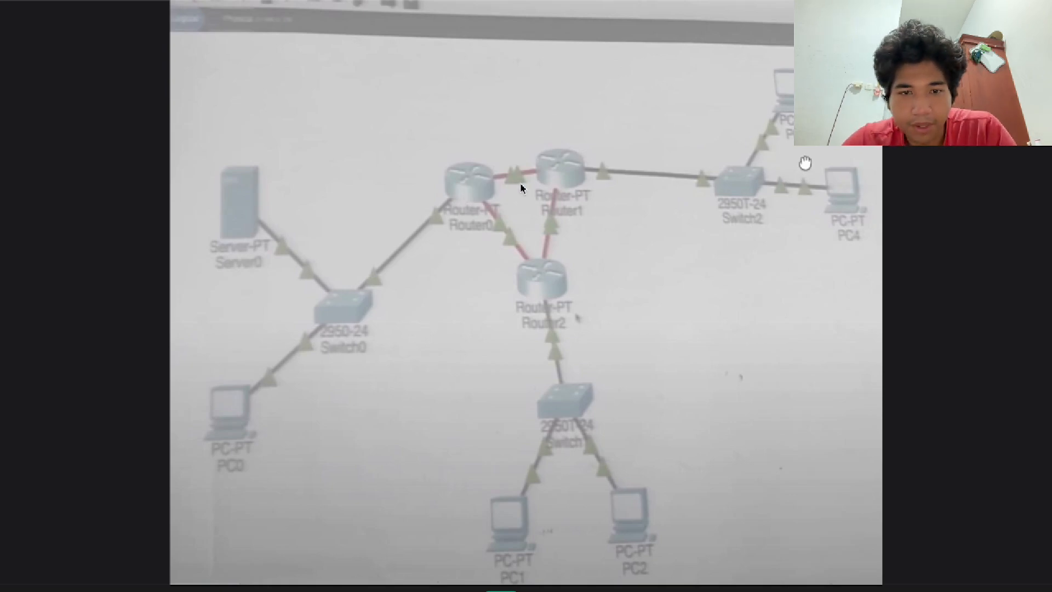
Switch to Cisco Packet Tracer and place two PT-Router devices in the upper middle of the workspace, the second diagonally below the first
key("super+Tab")
key("super+Tab")
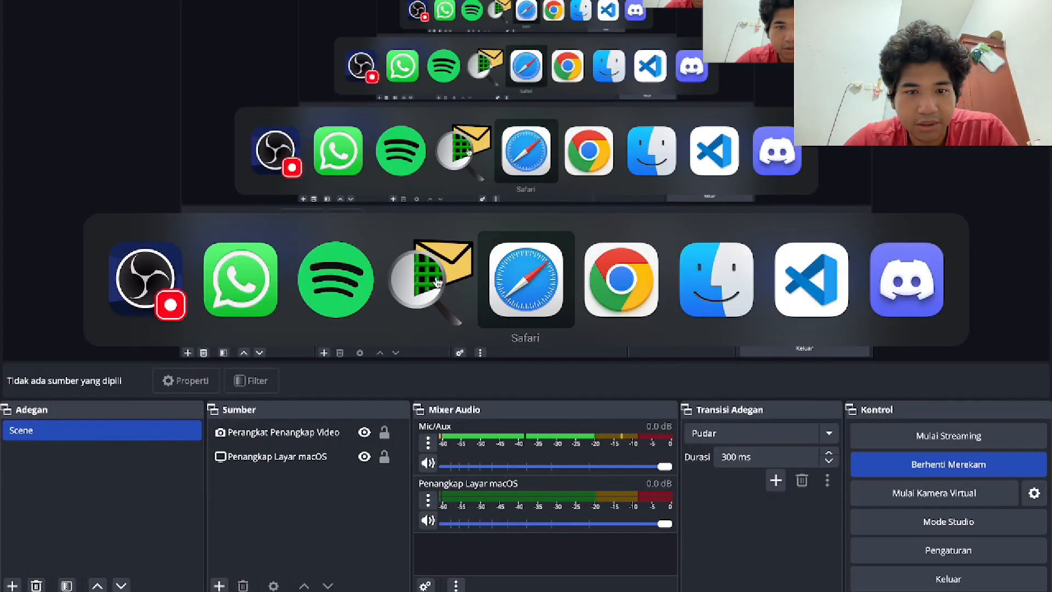
left_click(437, 281)
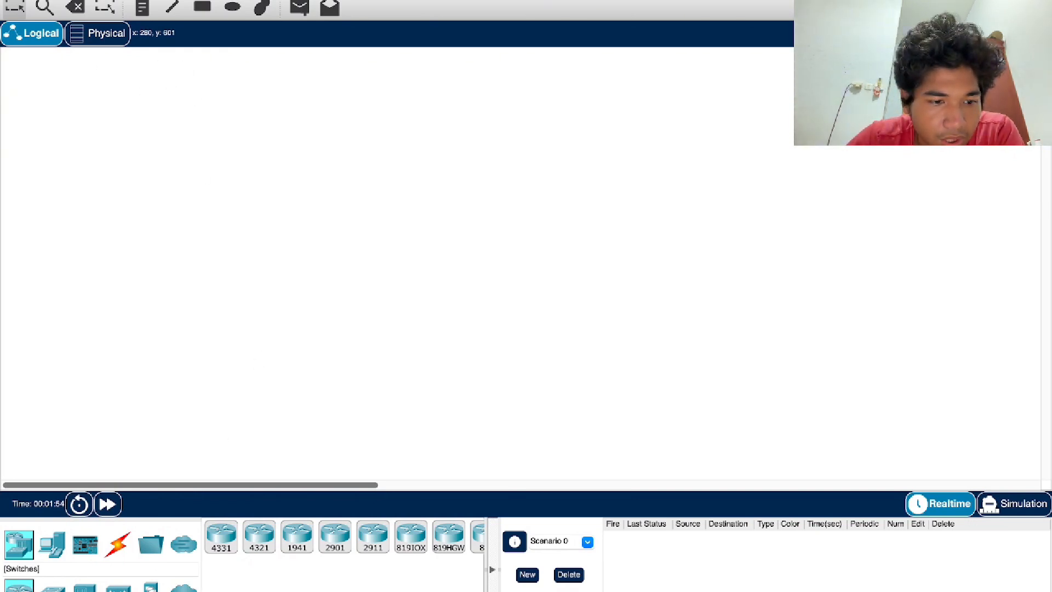
scroll(220, 536, "right", 5)
scroll(220, 537, "left", 3)
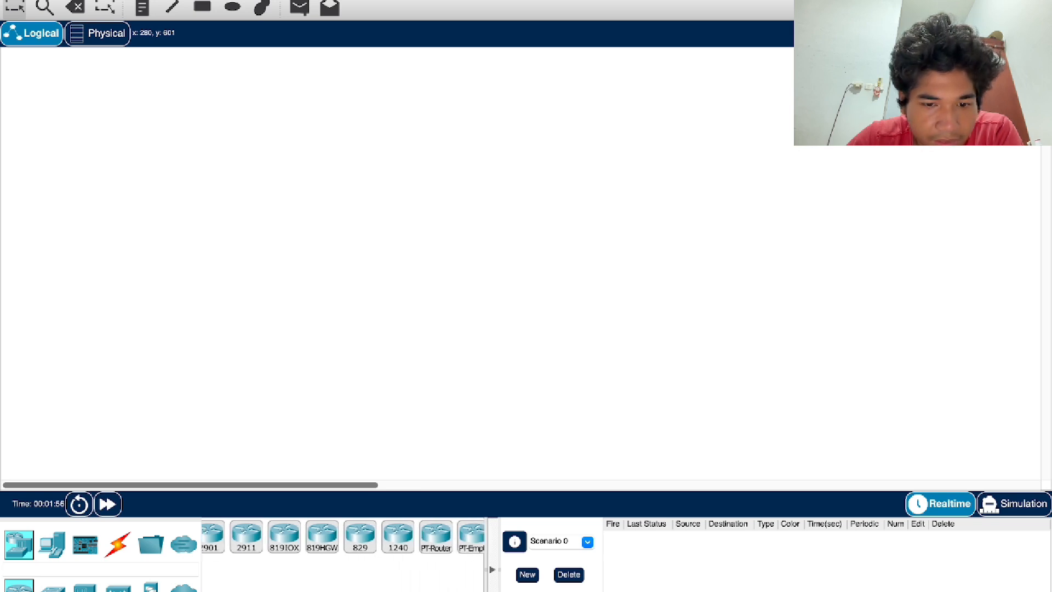
scroll(221, 536, "right", 2)
scroll(220, 537, "left", 5)
scroll(356, 577, "right", 6)
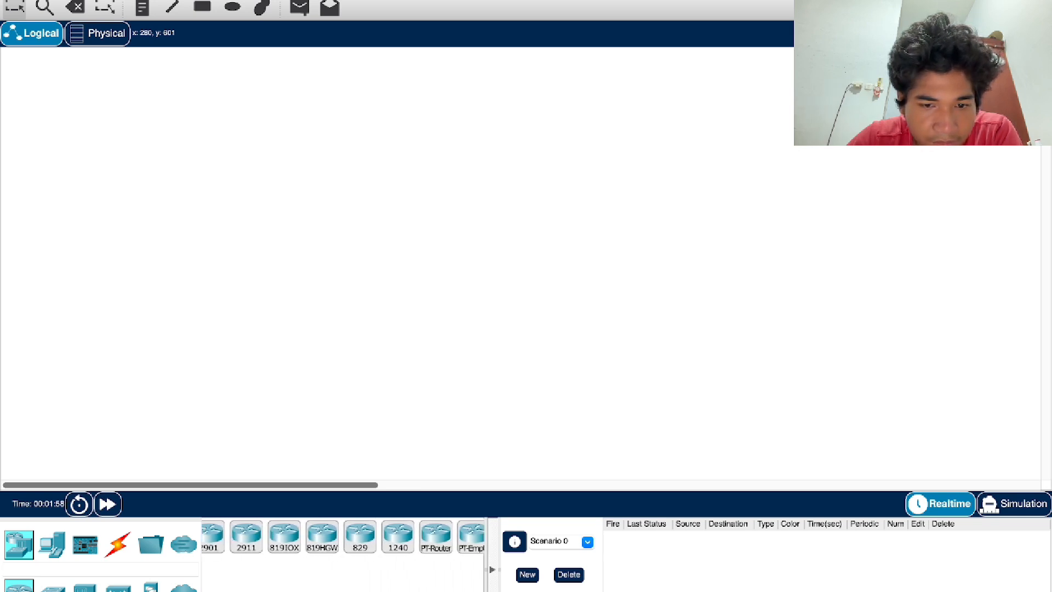
left_click_drag(396, 538, 481, 170)
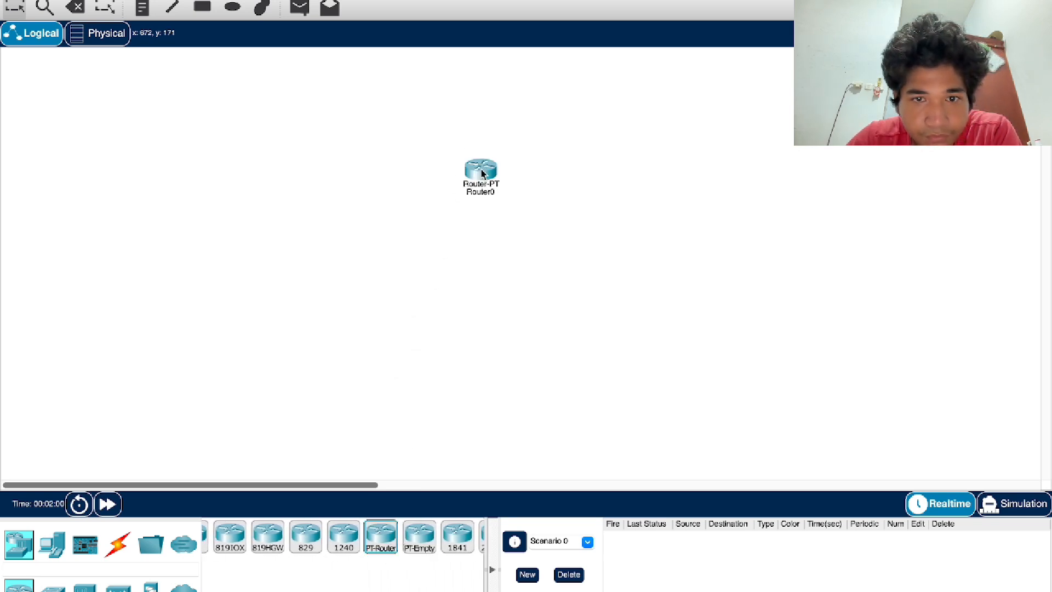
left_click_drag(373, 538, 559, 236)
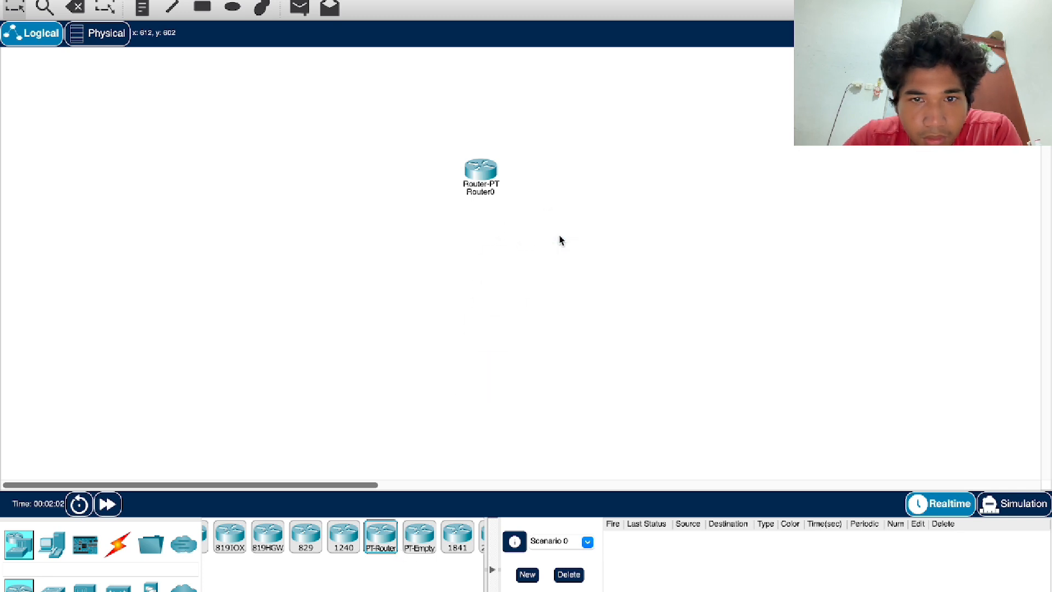
left_click_drag(501, 180, 450, 170)
left_click_drag(569, 256, 499, 238)
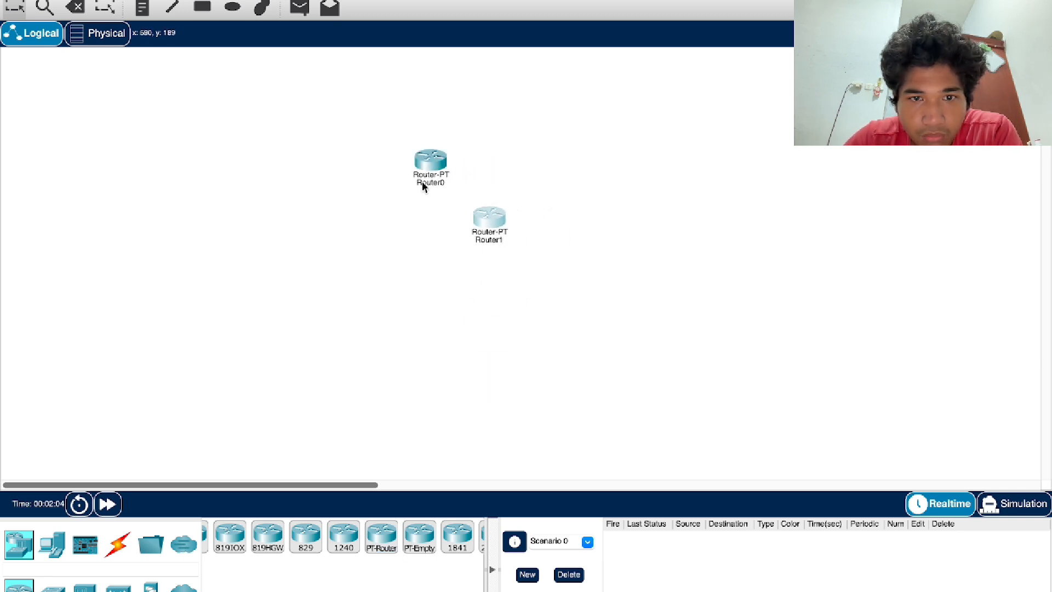
Delete Router0 from the workspace, keeping Router1
left_click(77, 7)
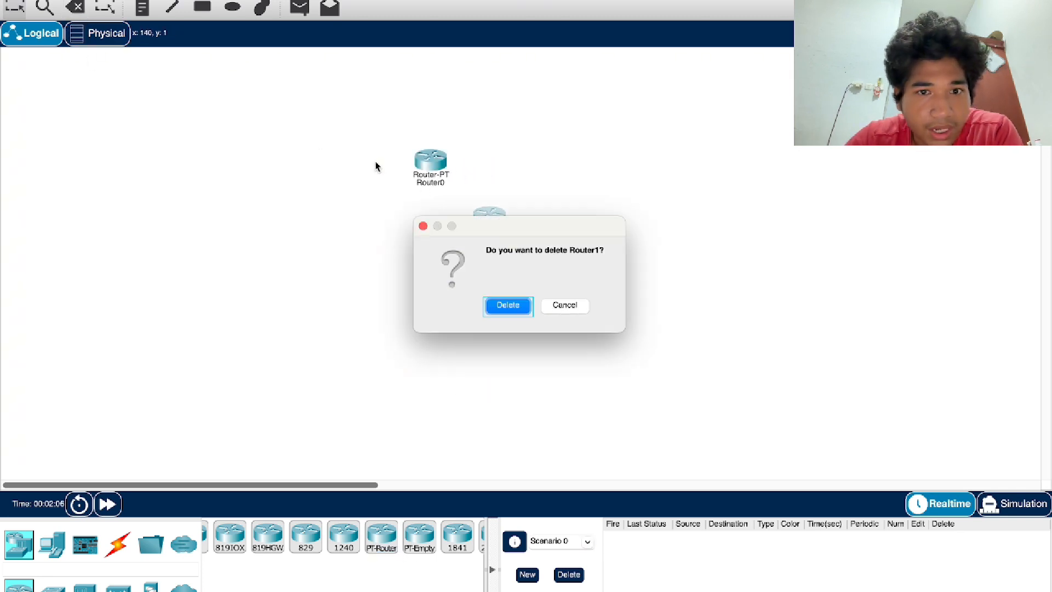
left_click(566, 308)
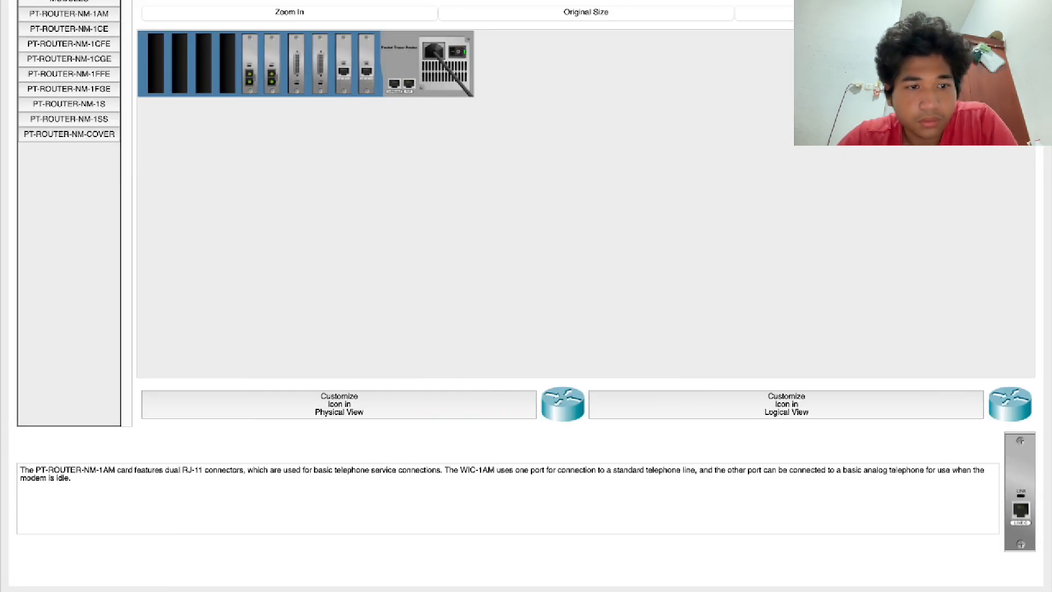
key("ctrl+Left")
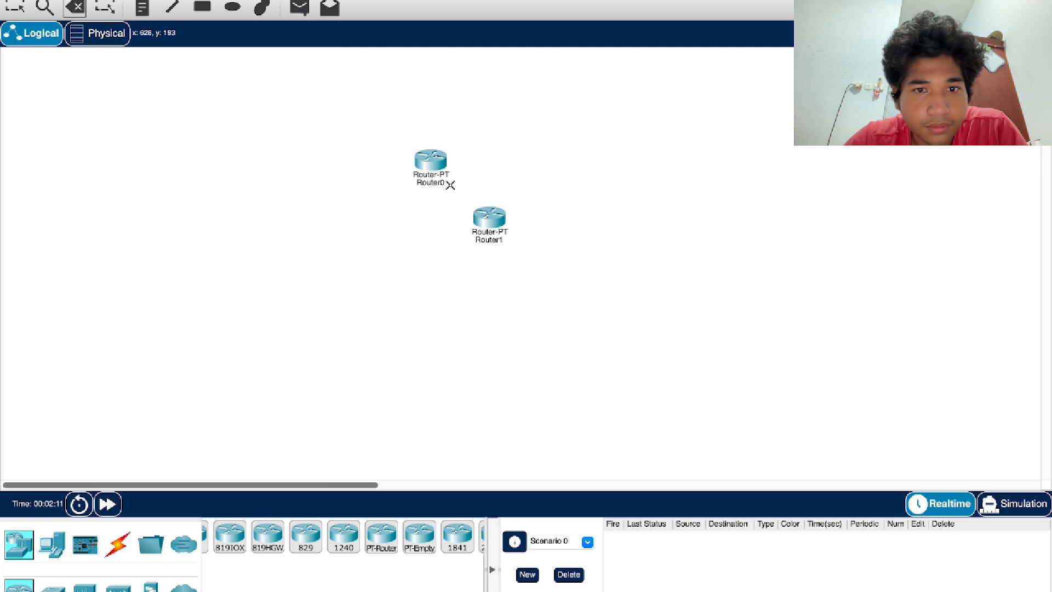
left_click(441, 175)
left_click(508, 304)
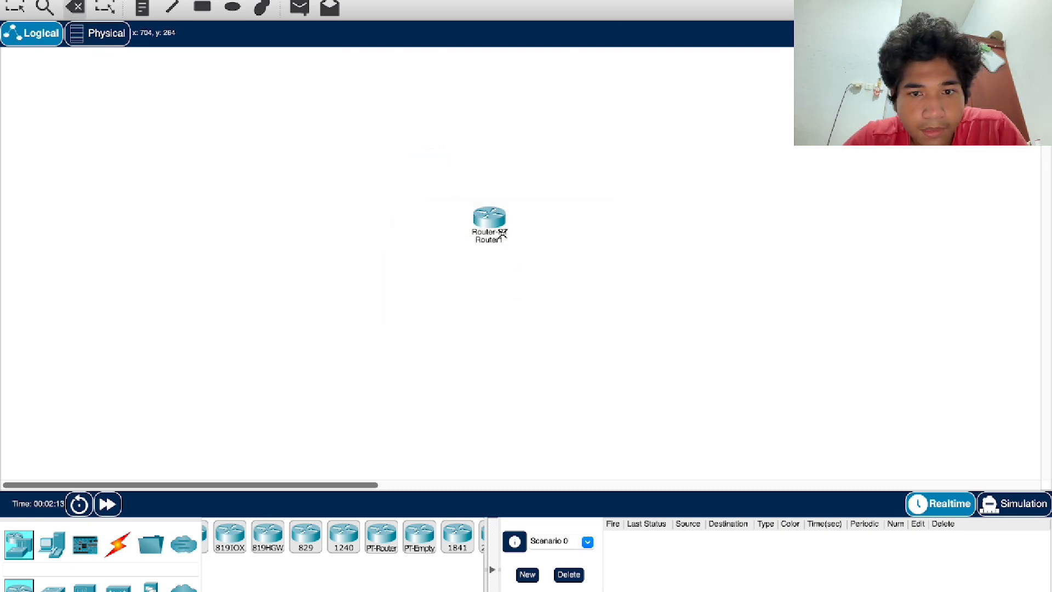
Move Router1 up and to the left, and add two more PT-Router devices so the three routers form a triangle
left_click_drag(492, 225, 398, 136)
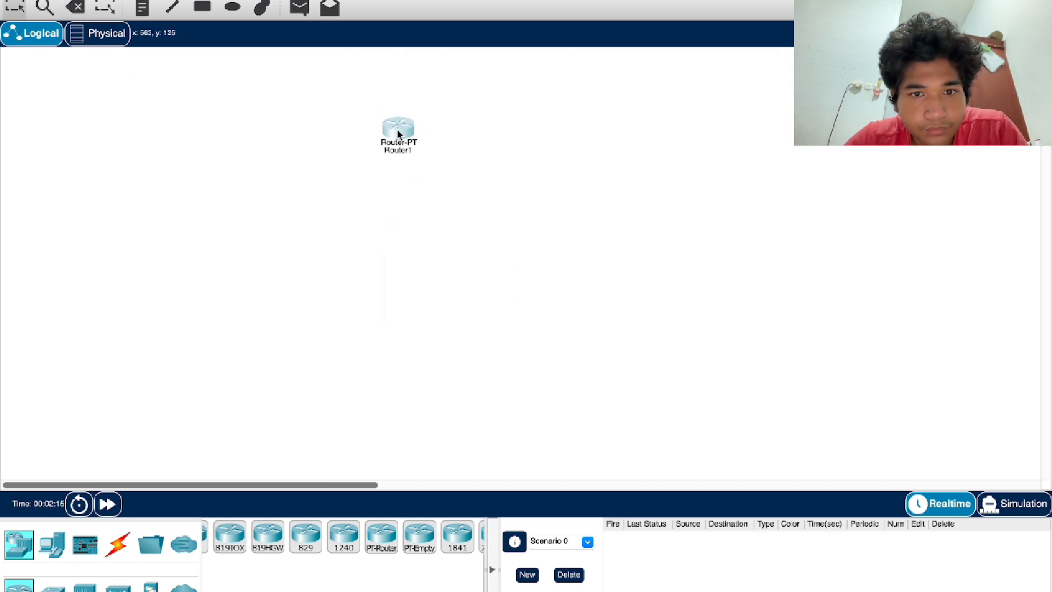
left_click(393, 541)
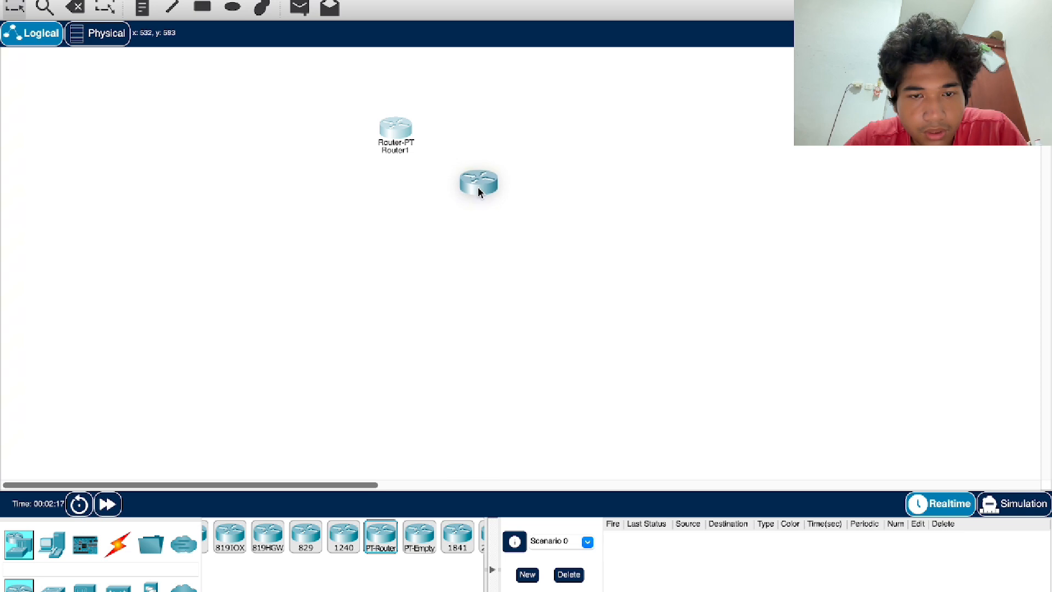
left_click(478, 200)
left_click(374, 545)
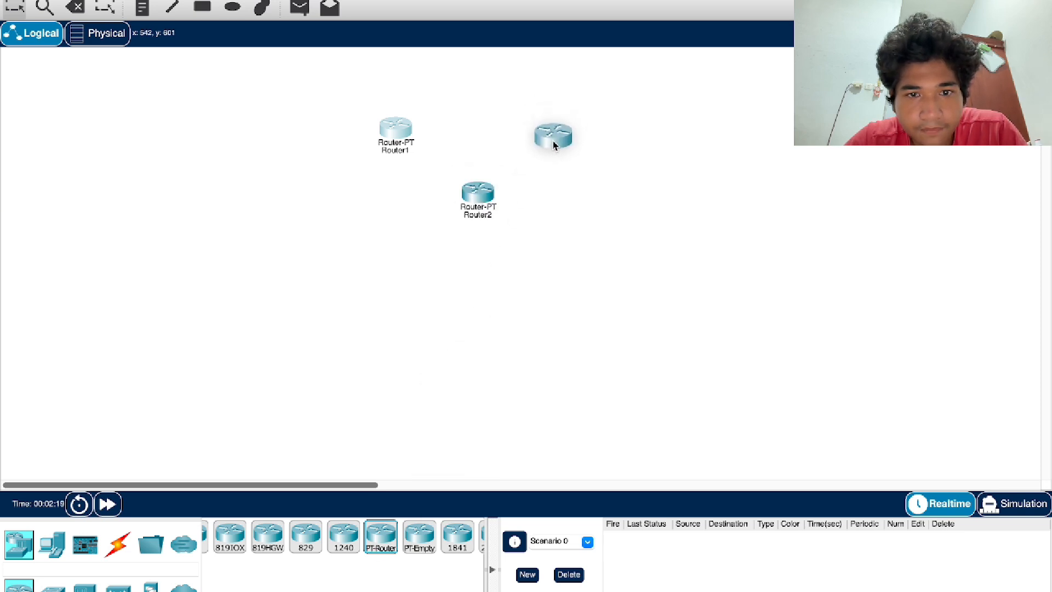
left_click(550, 154)
Add three 2960 switches: one left of Router1, one below Router2 and one right of Router3
scroll(221, 538, "left", 5)
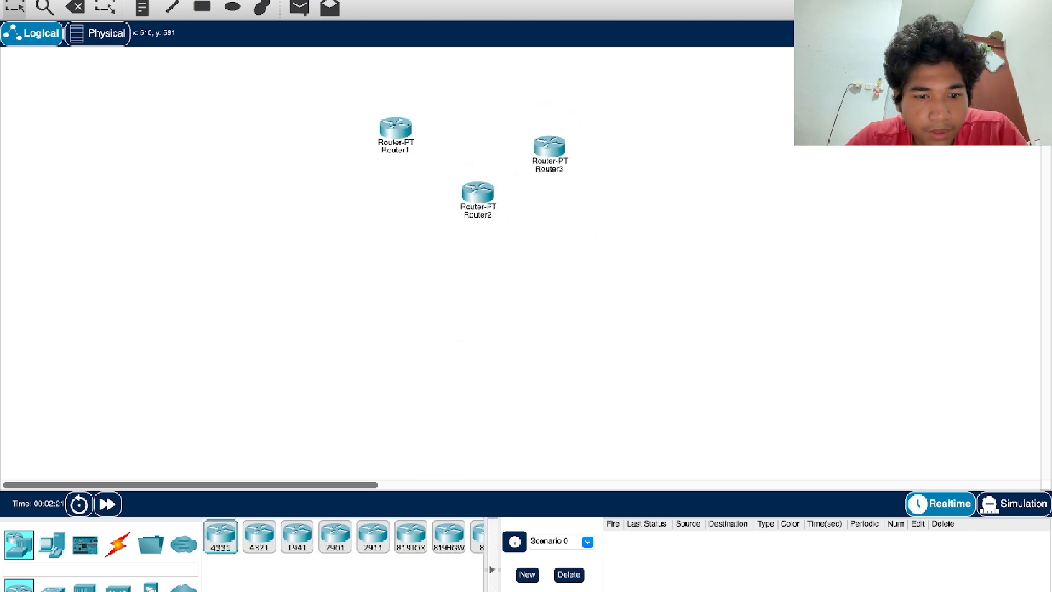
left_click(52, 586)
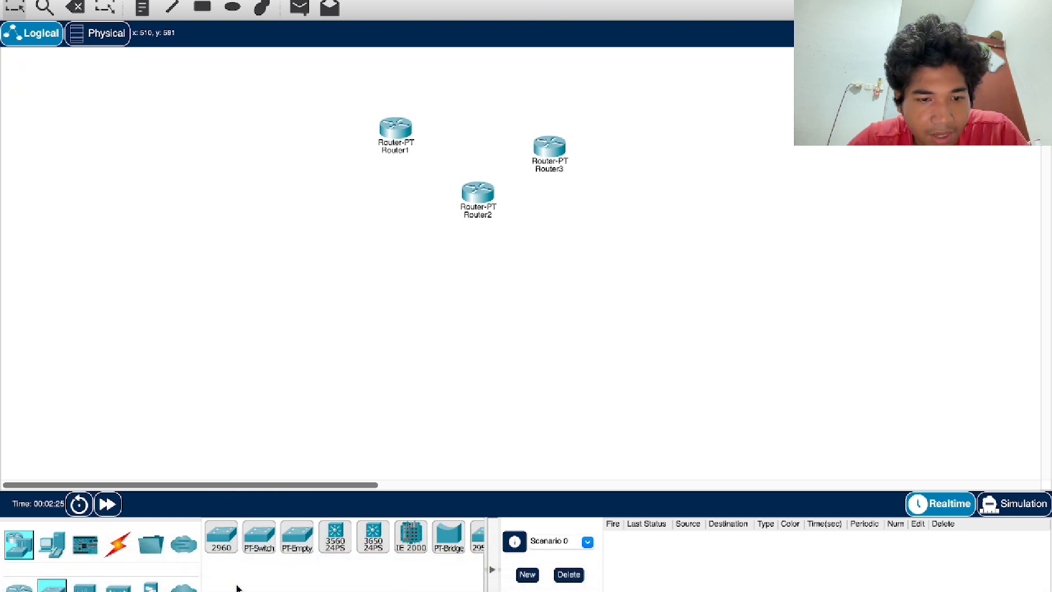
left_click_drag(221, 540, 303, 145)
left_click_drag(235, 558, 480, 278)
left_click_drag(219, 554, 645, 151)
Spread the devices out by shifting Router3 right, Router2 down, Router1 left and Switch0 slightly up
left_click_drag(538, 153, 545, 153)
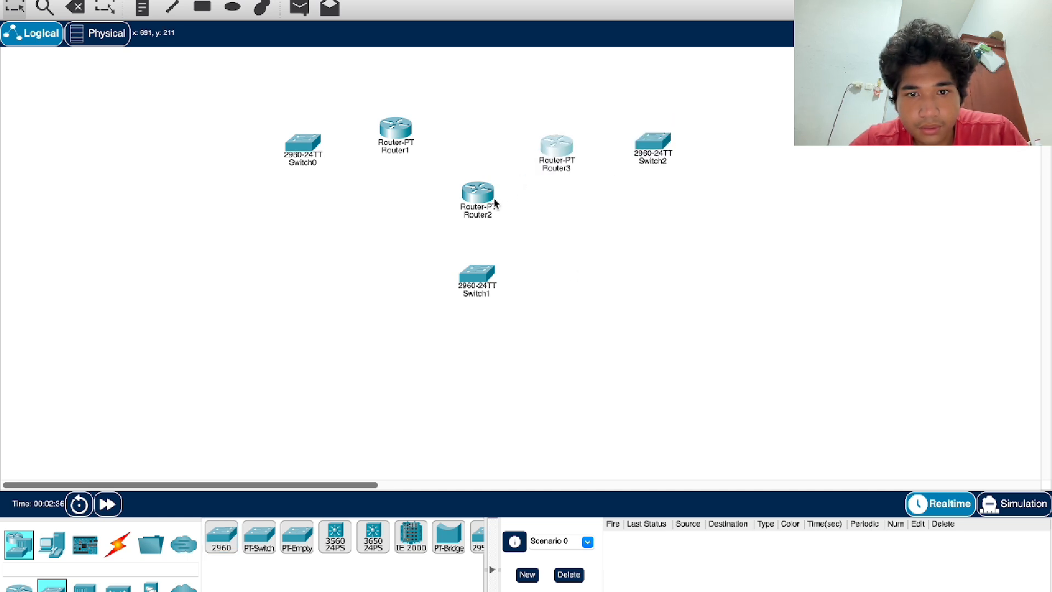
left_click_drag(493, 200, 487, 215)
left_click_drag(390, 146, 382, 148)
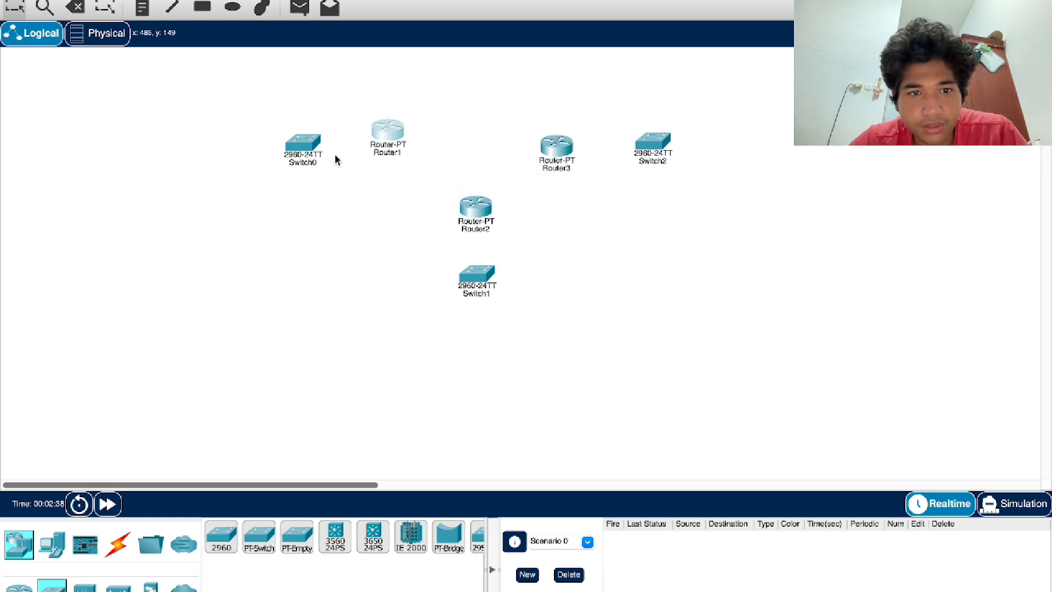
left_click_drag(315, 158, 311, 143)
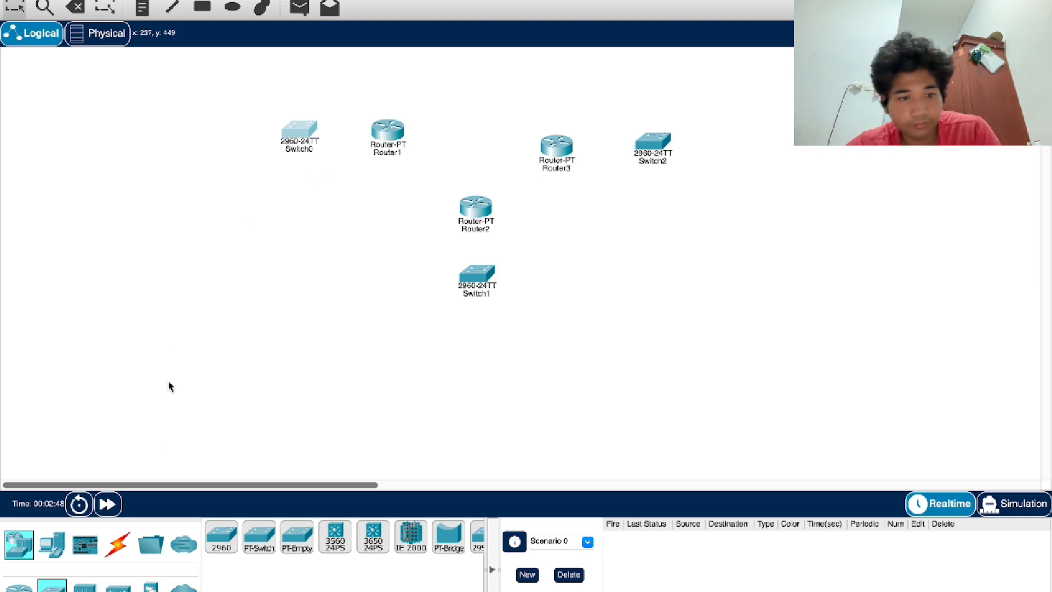
Add one PC near Switch0, two PCs below Switch1, two PCs beside Switch2, and a server above PC0
left_click(52, 544)
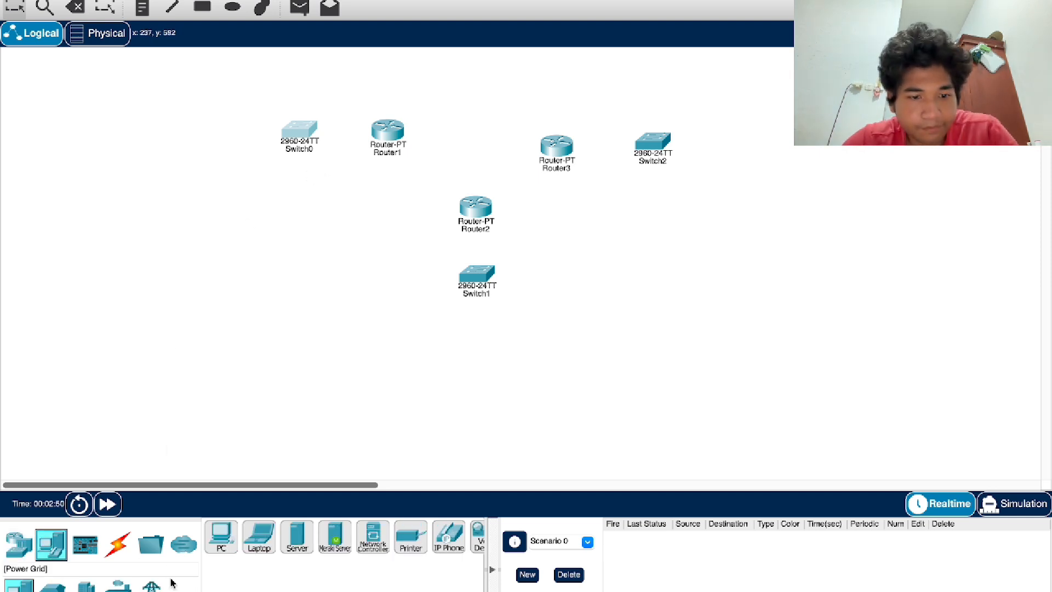
left_click_drag(222, 552, 207, 188)
left_click_drag(221, 546, 408, 340)
left_click_drag(221, 551, 500, 346)
left_click_drag(222, 550, 699, 209)
left_click_drag(217, 555, 733, 94)
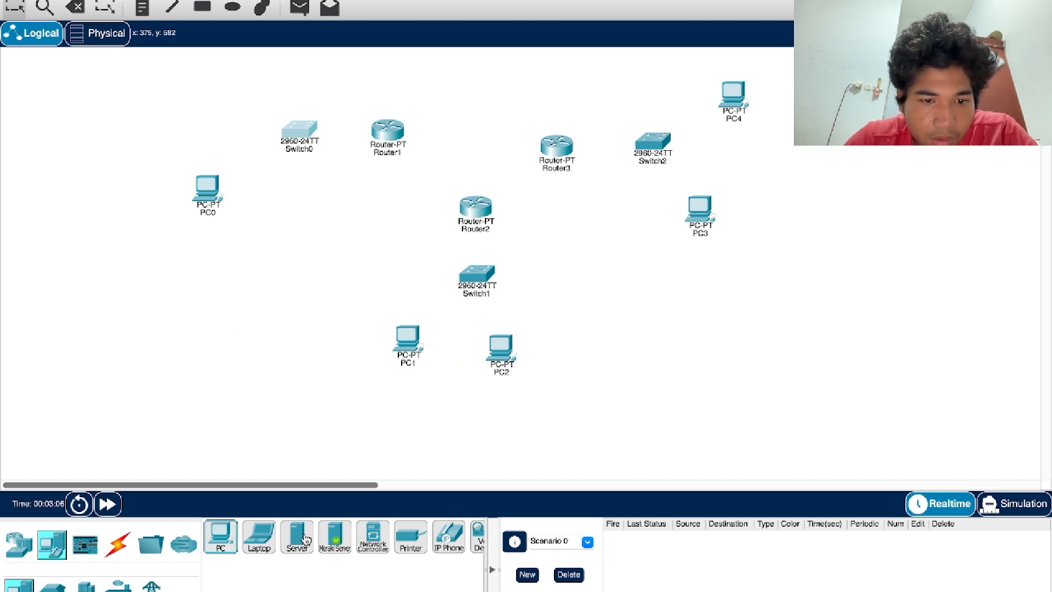
left_click_drag(305, 539, 211, 104)
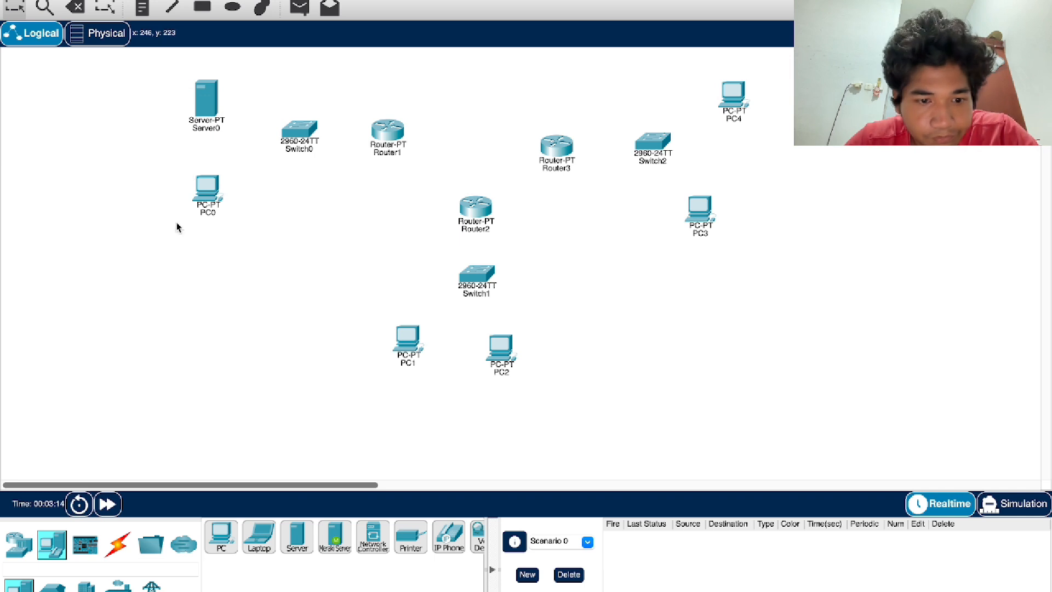
Connect Server0 to FastEthernet0/3 on Switch0 with a copper straight-through cable
left_click(118, 544)
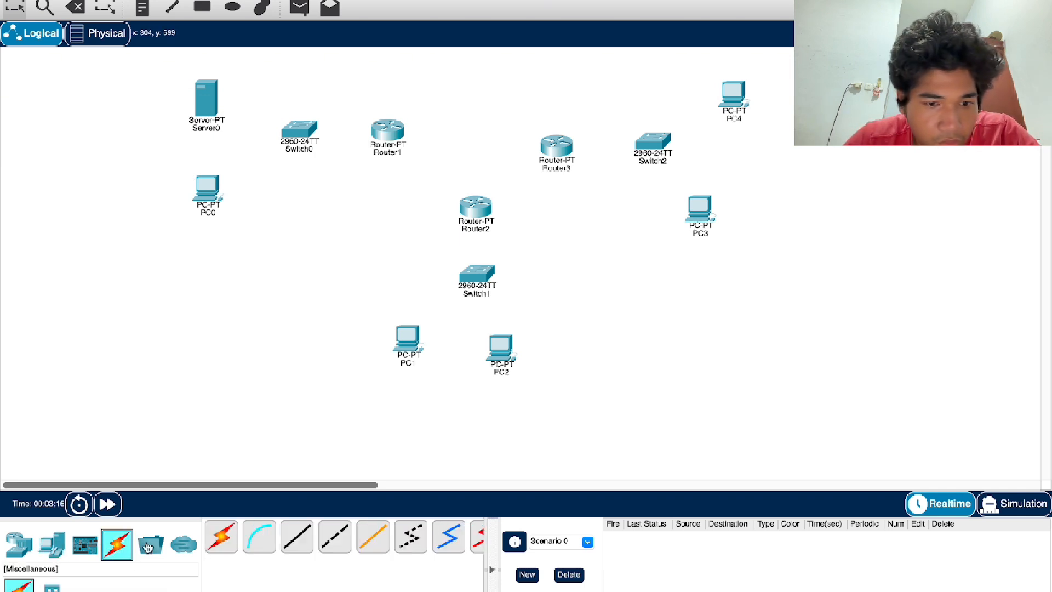
left_click(294, 545)
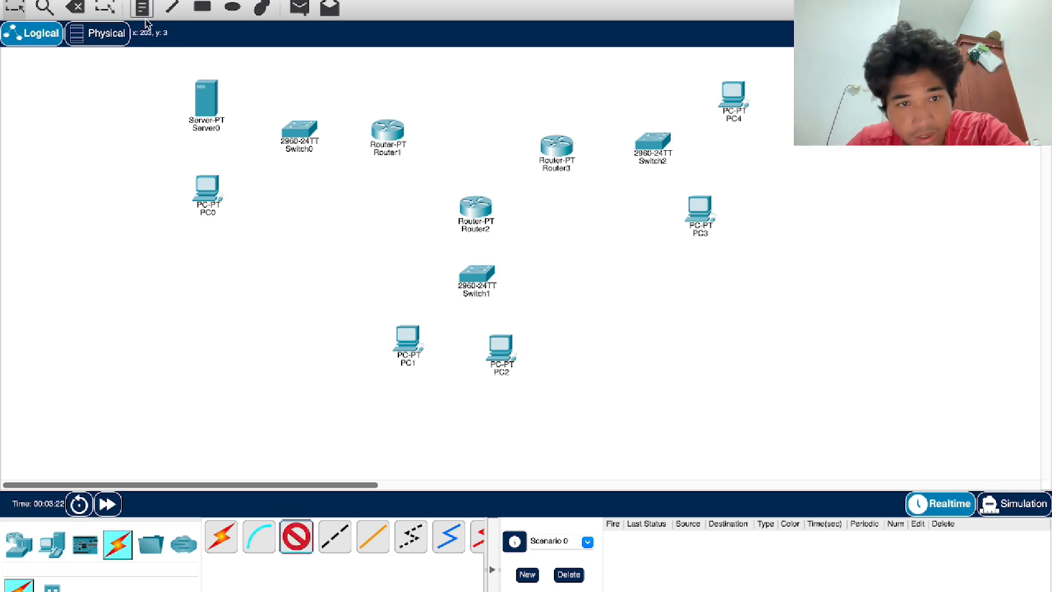
left_click(207, 99)
left_click(241, 105)
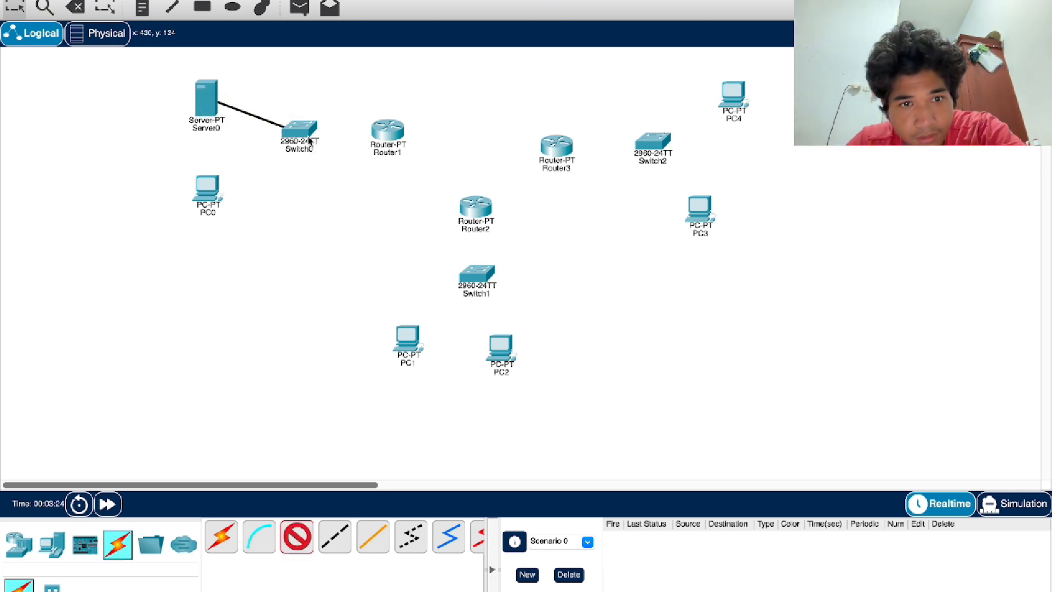
left_click(303, 130)
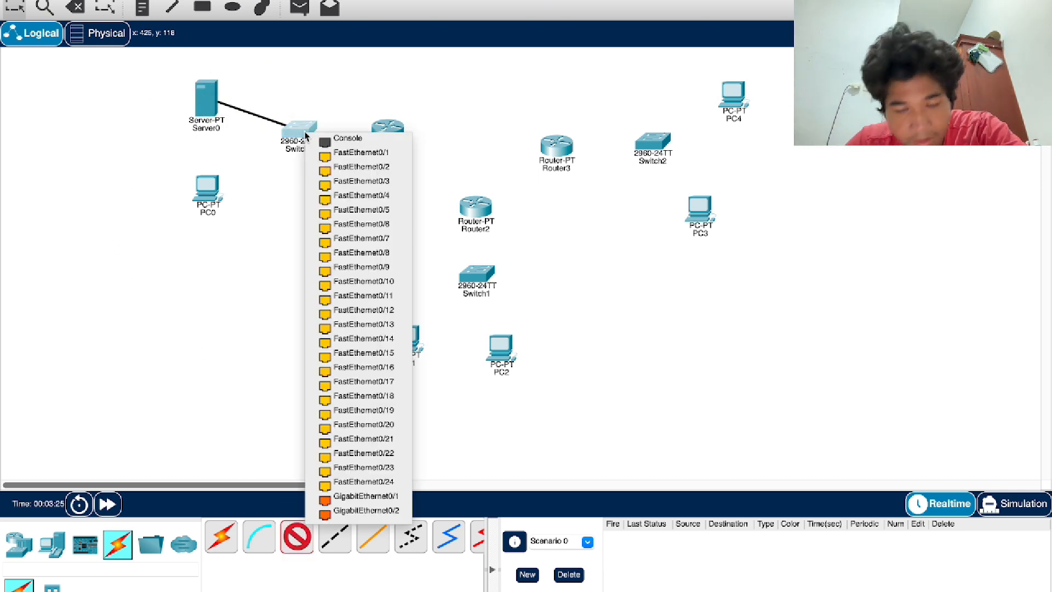
left_click(335, 185)
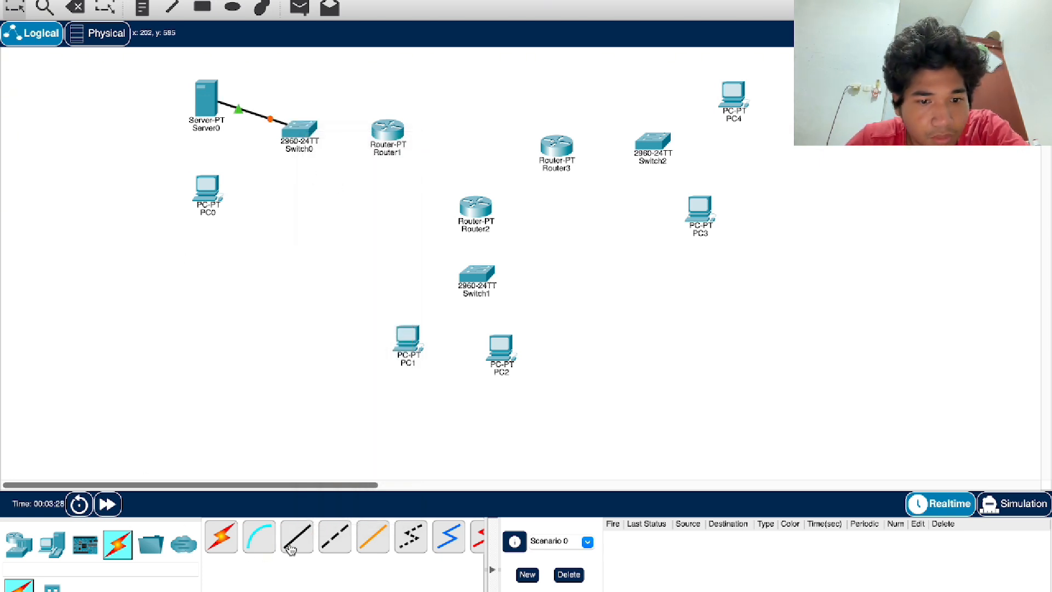
Connect PC0's FastEthernet0 to FastEthernet0/2 on Switch0 with a copper straight-through cable
left_click(208, 196)
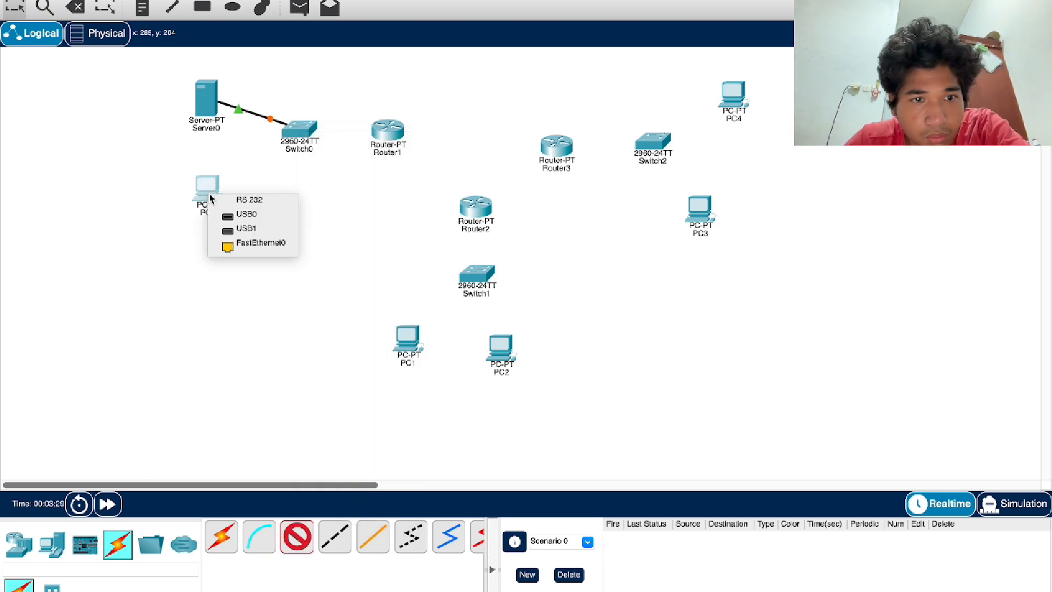
left_click(282, 248)
left_click(305, 130)
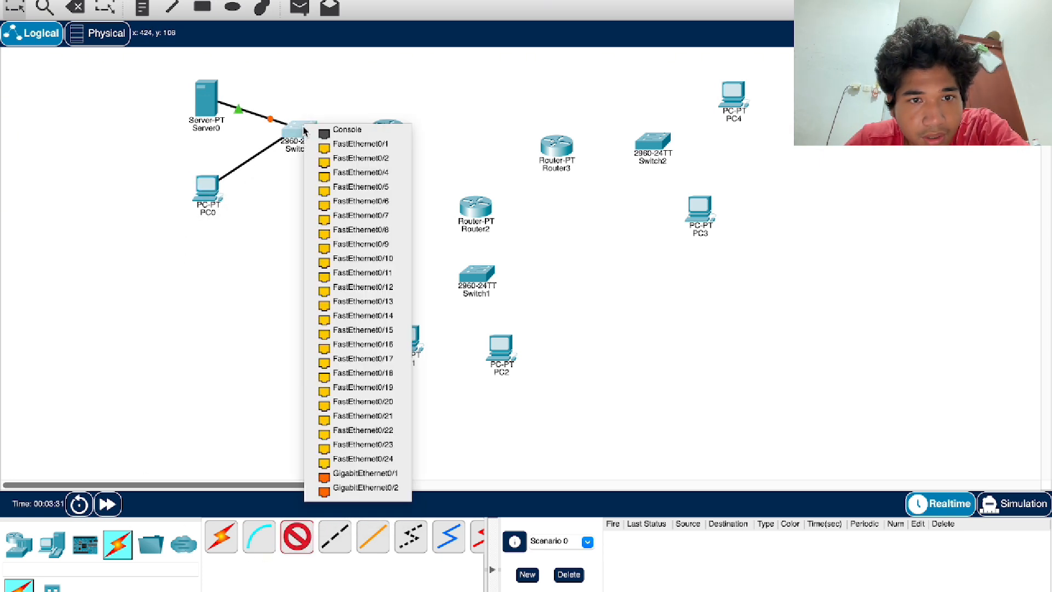
left_click(335, 164)
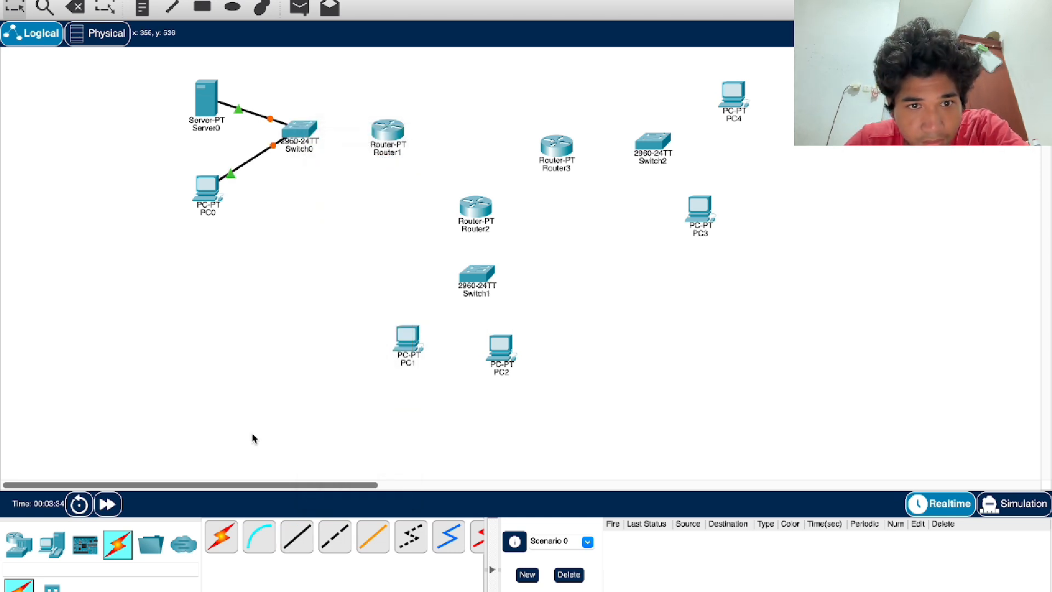
Connect FastEthernet0/1 on Switch0 to FastEthernet0/0 on Router1 with a copper straight-through cable
left_click(284, 547)
left_click(299, 137)
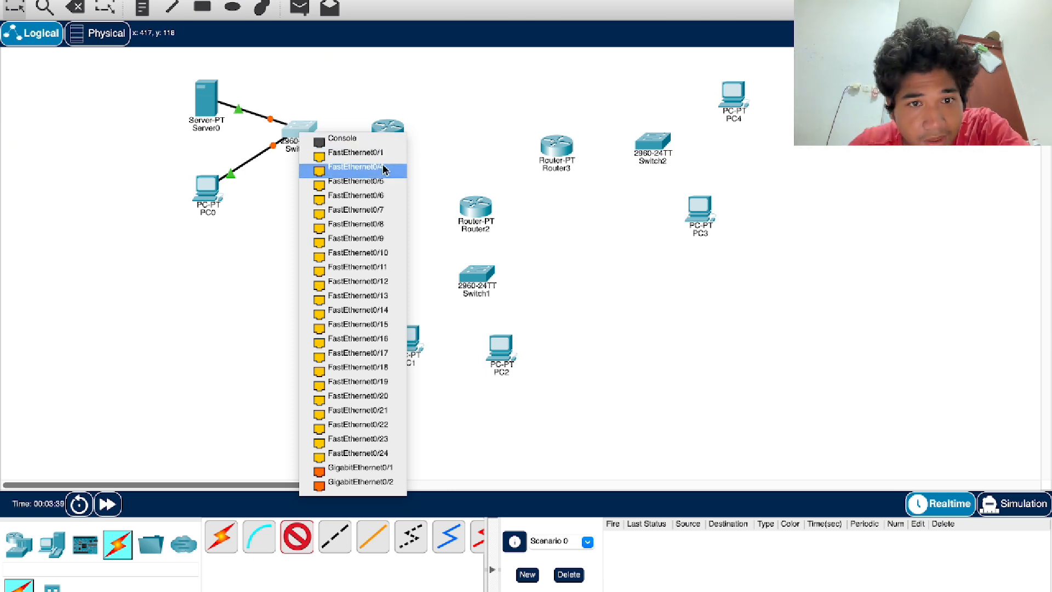
left_click(383, 154)
left_click(387, 134)
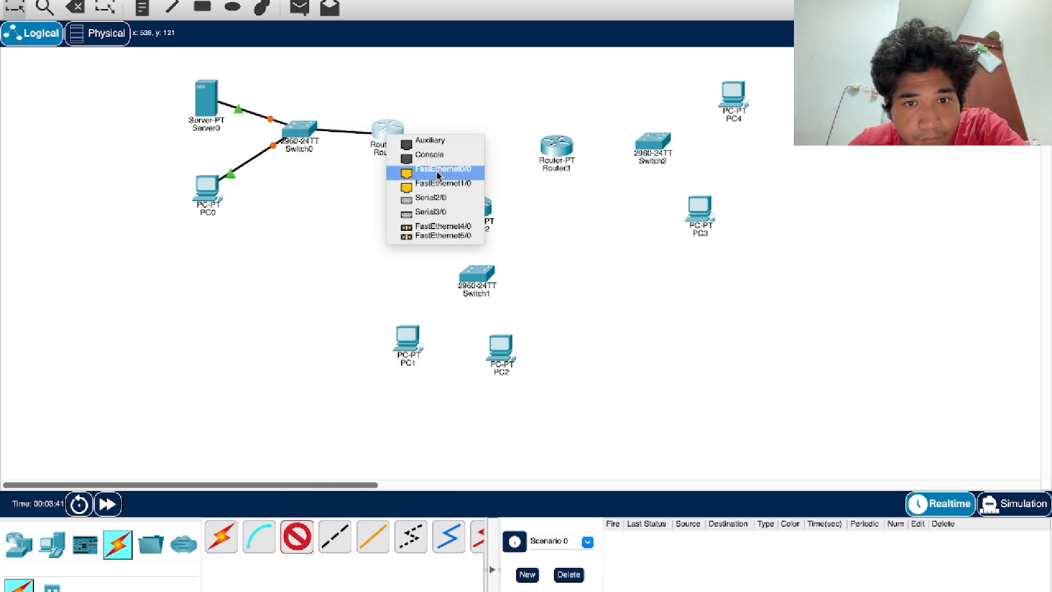
left_click(420, 170)
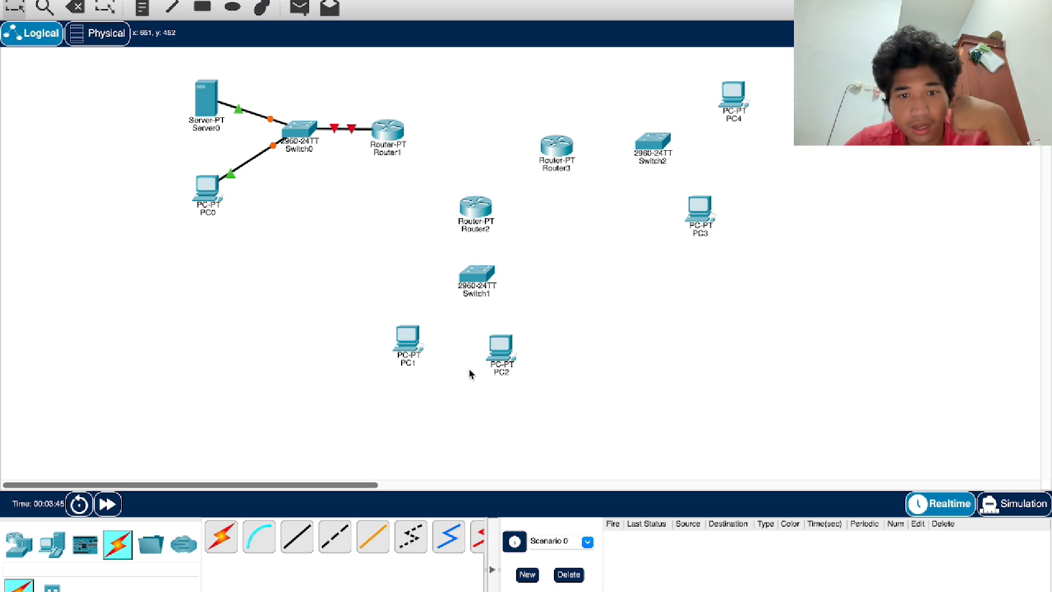
Move PC2 further right and Switch1 slightly down to space out the lower network
left_click_drag(503, 355, 543, 346)
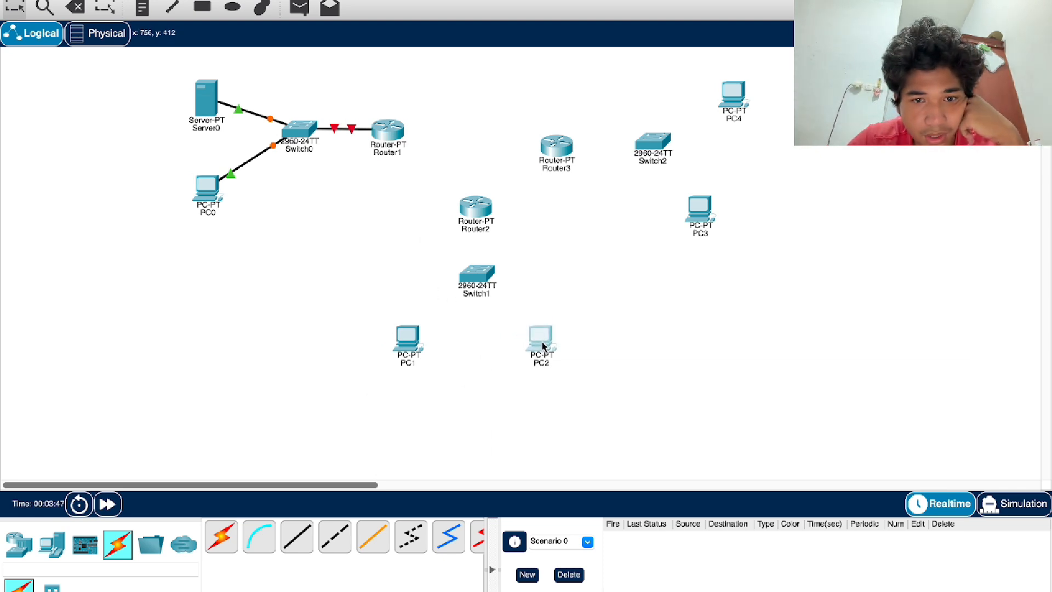
left_click_drag(473, 278, 468, 289)
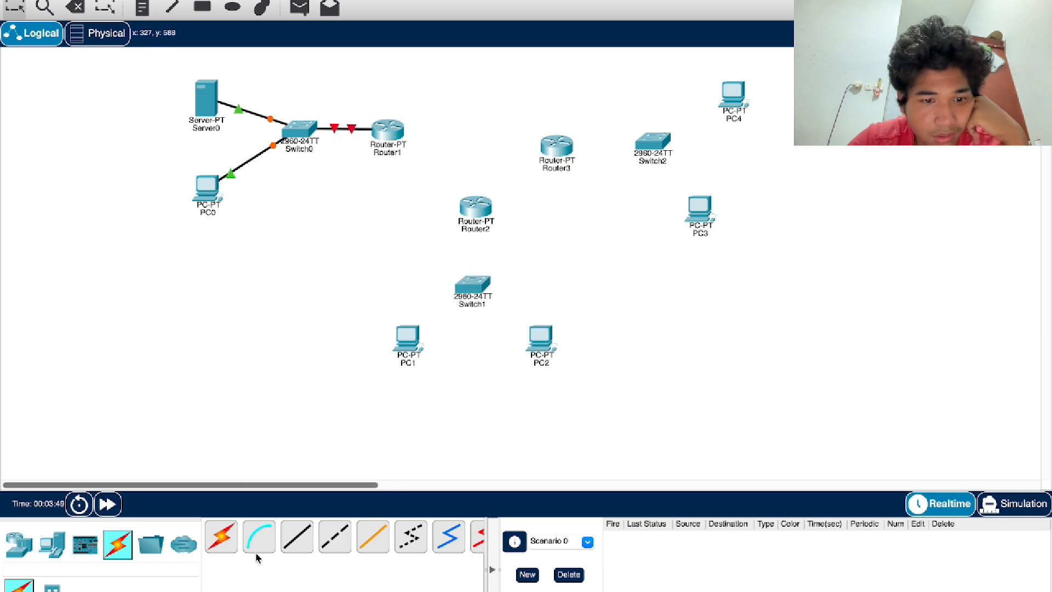
Connect PC1's FastEthernet0 to a FastEthernet port on Switch1 with a copper straight-through cable
left_click(297, 536)
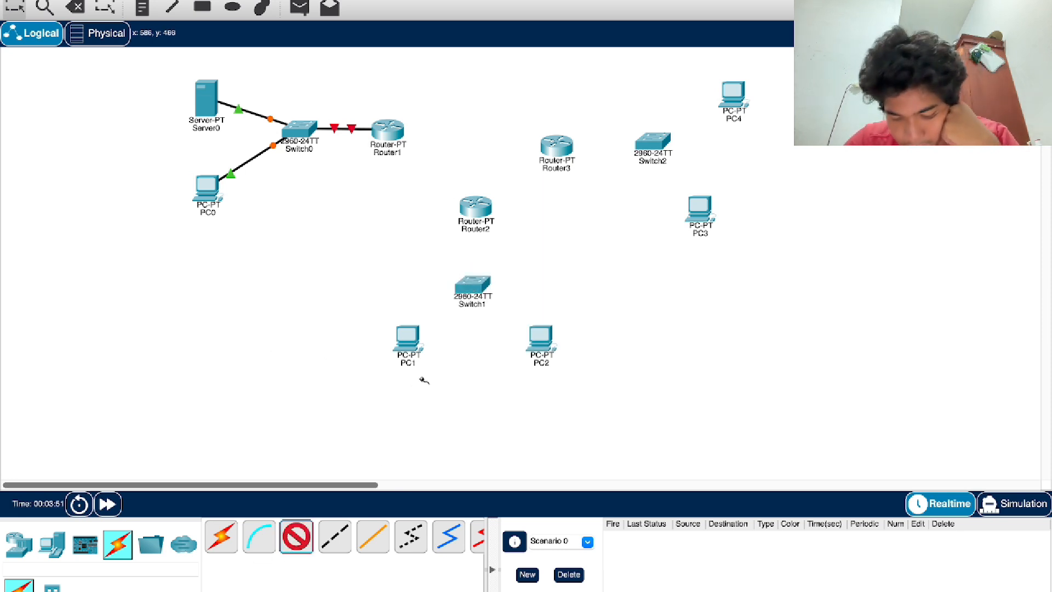
left_click(412, 341)
left_click(472, 396)
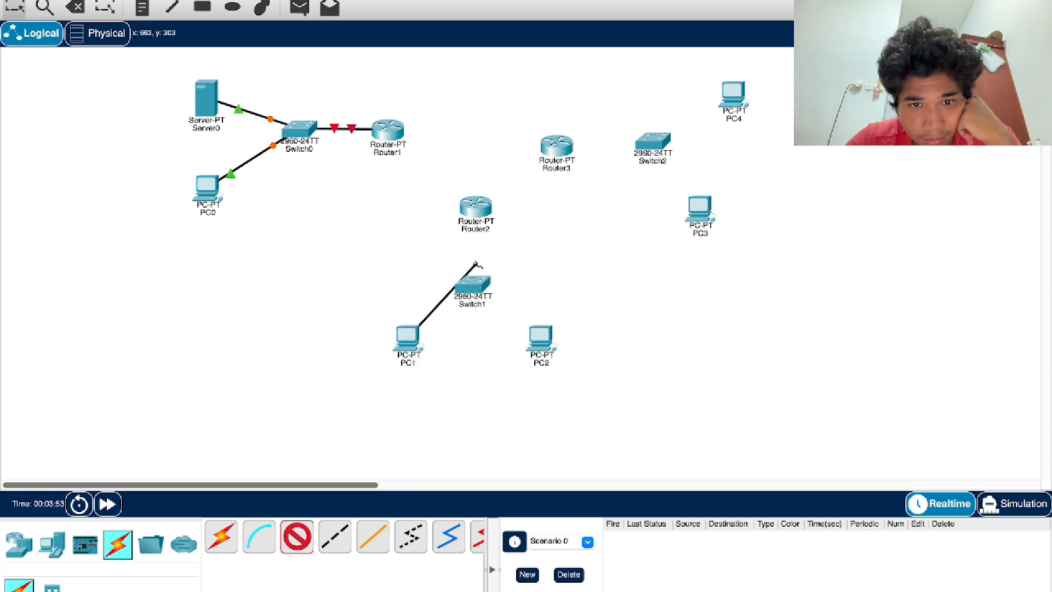
left_click(481, 293)
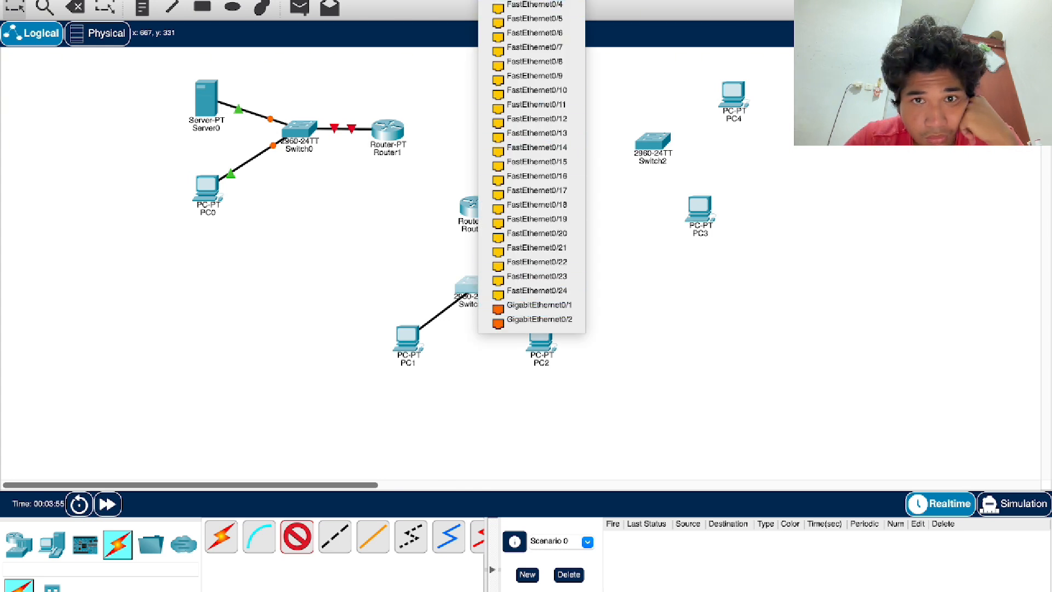
left_click(520, 2)
Connect PC2's FastEthernet0 to a free FastEthernet port on Switch1 with a copper straight-through cable
left_click(298, 537)
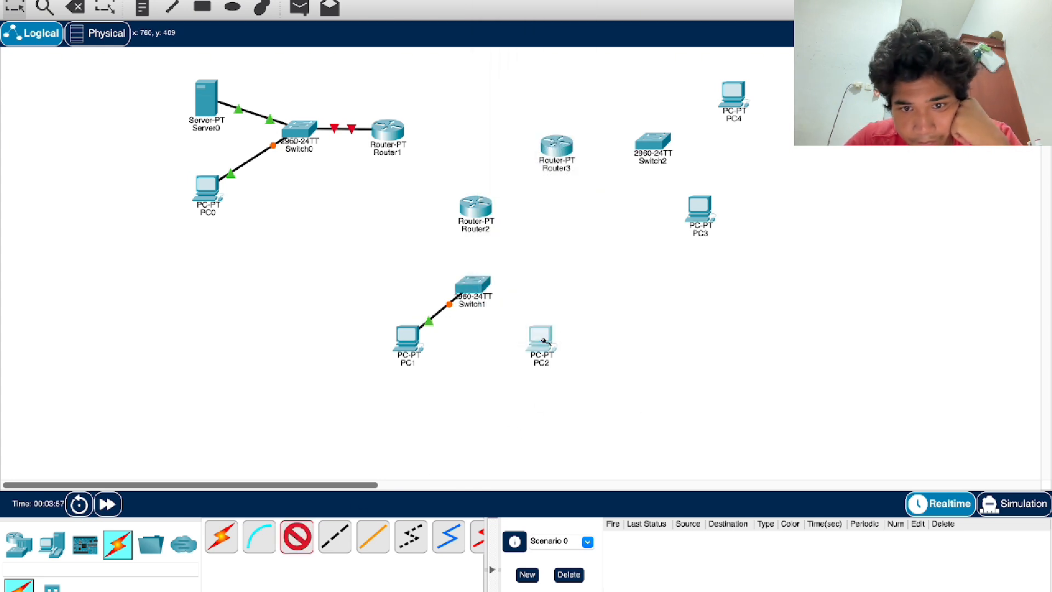
left_click(542, 340)
left_click(607, 389)
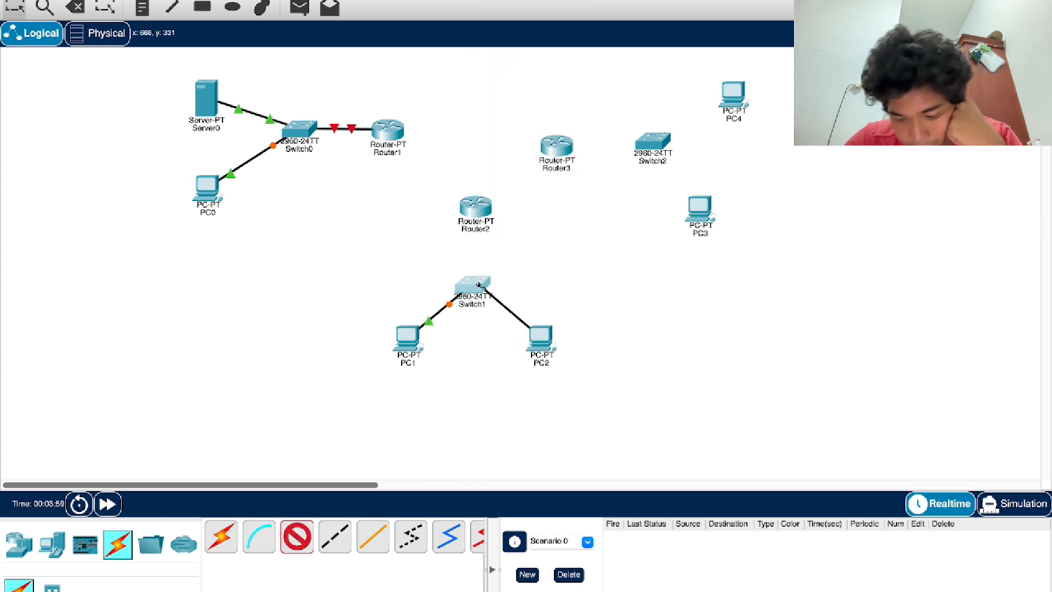
left_click(472, 286)
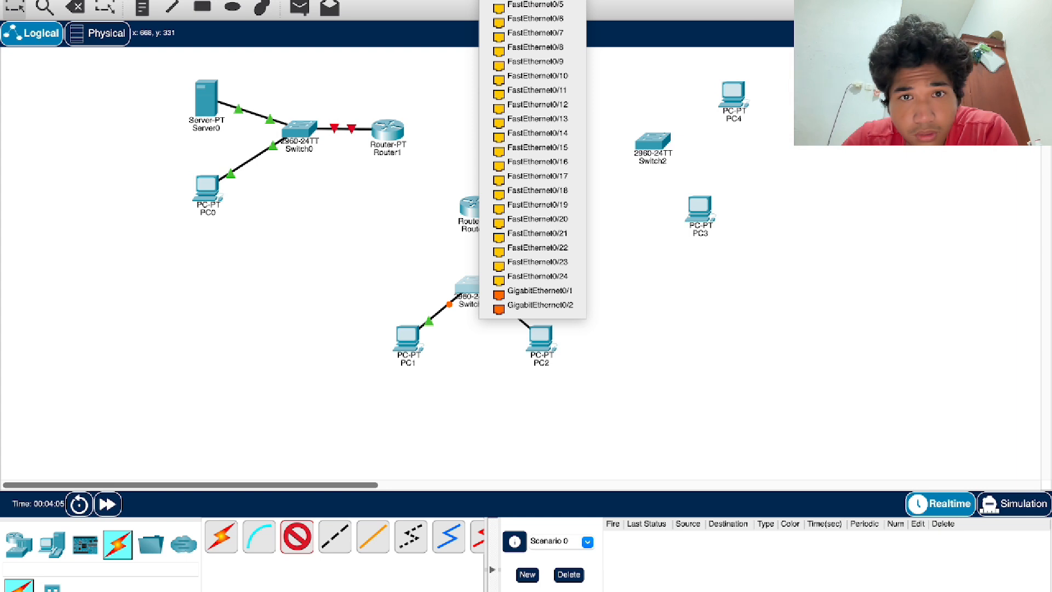
left_click(532, 2)
Connect a free FastEthernet port on Switch1 to FastEthernet0/0 on Router2 with a copper straight-through cable
left_click(299, 536)
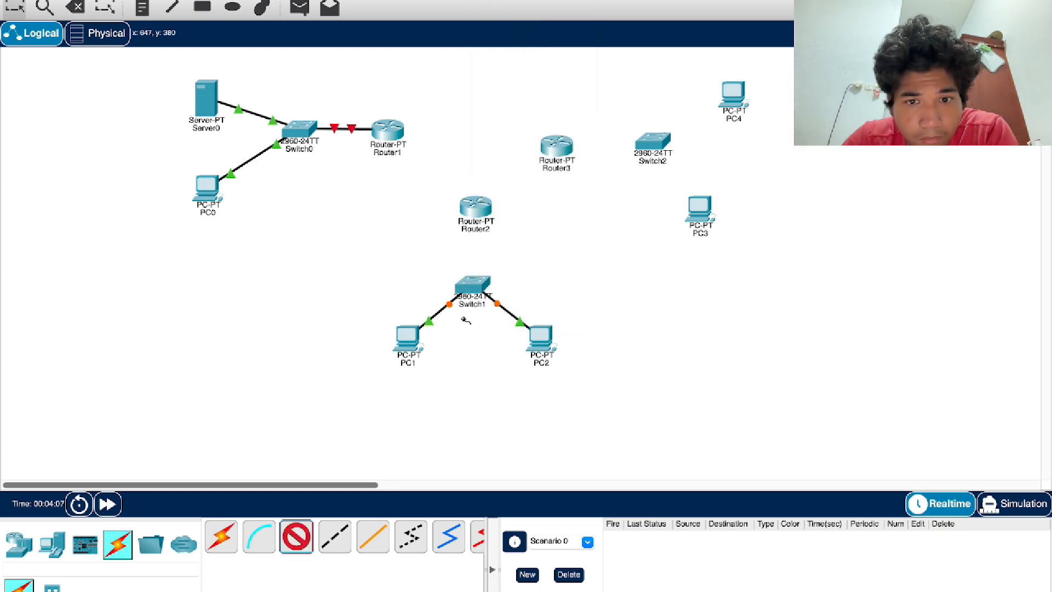
left_click(475, 283)
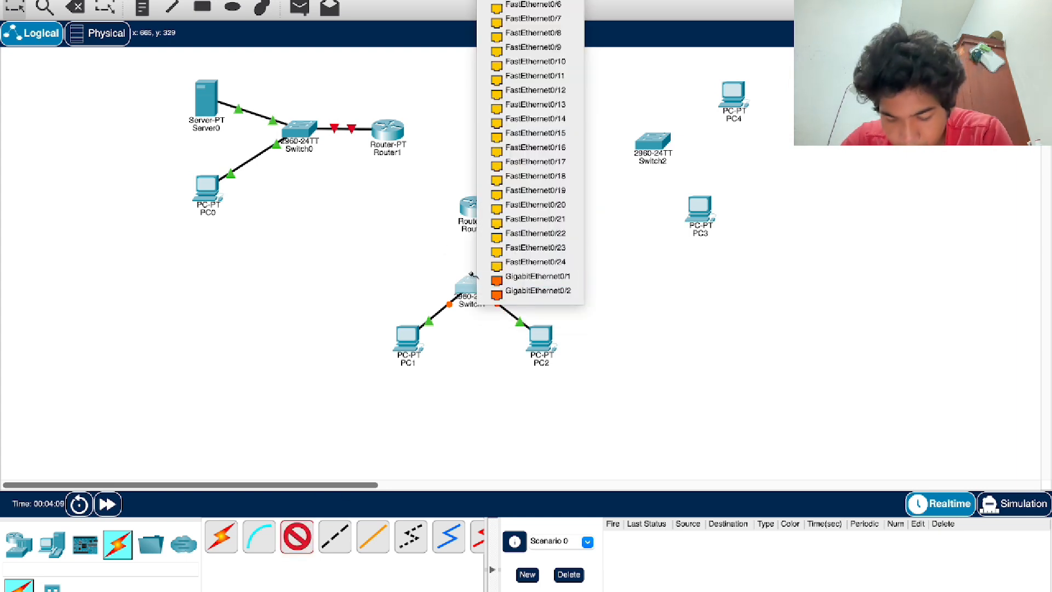
left_click(534, 6)
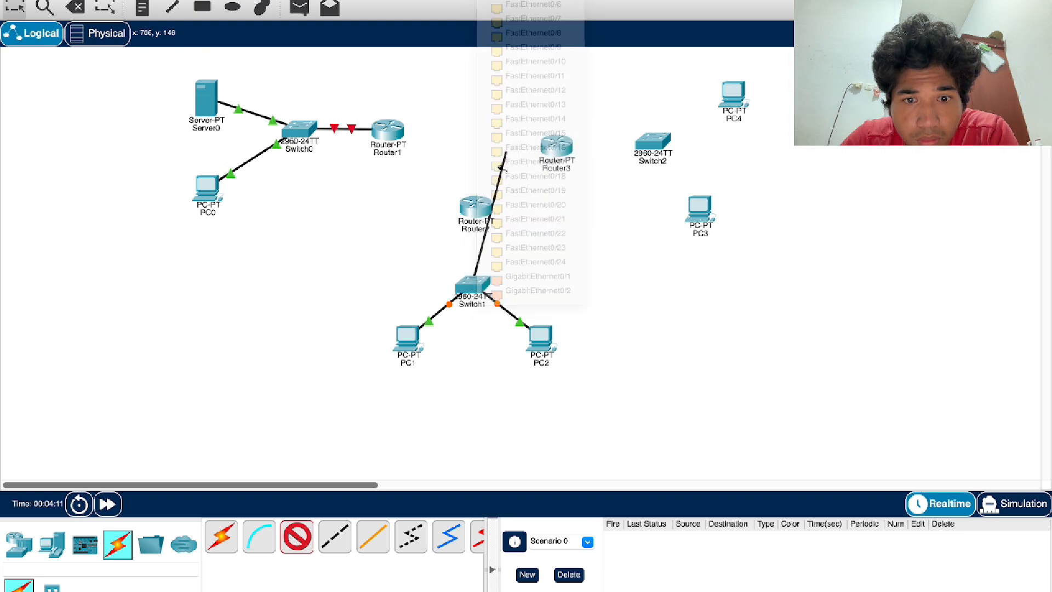
left_click(475, 213)
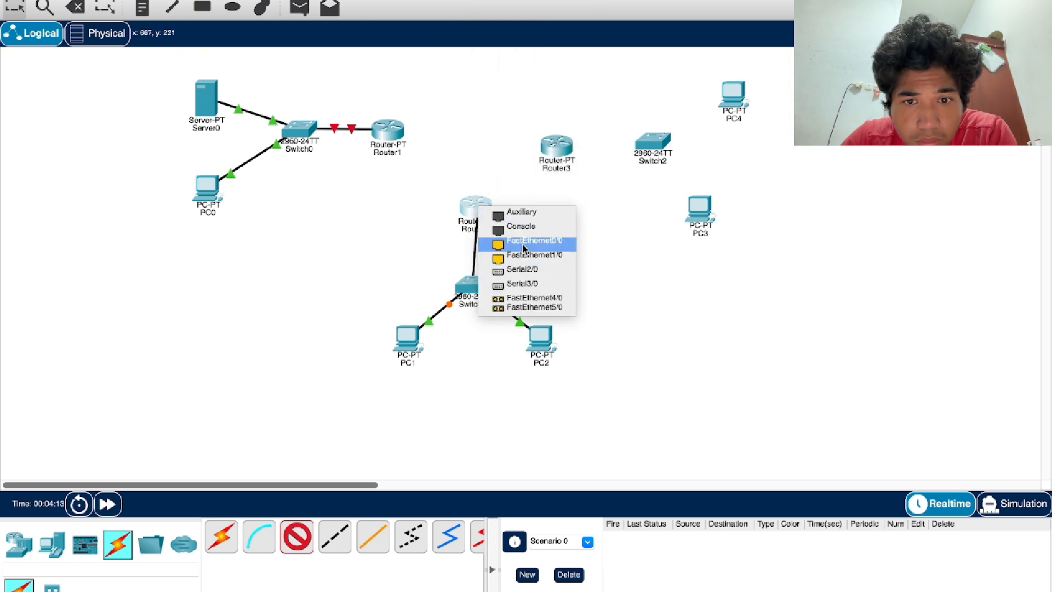
left_click(523, 247)
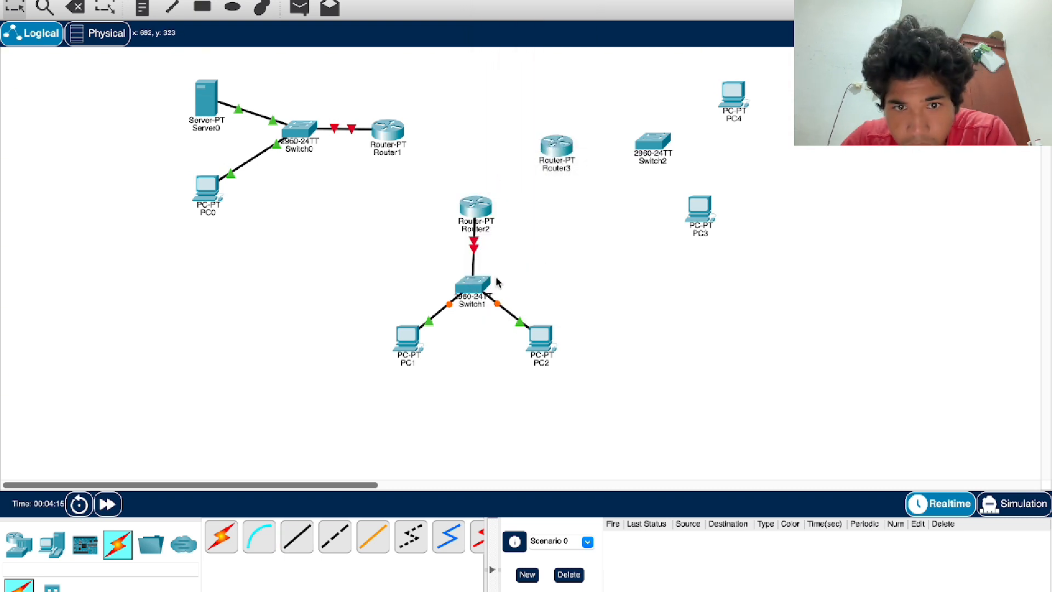
Connect PC3's FastEthernet0 to FastEthernet0/3 on Switch2 with a copper straight-through cable
left_click(703, 214)
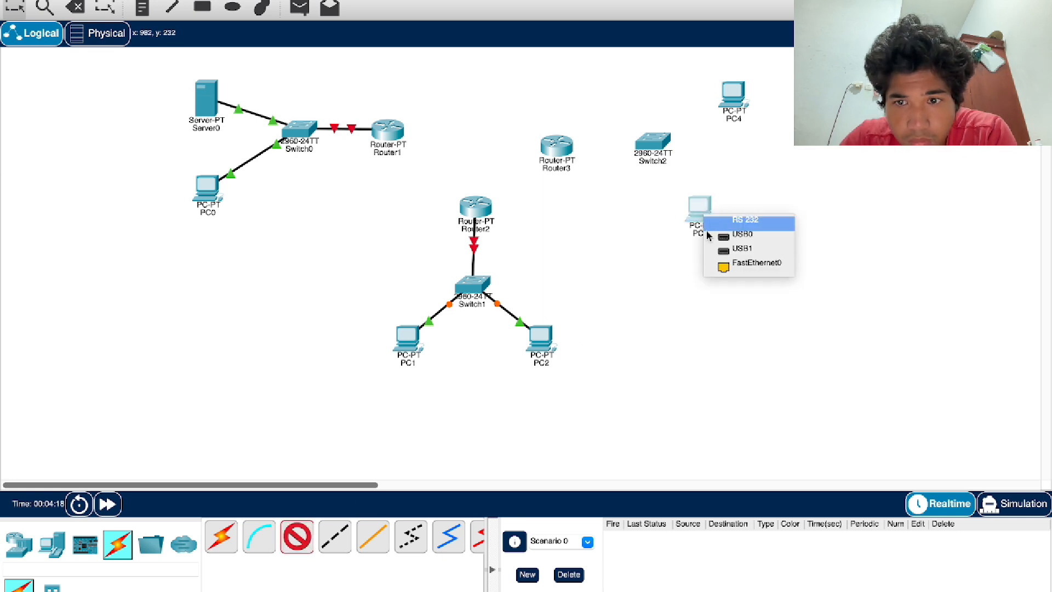
left_click(723, 267)
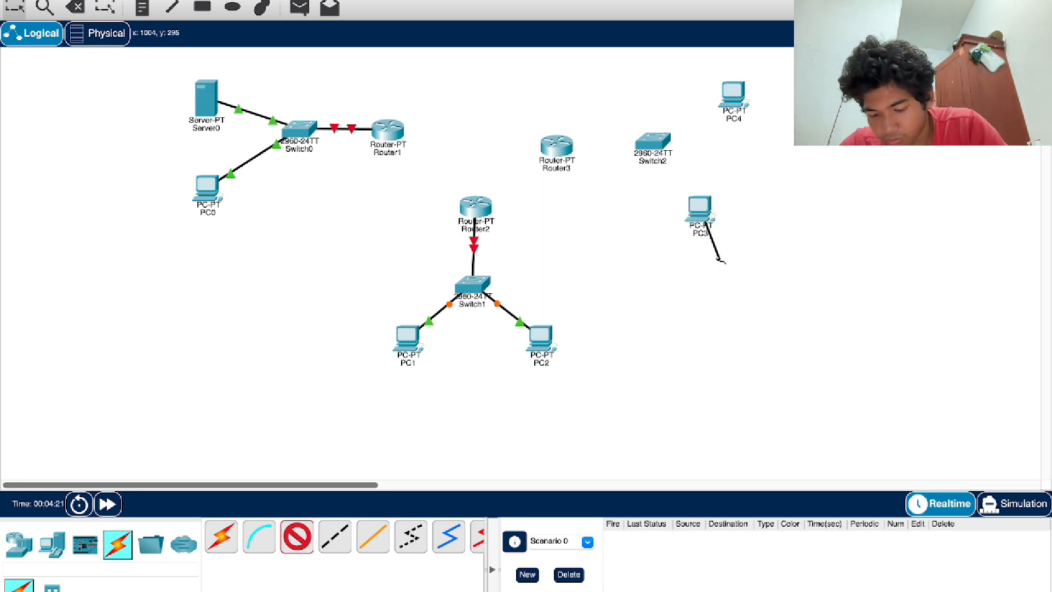
left_click(652, 142)
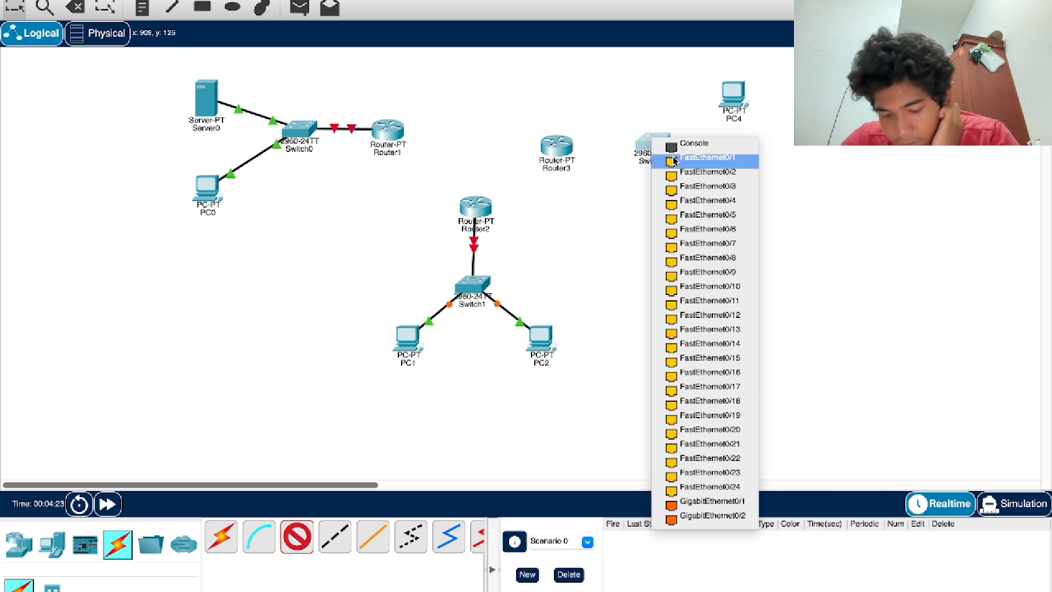
left_click(673, 187)
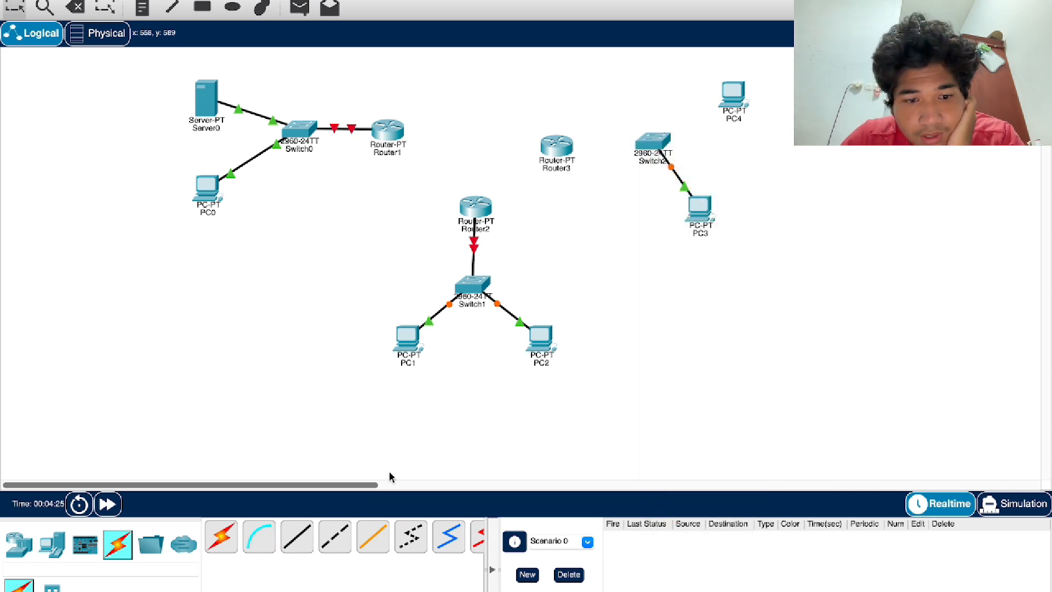
Connect PC4's FastEthernet0 to FastEthernet0/2 on Switch2 with a copper straight-through cable
left_click(304, 533)
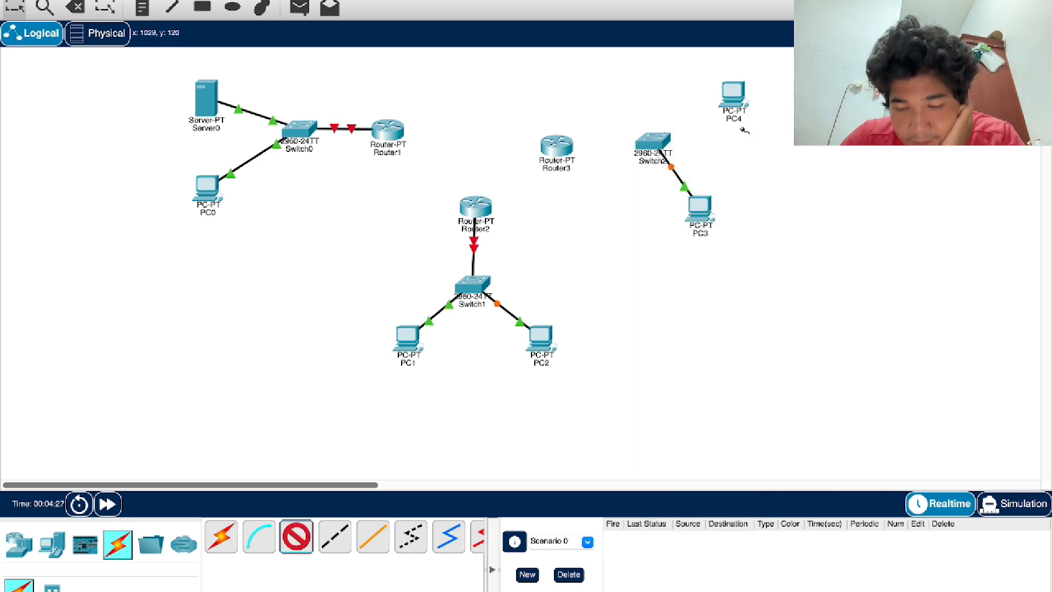
left_click(735, 88)
left_click(756, 140)
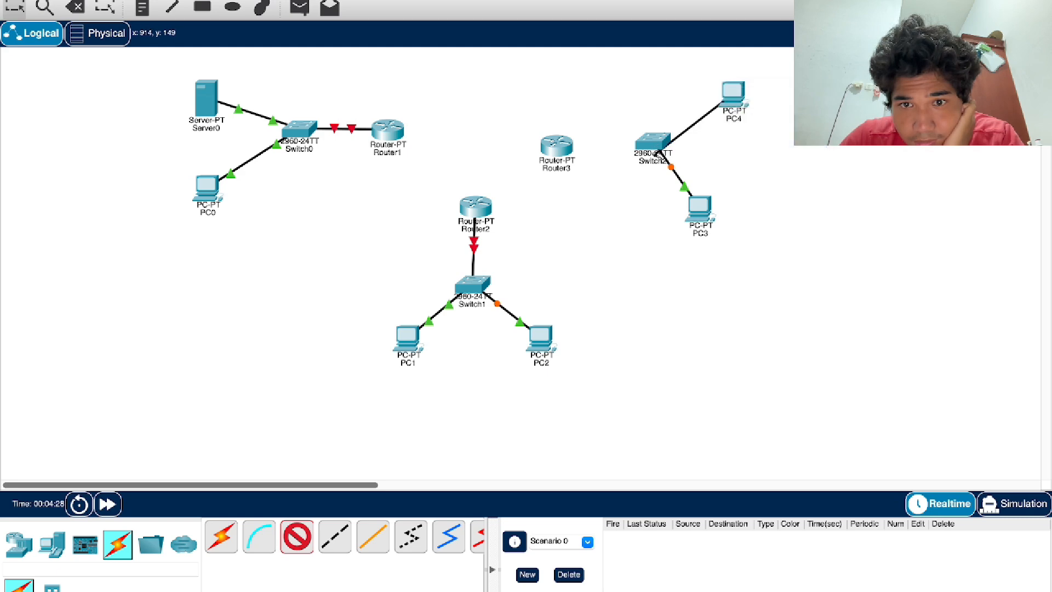
left_click(658, 141)
left_click(745, 177)
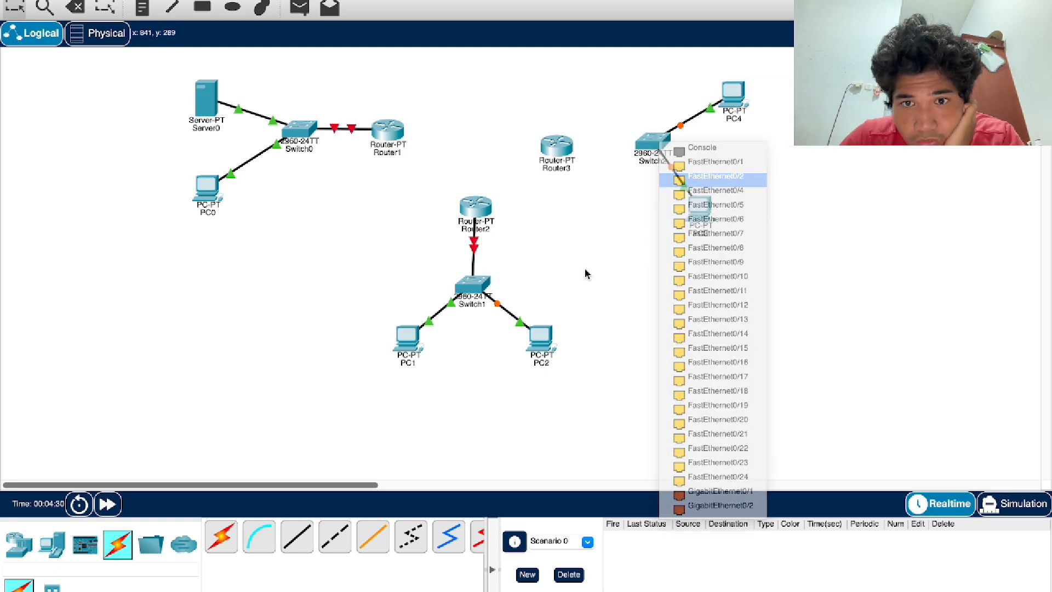
Connect FastEthernet0/1 on Switch2 to FastEthernet0/0 on Router3 with a copper straight-through cable
left_click(309, 533)
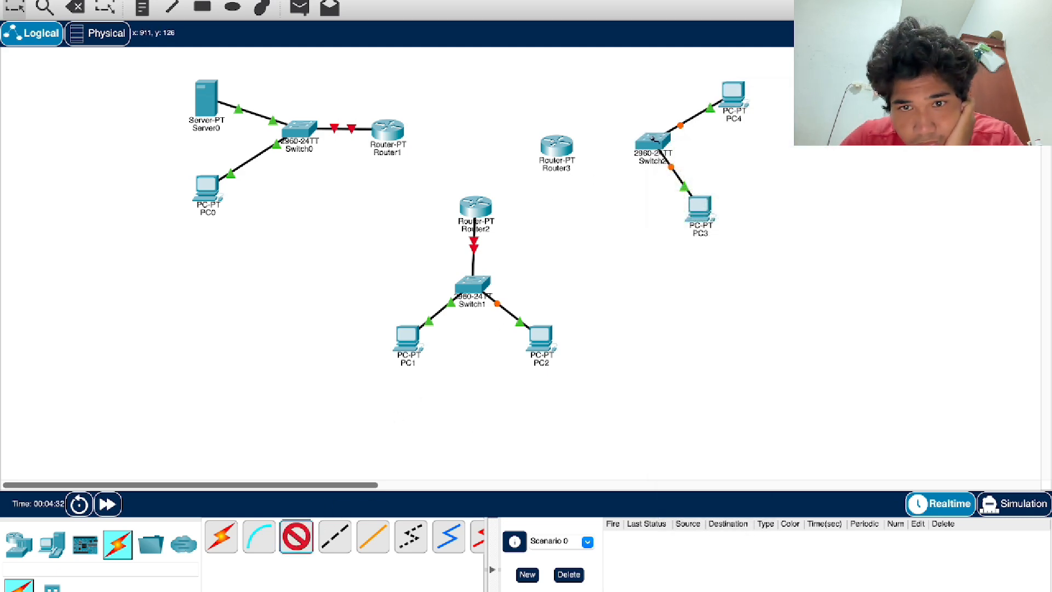
left_click(653, 141)
left_click(709, 159)
left_click(556, 146)
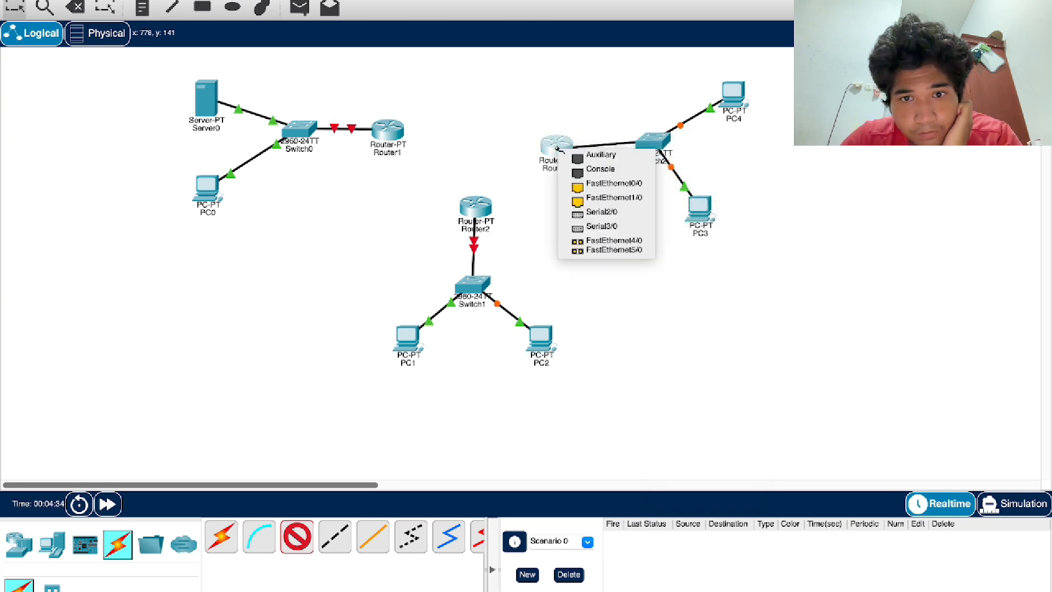
left_click(611, 193)
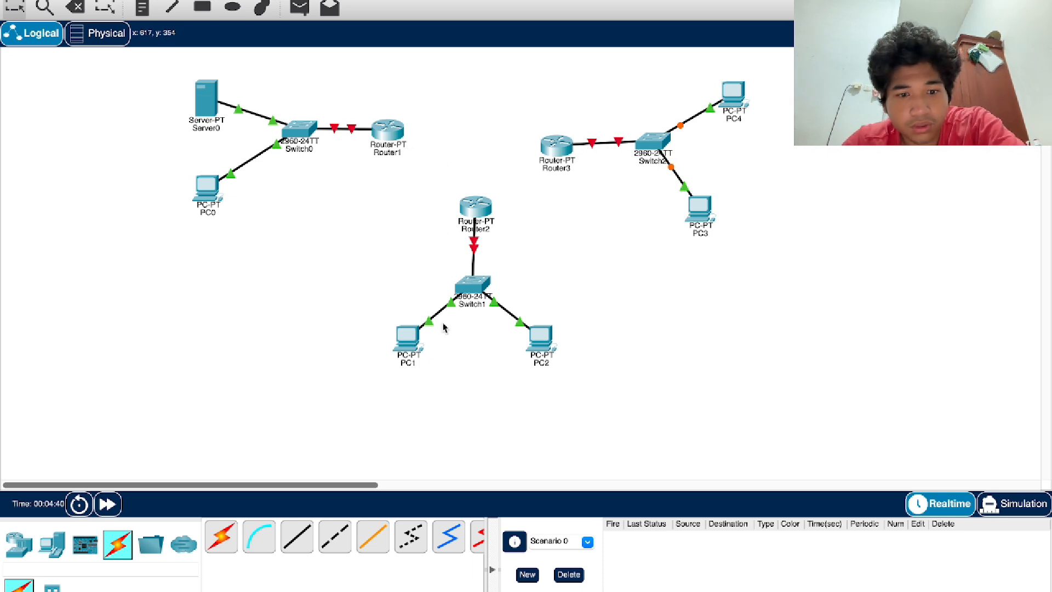
Connect Serial2/0 on Router1 to Serial3/0 on Router2 with a serial DCE cable
scroll(410, 536, "right", 2)
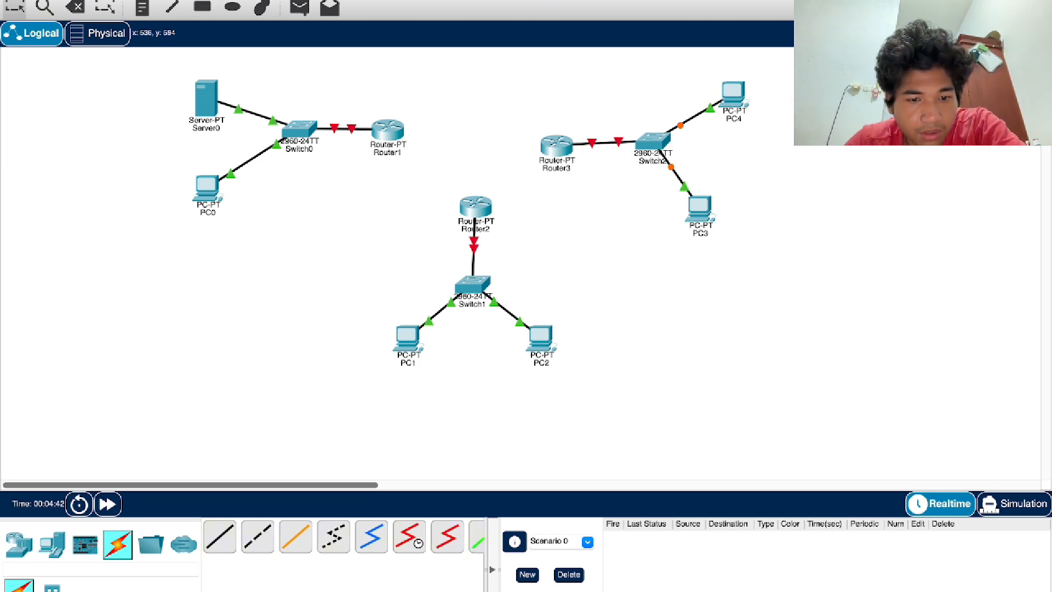
left_click(408, 536)
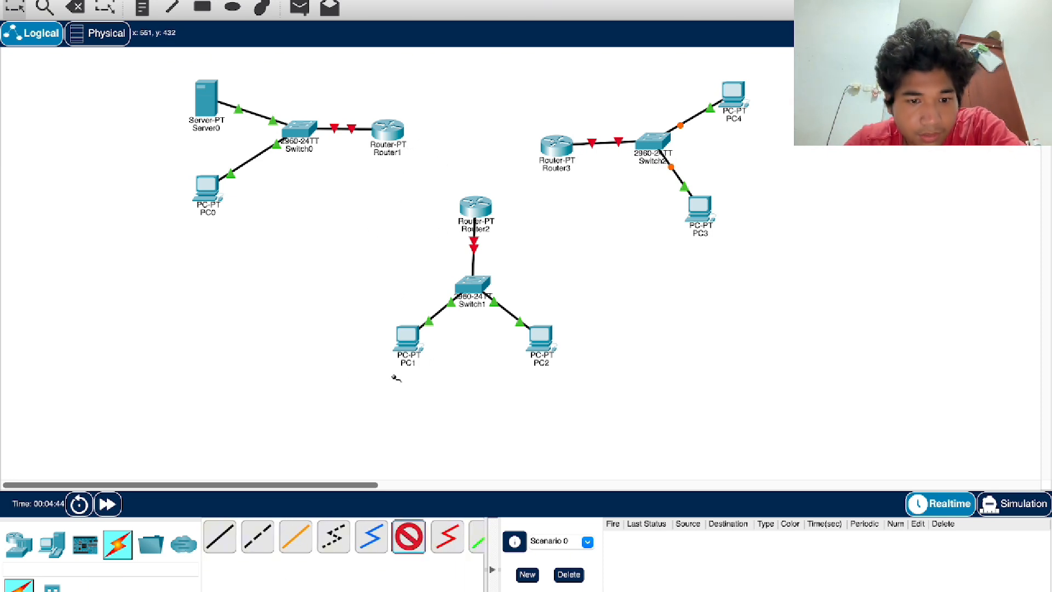
left_click(396, 131)
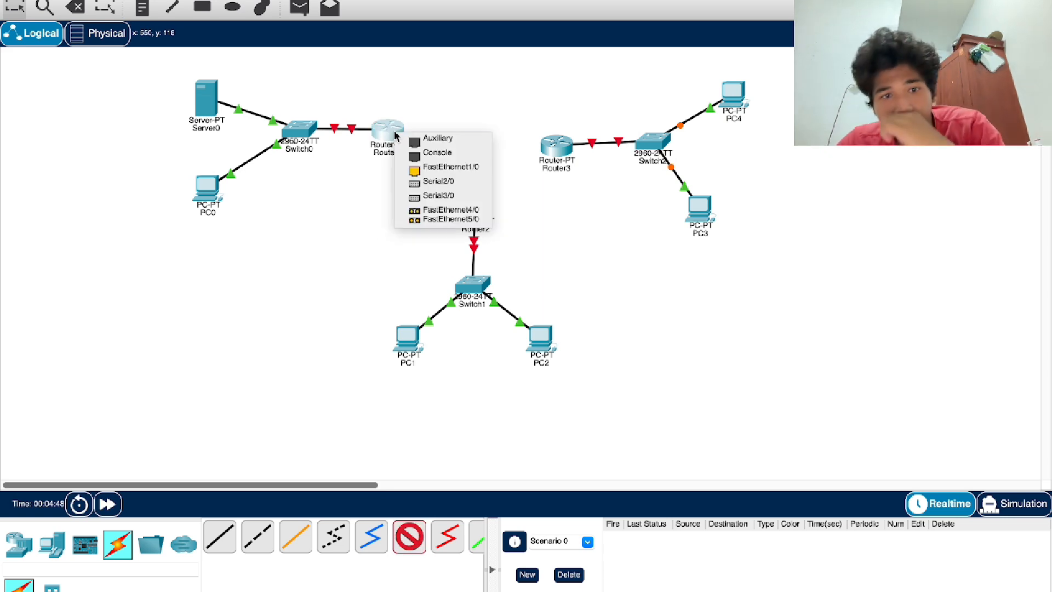
left_click(443, 182)
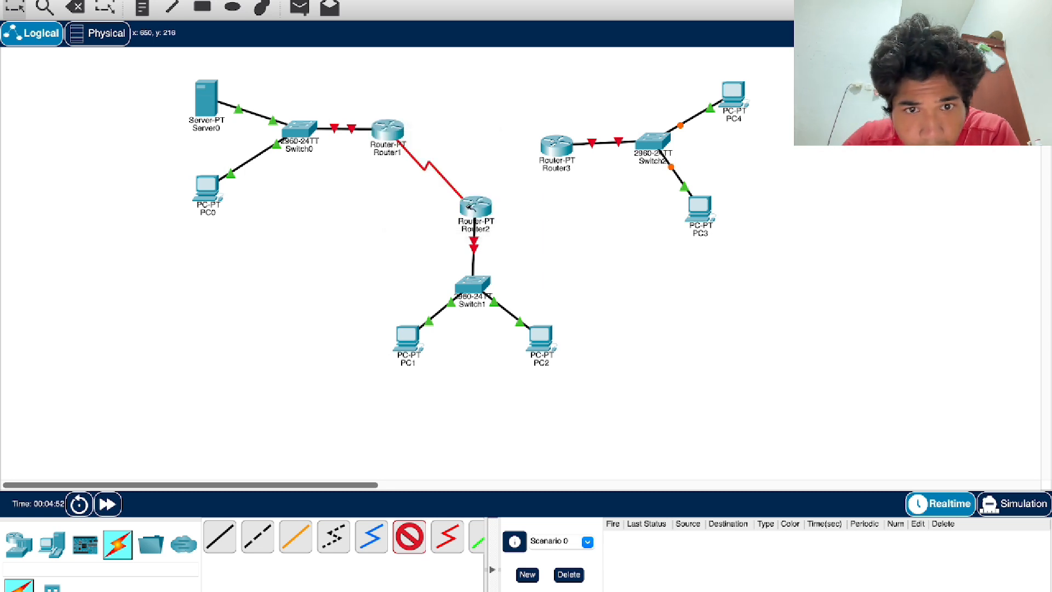
left_click(474, 208)
left_click(516, 279)
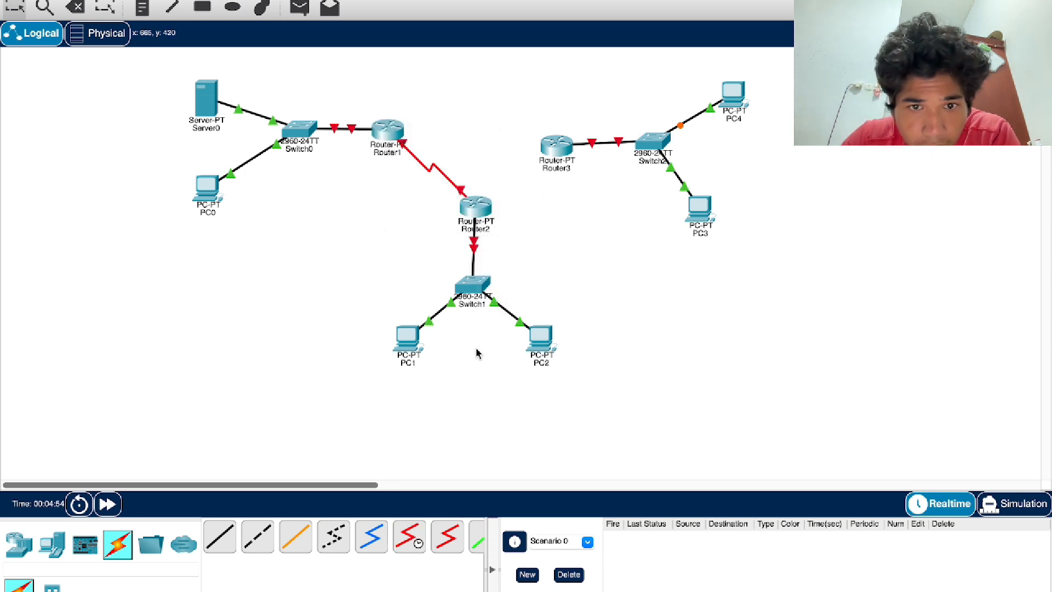
Connect Serial2/0 on Router2 to Serial2/0 on Router3 with a serial DCE cable
left_click(411, 539)
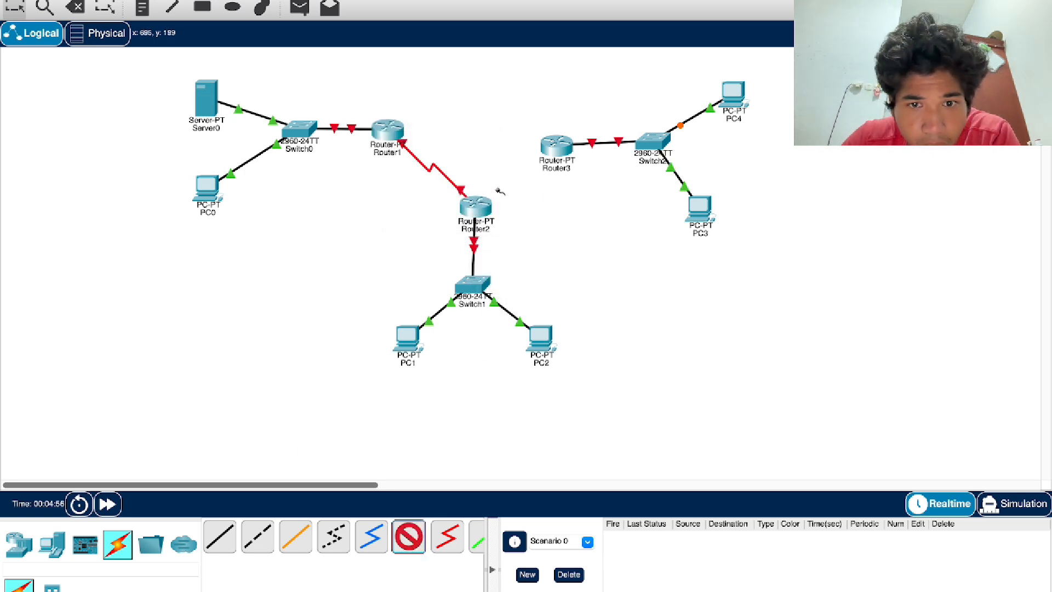
left_click(476, 207)
left_click(525, 258)
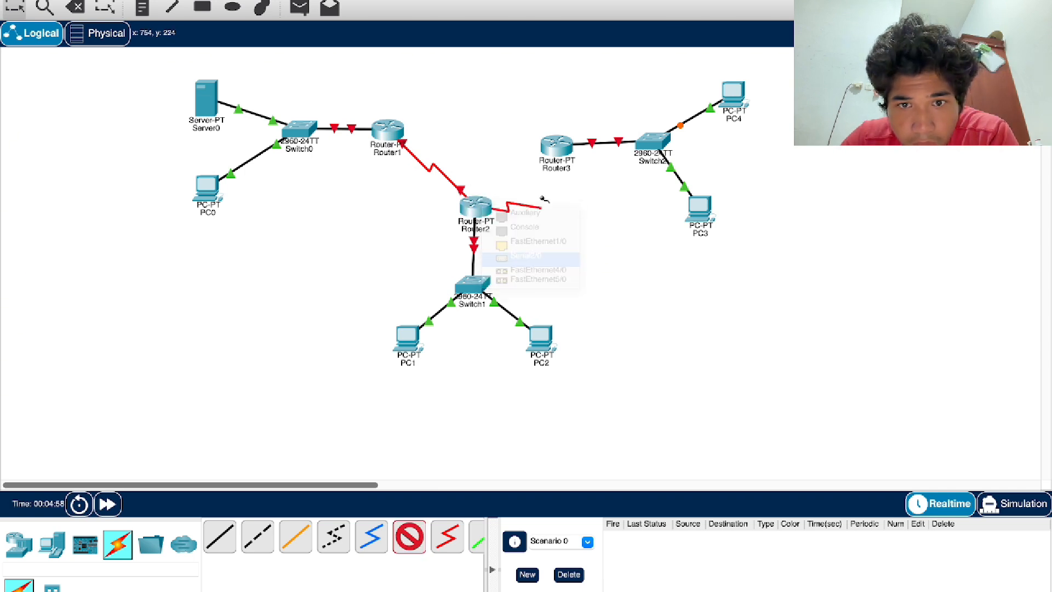
left_click(556, 146)
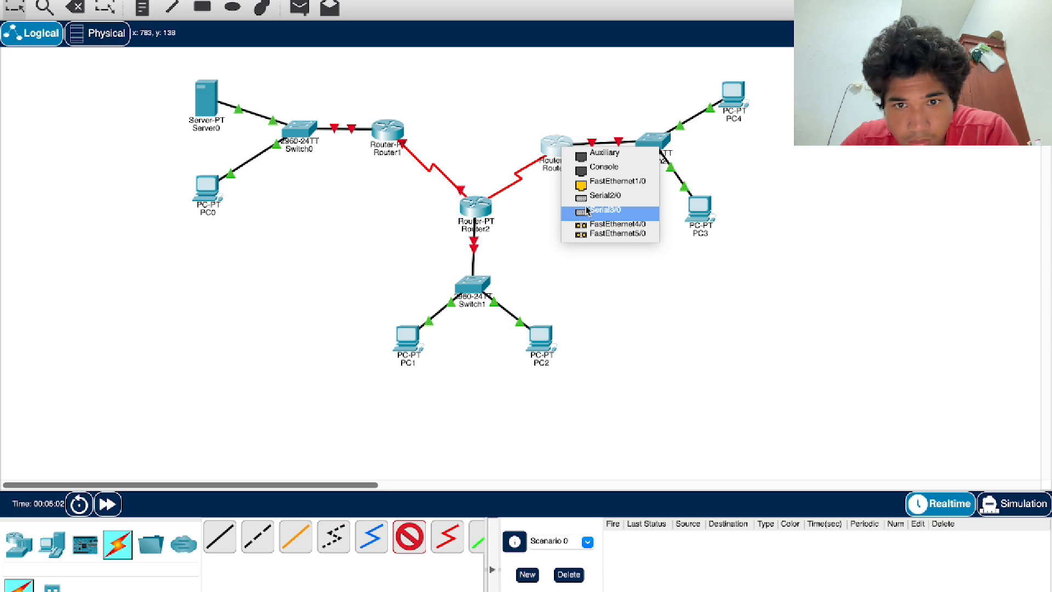
left_click(587, 197)
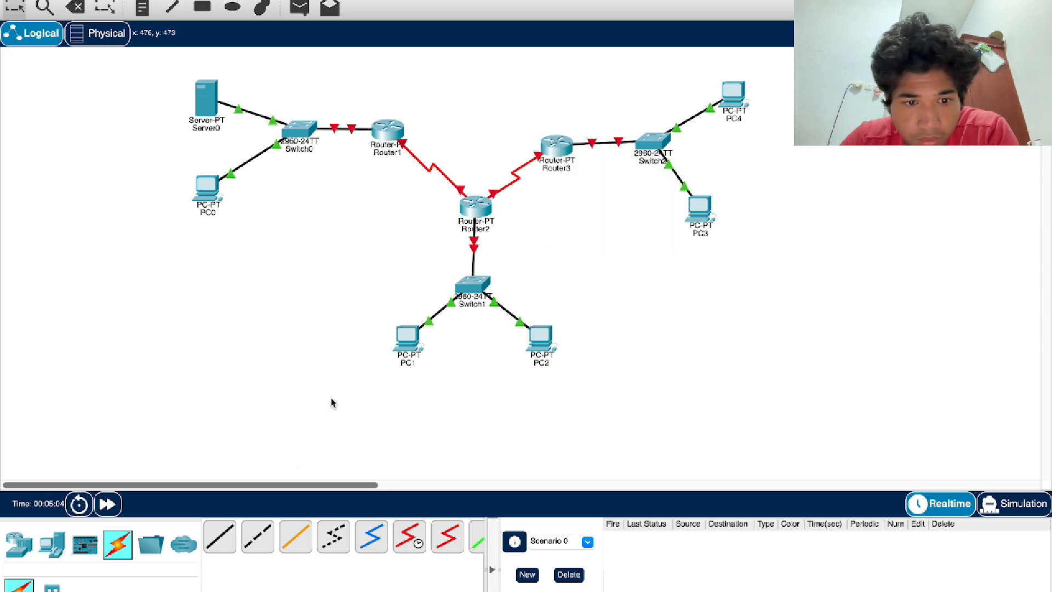
Connect Serial3/0 on Router1 to Serial3/0 on Router3 with a serial DCE cable
left_click(419, 538)
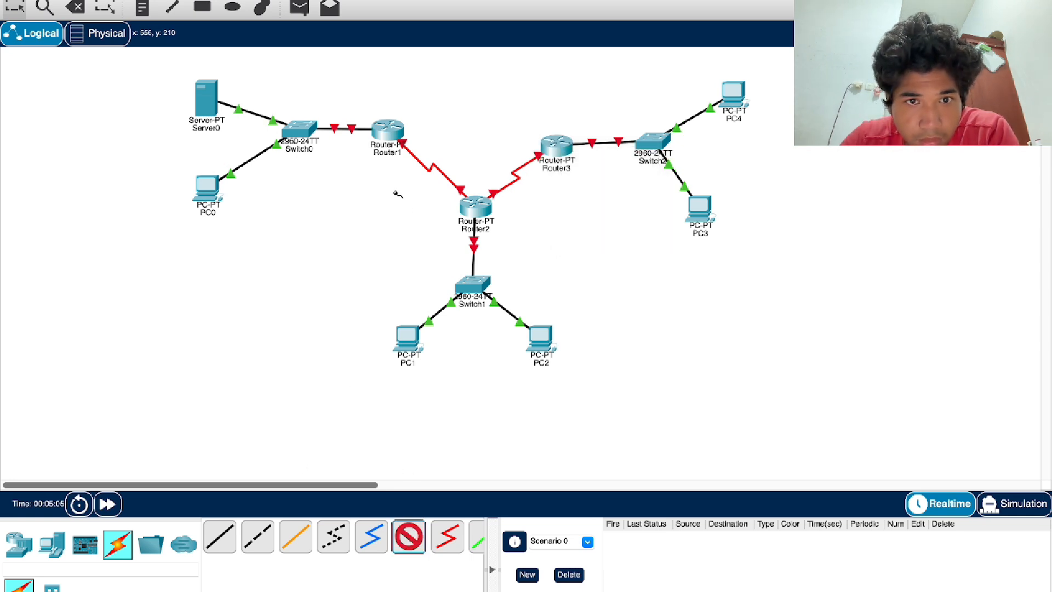
left_click(388, 134)
left_click(431, 182)
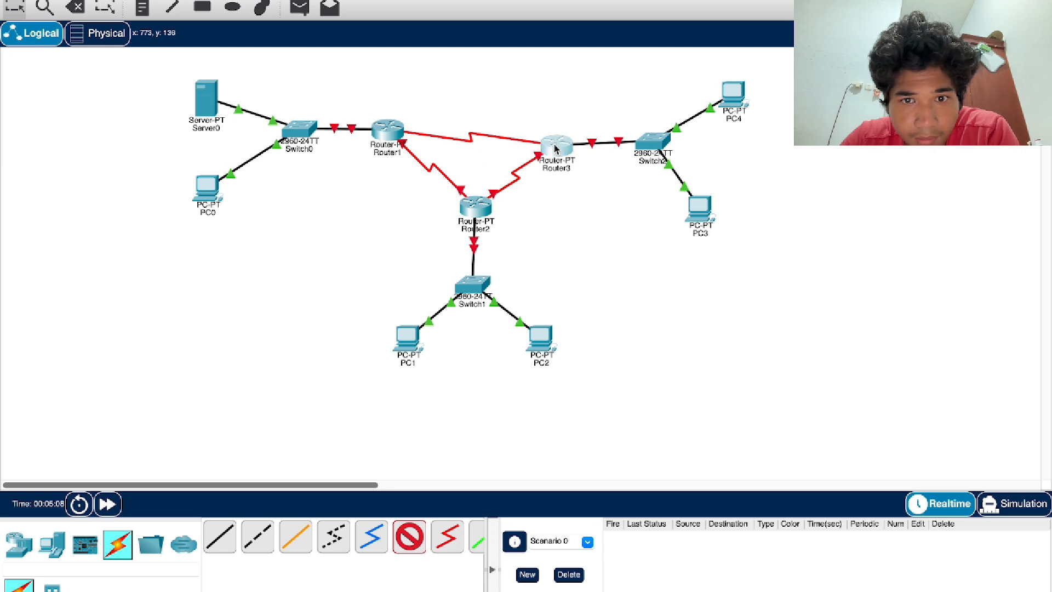
left_click(556, 147)
left_click(581, 195)
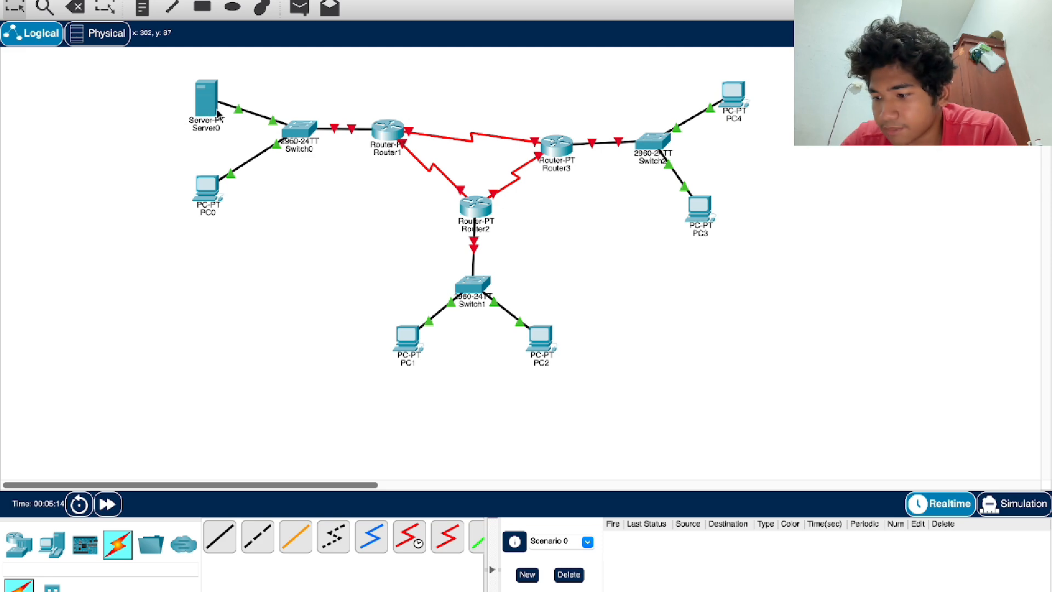
Enable FastEthernet0/0 on Router1 and assign it IP address 192.168.10.1 with subnet mask 255.255.255.0
left_click(389, 129)
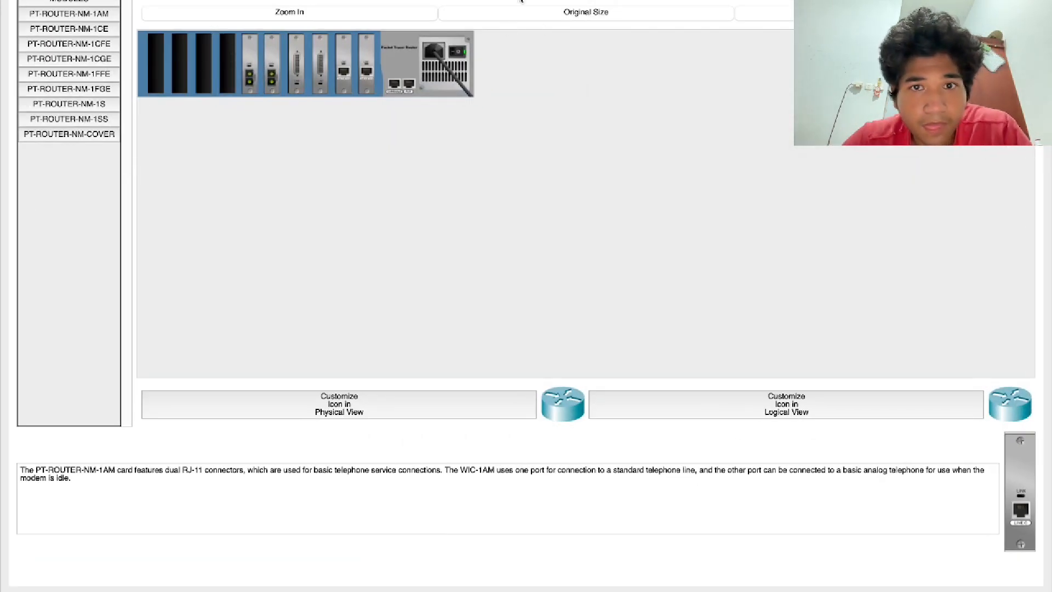
left_click(521, 1)
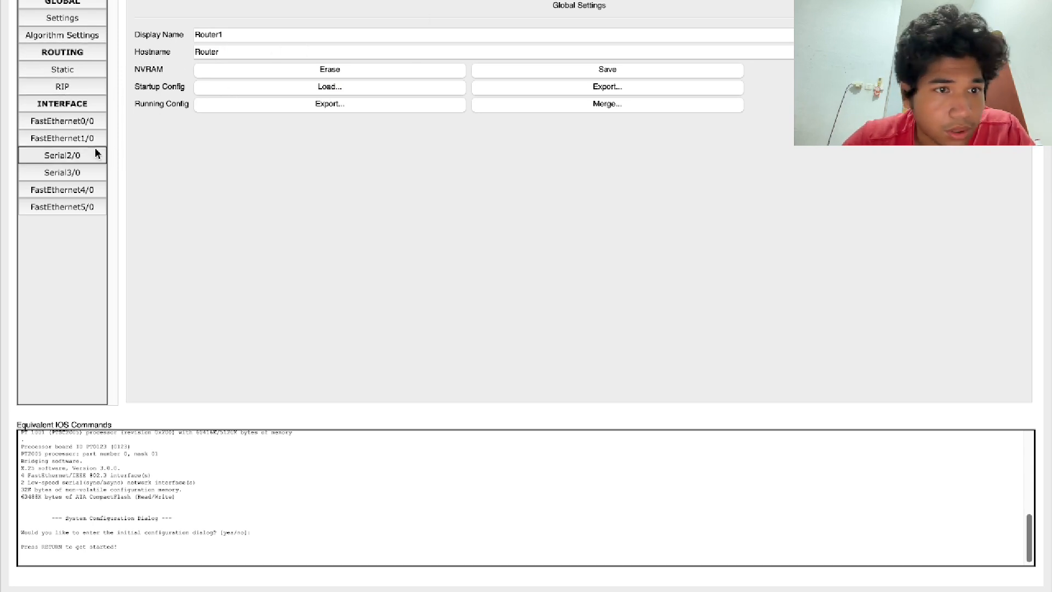
left_click(91, 121)
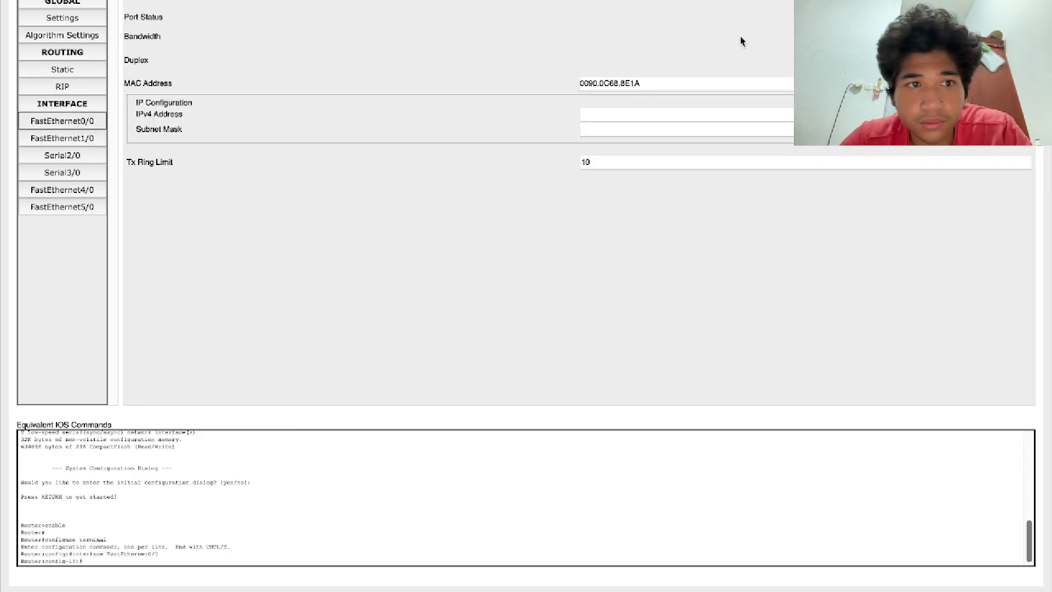
left_click(1016, 17)
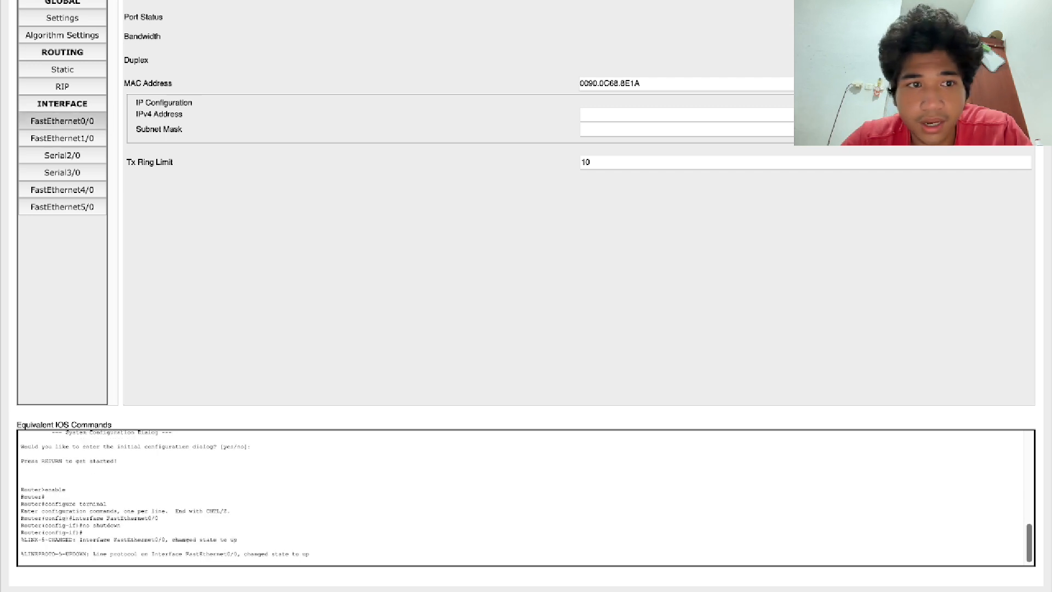
left_click(736, 115)
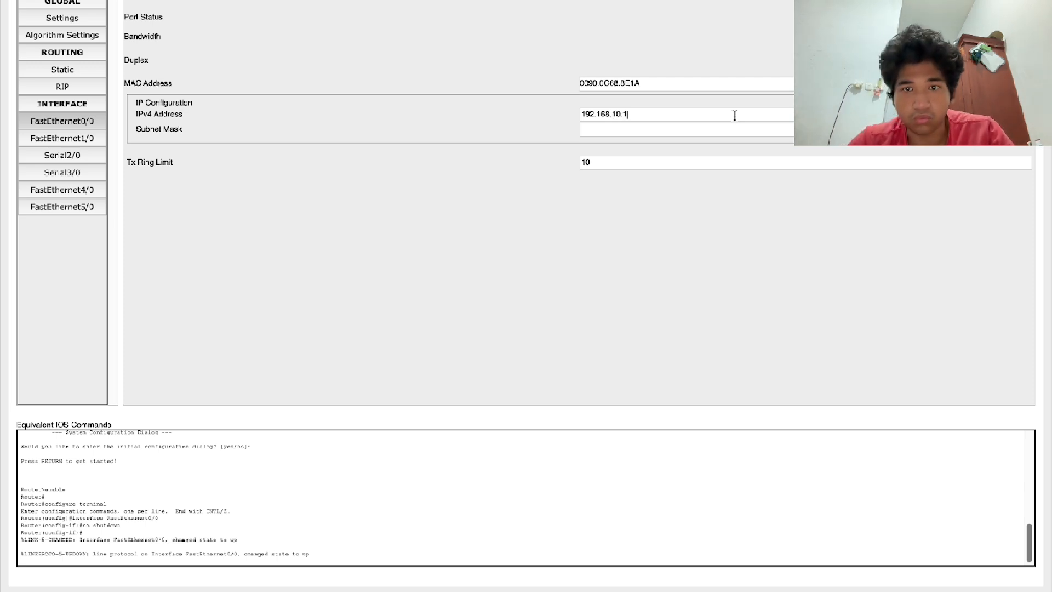
left_click(692, 129)
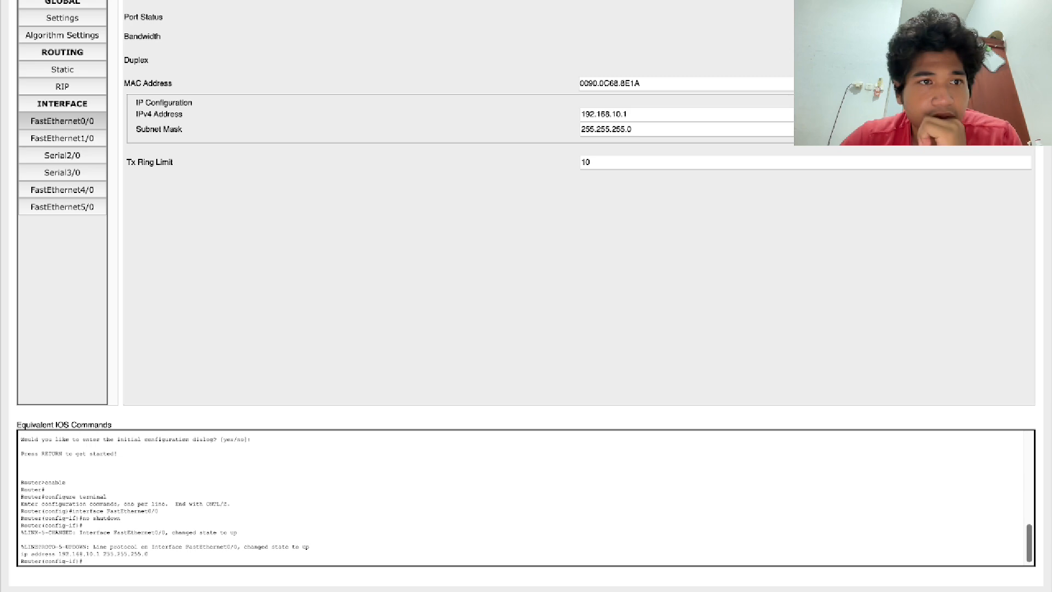
Take Packet Tracer out of full screen and place the Router1 configuration window beside the topology
key("super+Tab")
key("super+shift+Tab")
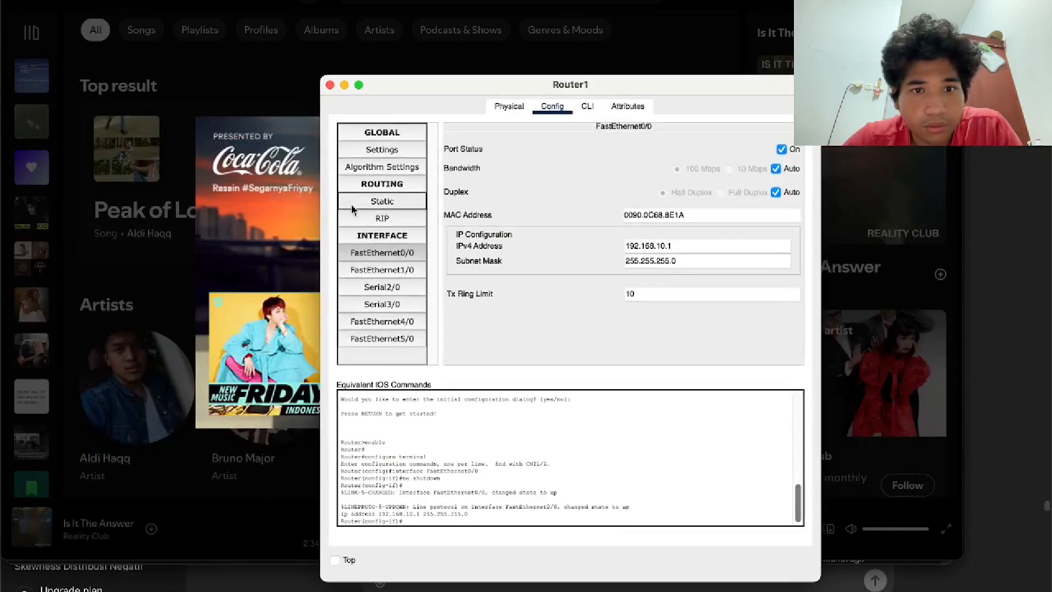
key("super+Tab")
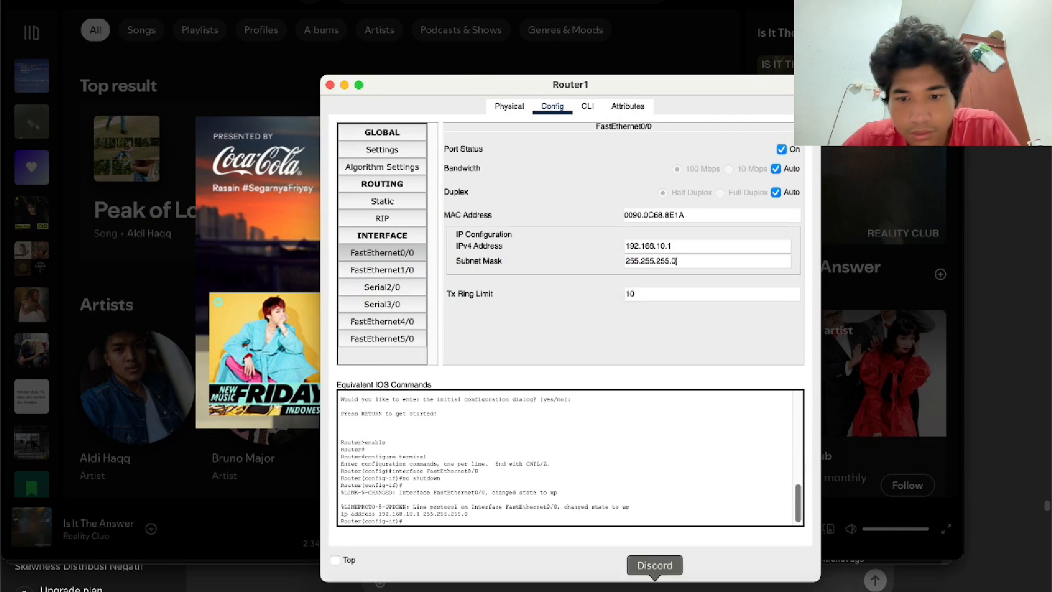
left_click(852, 565)
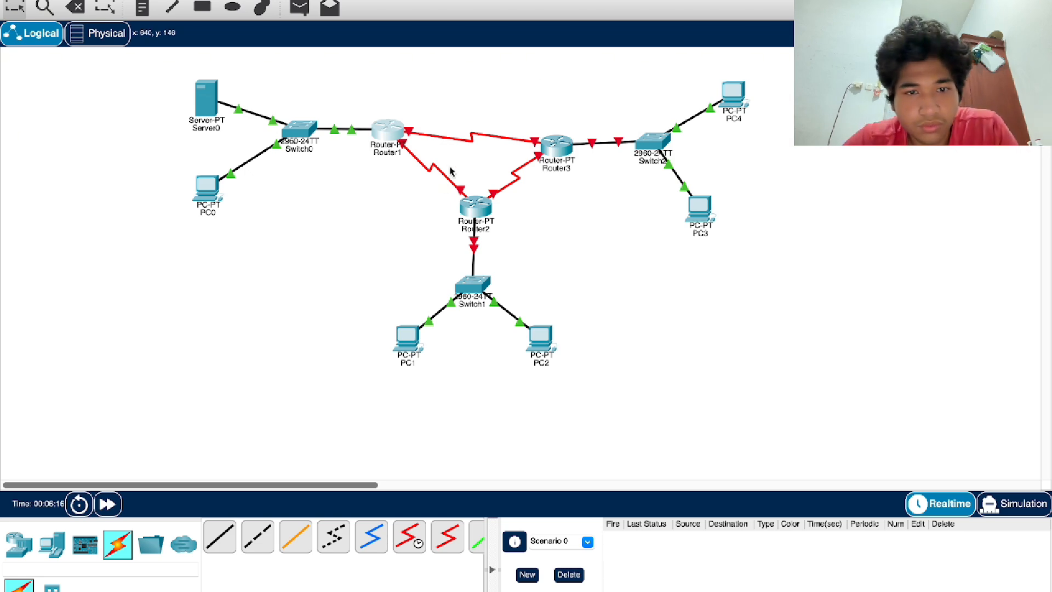
key("super+Tab")
key("super+shift+Tab")
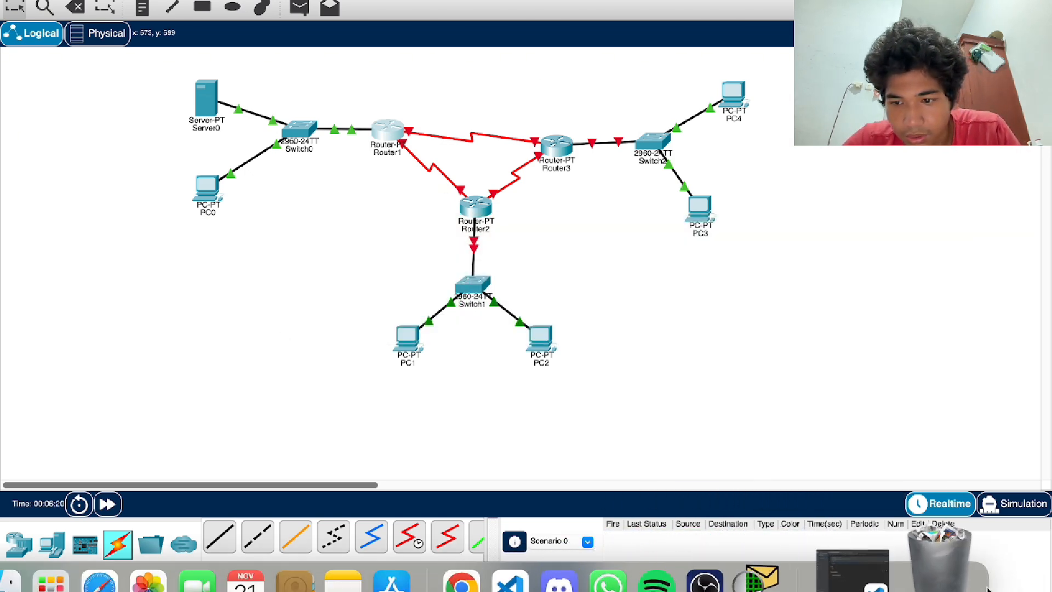
right_click(841, 567)
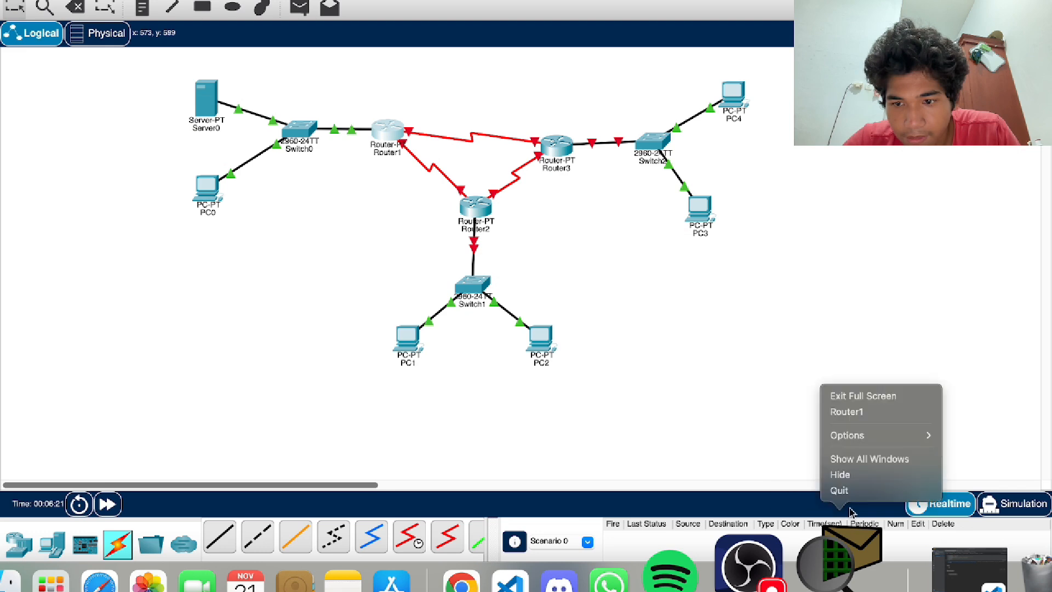
left_click(868, 401)
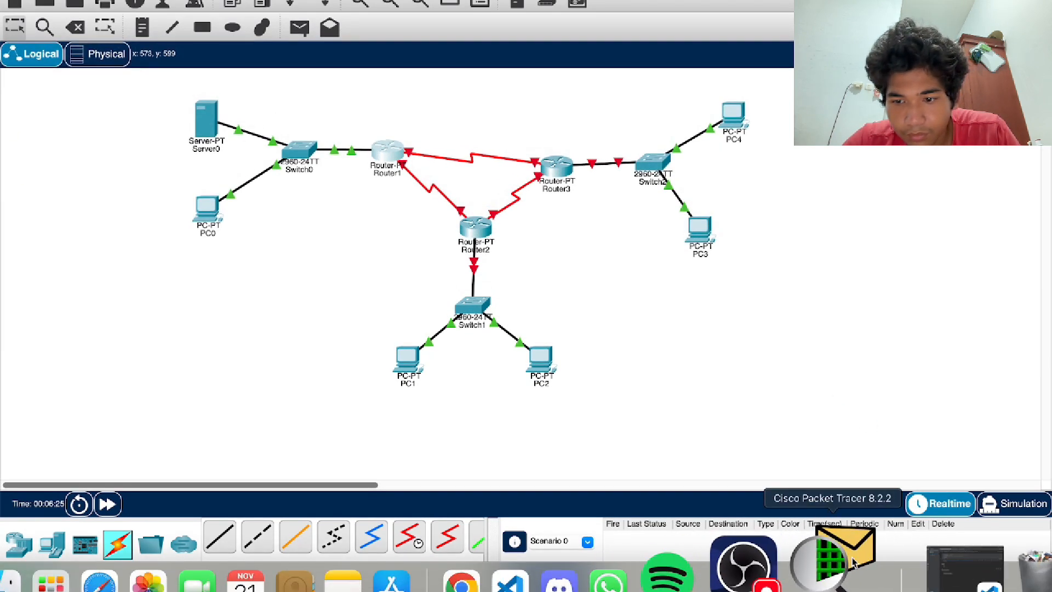
right_click(853, 563)
left_click(858, 410)
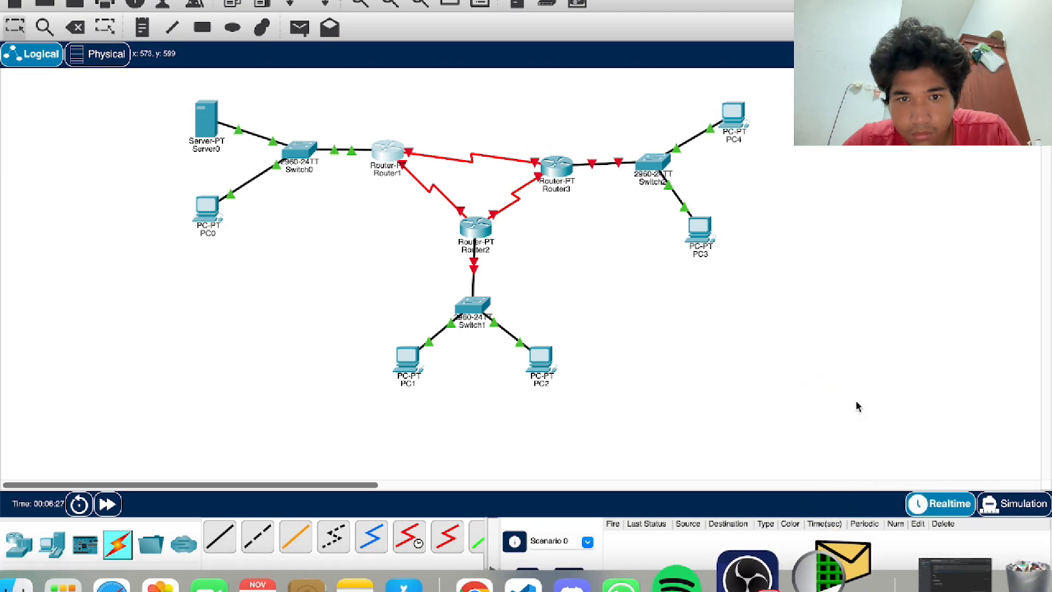
left_click_drag(401, 86, 617, 4)
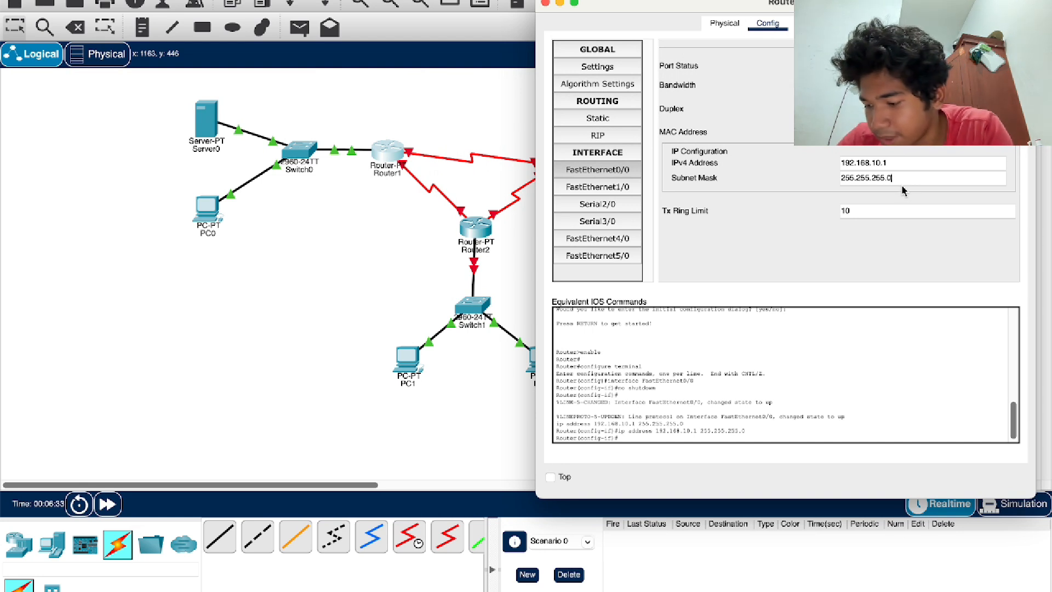
Enable Serial2/0 on Router1 with clock rate 64000, IP address 192.168.1.1 and subnet mask 255.255.255.252
left_click(619, 209)
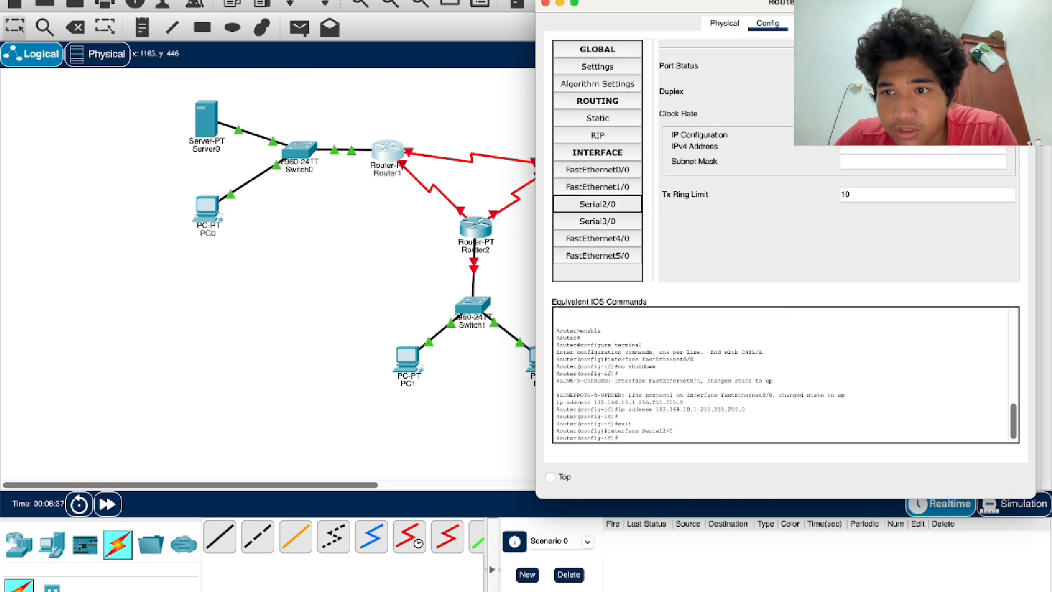
left_click(1002, 66)
left_click(953, 113)
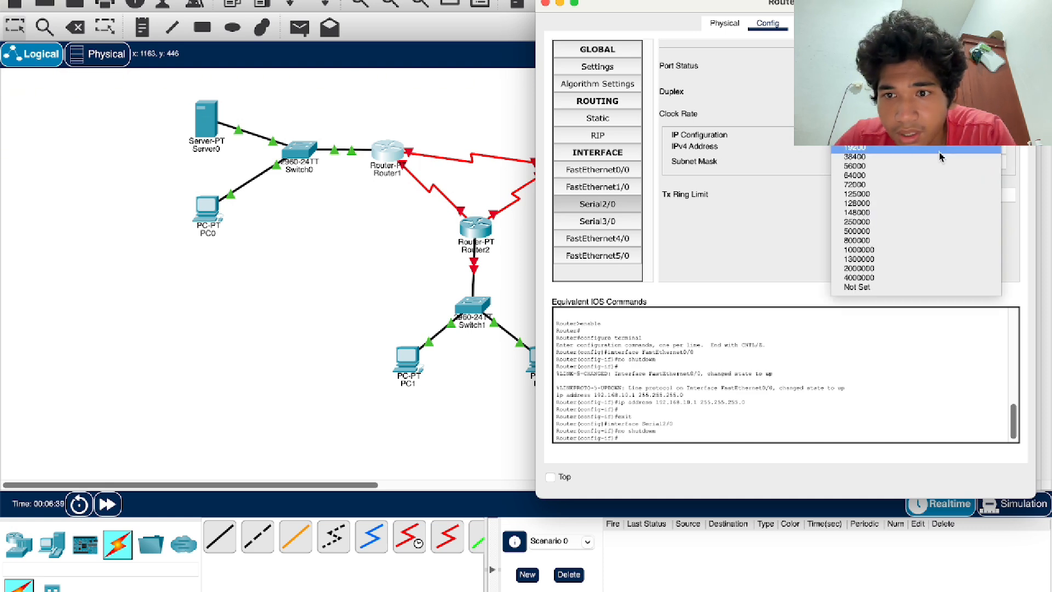
left_click(939, 175)
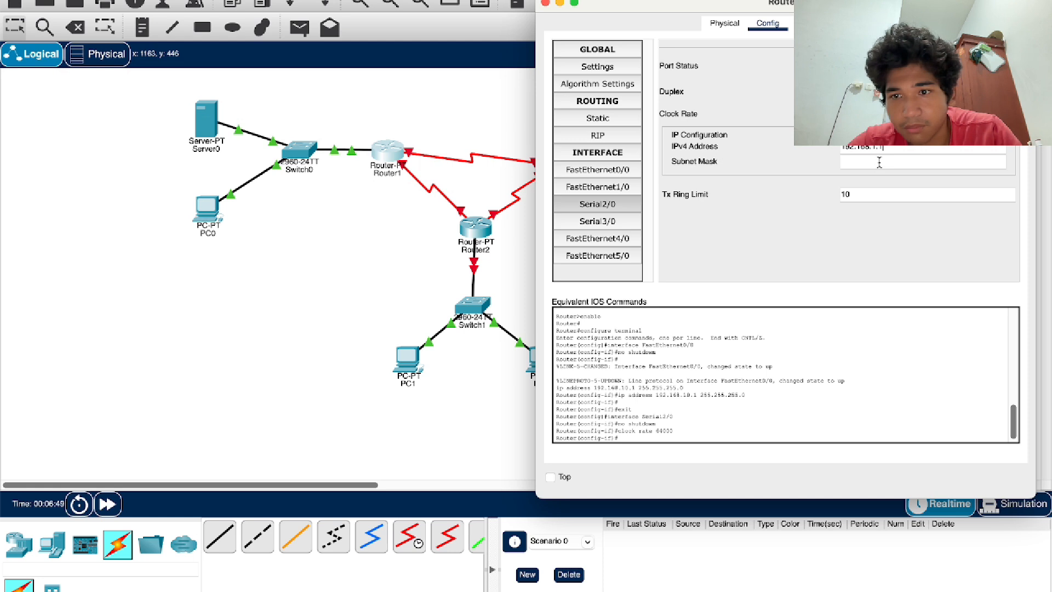
left_click(879, 162)
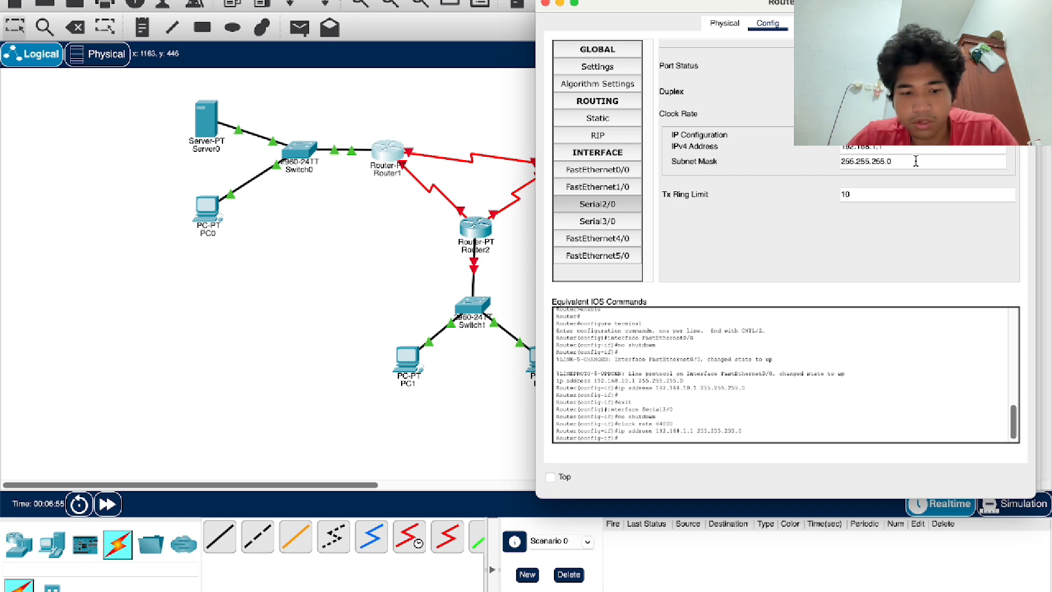
key("BackSpace")
type("252")
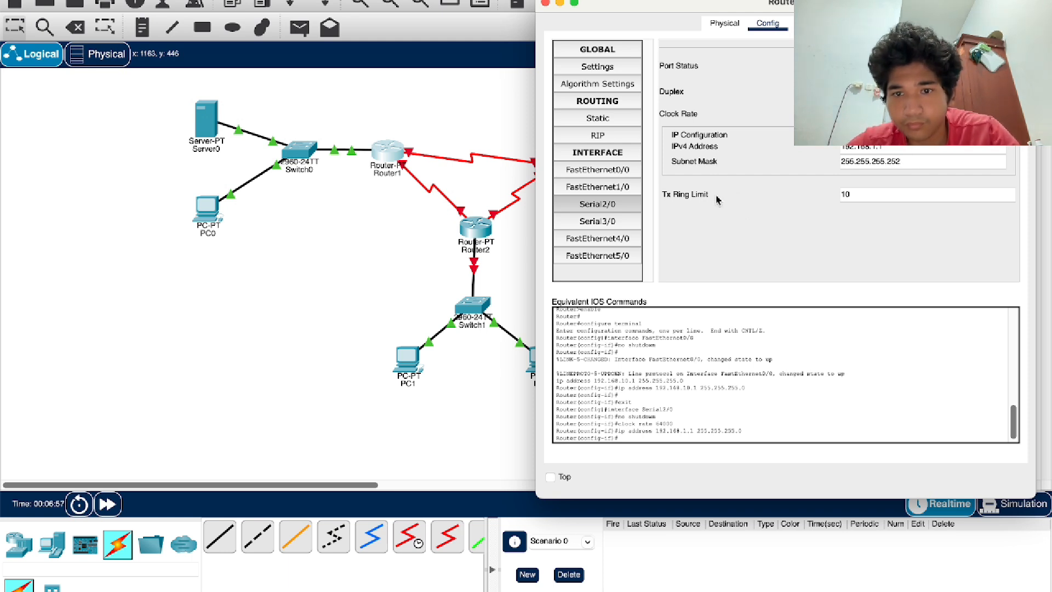
left_click(749, 220)
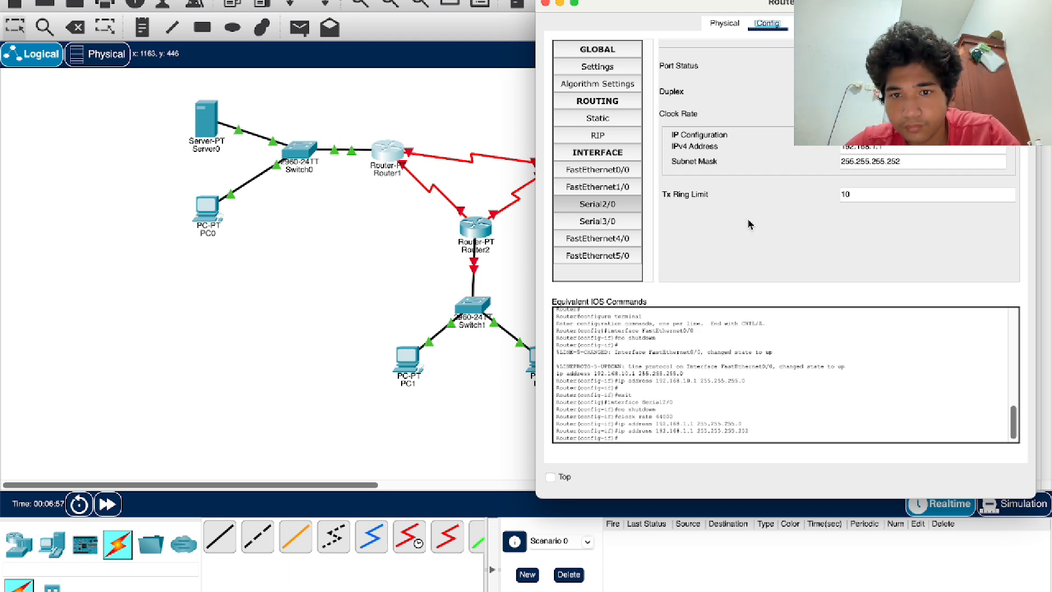
Enable Serial3/0 on Router1 with clock rate 64000, IP address 192.168.3.1 and subnet mask 255.255.255.252, and close the router's window
left_click(598, 221)
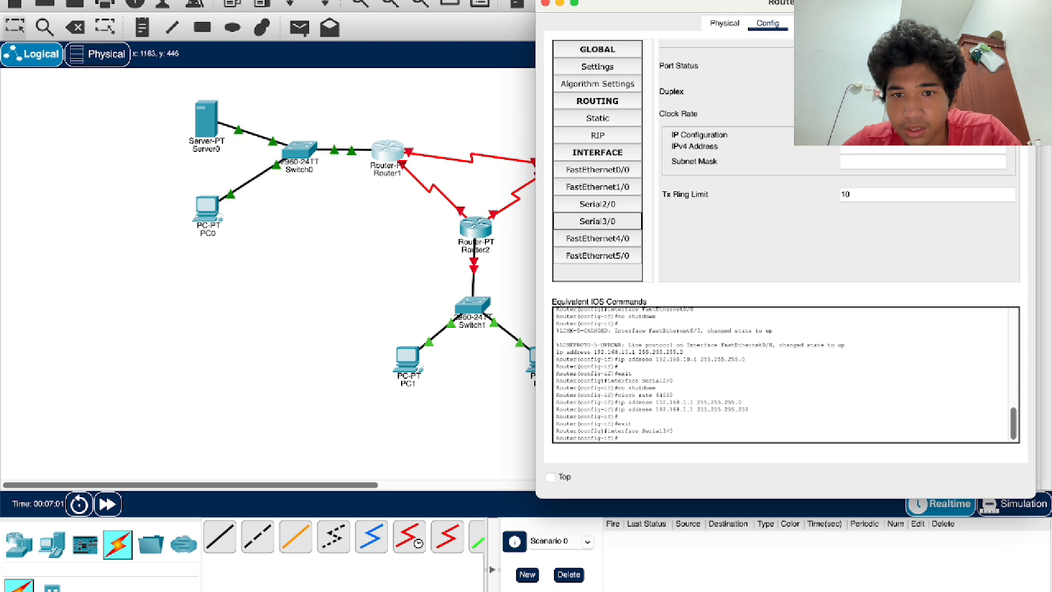
left_click(1001, 66)
left_click(931, 114)
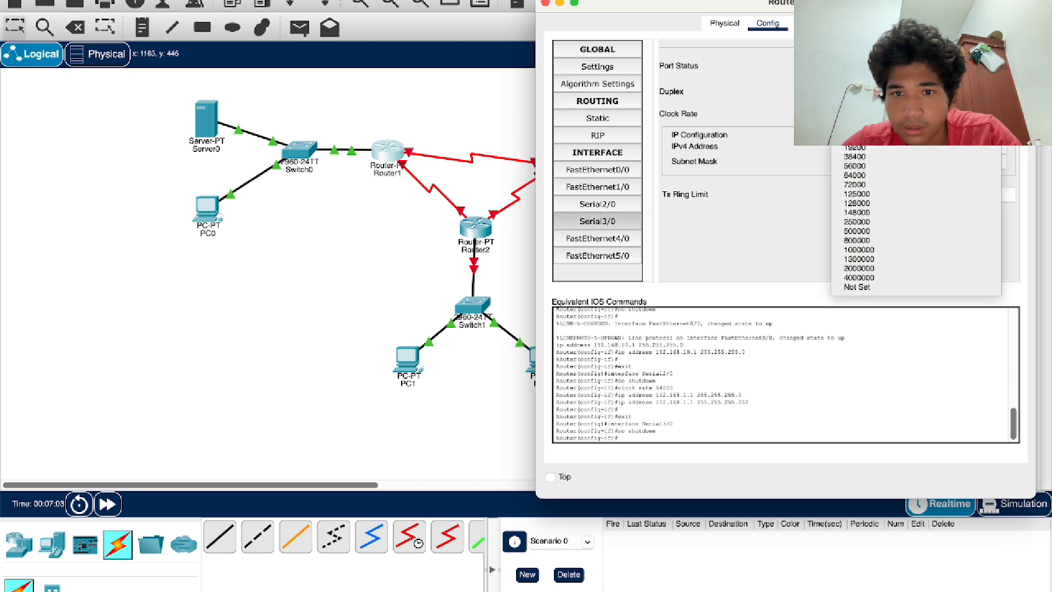
left_click(908, 175)
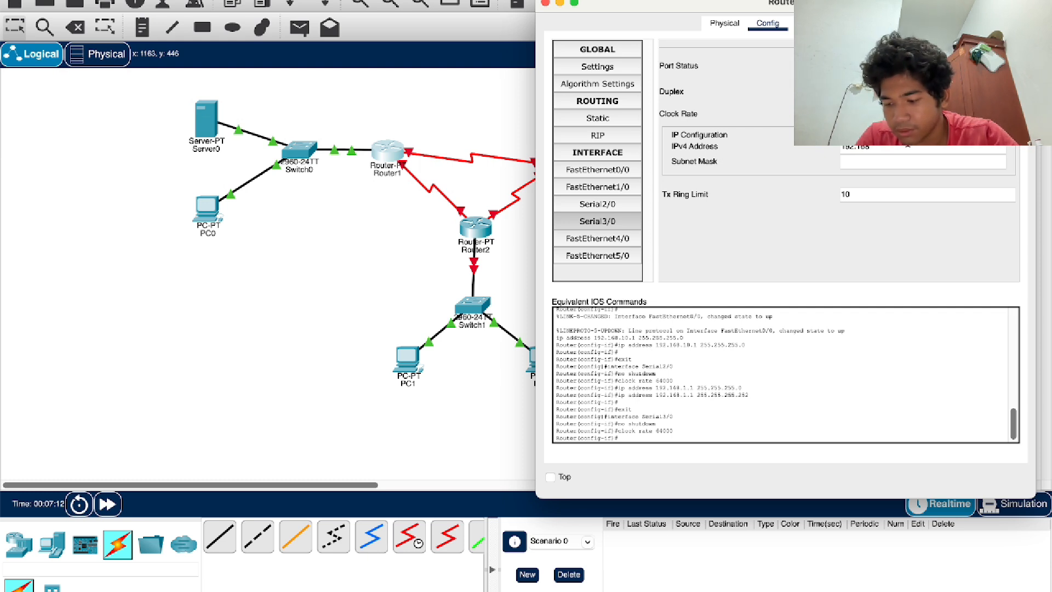
left_click(855, 163)
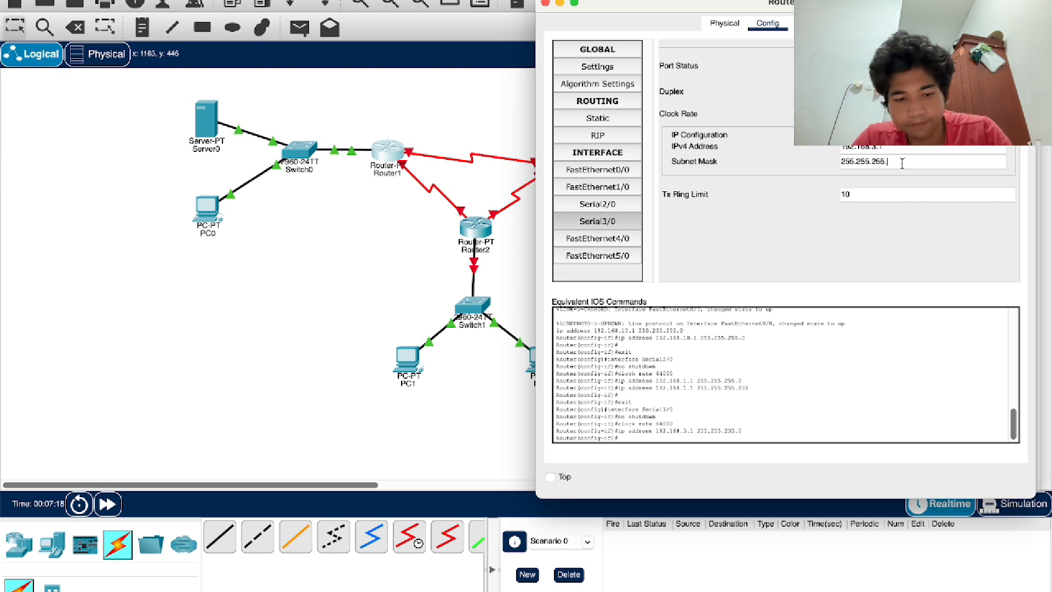
type("252")
key("Return")
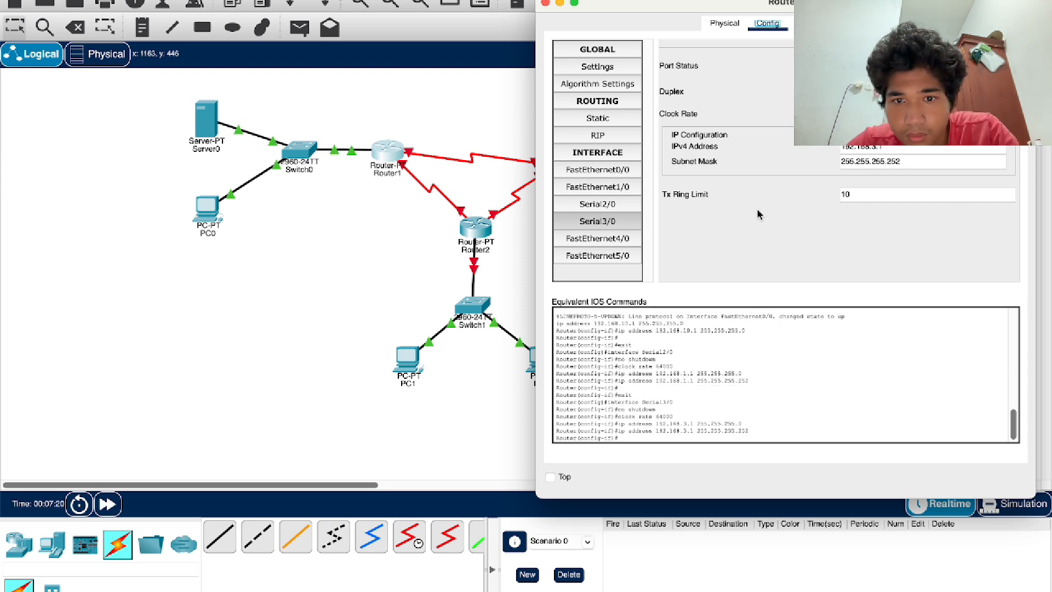
left_click(617, 203)
left_click(605, 225)
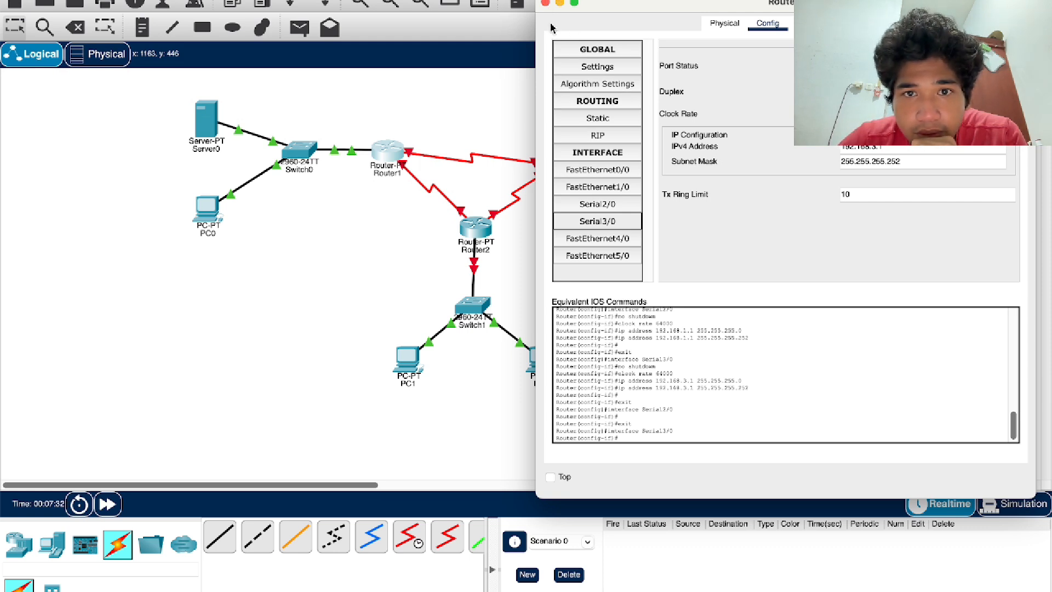
left_click(545, 3)
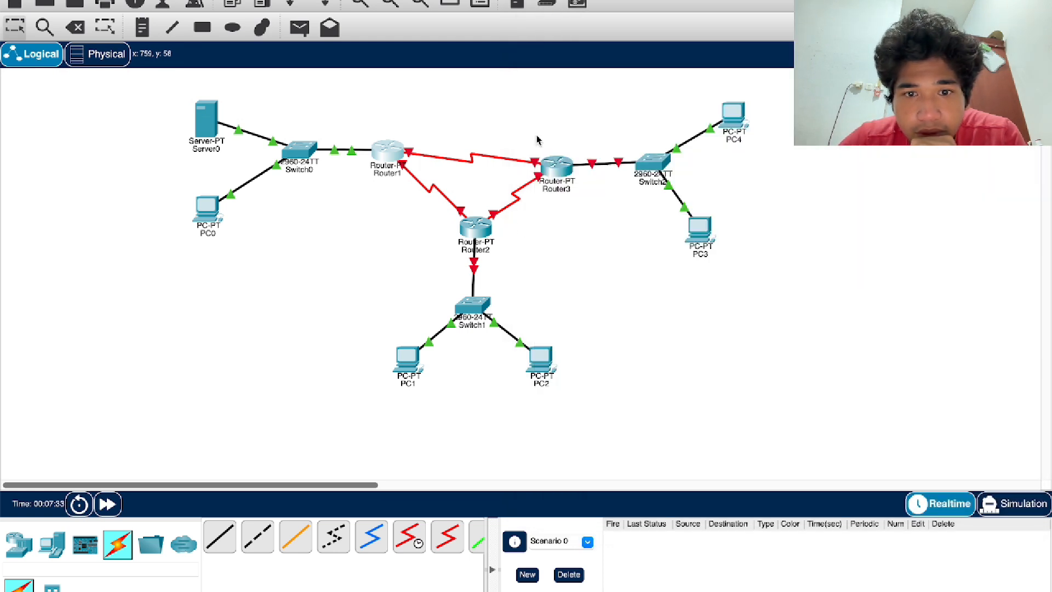
Enable FastEthernet0/0 on Router2 and assign it IP address 192.168.20.1 with subnet mask 255.255.255.192
left_click(474, 227)
left_click(551, 108)
left_click_drag(542, 86, 719, 46)
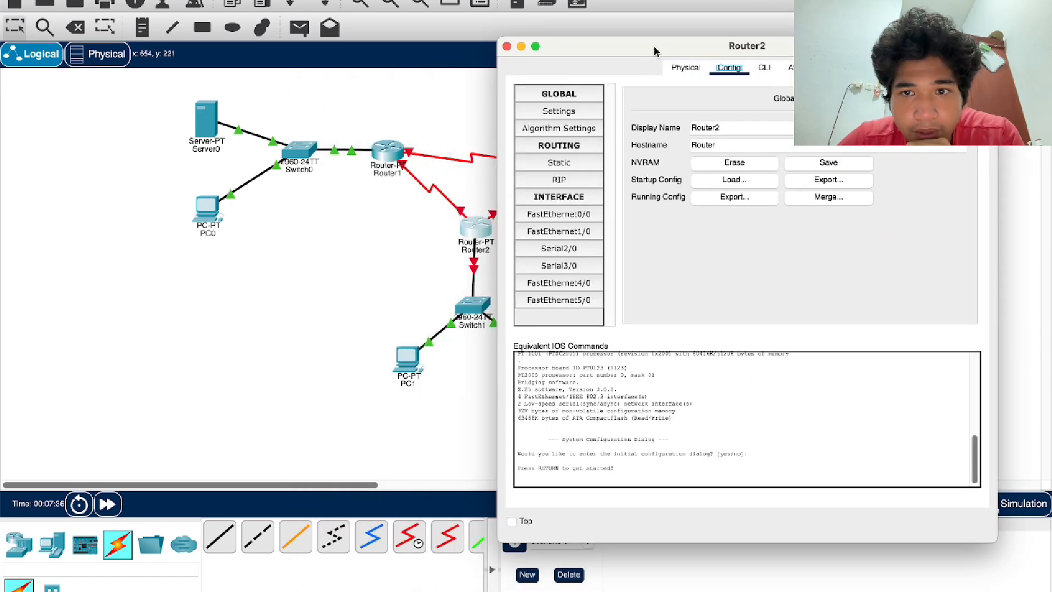
left_click(573, 218)
left_click(959, 110)
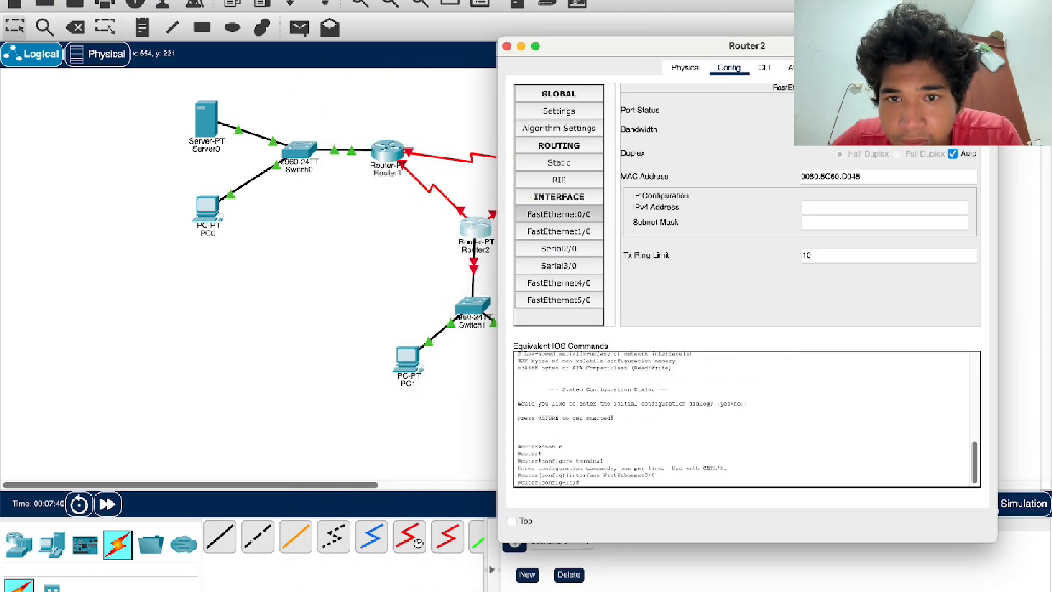
left_click(847, 207)
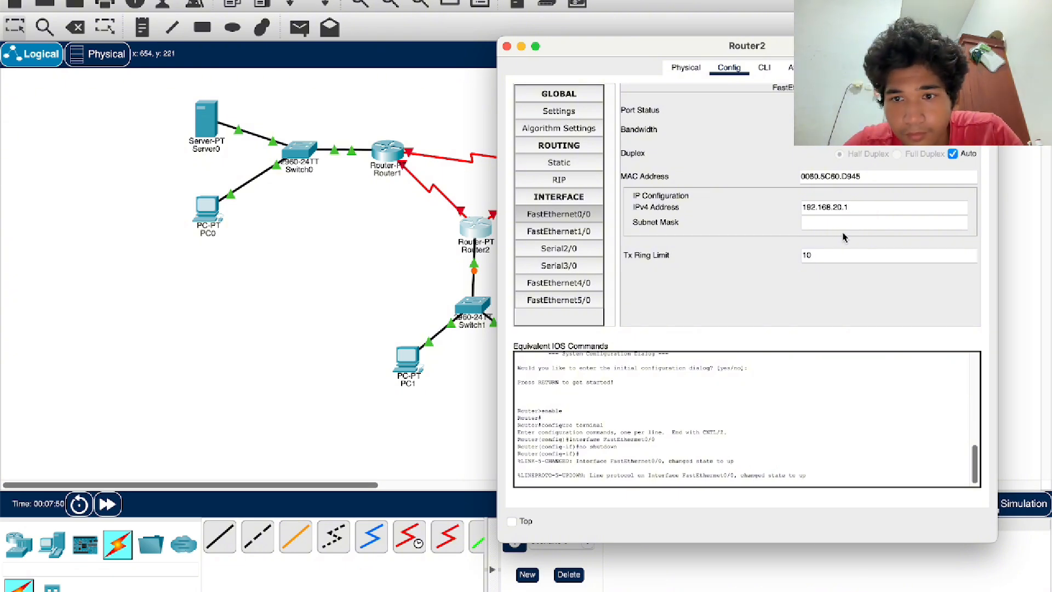
left_click(841, 225)
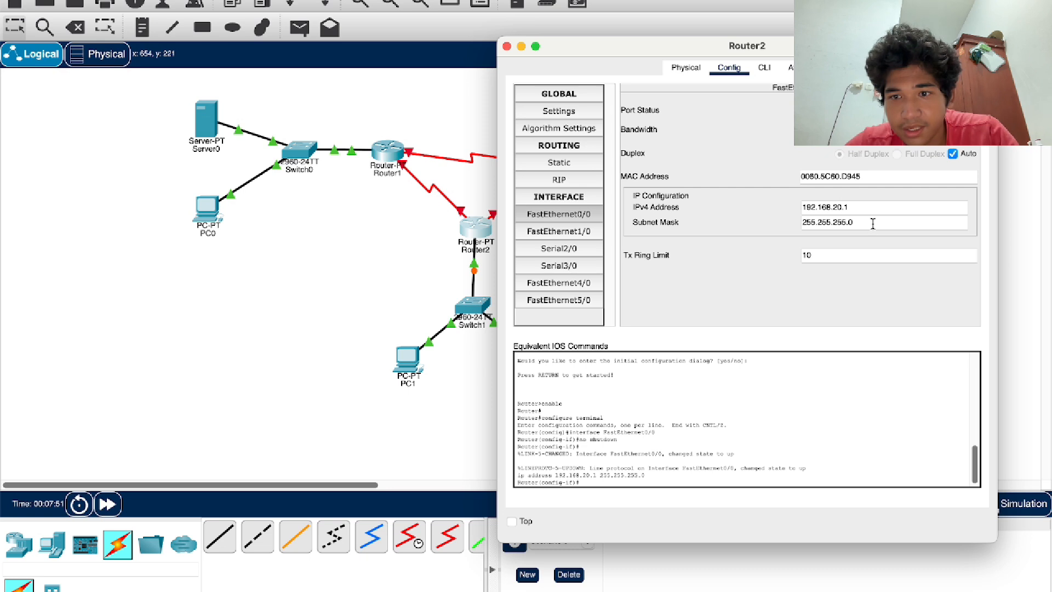
type("192")
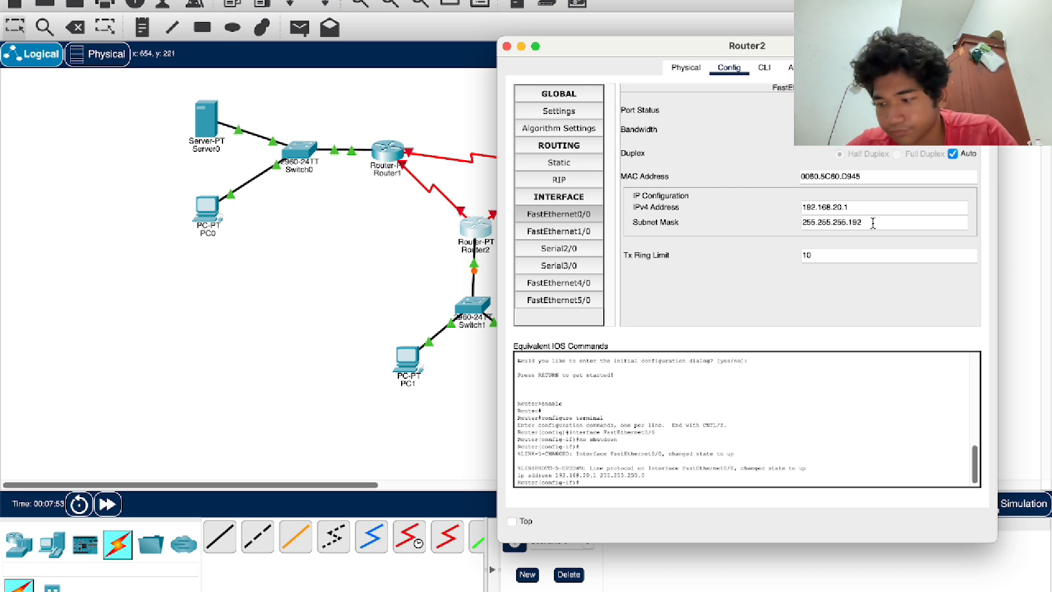
left_click(826, 297)
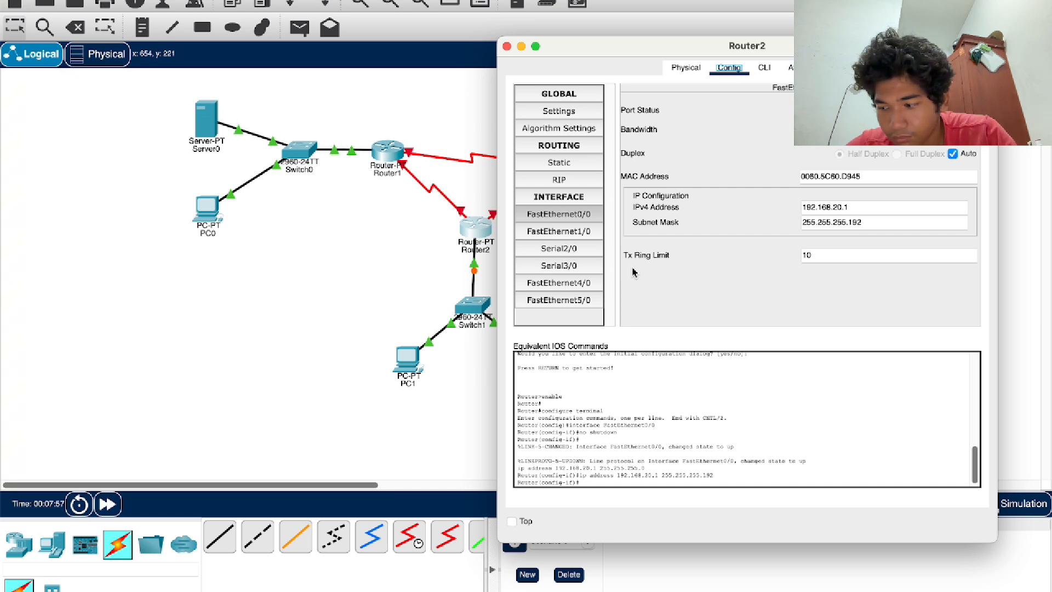
Enable Serial2/0 on Router2 with clock rate 64000, IP address 192.168.1.2 and subnet mask 255.255.255.252
left_click(569, 254)
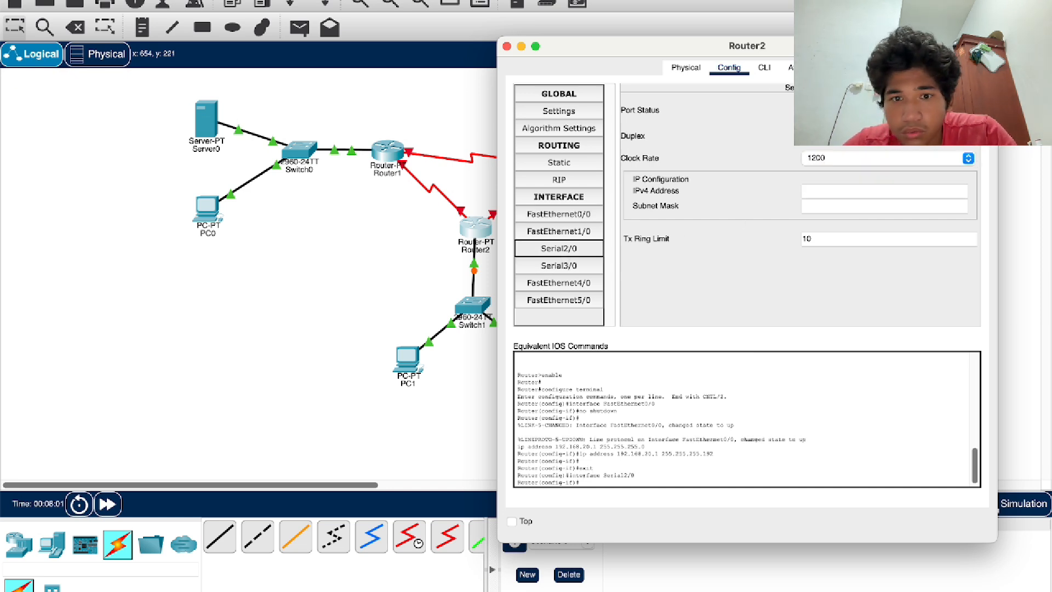
left_click(963, 111)
left_click(914, 160)
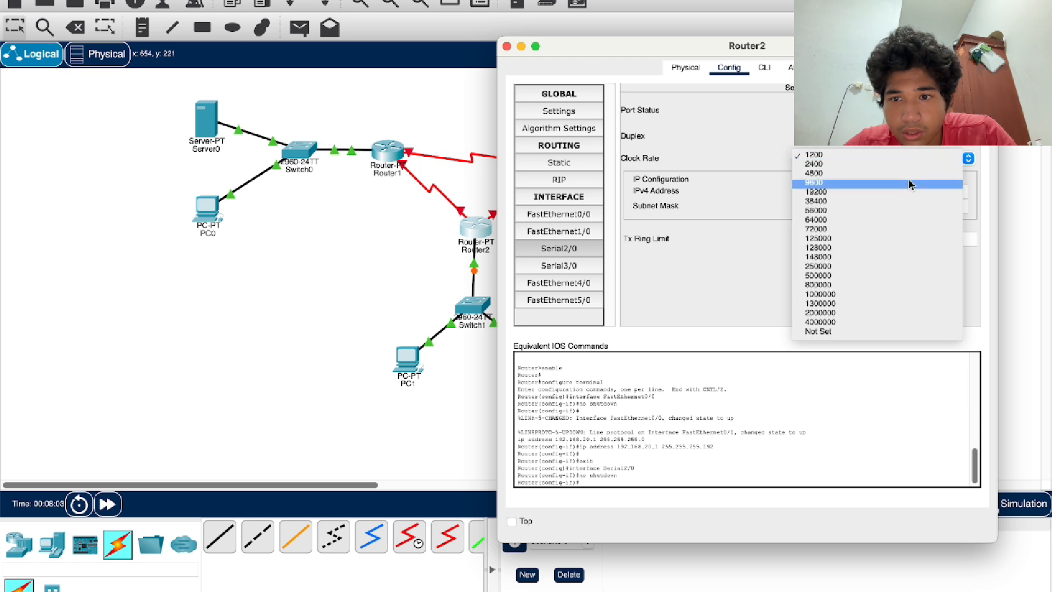
left_click(862, 220)
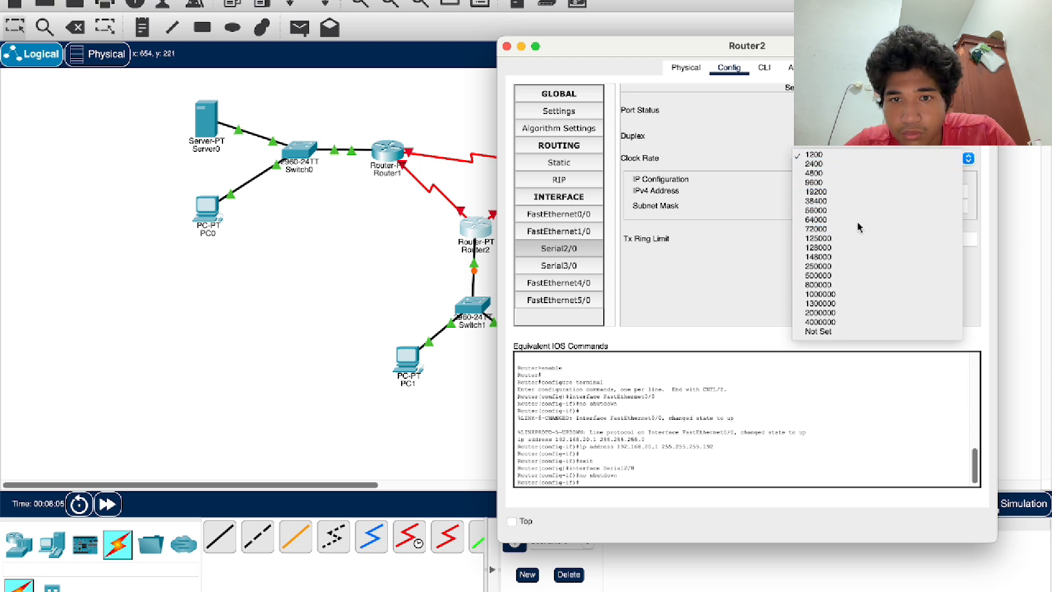
left_click(864, 196)
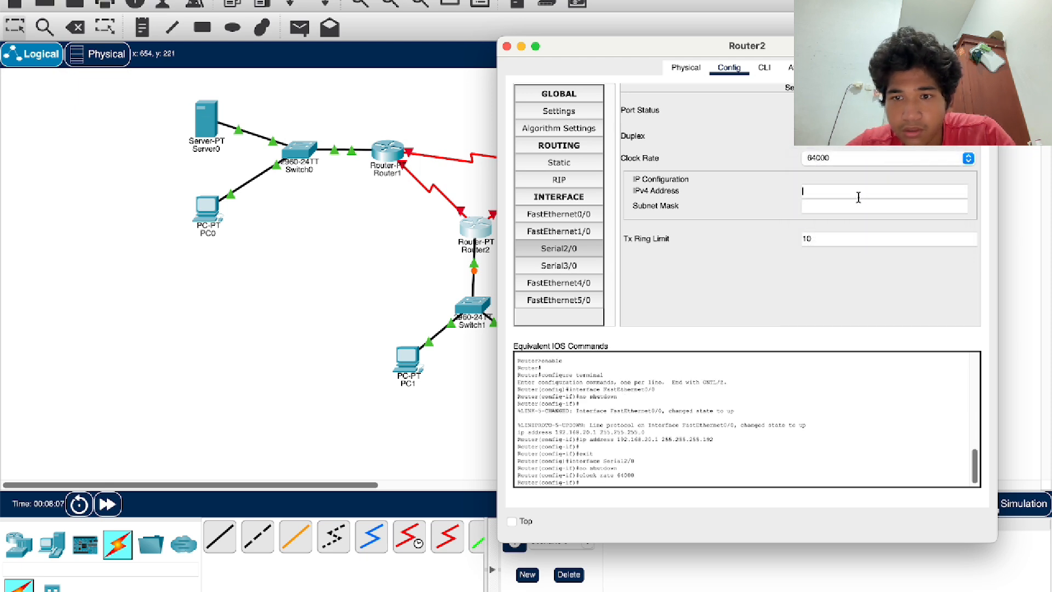
type("1")
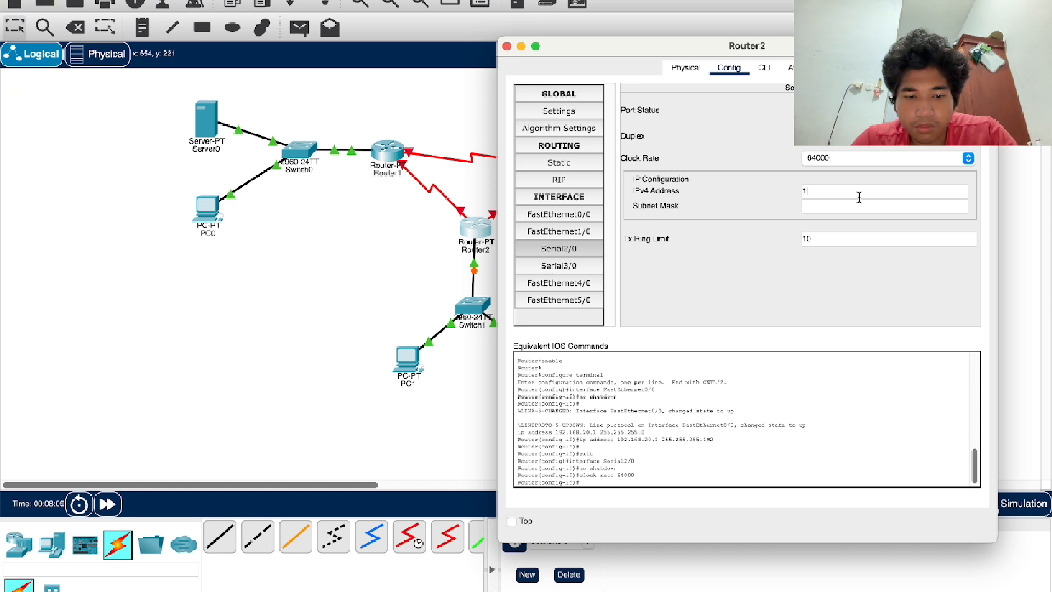
type("92.168")
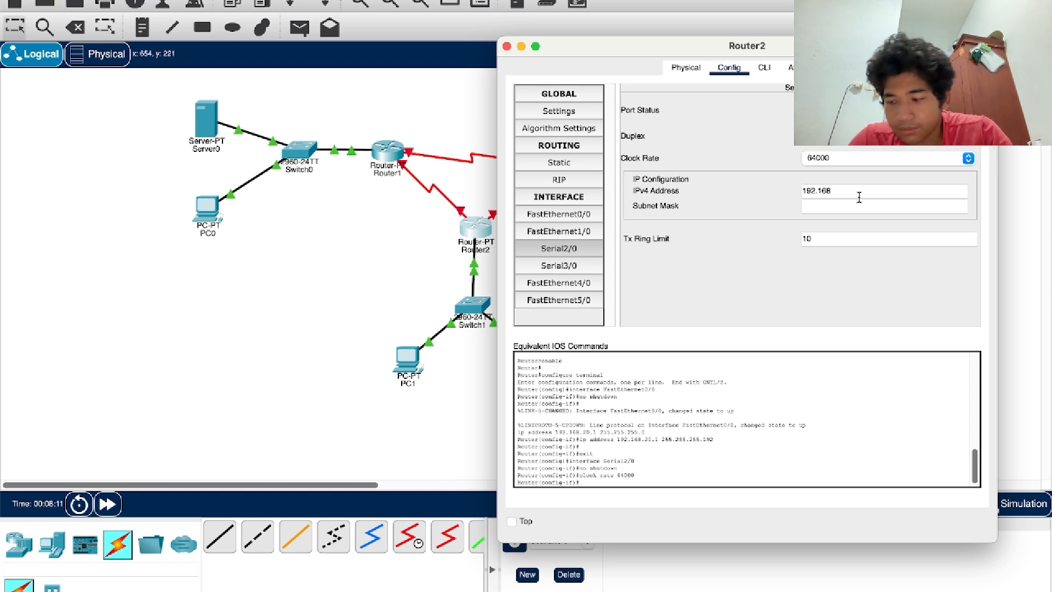
type(".1.2")
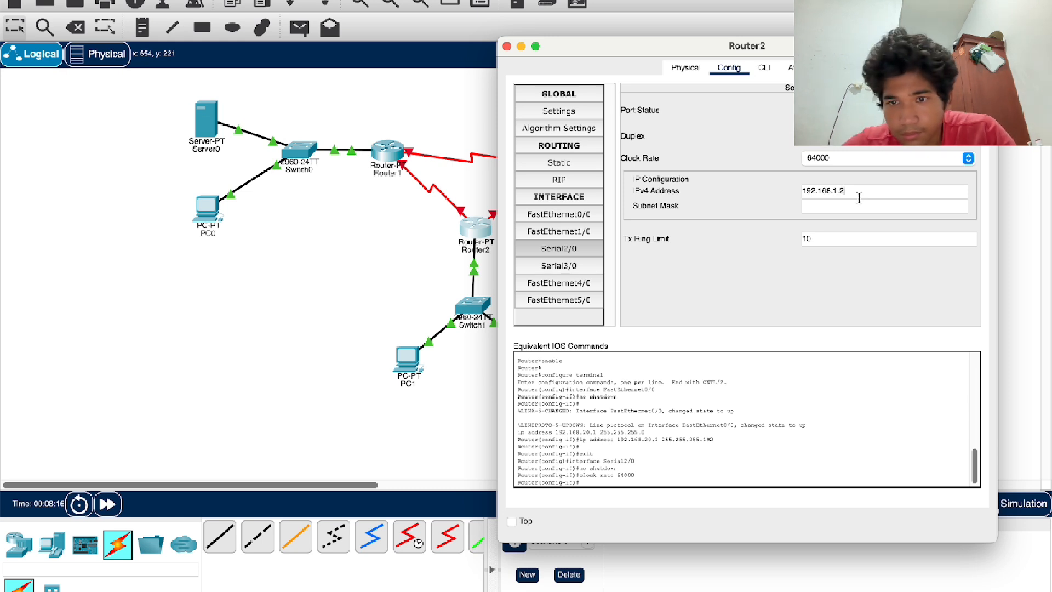
key("Tab")
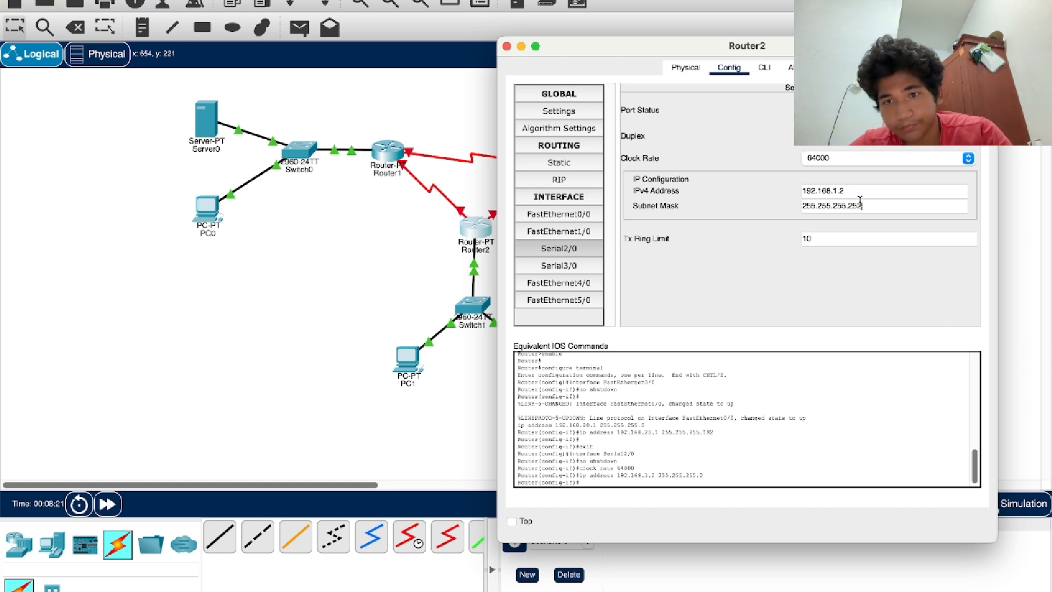
type("252")
key("Return")
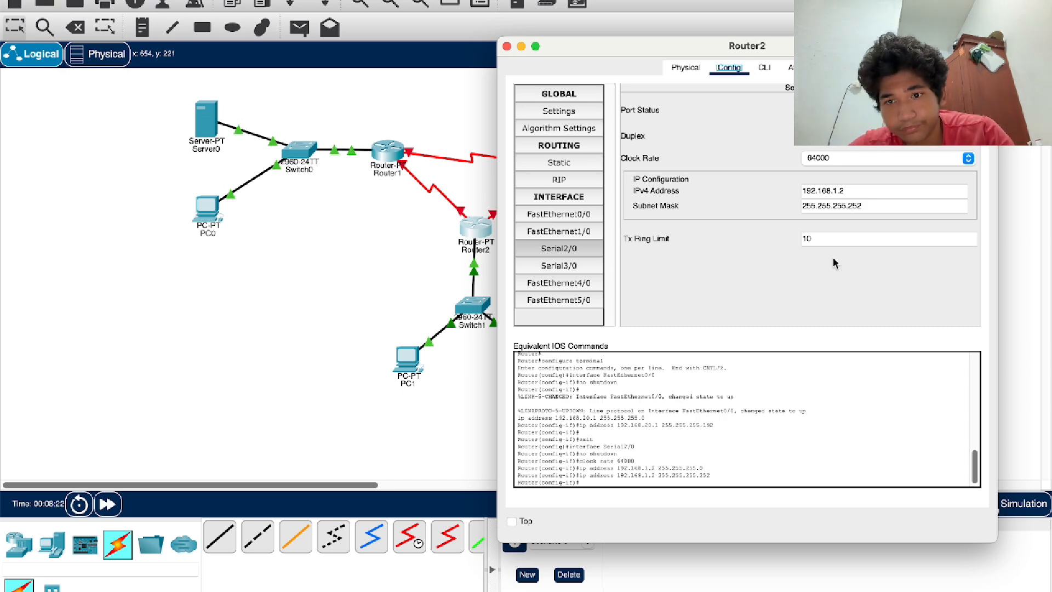
Enable Serial3/0 on Router2 with clock rate 64000, IP address 192.168.2.1 and subnet mask 255.255.255.252, and close the router's window
left_click(548, 267)
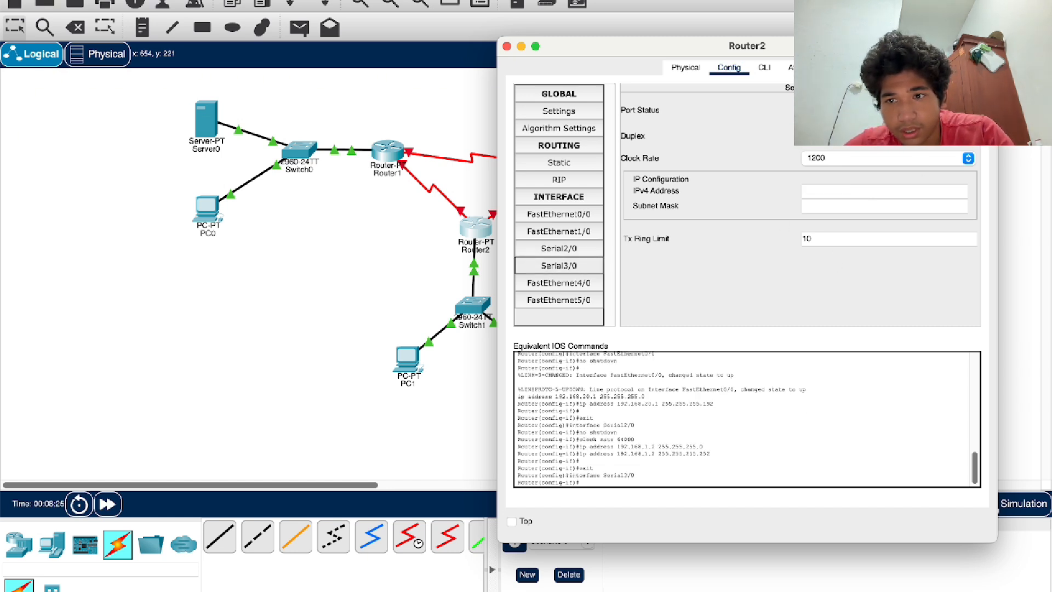
left_click(963, 111)
left_click(932, 158)
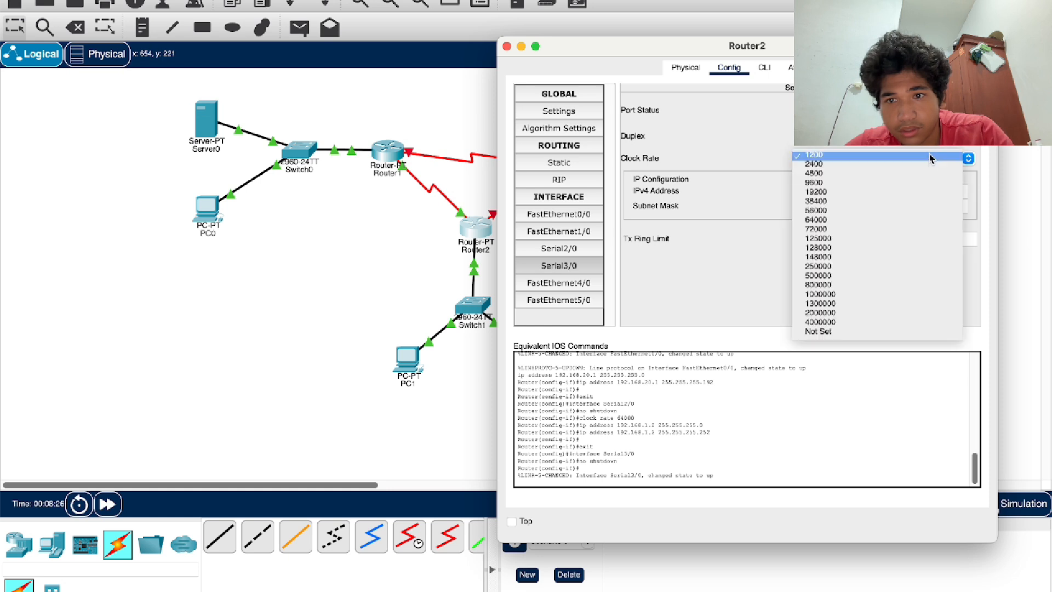
left_click(857, 220)
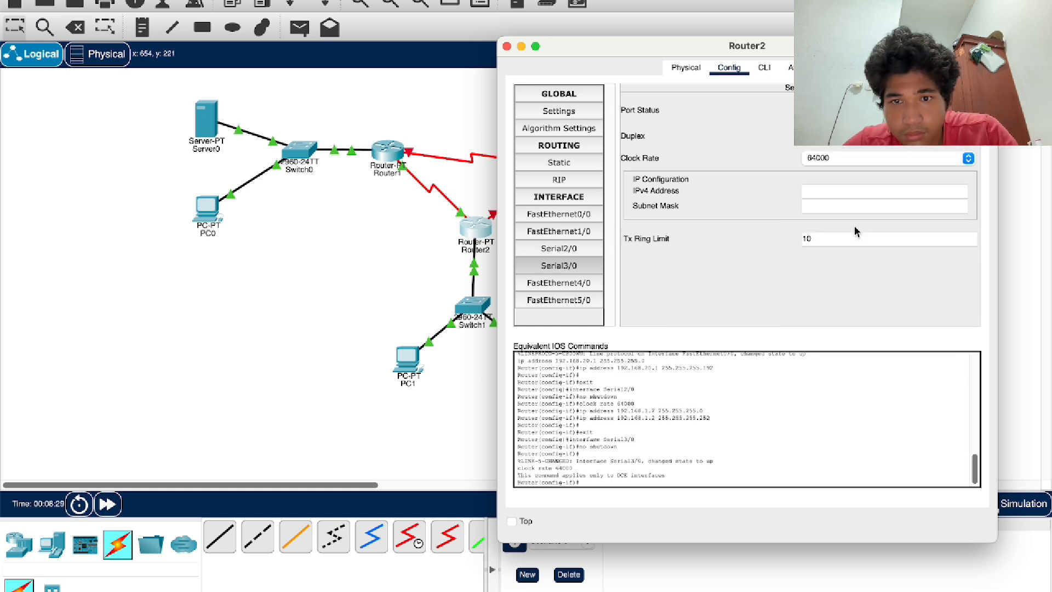
left_click(858, 191)
type("192.168.2.1")
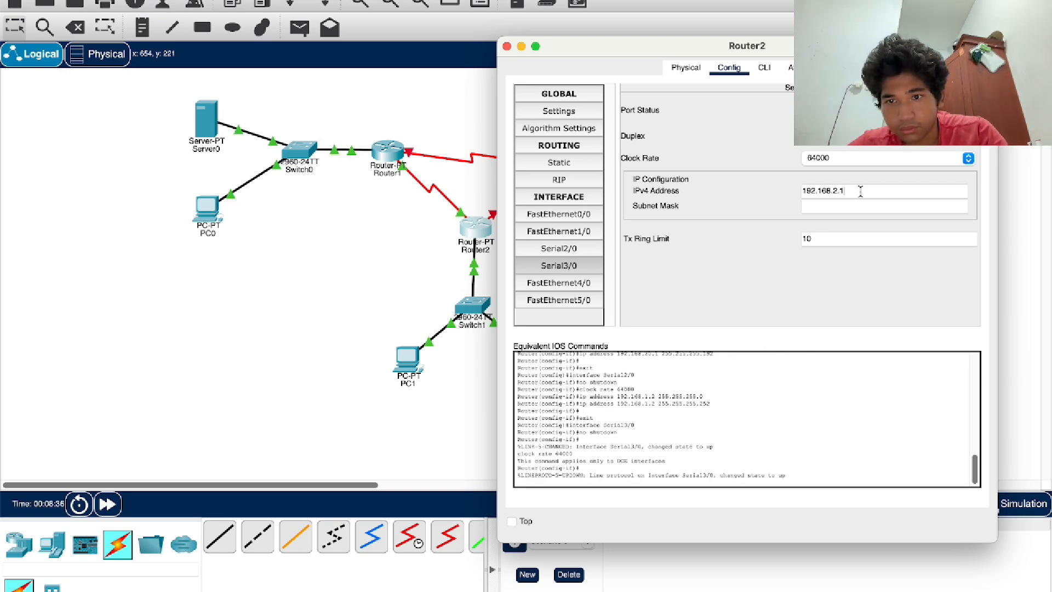
key("Tab")
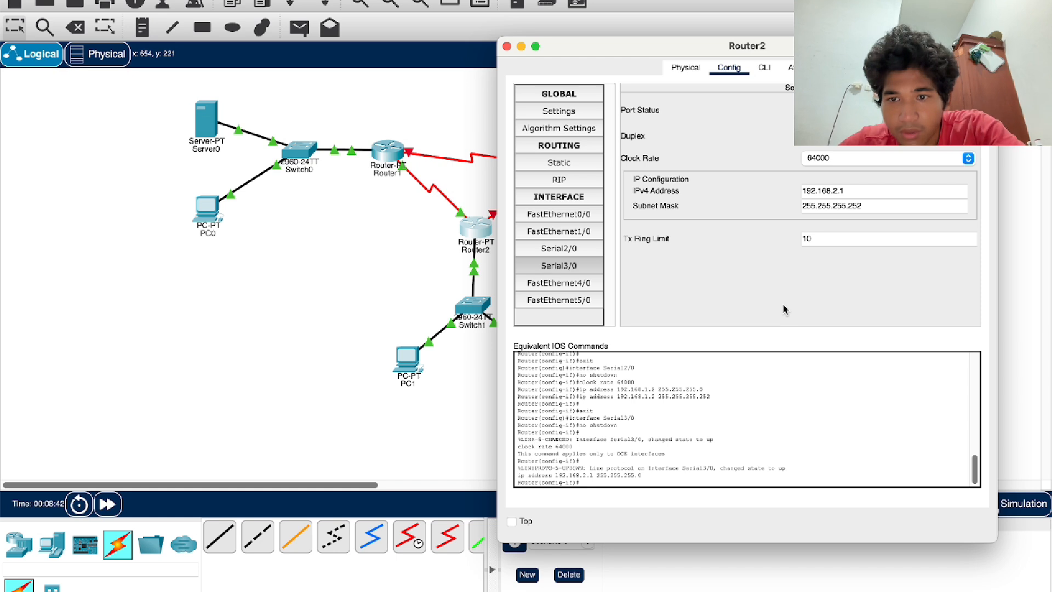
key("Return")
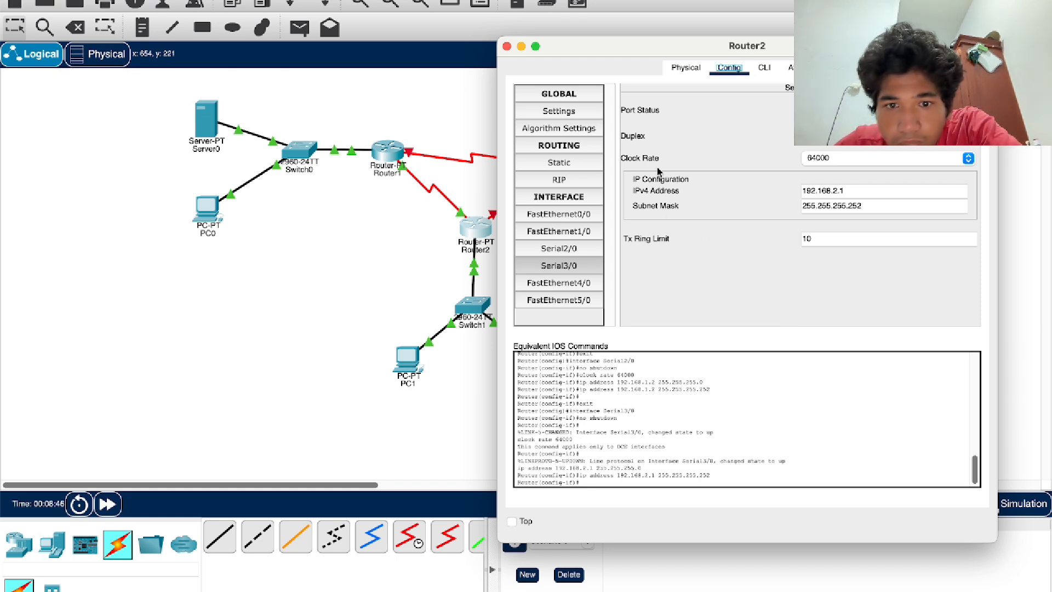
left_click(507, 47)
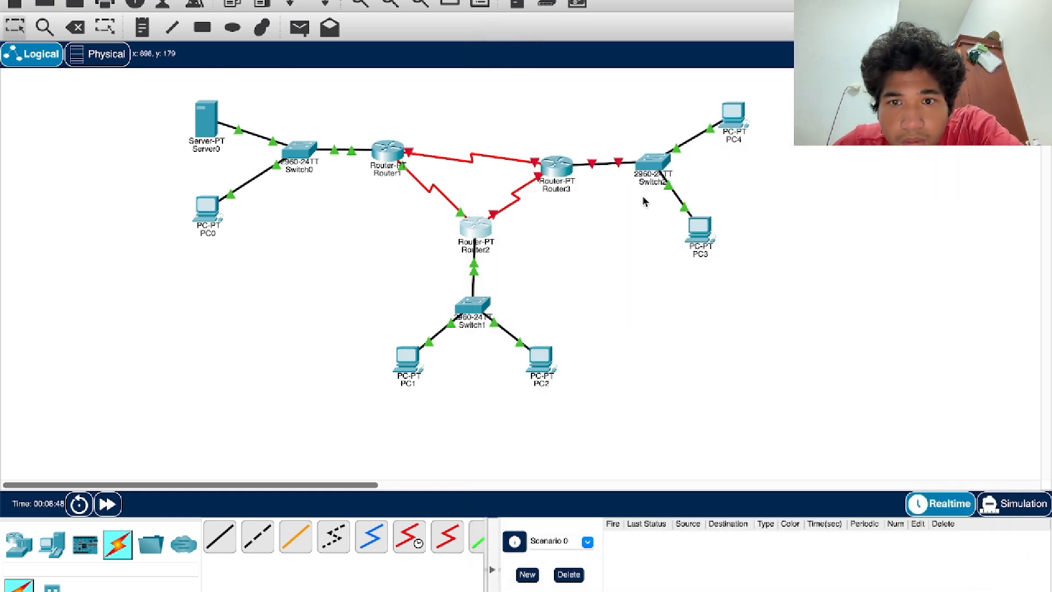
Enable FastEthernet0/0 on Router3 and assign it IP address 192.168.30.1 with subnet mask 255.255.255.192
left_click(648, 167)
left_click(329, 86)
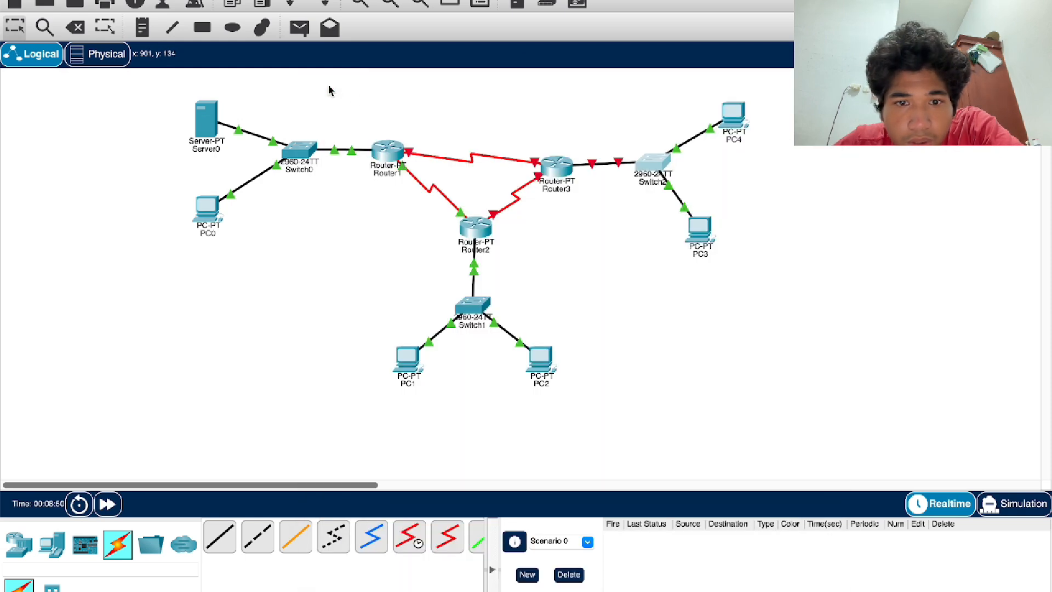
left_click(555, 166)
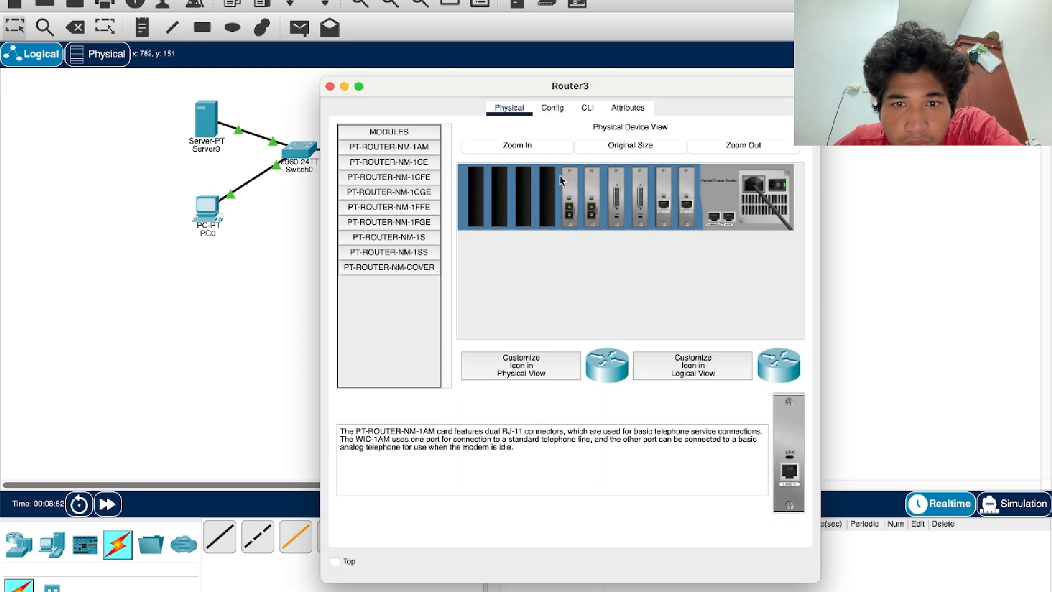
left_click(539, 111)
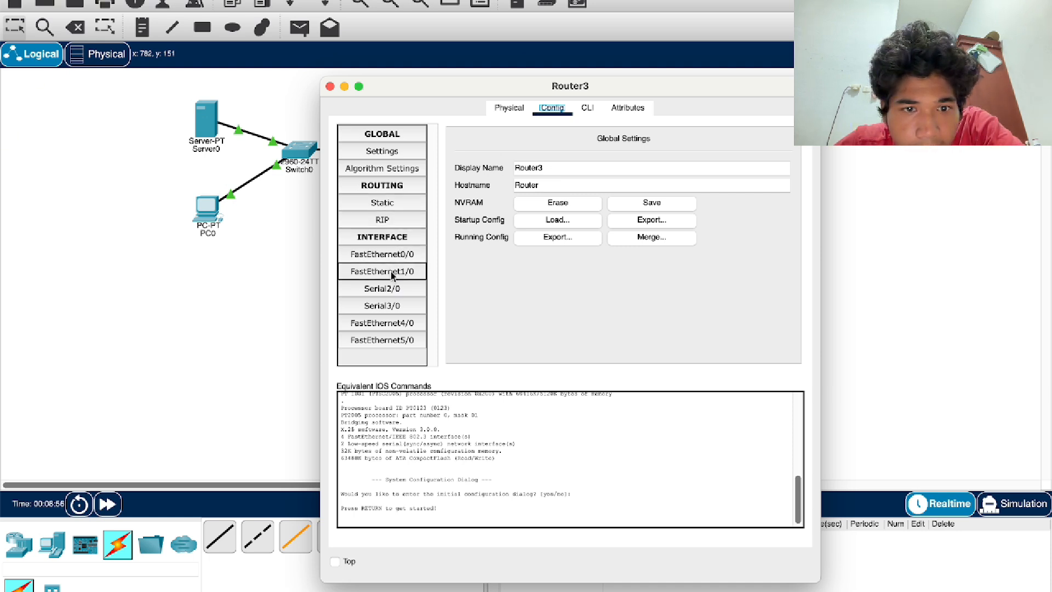
left_click(401, 254)
left_click(781, 152)
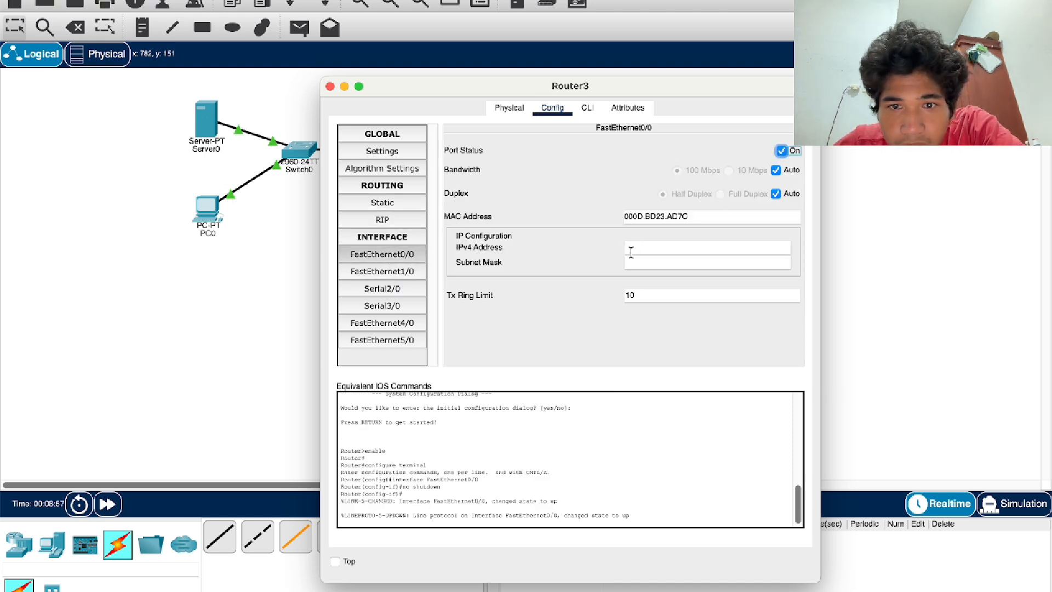
left_click(652, 245)
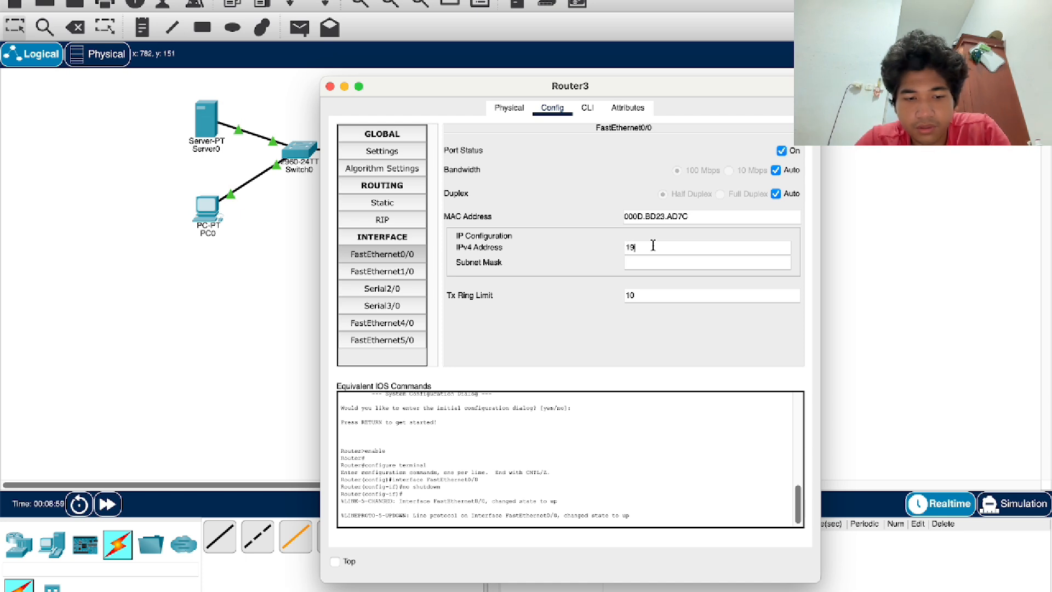
type("192.168.30")
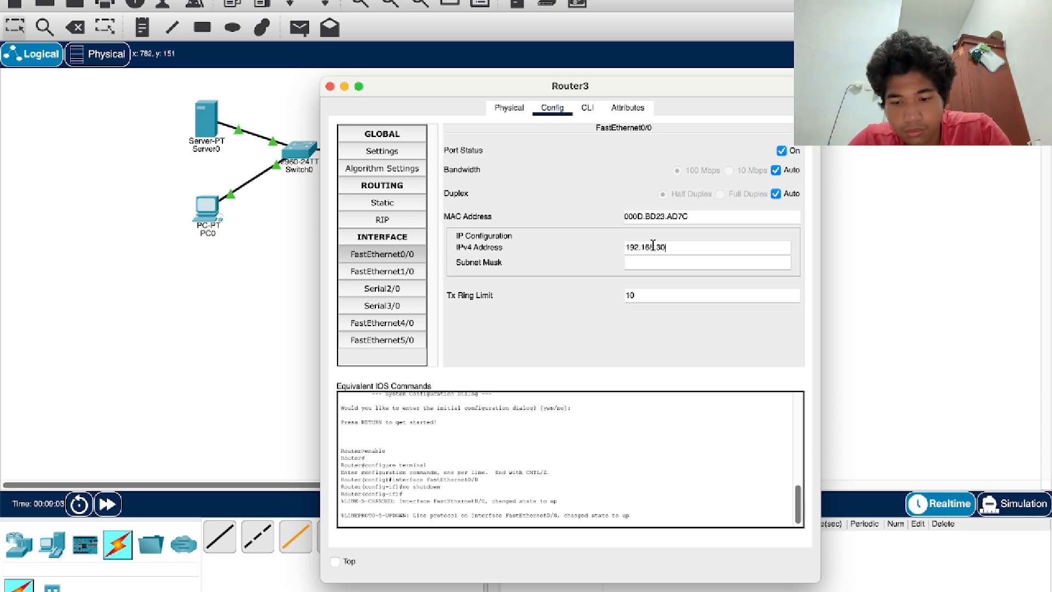
type(".1")
left_click(651, 264)
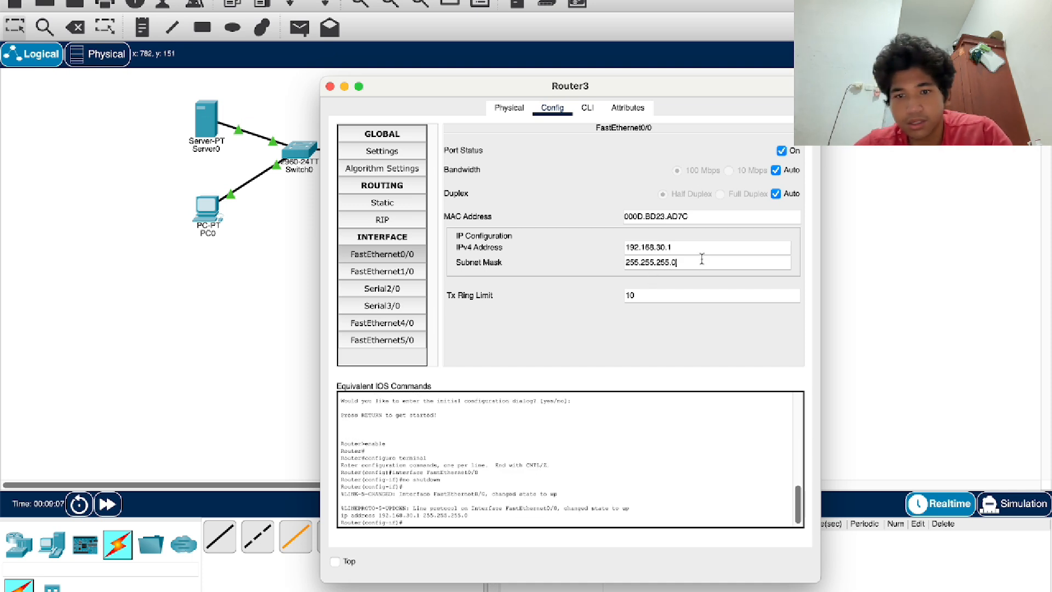
key("BackSpace")
type("192")
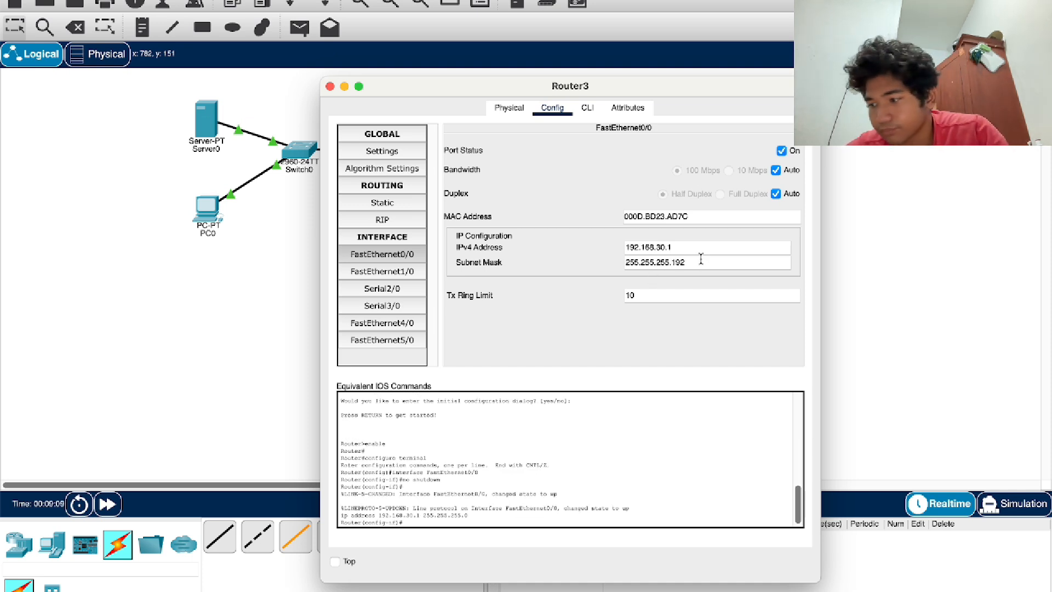
key("Return")
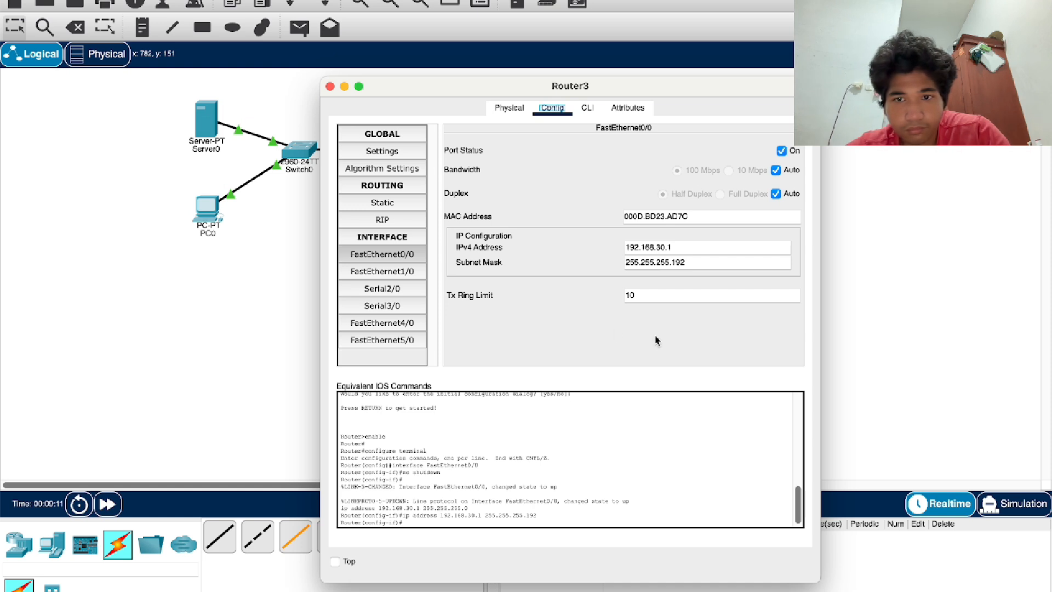
Enable Serial2/0 on Router3 with clock rate 64000, IP address 192.168.3.2 and subnet mask 255.255.255.252
left_click(385, 295)
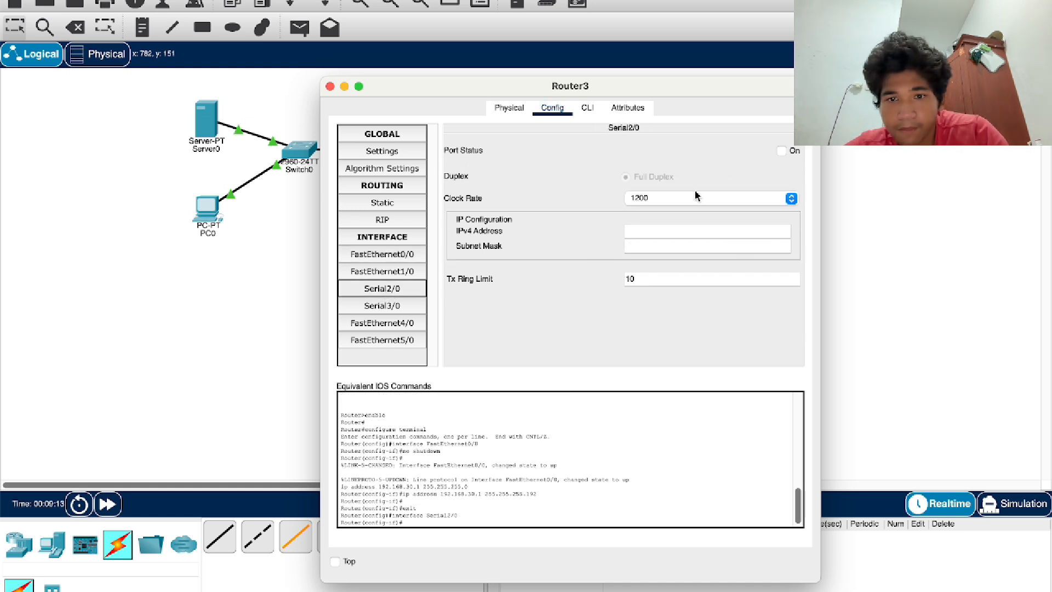
left_click(781, 151)
left_click(734, 198)
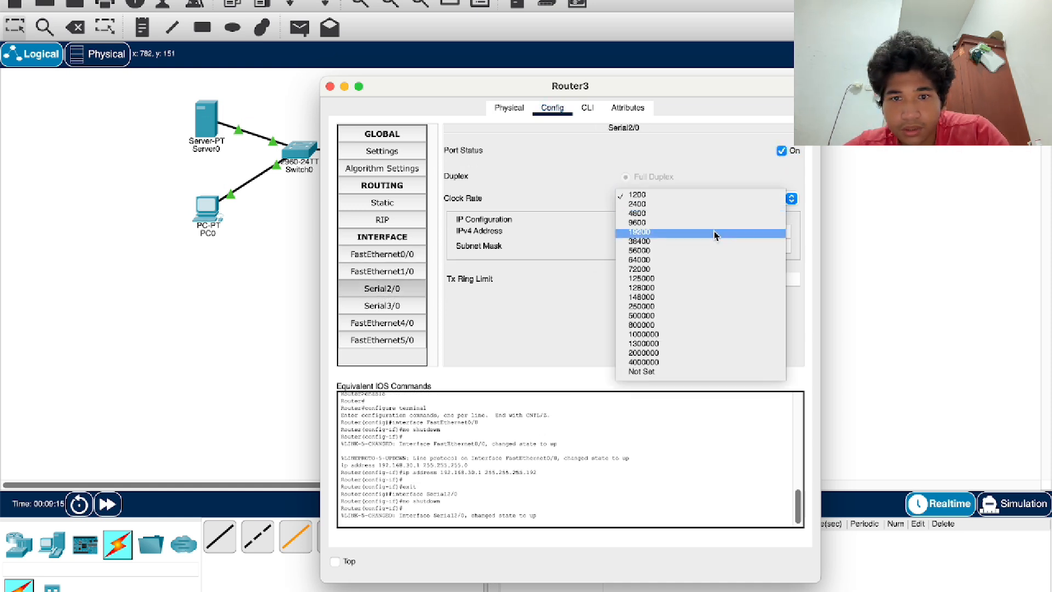
left_click(697, 261)
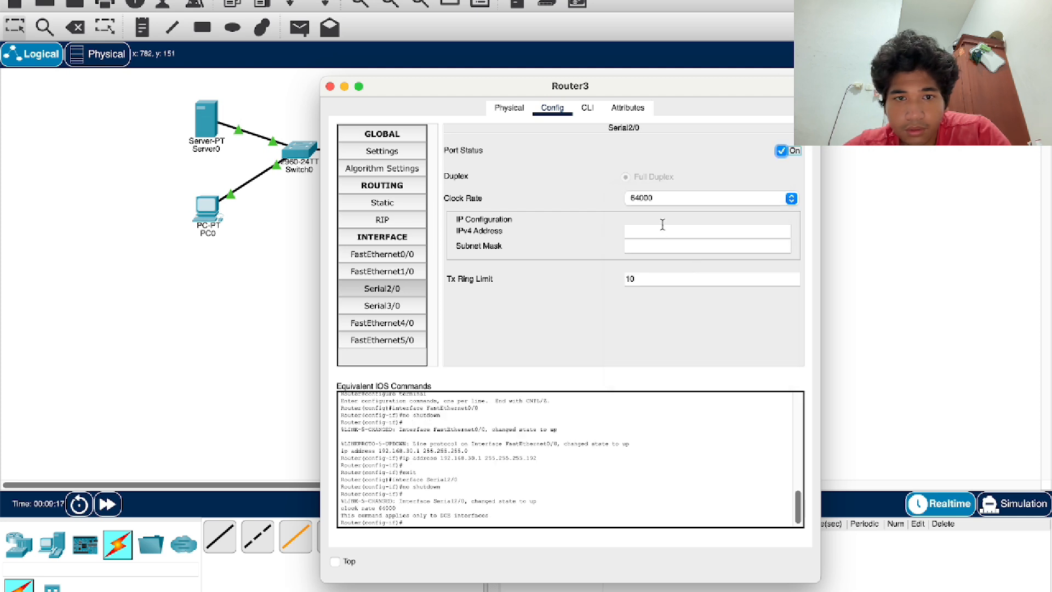
left_click(677, 198)
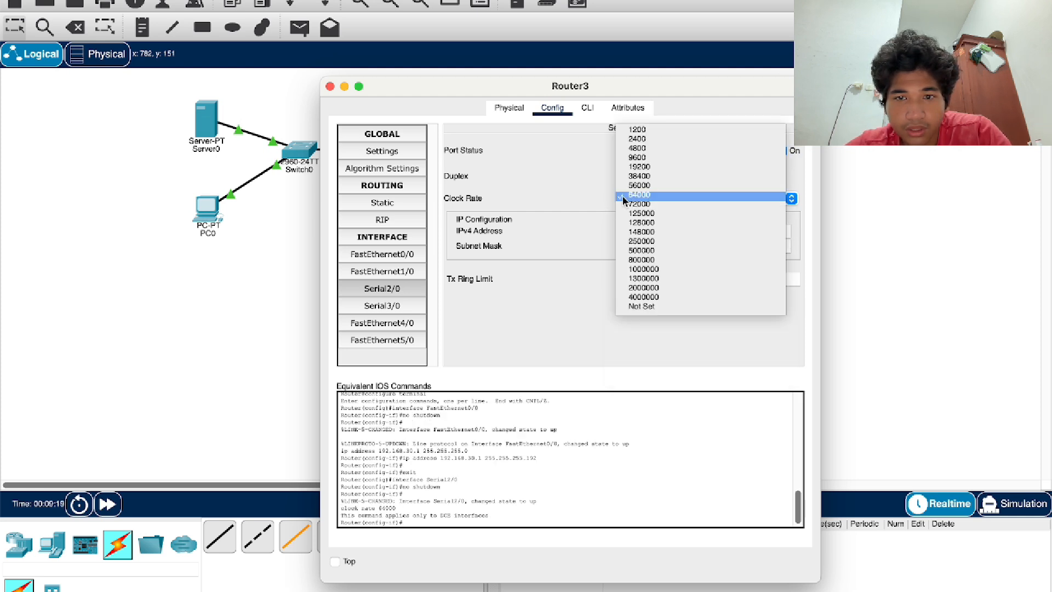
left_click(627, 196)
left_click(651, 229)
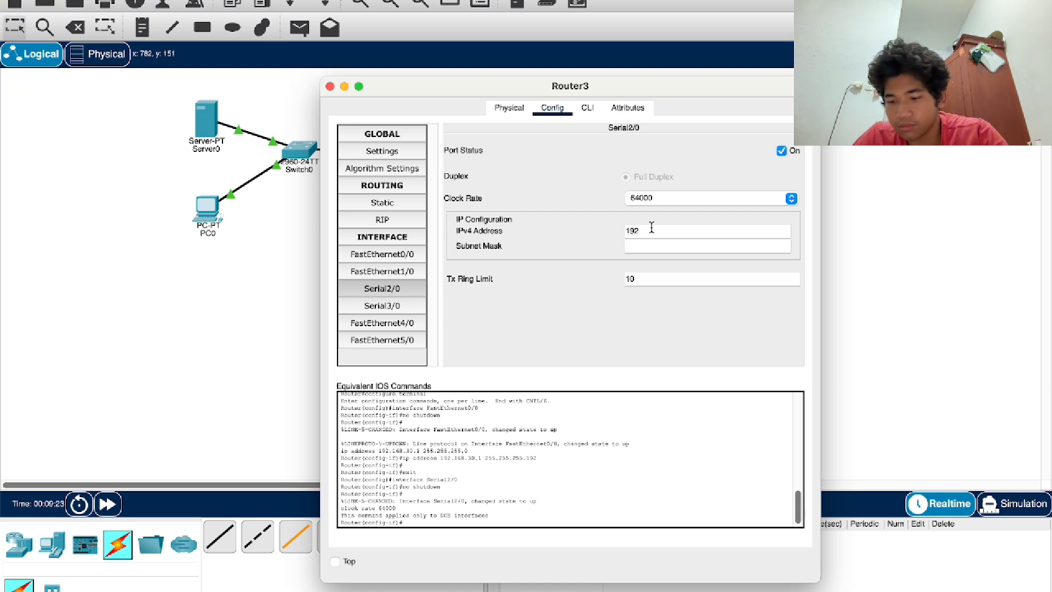
type("192.1")
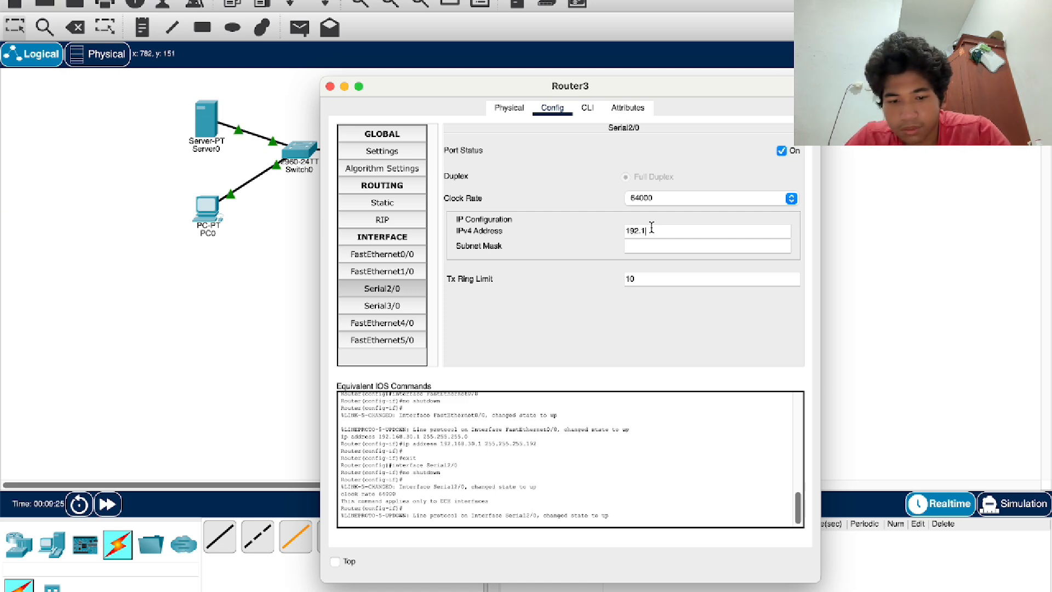
type("68.3.2")
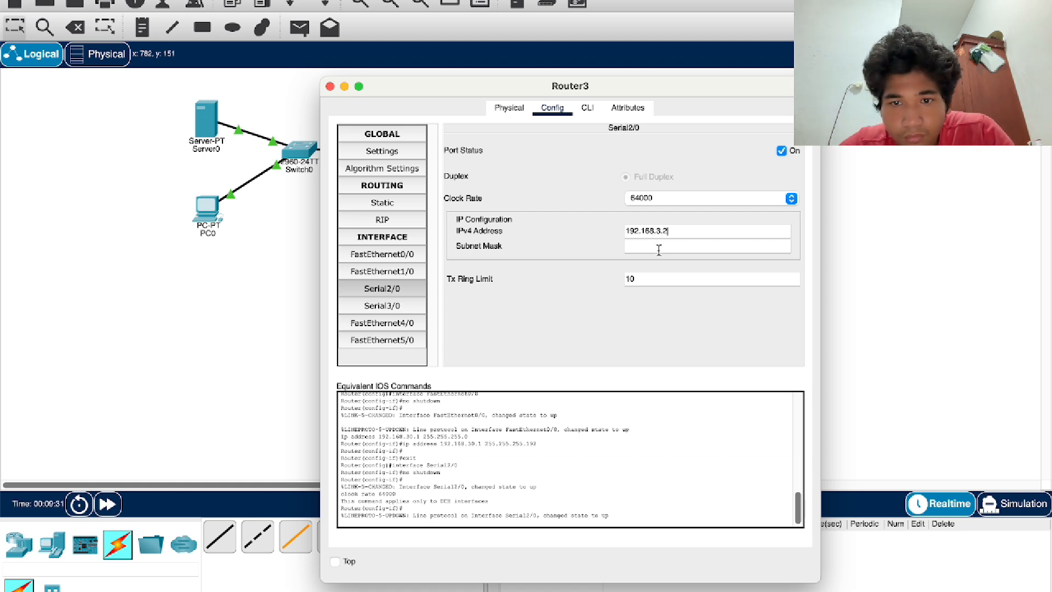
left_click(663, 248)
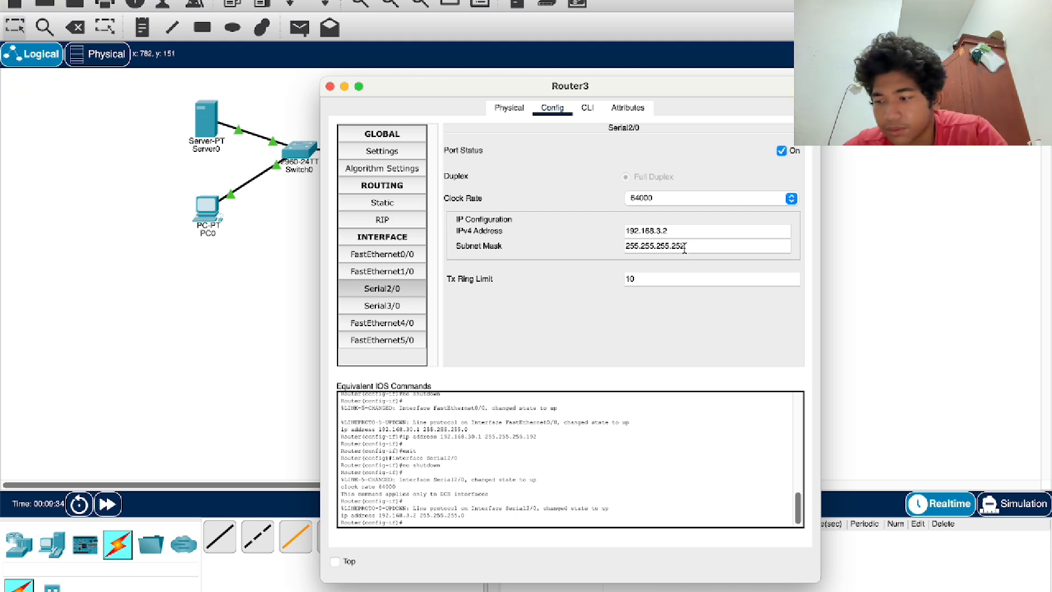
type("252")
key("Return")
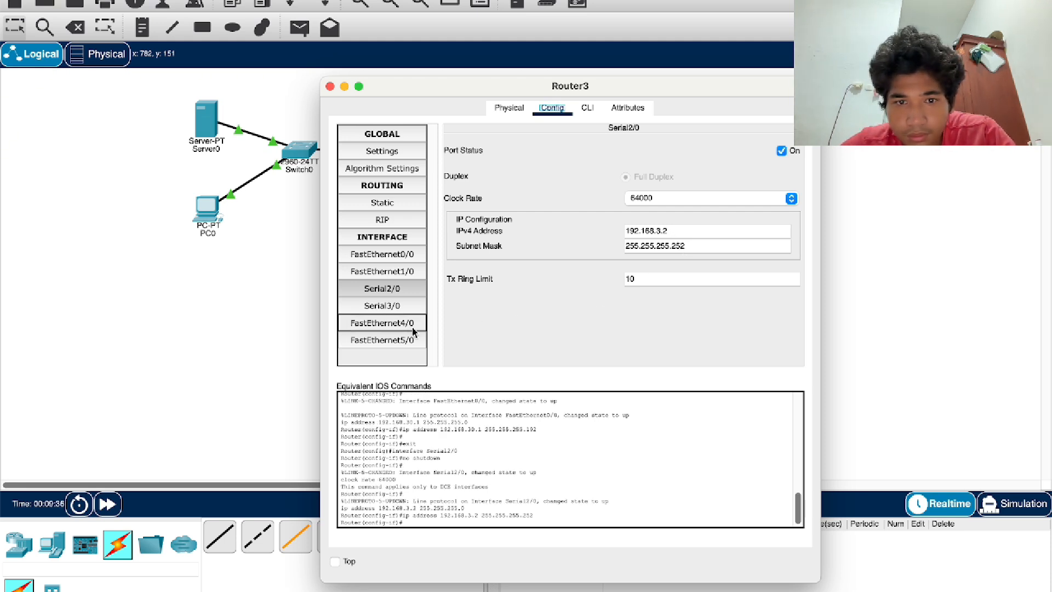
Enable Serial3/0 on Router3 and set its clock rate to 64000
left_click(397, 310)
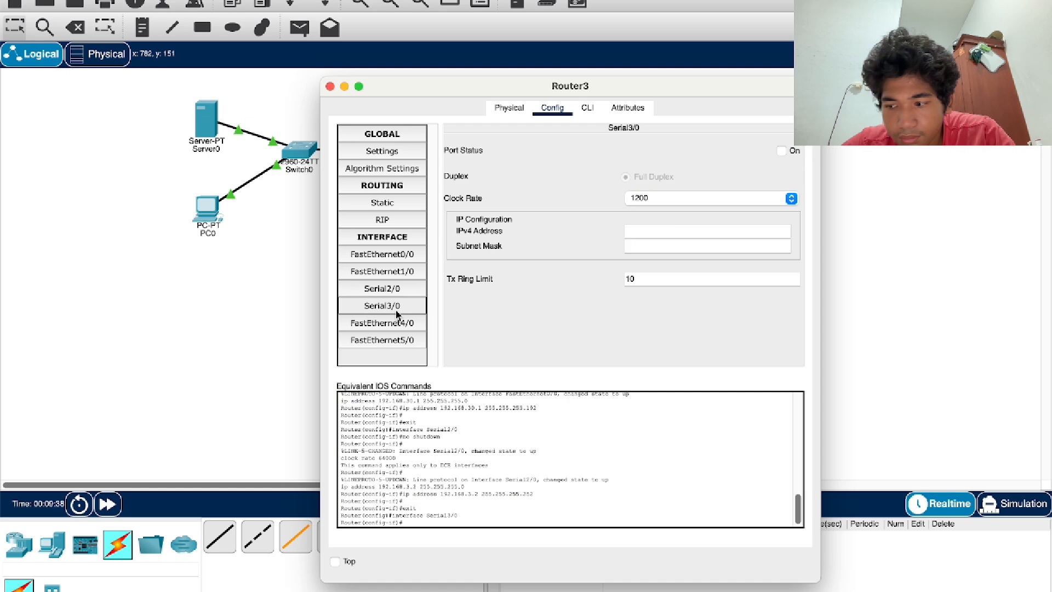
left_click(780, 152)
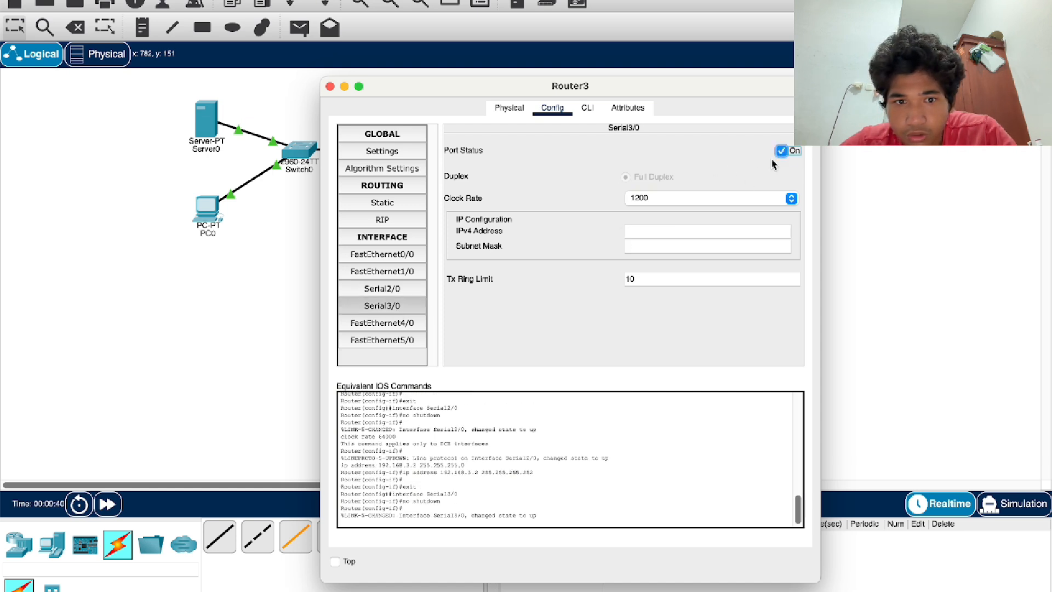
left_click(721, 202)
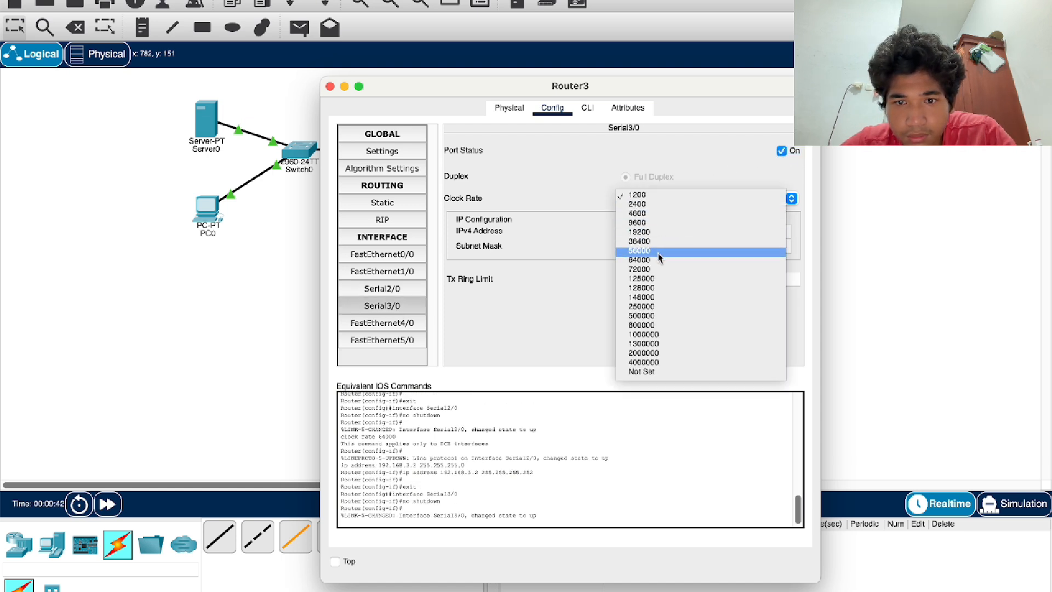
left_click(660, 260)
left_click(697, 201)
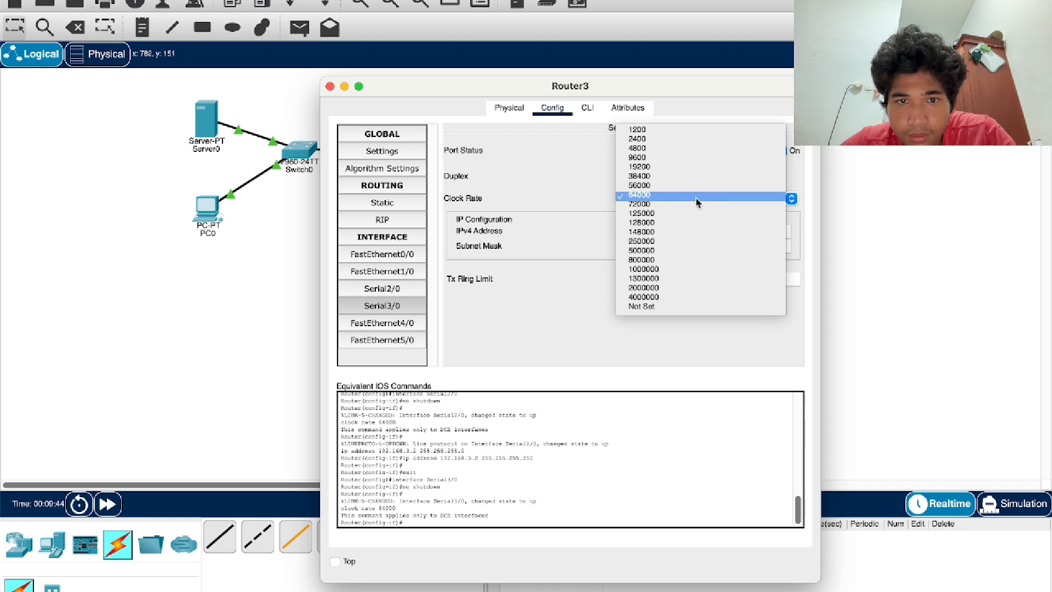
left_click(696, 201)
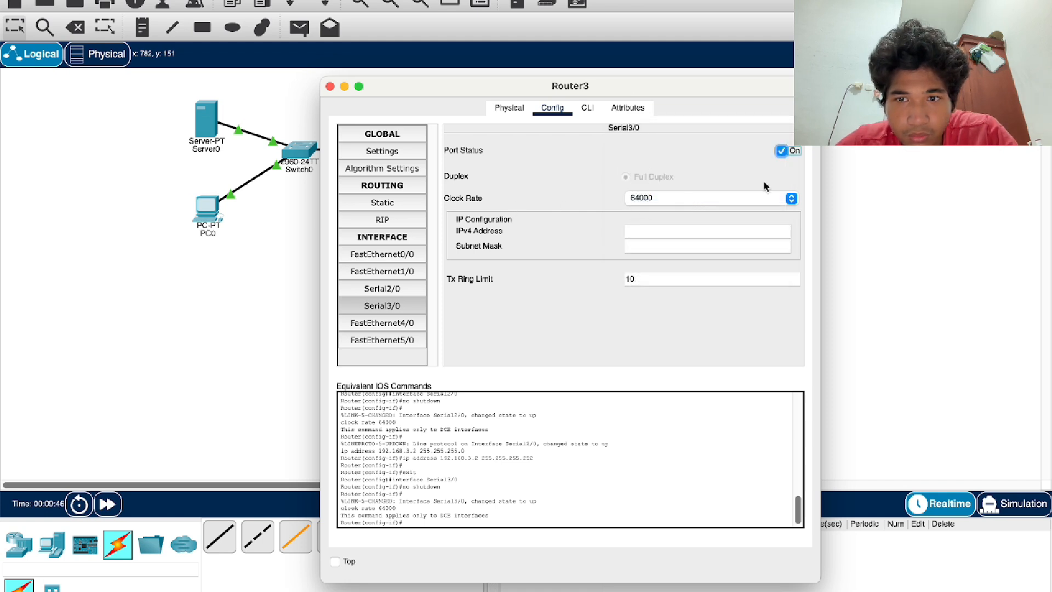
Assign Router3's Serial3/0 the IP address 192.168.2.2 with subnet mask 255.255.255.252, and close the router's window
left_click(697, 230)
type("1")
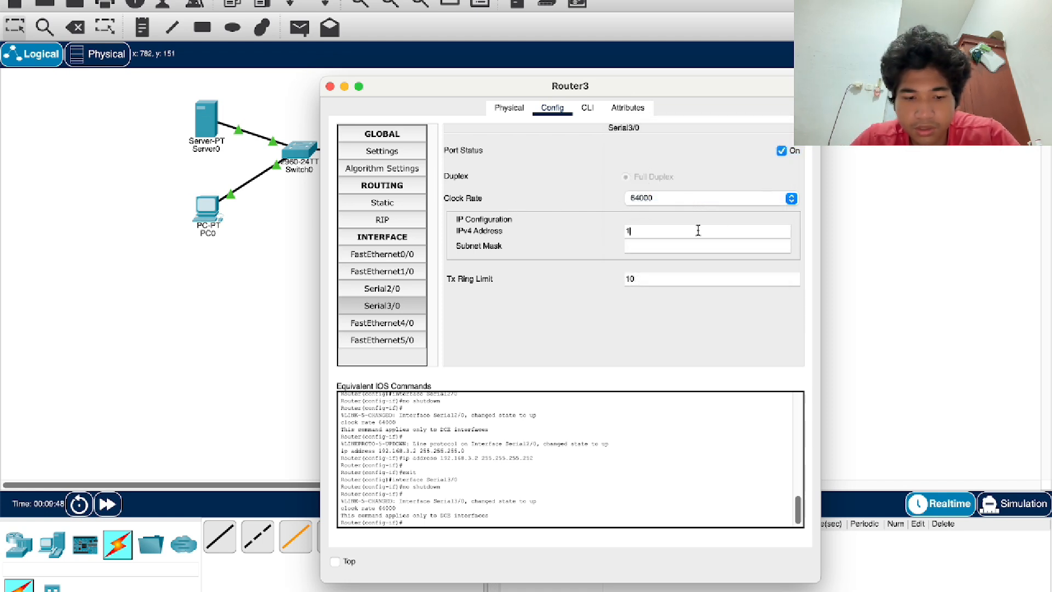
type("92.168.2.2")
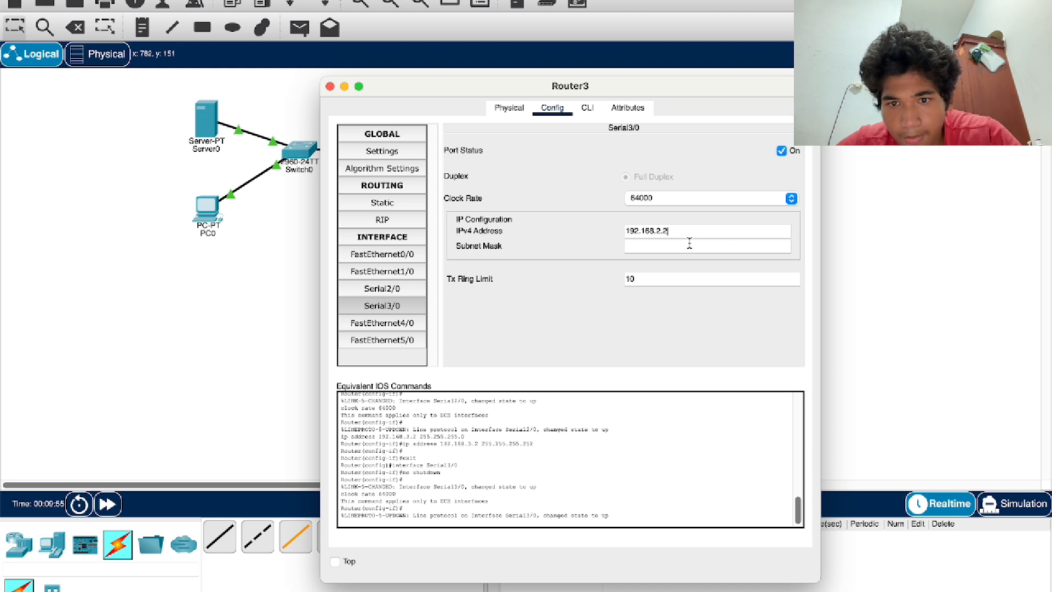
left_click(689, 246)
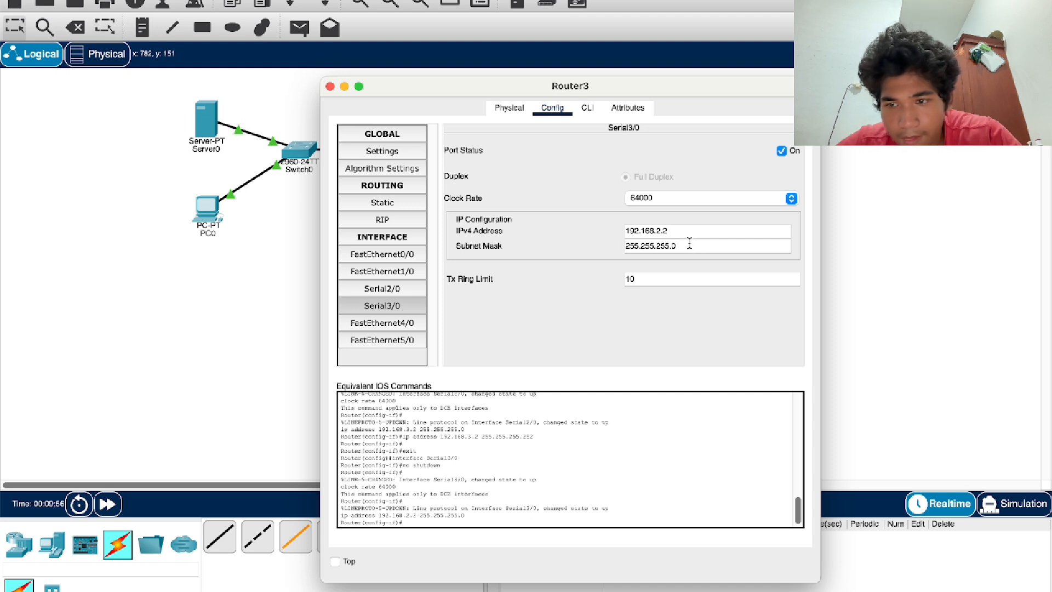
type("2")
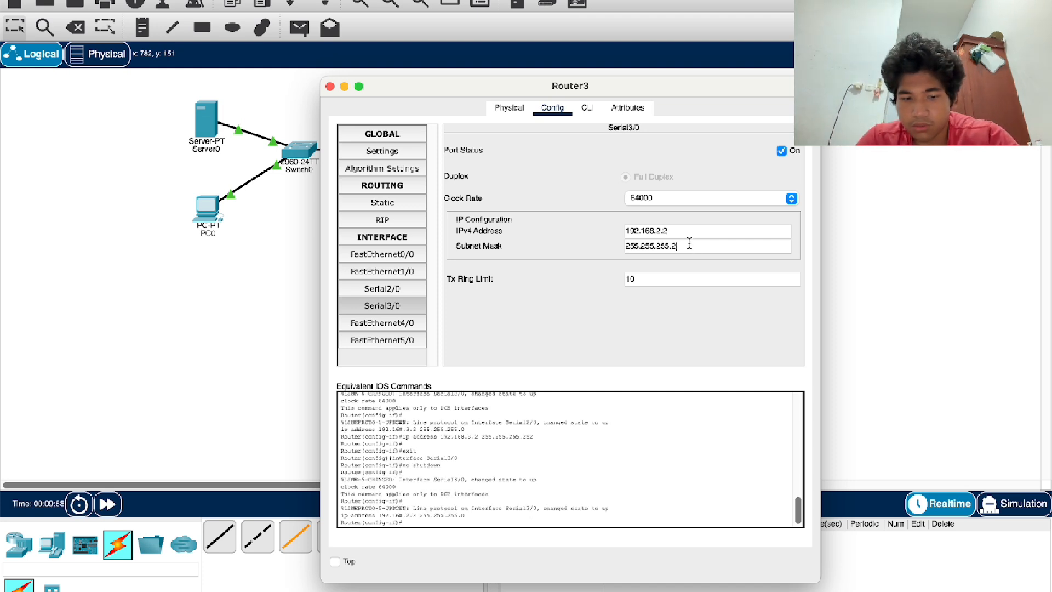
type("52")
key("Return")
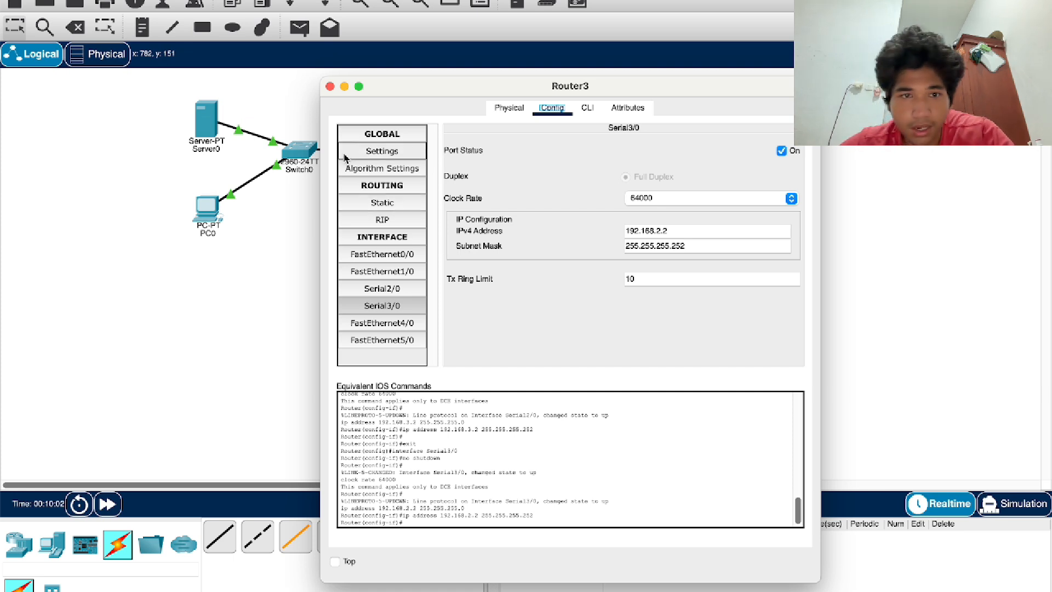
left_click(330, 86)
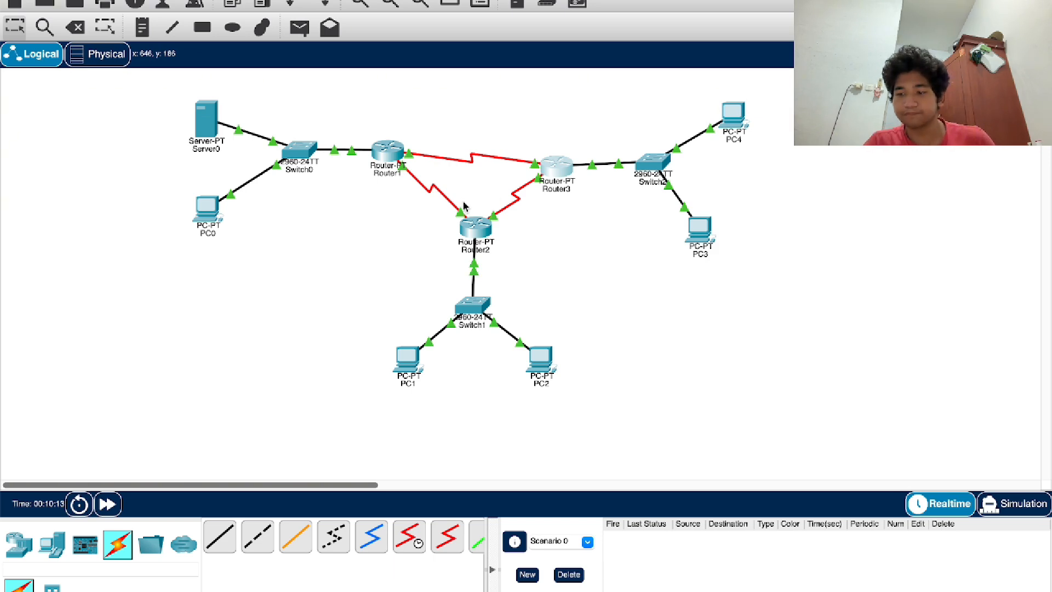
Set Server0's static IPv4 default gateway to 192.168.10.1 and its DNS server to 8.8.8.8
left_click(204, 132)
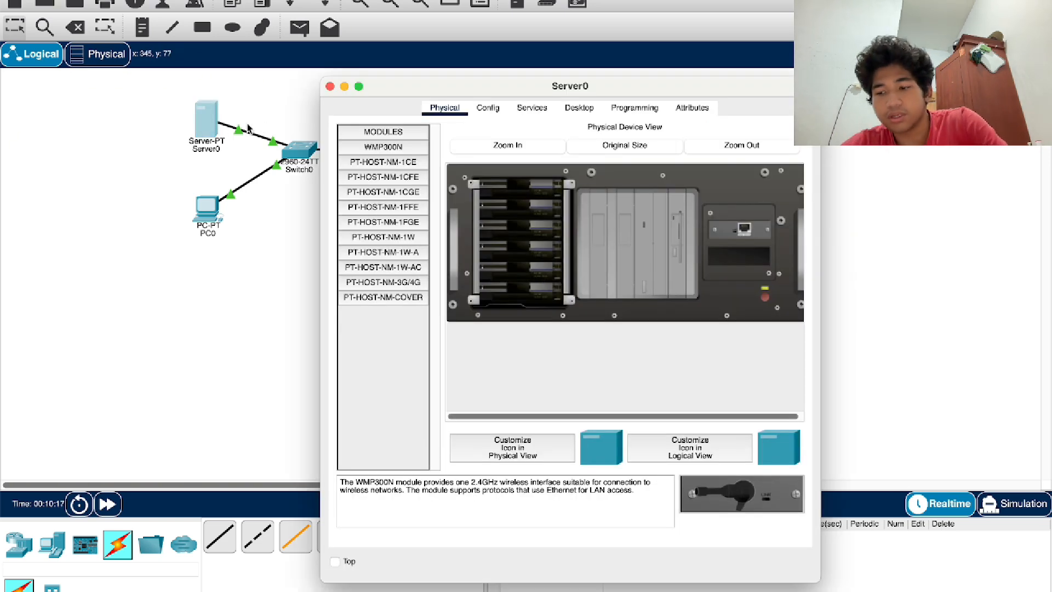
left_click(495, 113)
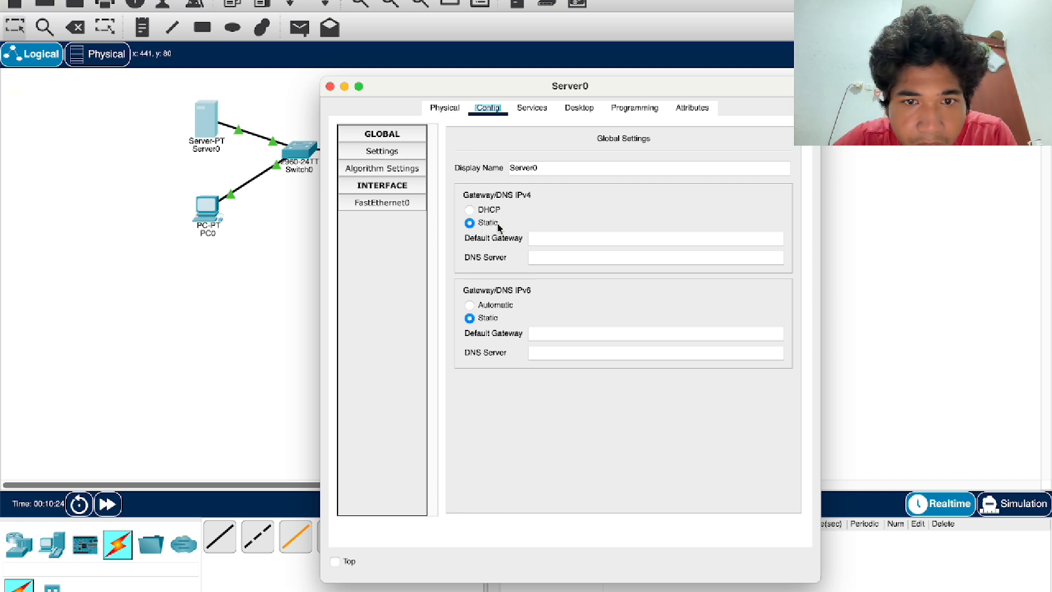
left_click(557, 239)
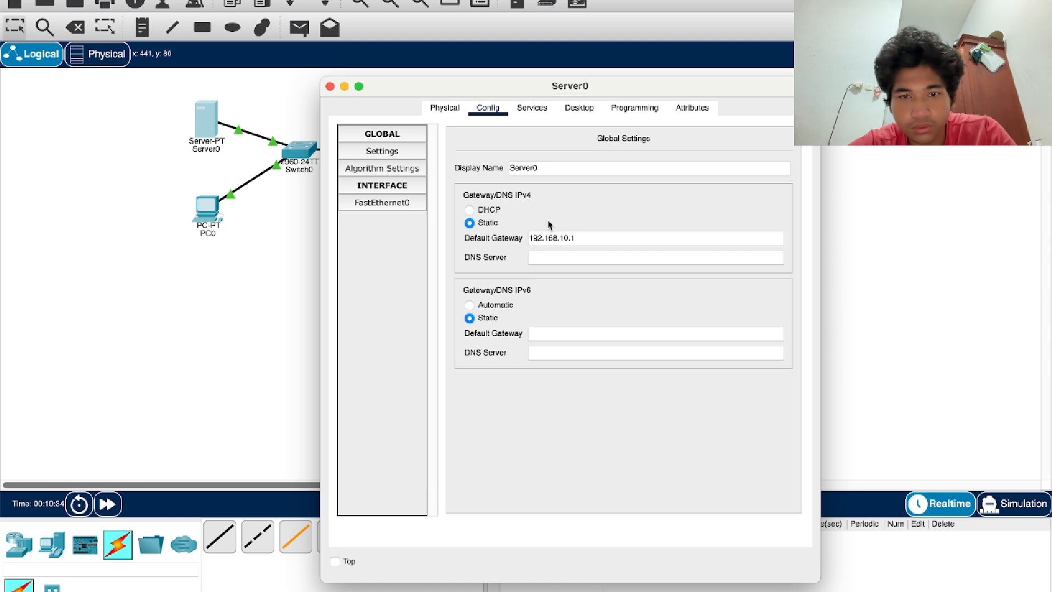
key("Return")
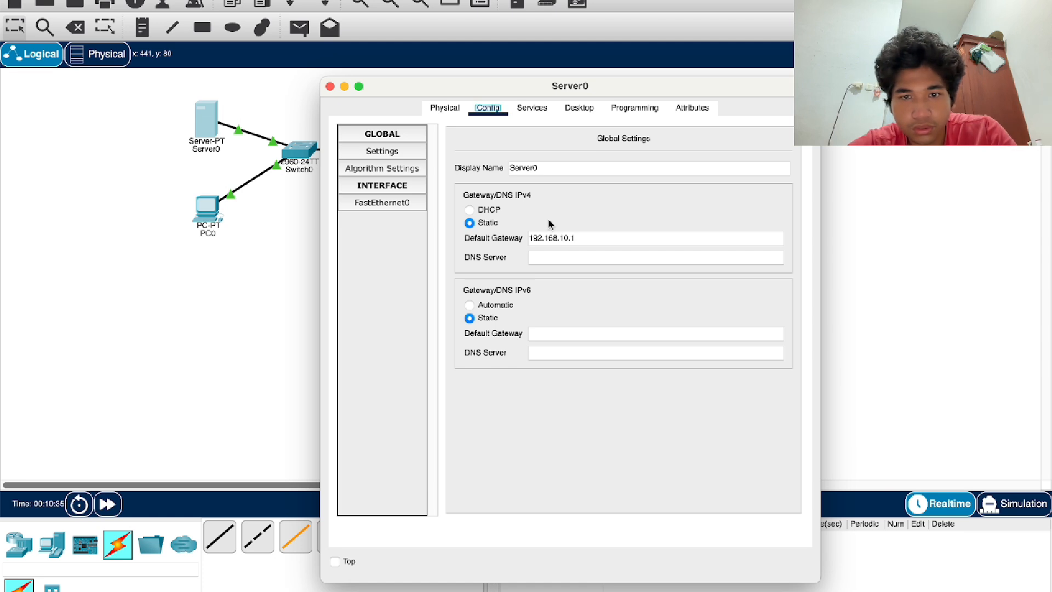
left_click(567, 261)
type("8.8")
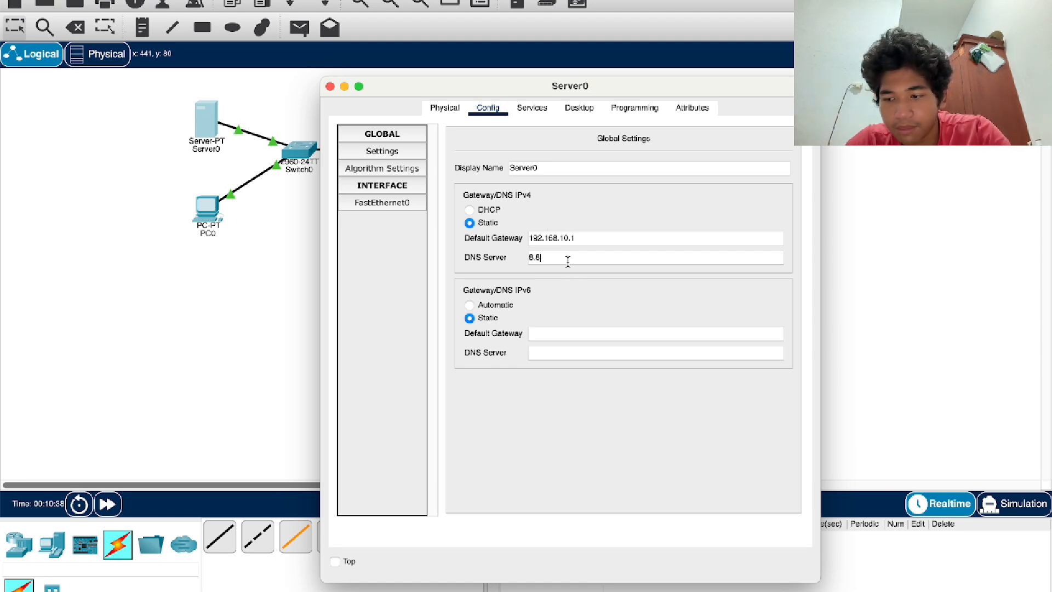
type(".8.8")
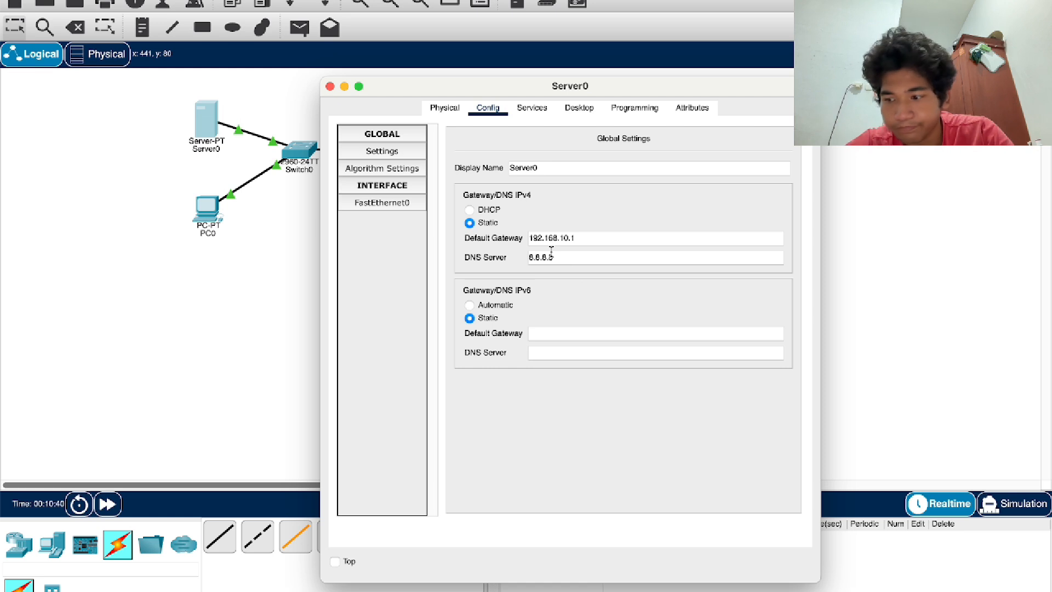
Assign Server0's FastEthernet0 the static IPv4 address 192.168.10.2 with subnet mask 255.255.255.0
left_click(366, 206)
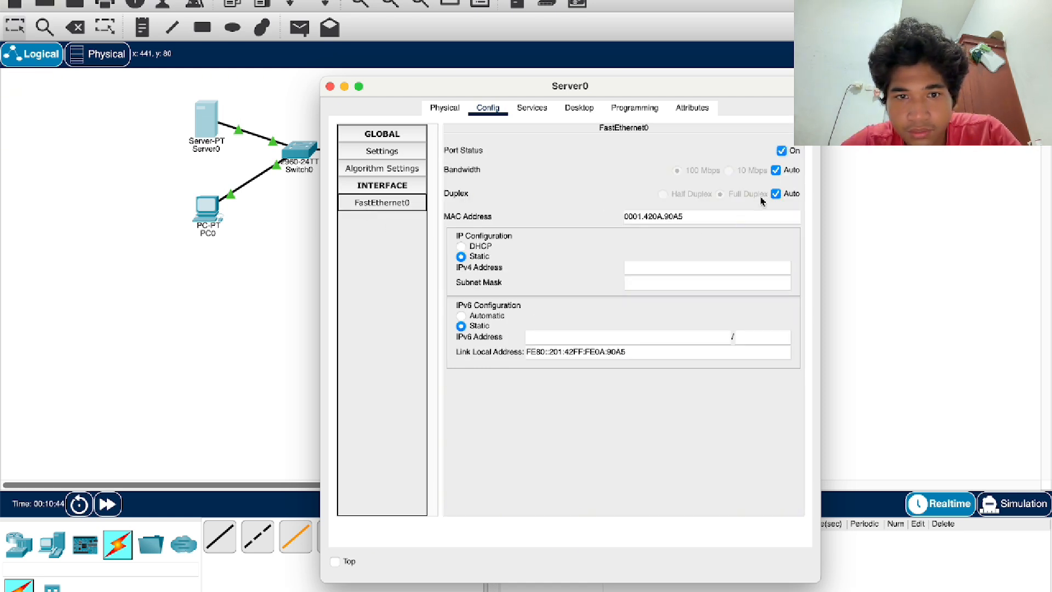
left_click(677, 267)
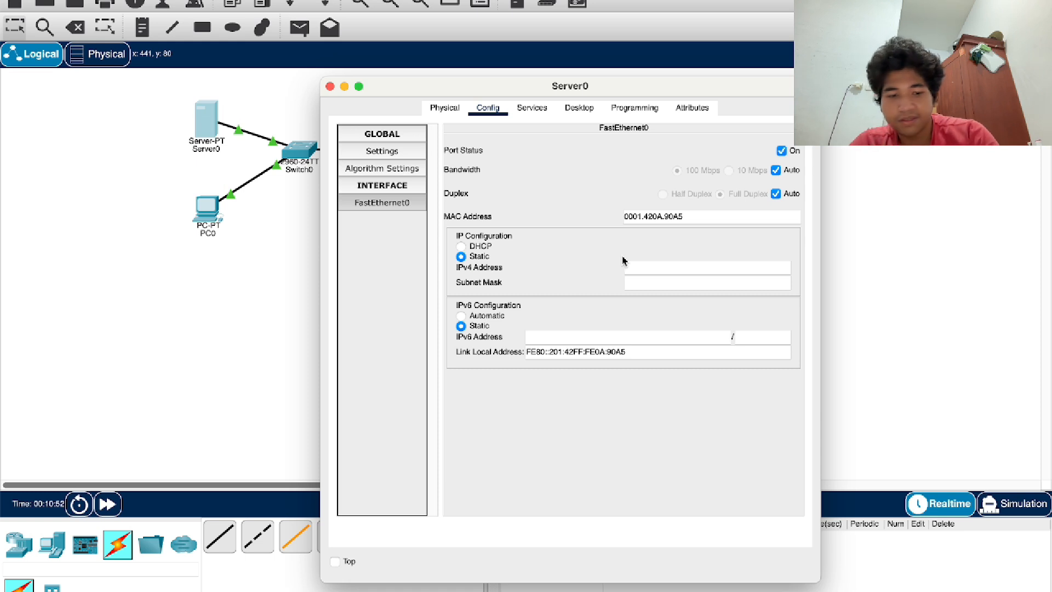
type("192.168")
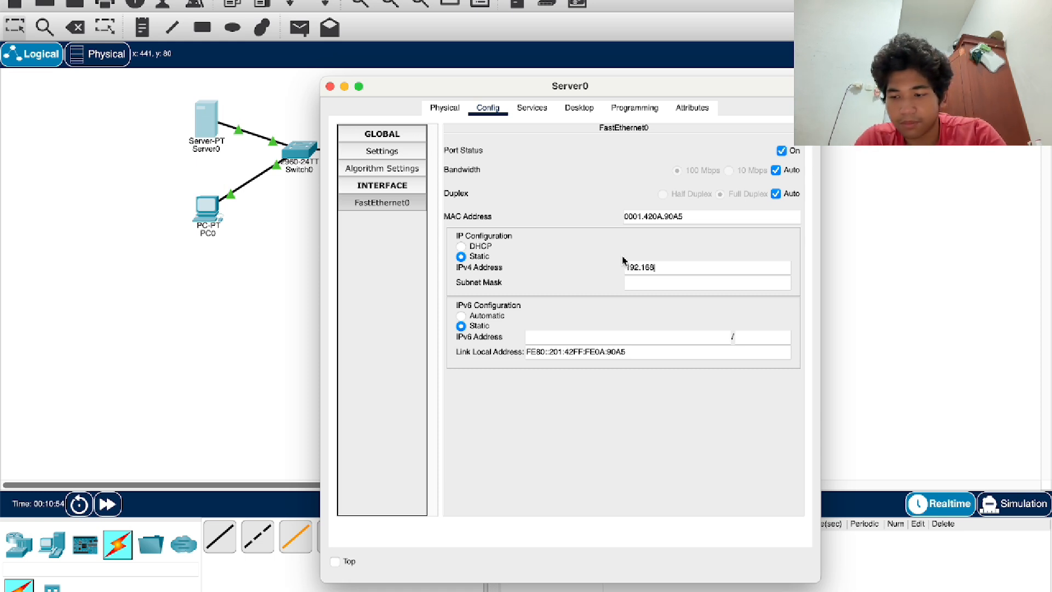
type(".10")
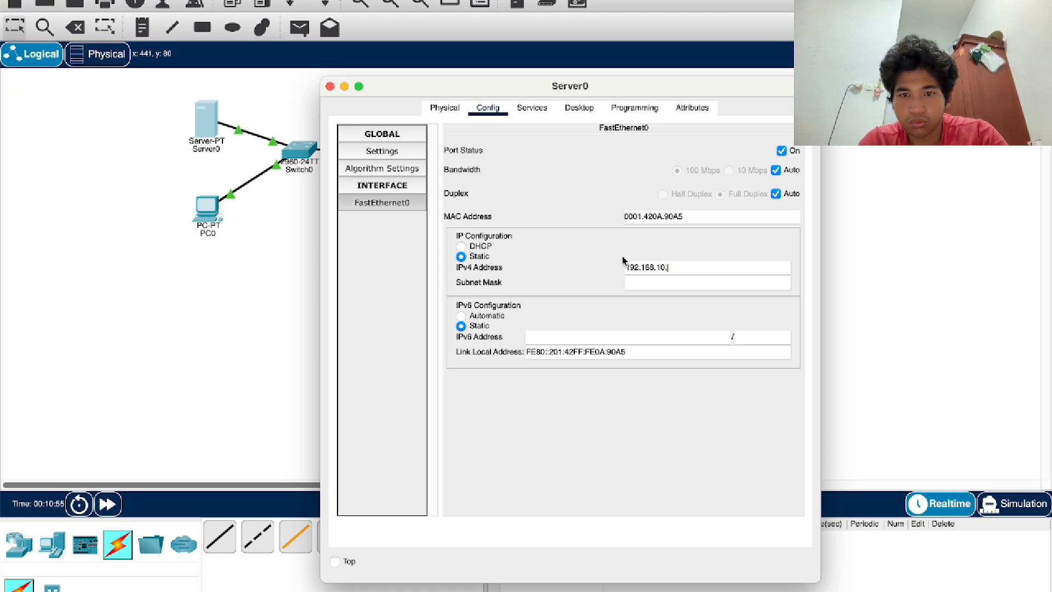
type(".2")
key("Tab")
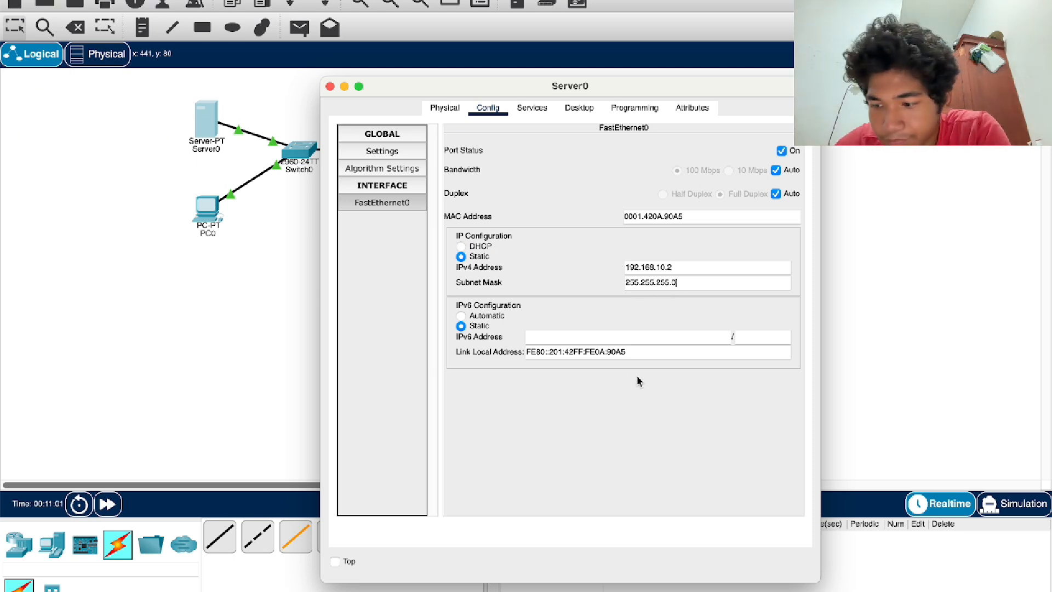
left_click(561, 435)
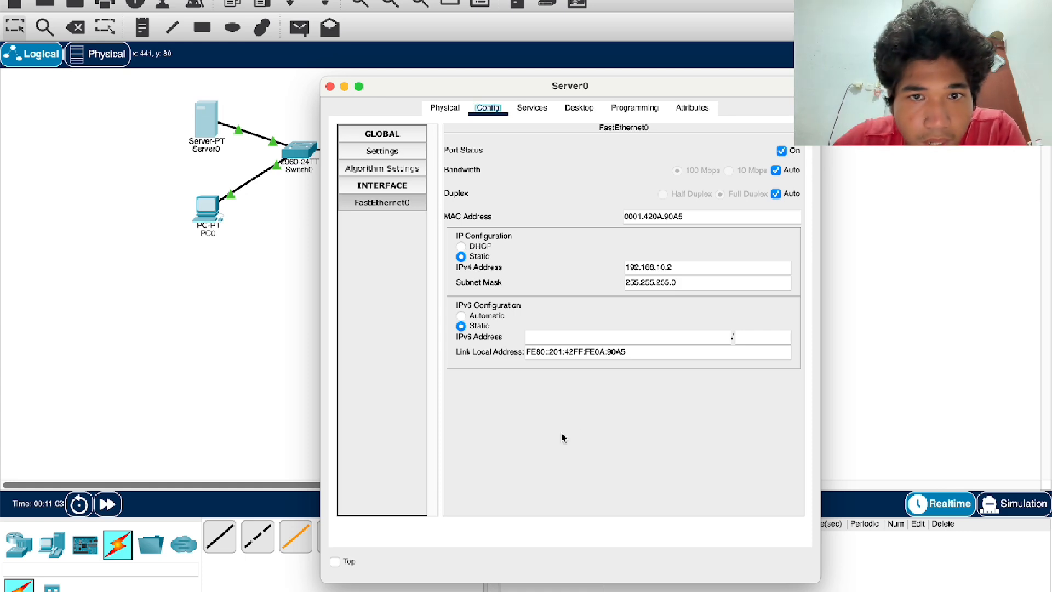
Open Server0's DHCP service settings and select the serverPool entry, keeping the window clear of the topology
left_click_drag(409, 88, 367, 74)
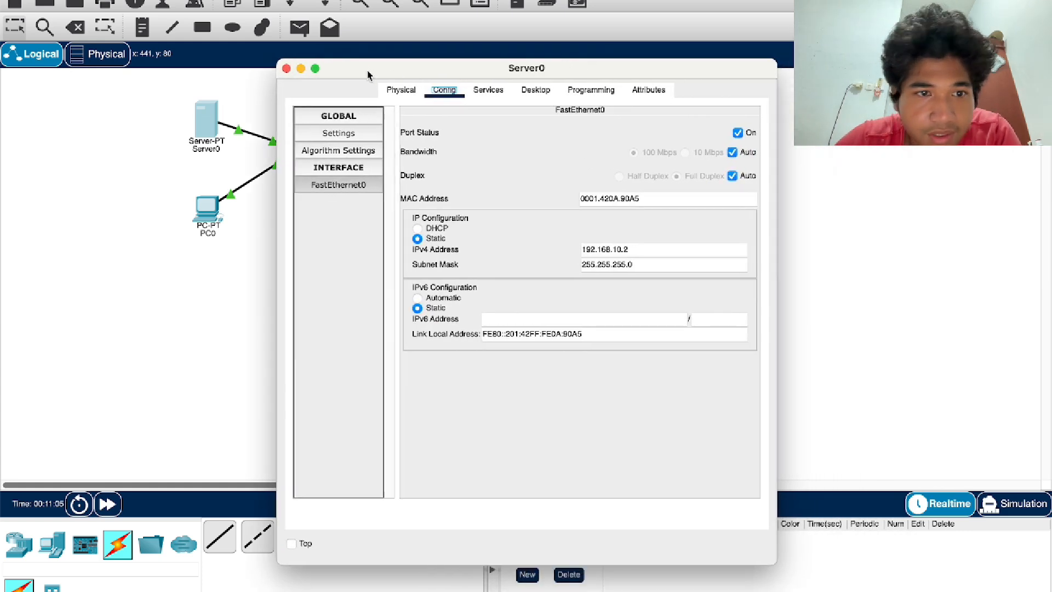
left_click(480, 93)
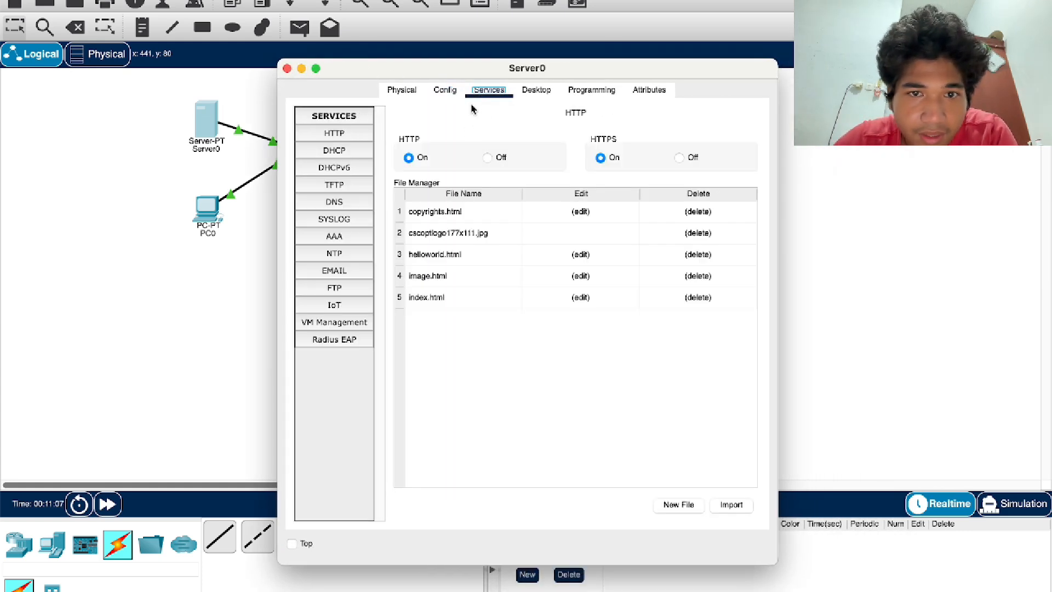
left_click_drag(459, 78, 523, 78)
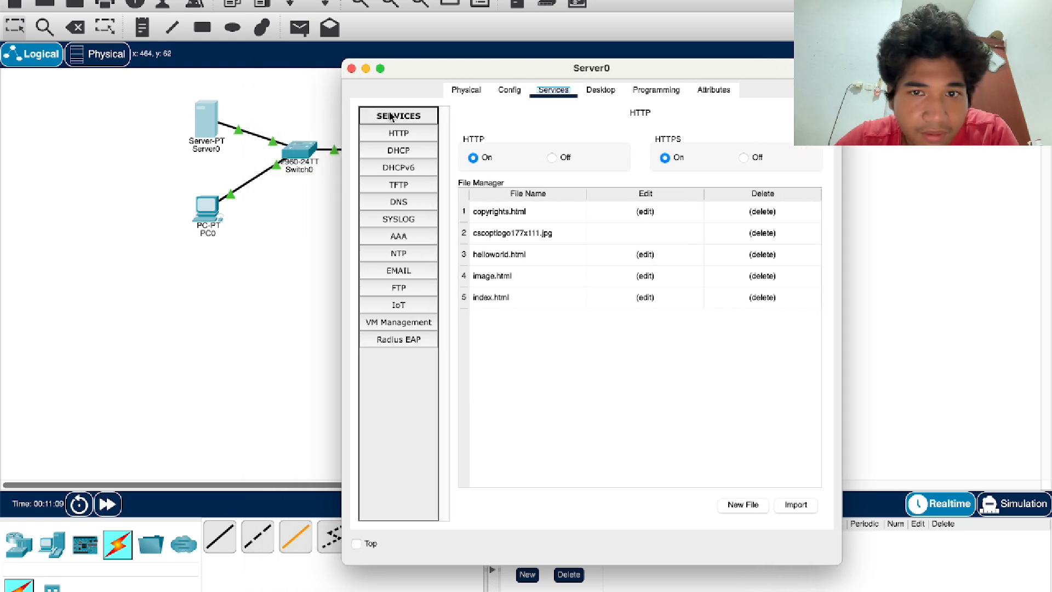
left_click(410, 156)
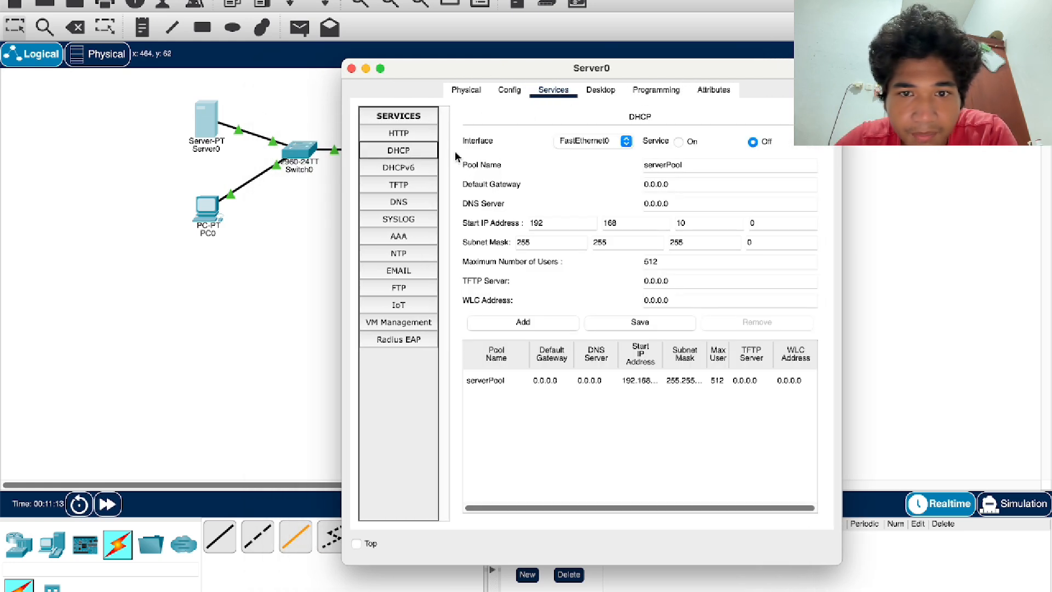
left_click_drag(460, 70, 614, 21)
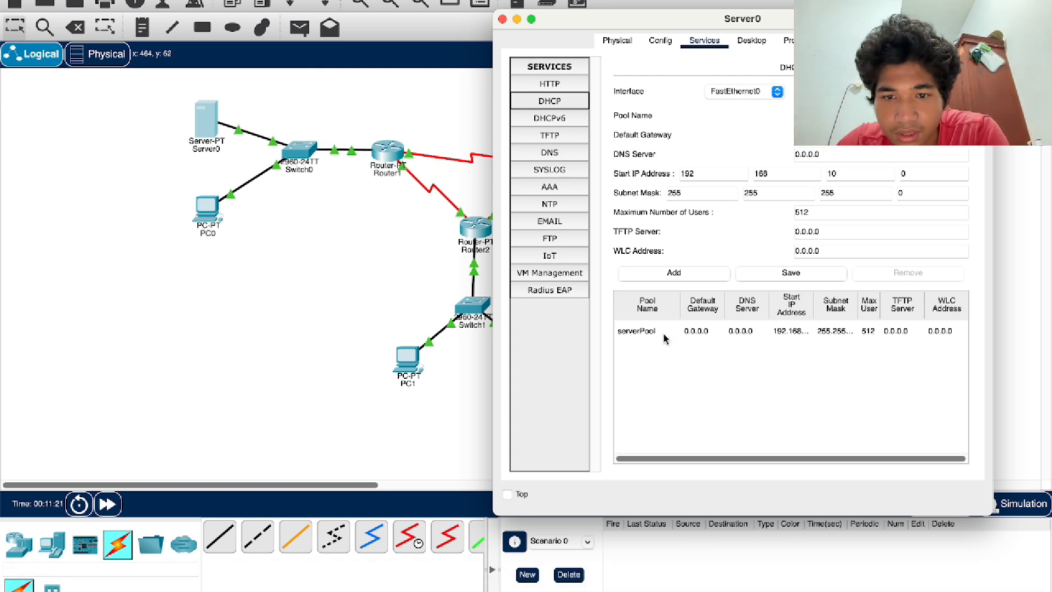
left_click(722, 332)
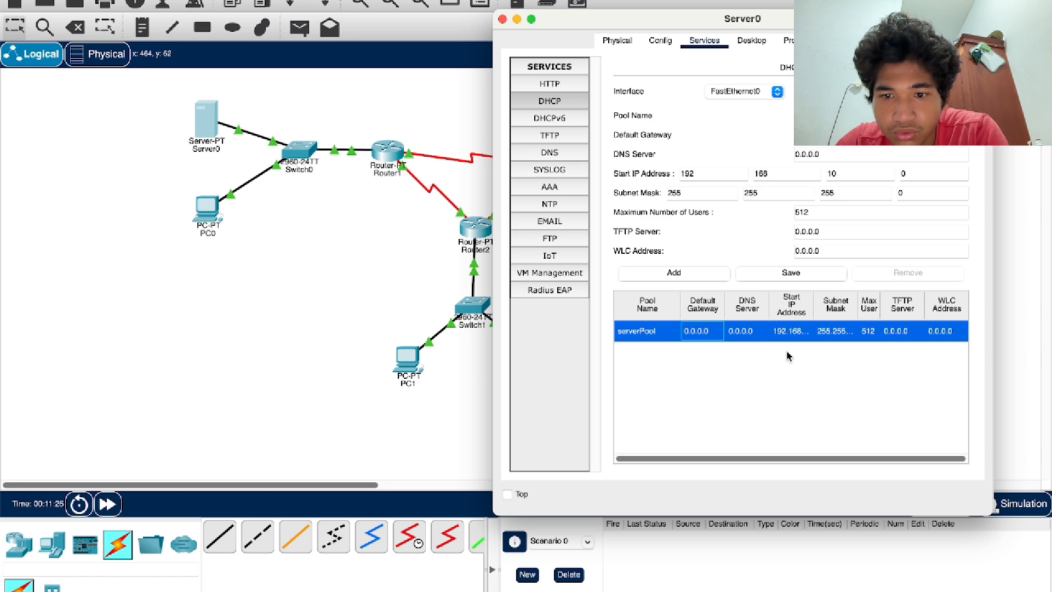
left_click_drag(634, 29, 692, 26)
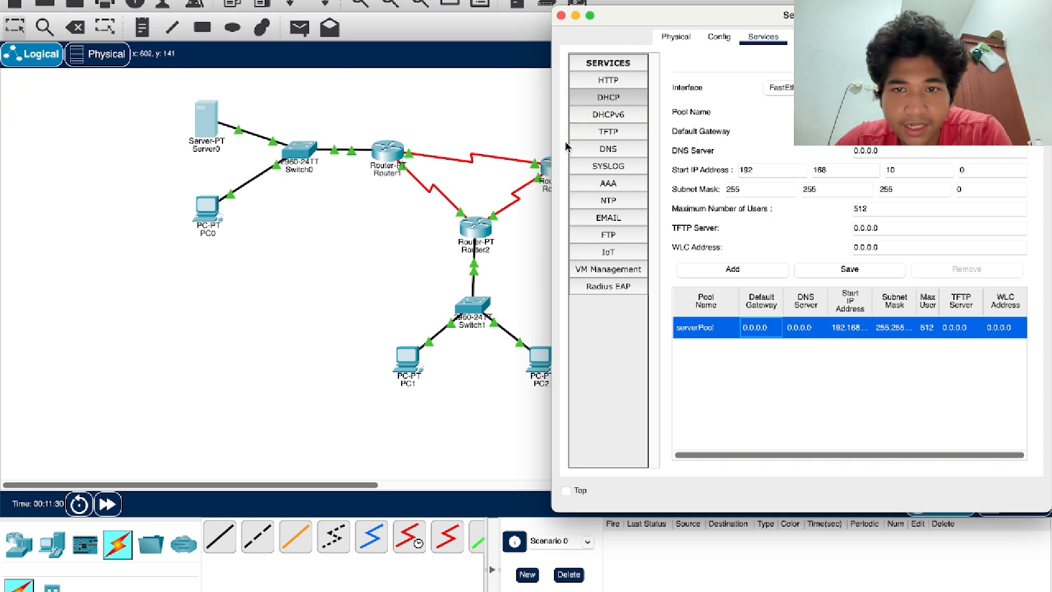
left_click_drag(748, 21, 651, 7)
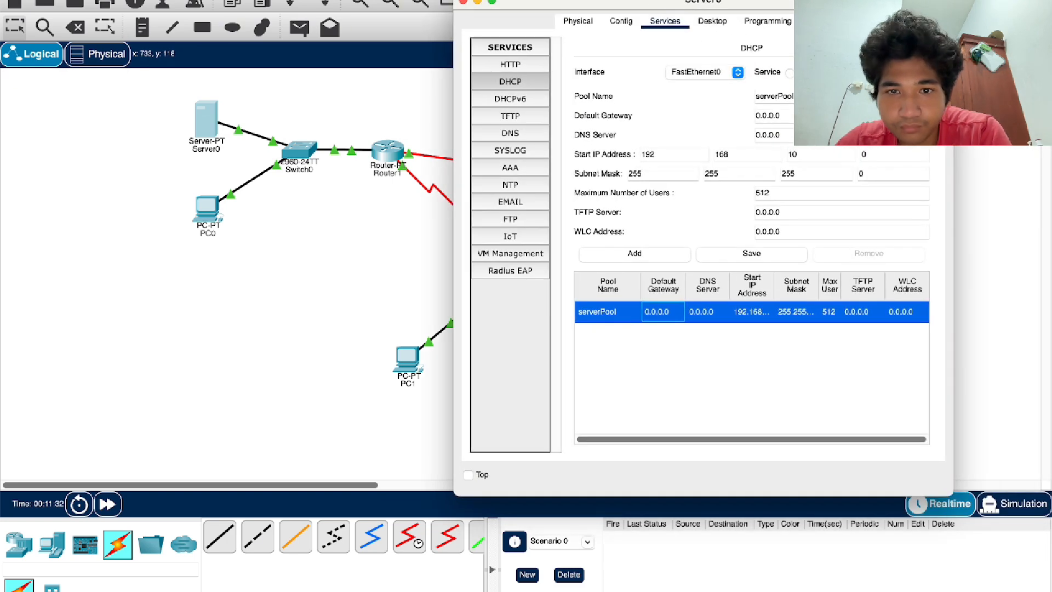
Turn on Server0's DHCP service and enter serverPool's default gateway address in the 192.168.10 network
left_click(789, 73)
double_click(787, 115)
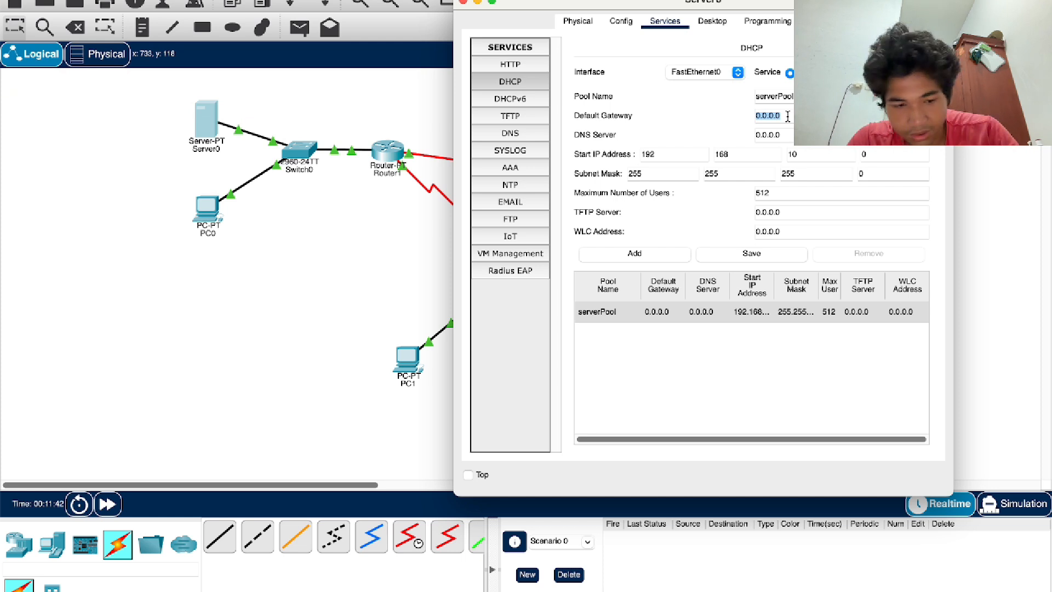
type("192.16")
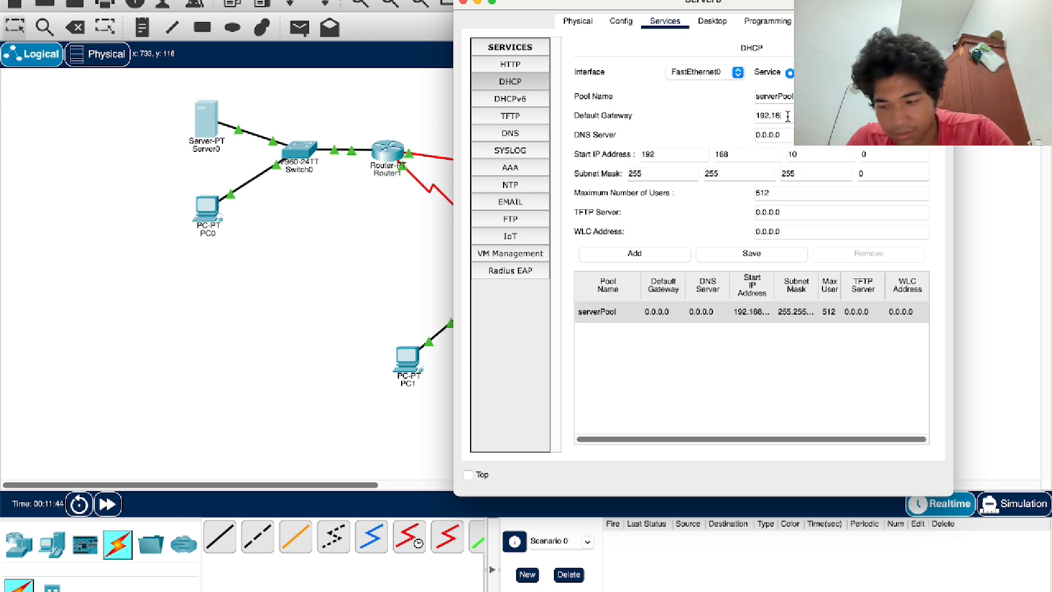
type("8.10")
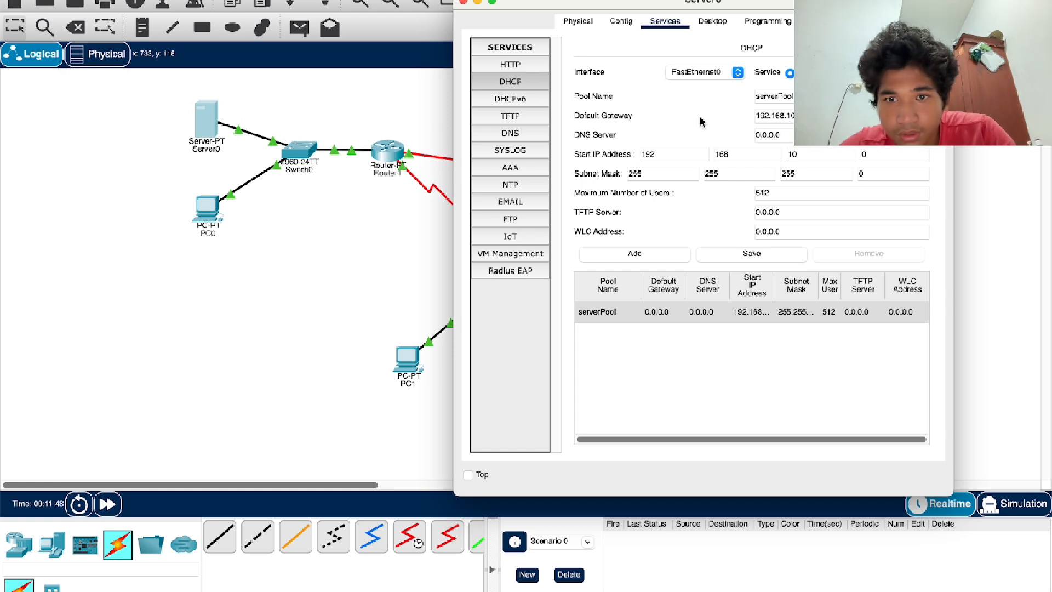
key("Tab")
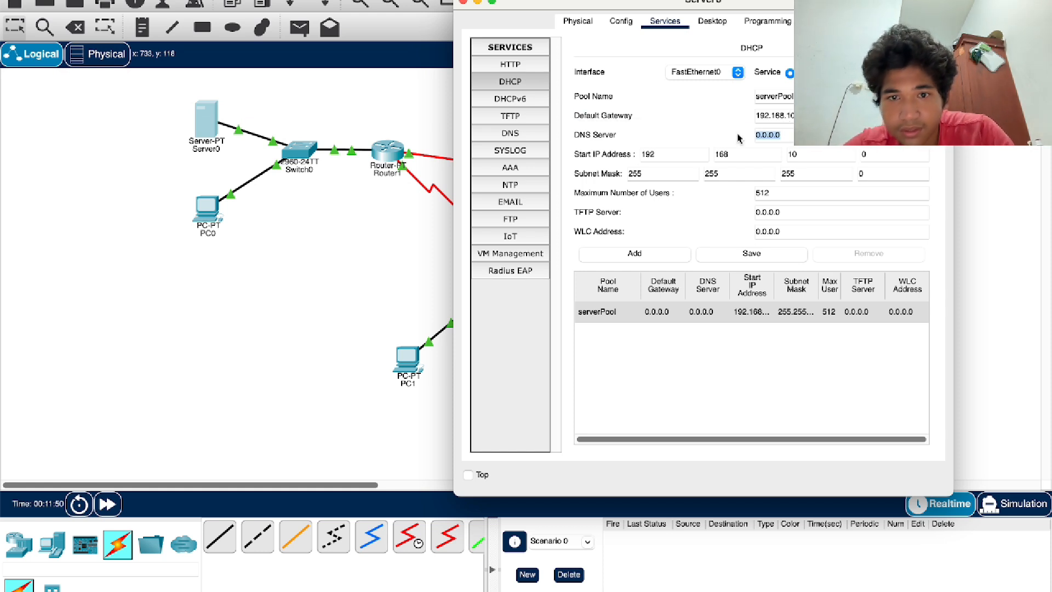
Set serverPool's DNS server to 8.8.8.8 and save the pool in Server0's DHCP service
type("8.8.8.8")
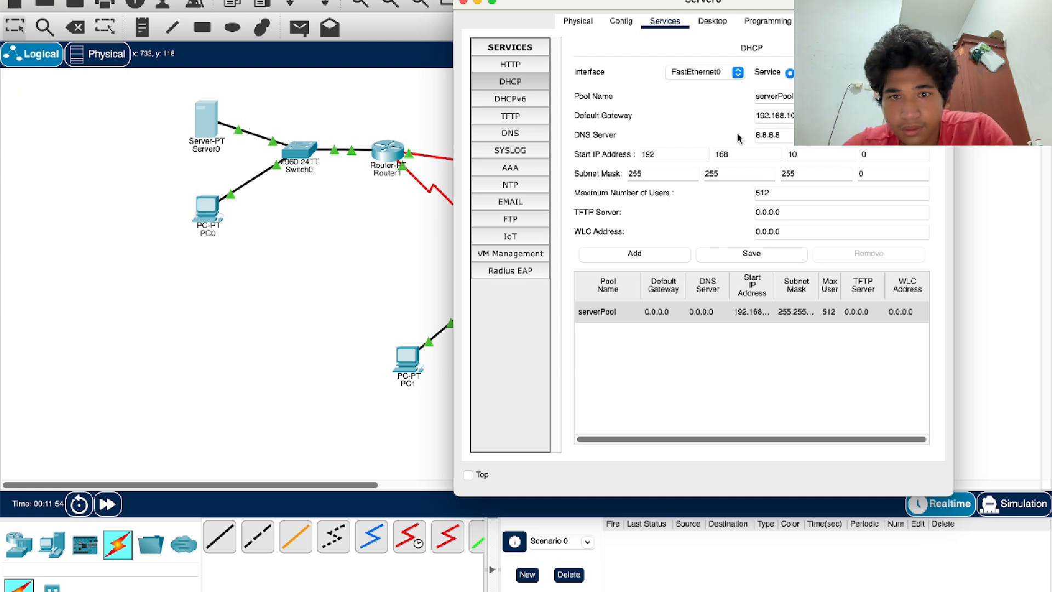
left_click(684, 126)
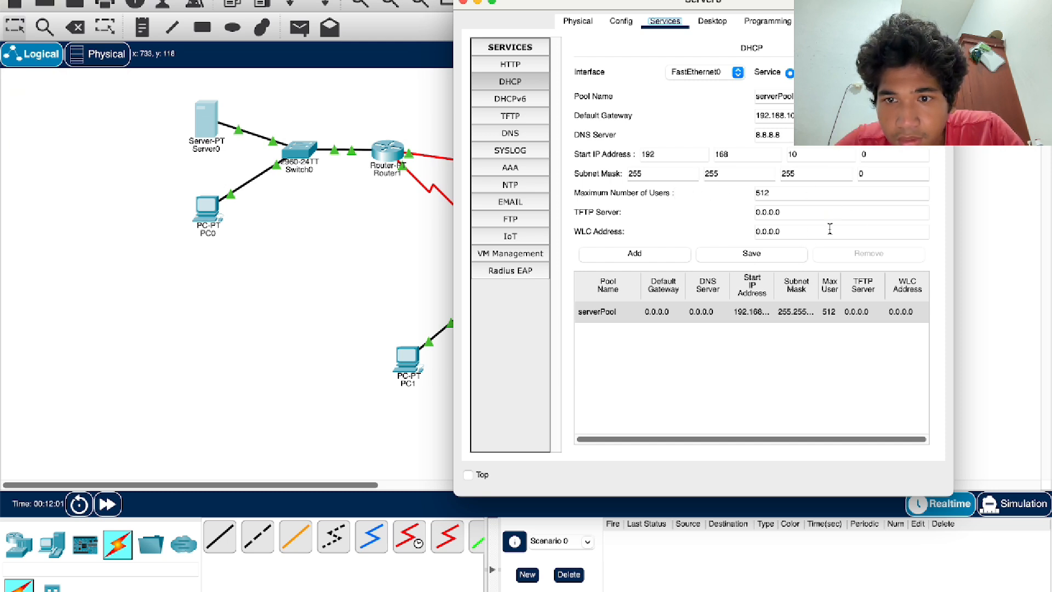
left_click(781, 256)
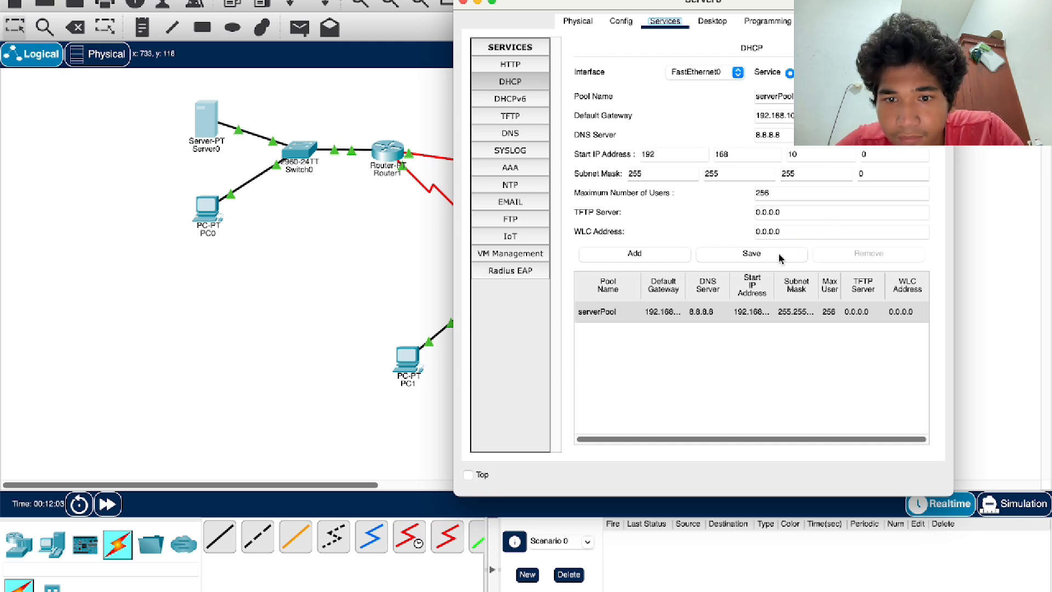
left_click(730, 312)
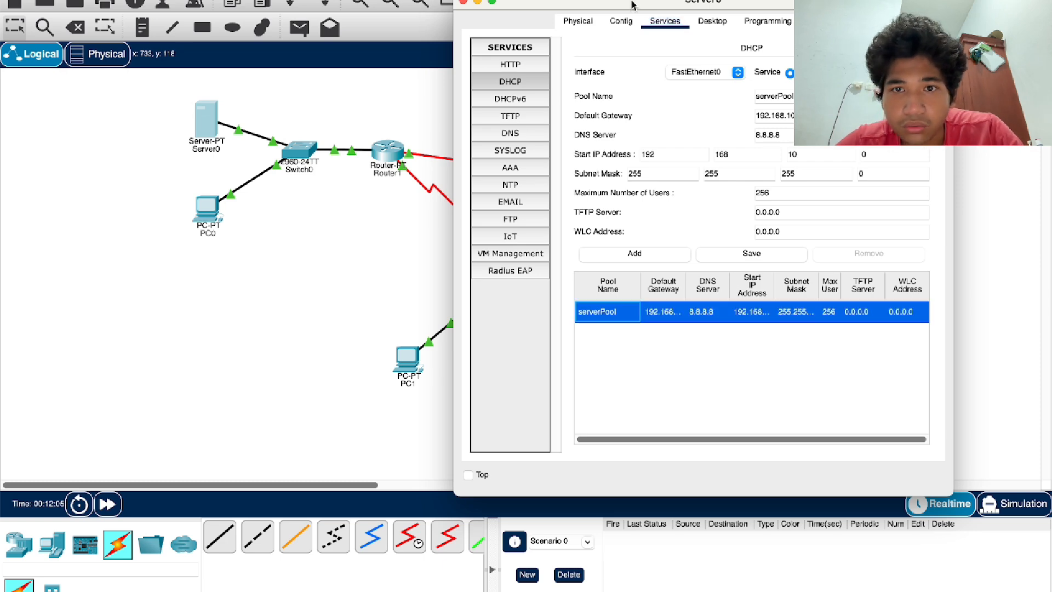
Add DHCP pools named tengah and kanan with DNS server 8.8.8.8 to Server0, and close the server's settings
left_click_drag(633, 5, 724, 0)
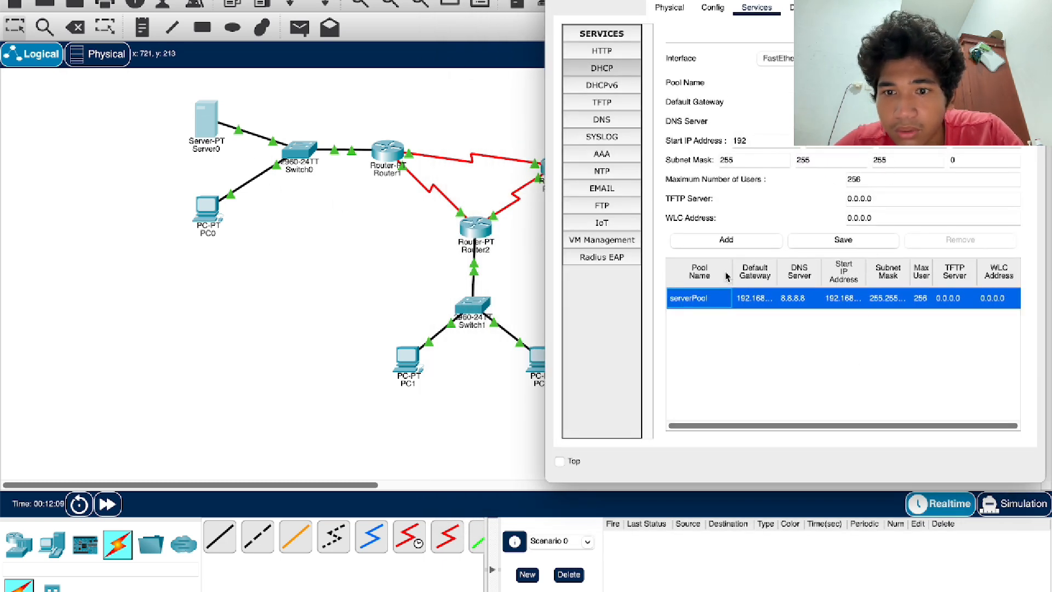
left_click_drag(835, 83, 766, 84)
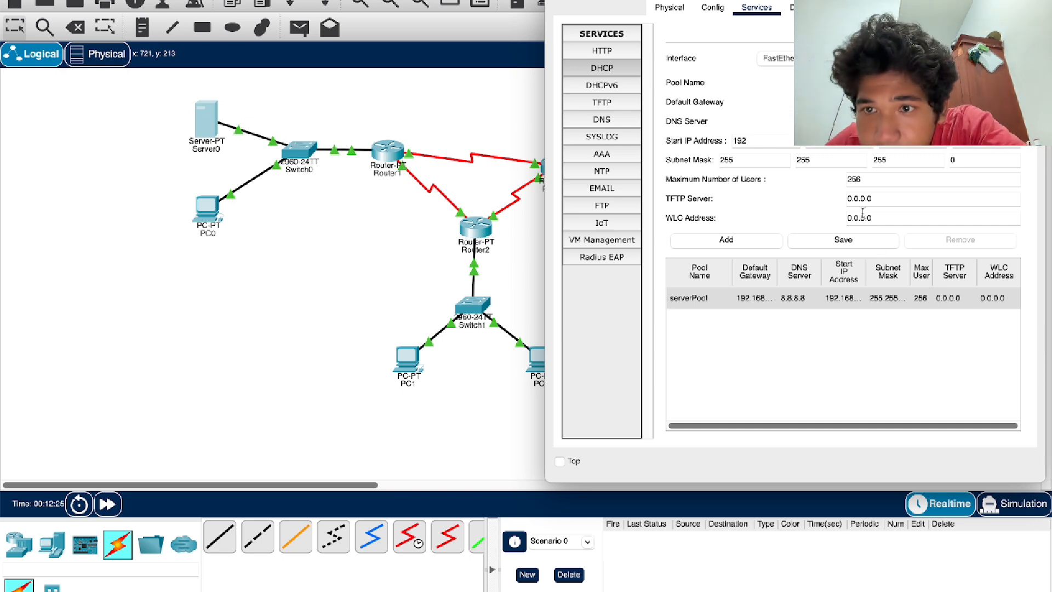
left_click(838, 58)
left_click(838, 59)
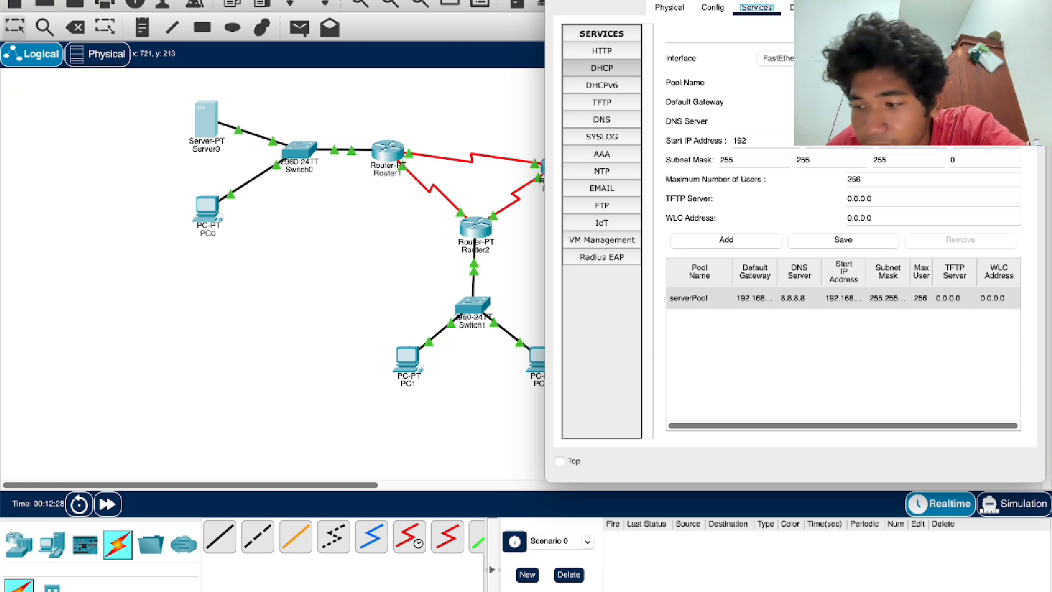
left_click(877, 102)
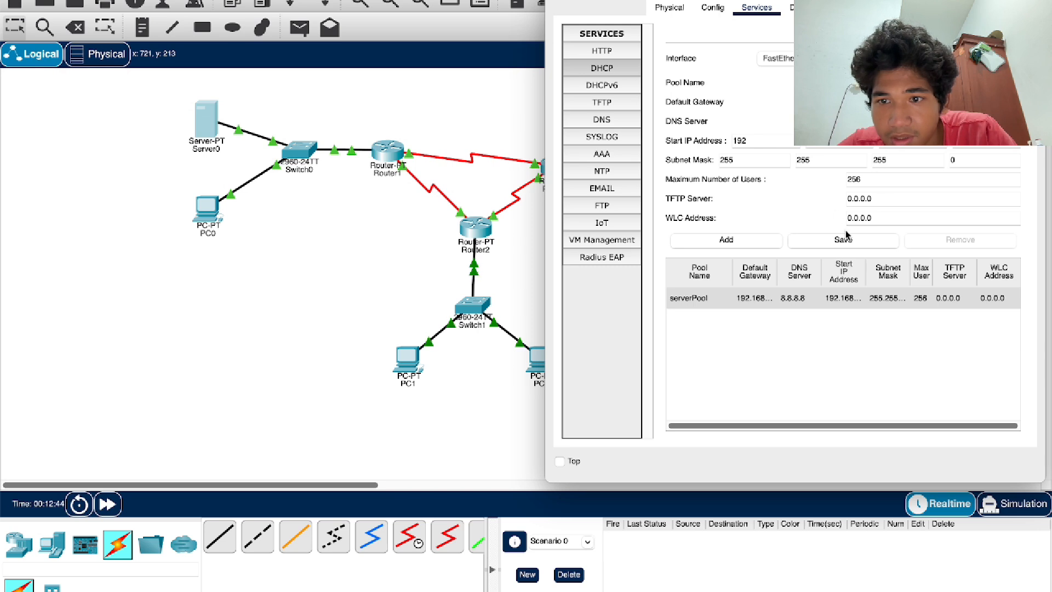
left_click(767, 244)
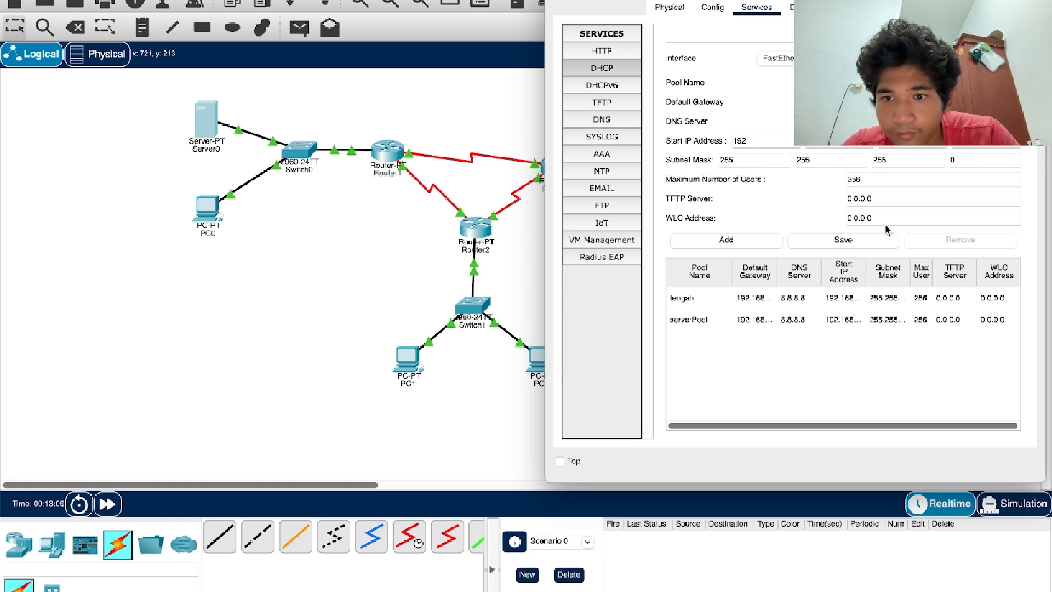
left_click(727, 240)
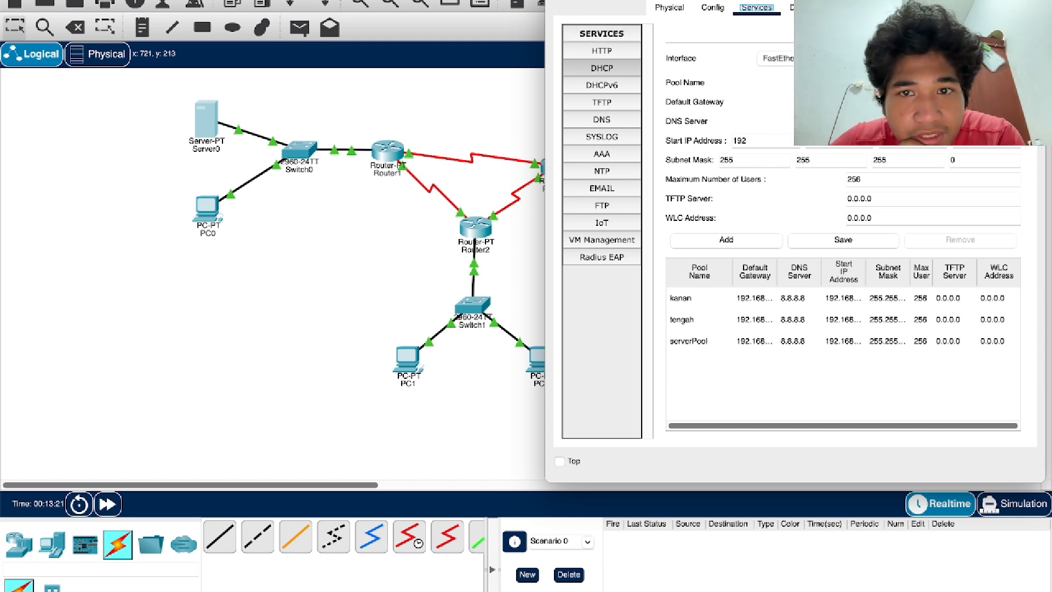
left_click(554, 0)
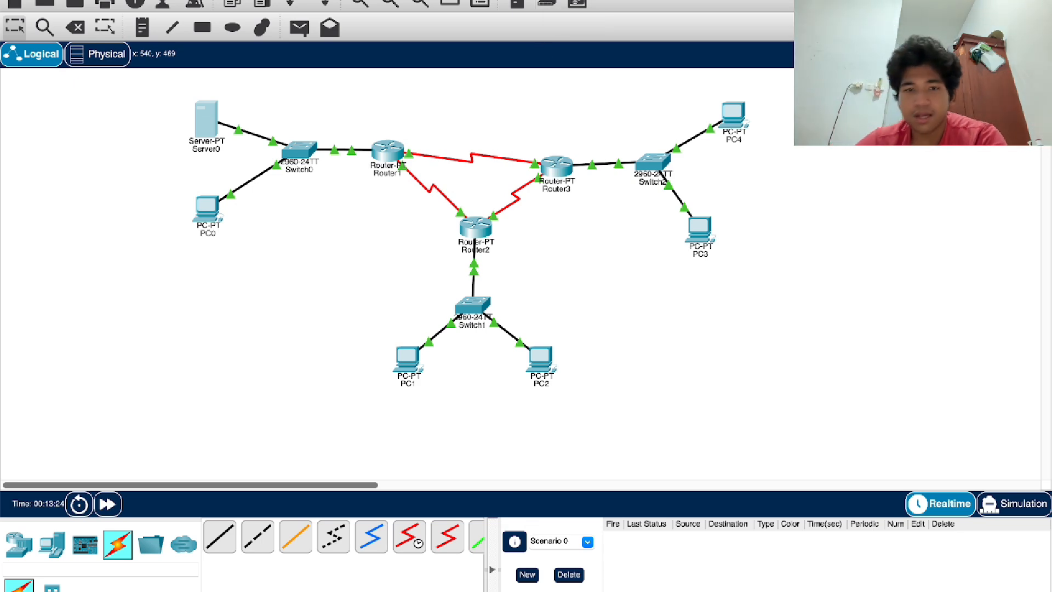
Enter global configuration mode on Router1's command line with enable and conf t
mouse_move(198, 588)
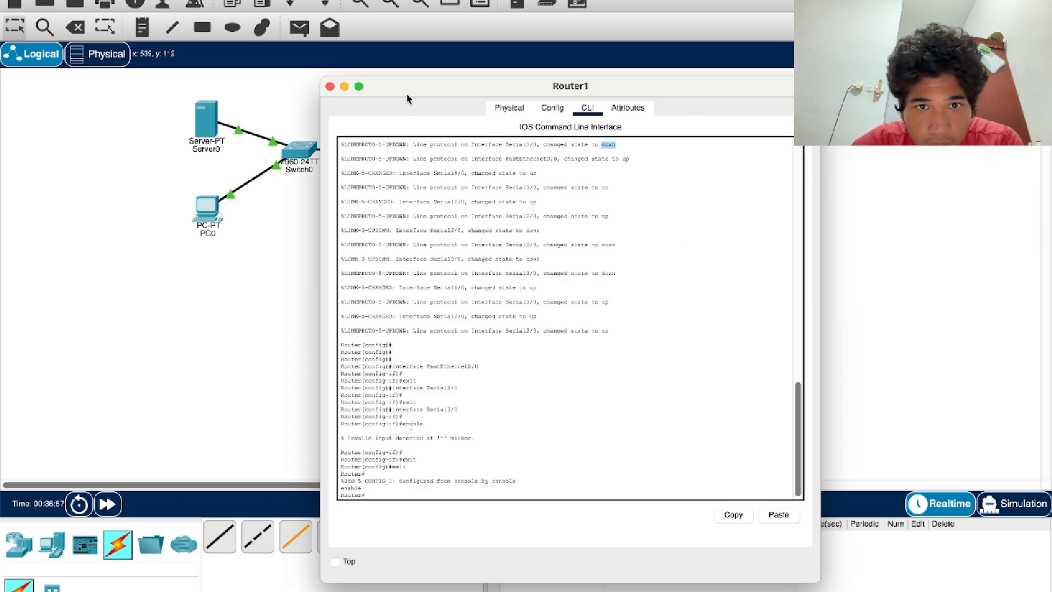
left_click_drag(419, 93, 545, 59)
left_click(534, 457)
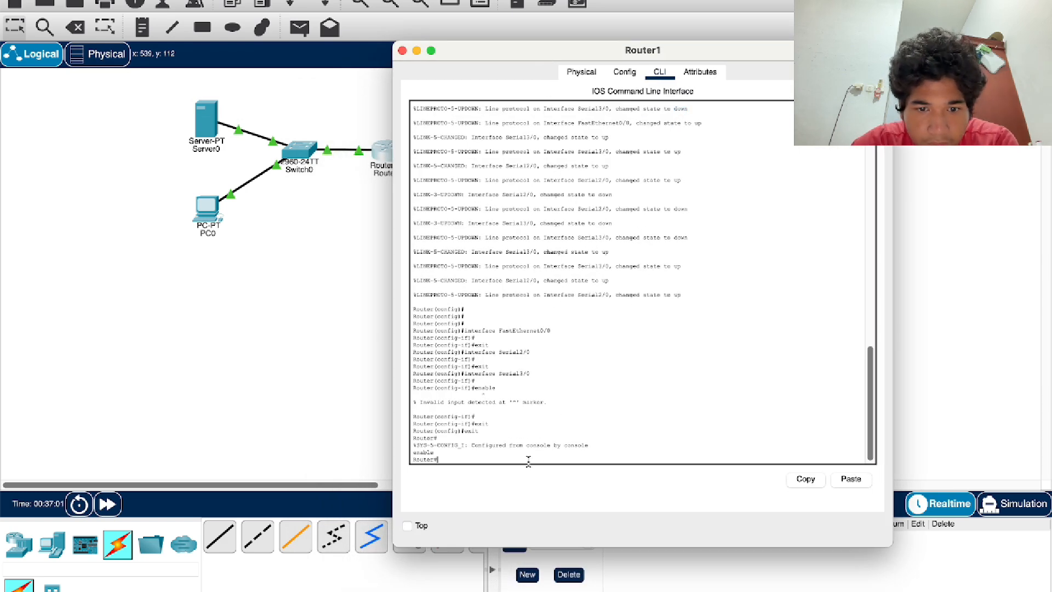
type("con")
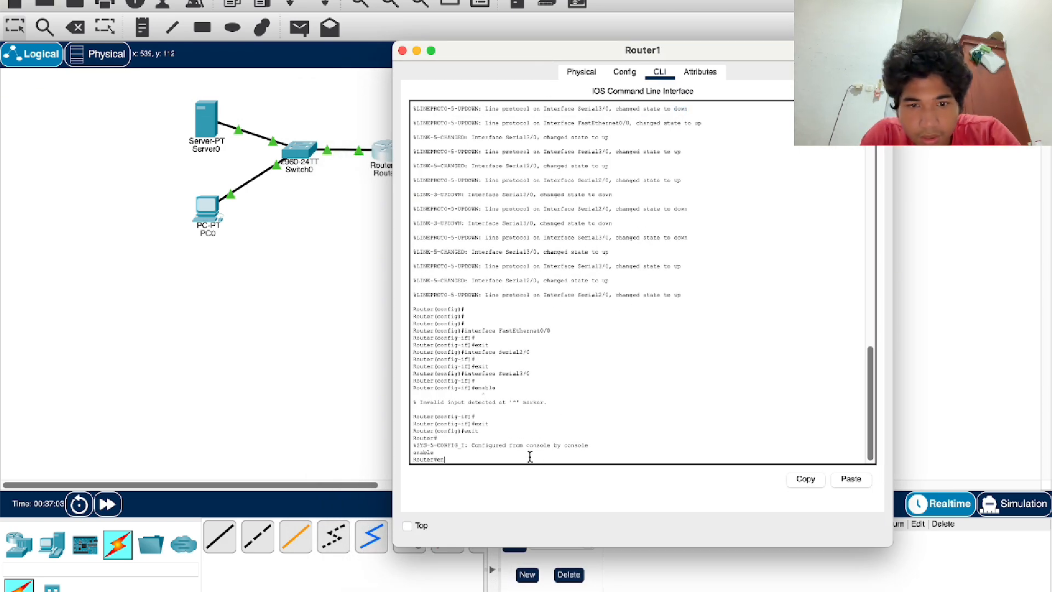
type("ble")
key("Return")
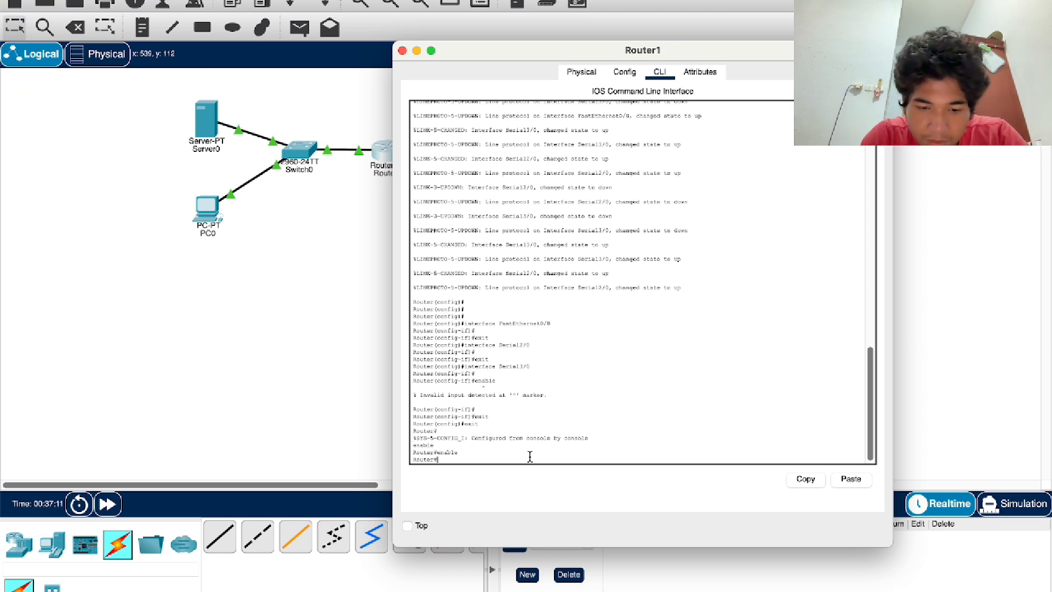
type("conf")
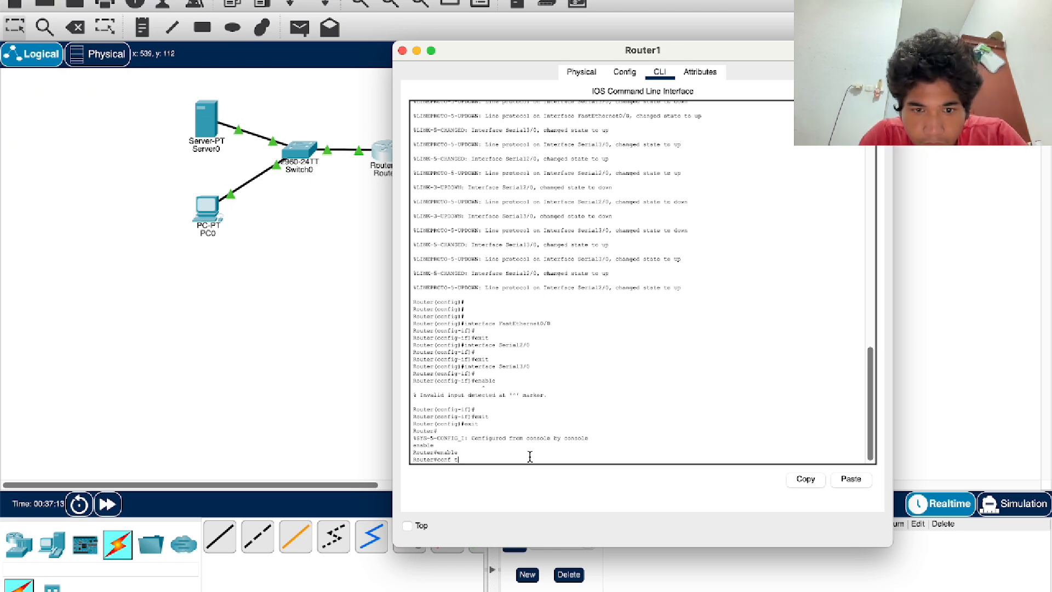
type(" t")
key("Return")
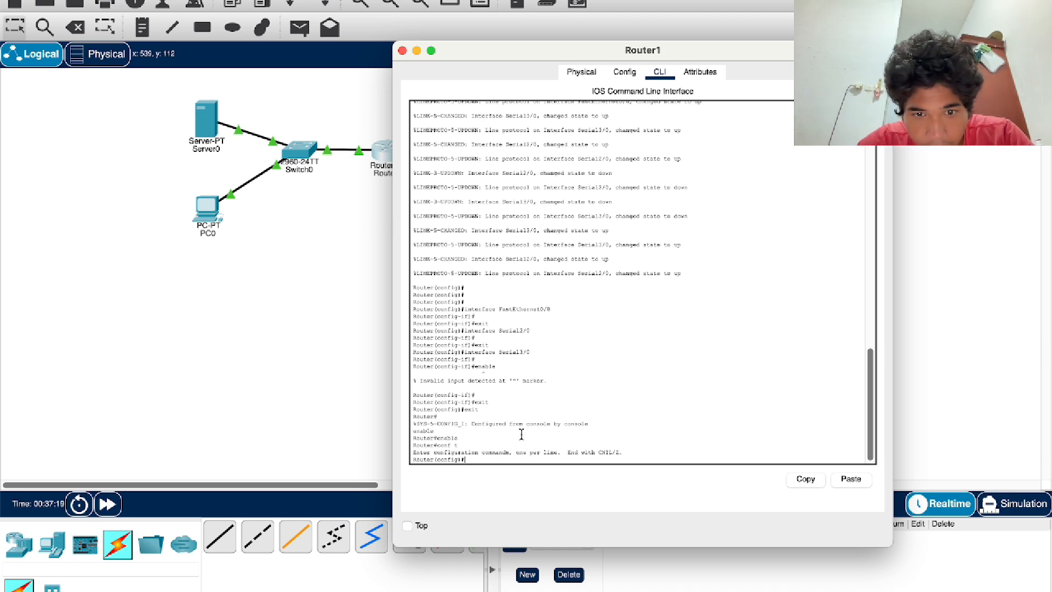
Enter interface configuration mode for f0/0 on Router1
type("inter")
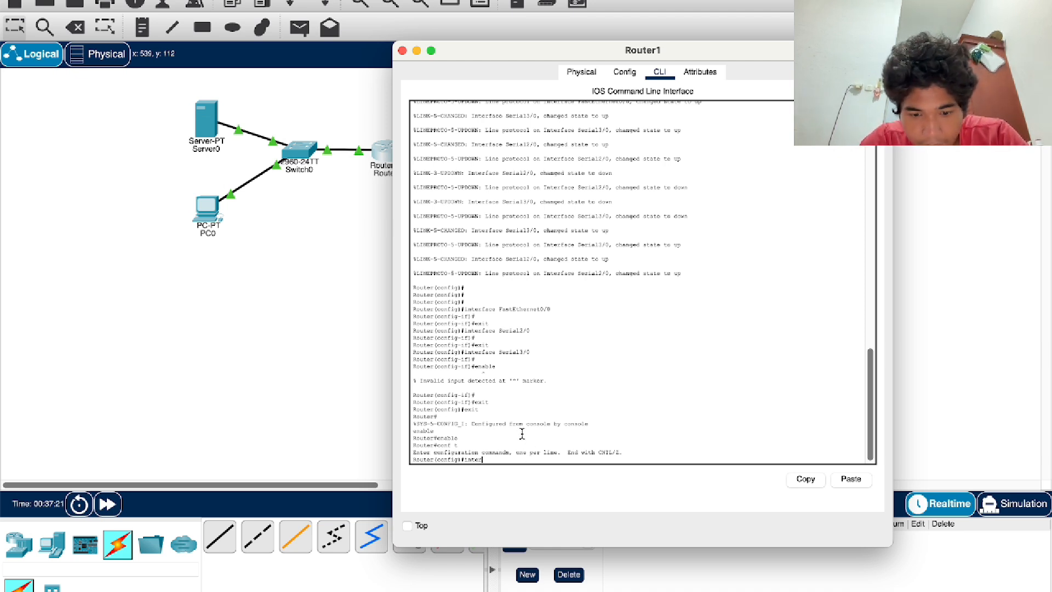
type("face")
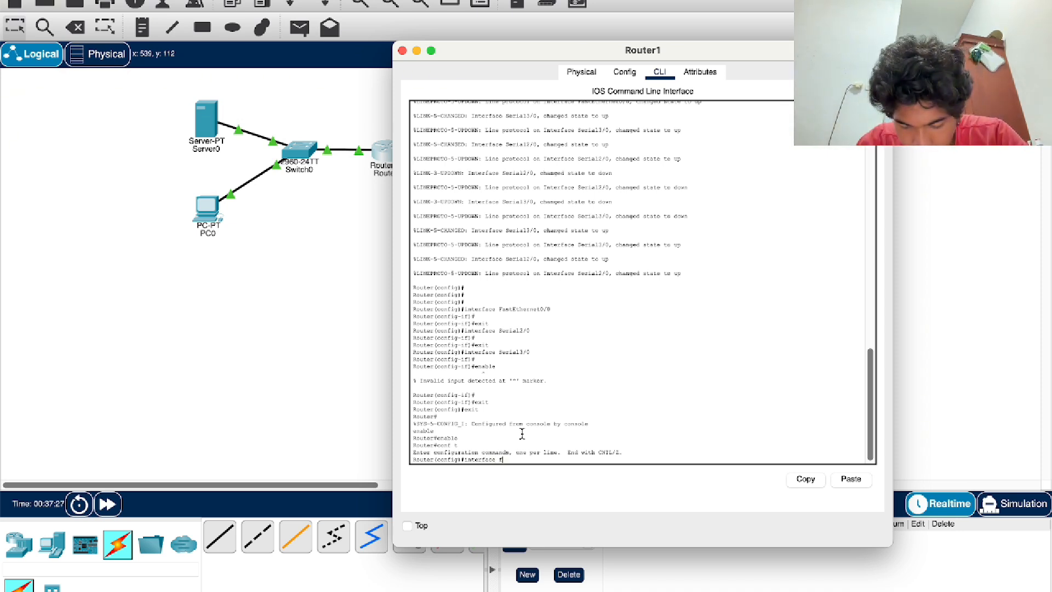
type("f0/")
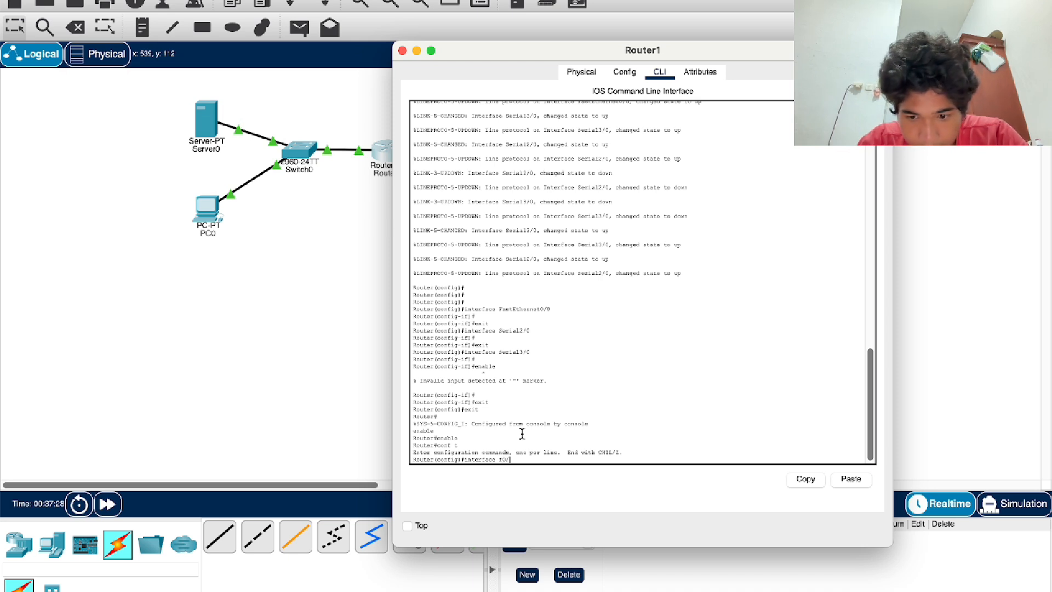
type("0")
key("Return")
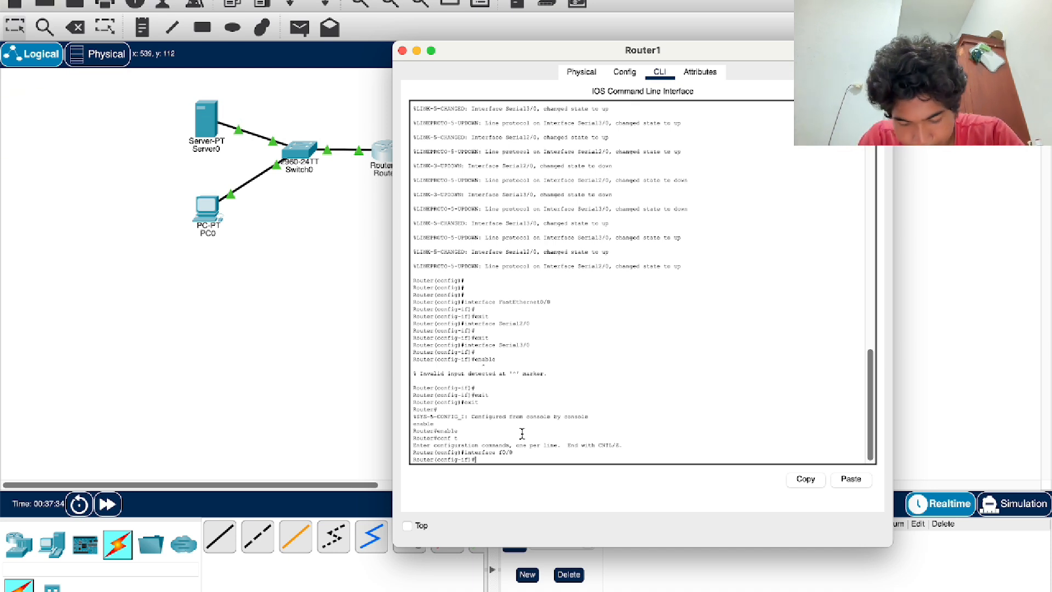
Set the IP helper address of Router1's f0/0 interface to 192.168.10.2 and close the router's window
type("ip hel")
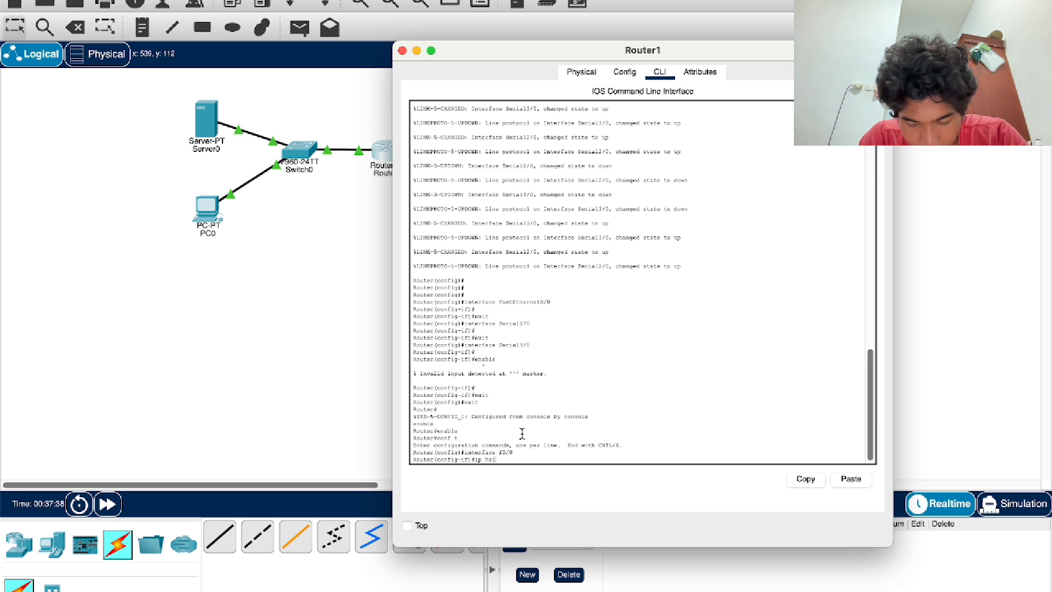
type("per")
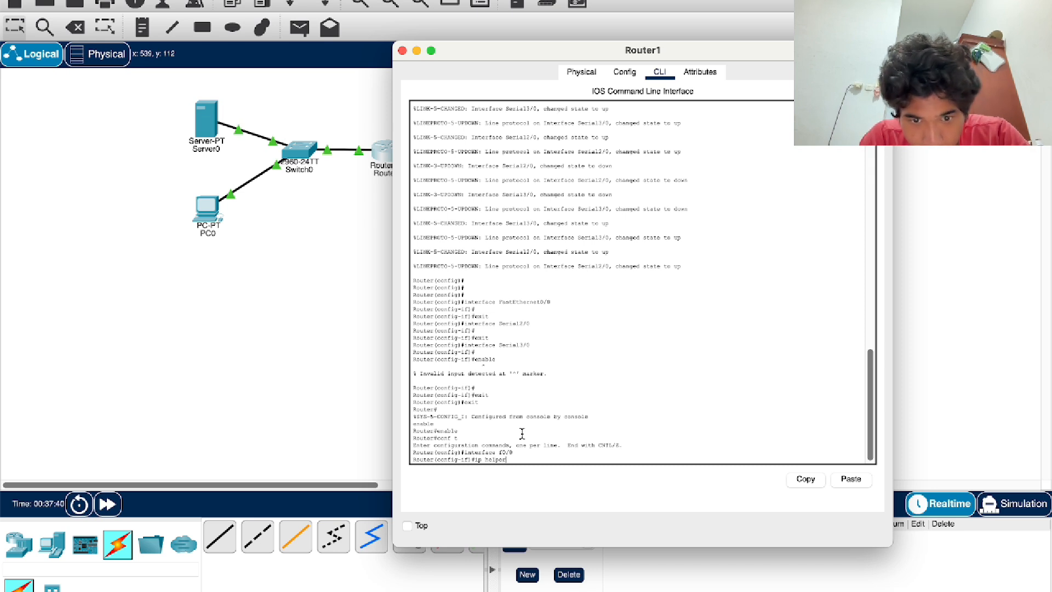
type("-")
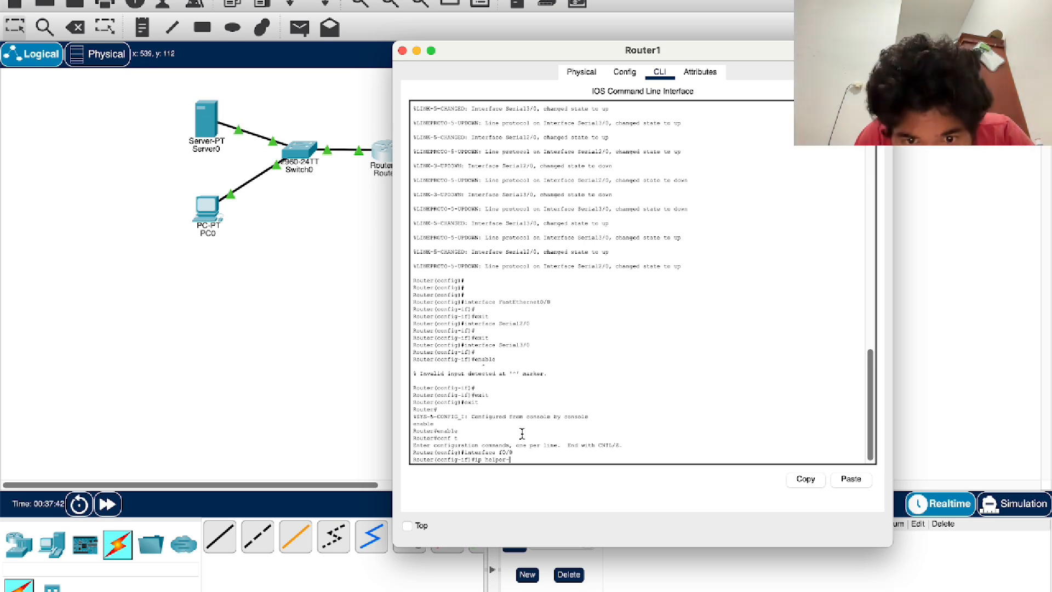
type("address")
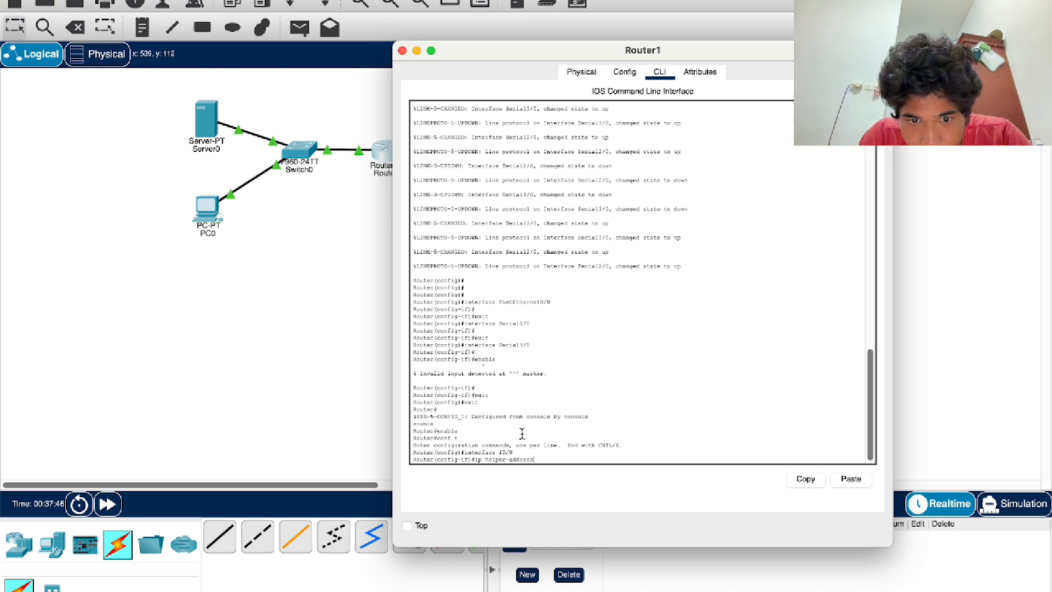
key("Return")
key("Up")
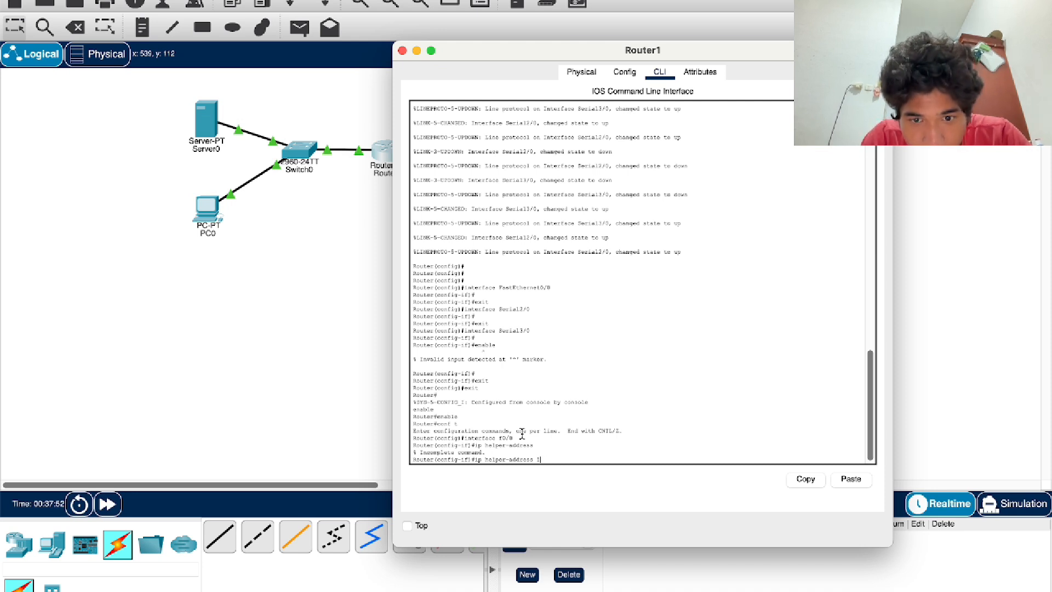
type("192")
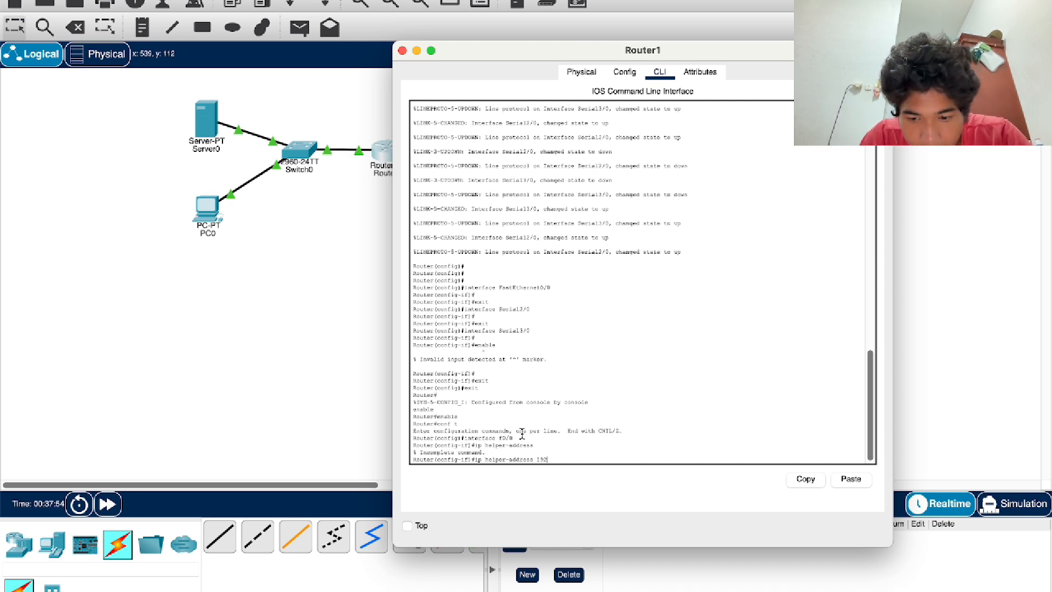
type(".16")
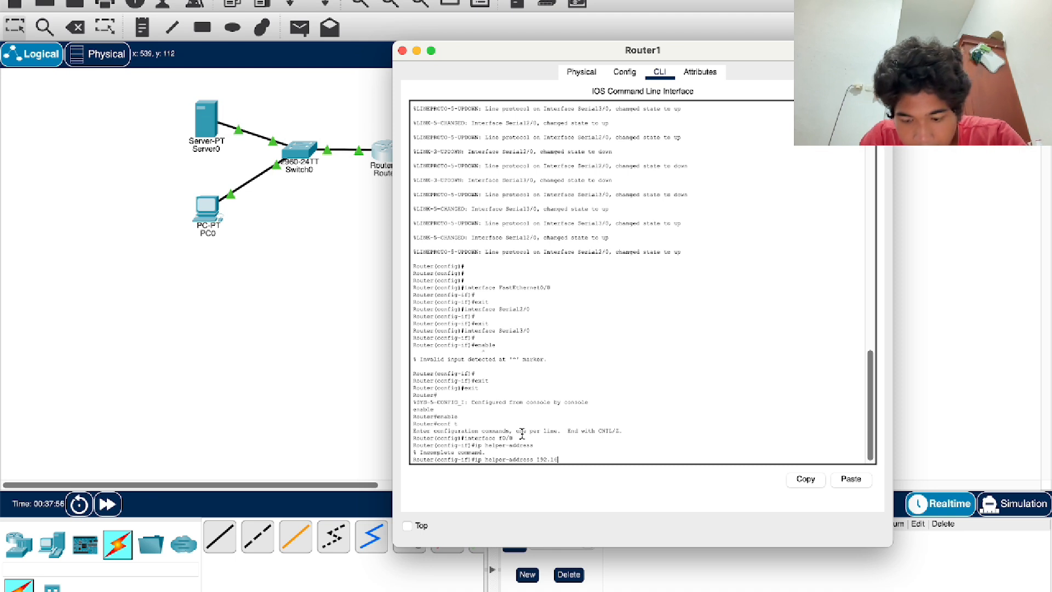
type("8")
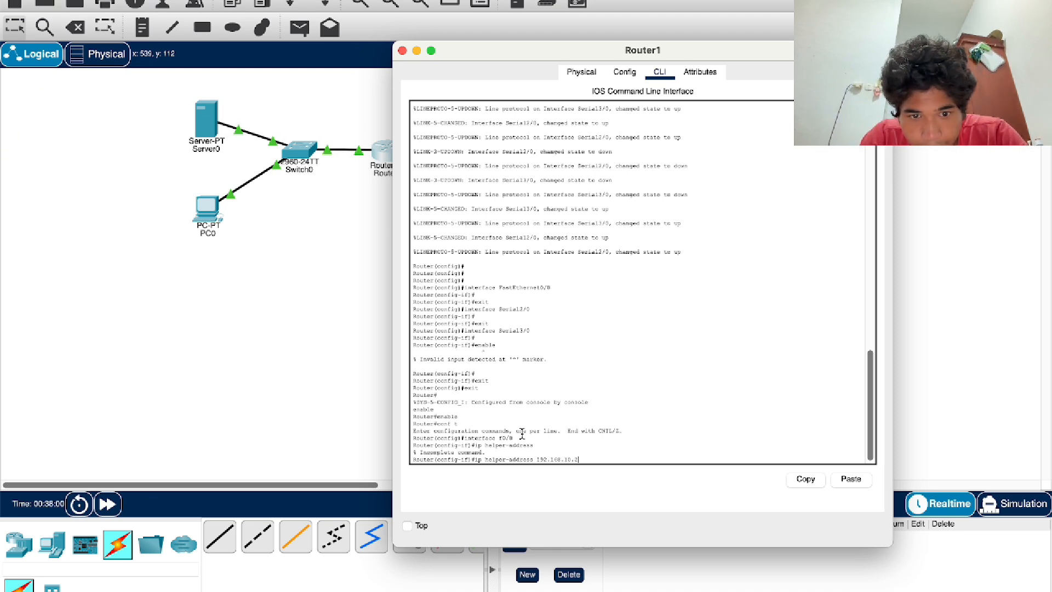
type(".10.2")
key("Return")
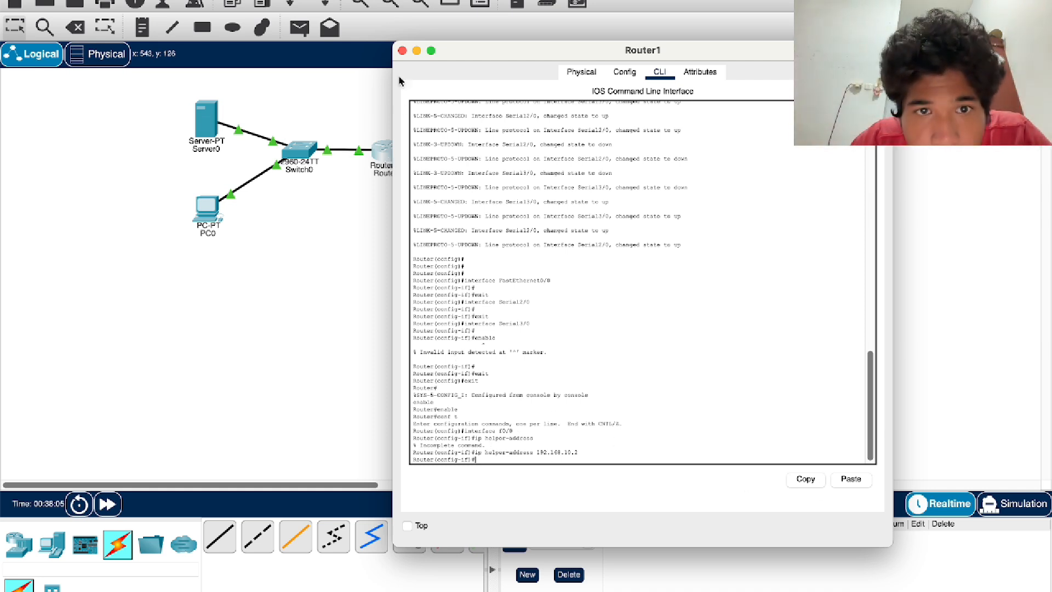
left_click(402, 51)
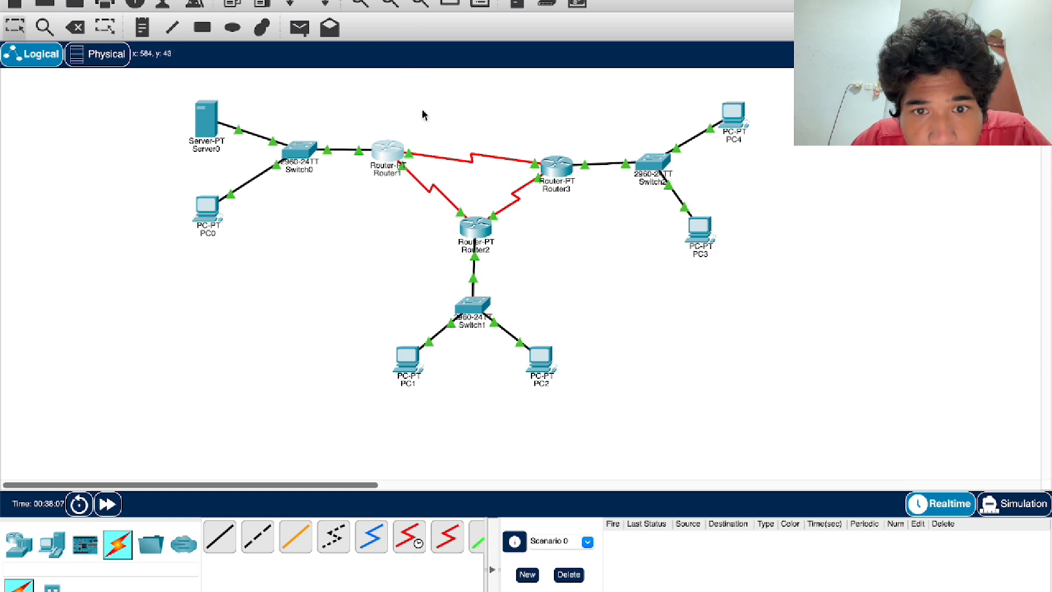
Enter global configuration mode on Router2's command line with enable and configure t
left_click(478, 235)
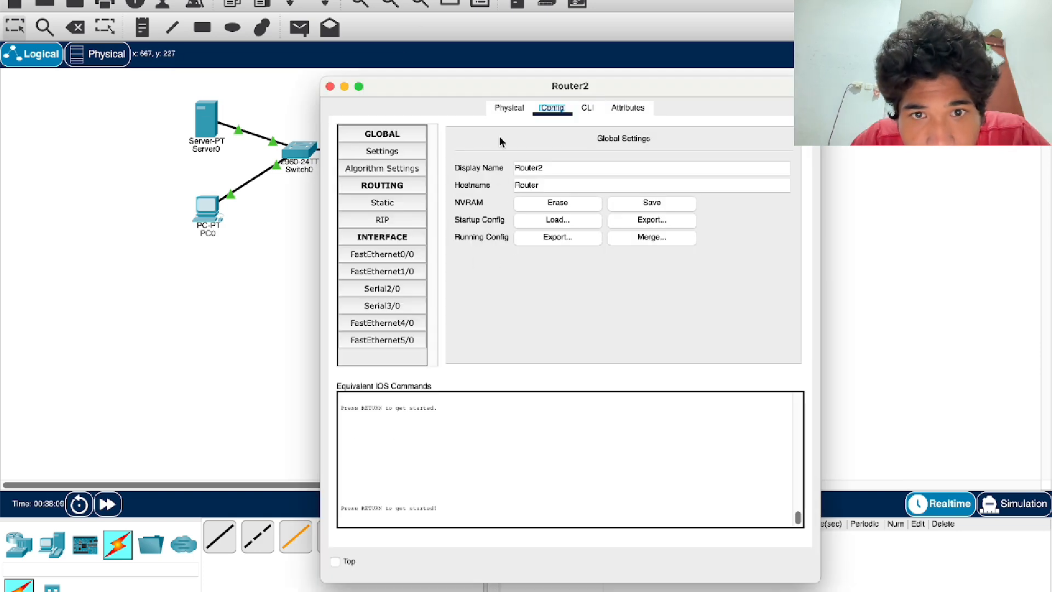
left_click(589, 114)
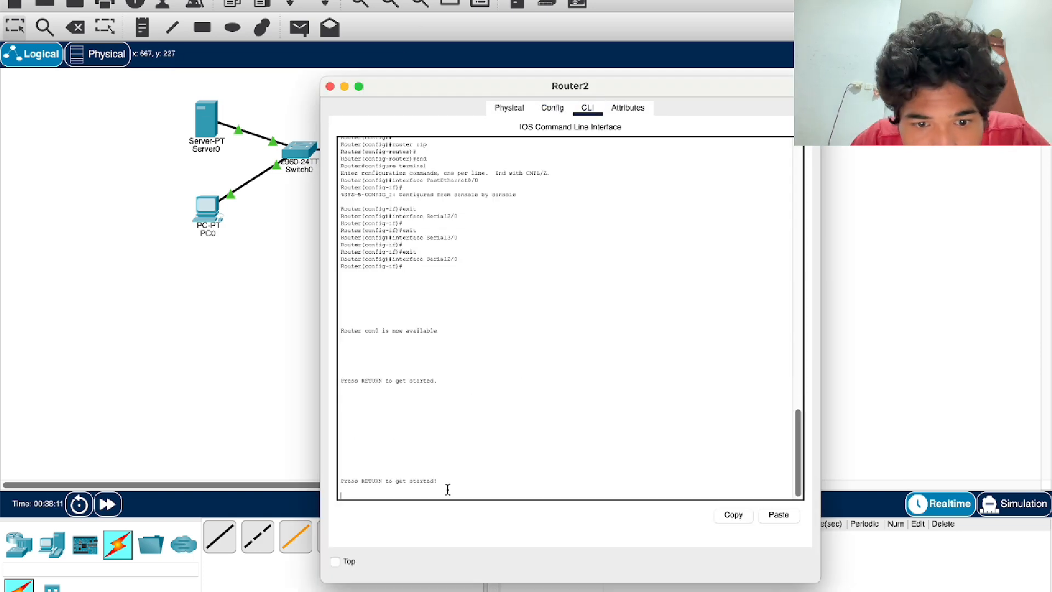
left_click(487, 488)
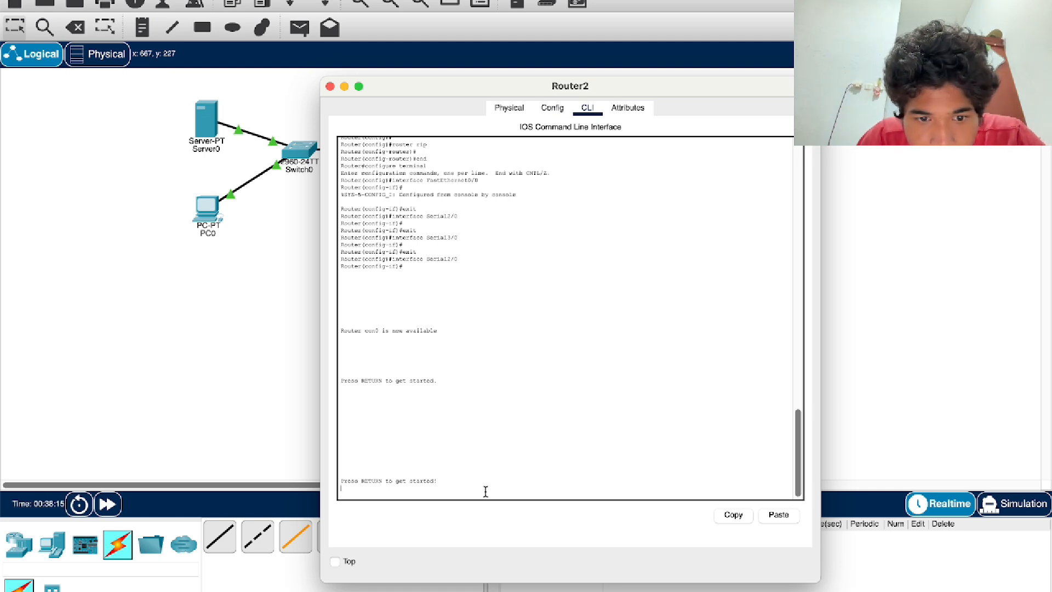
key("Return")
type("enable")
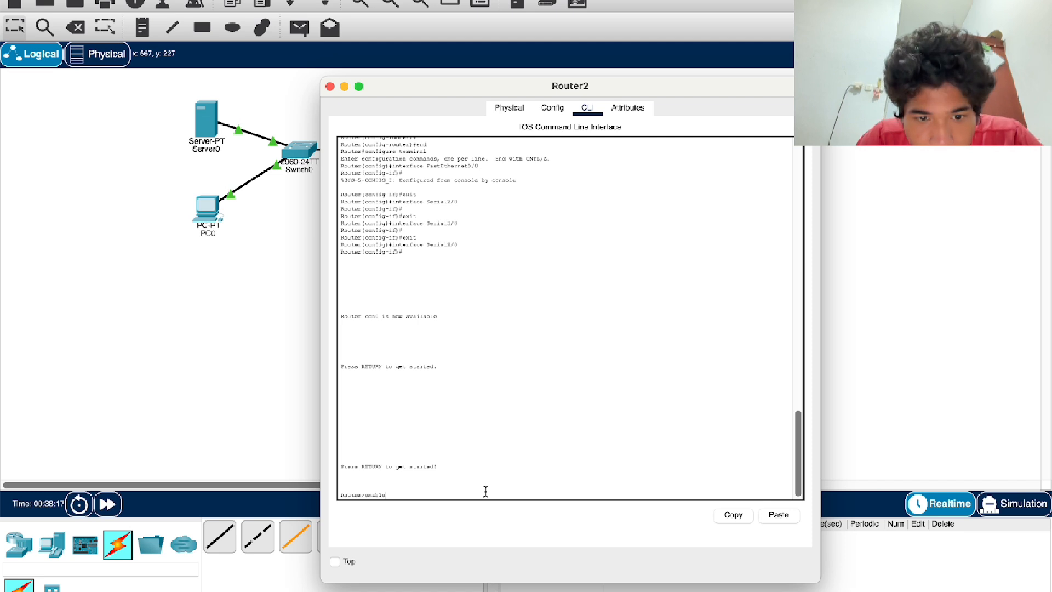
key("Return")
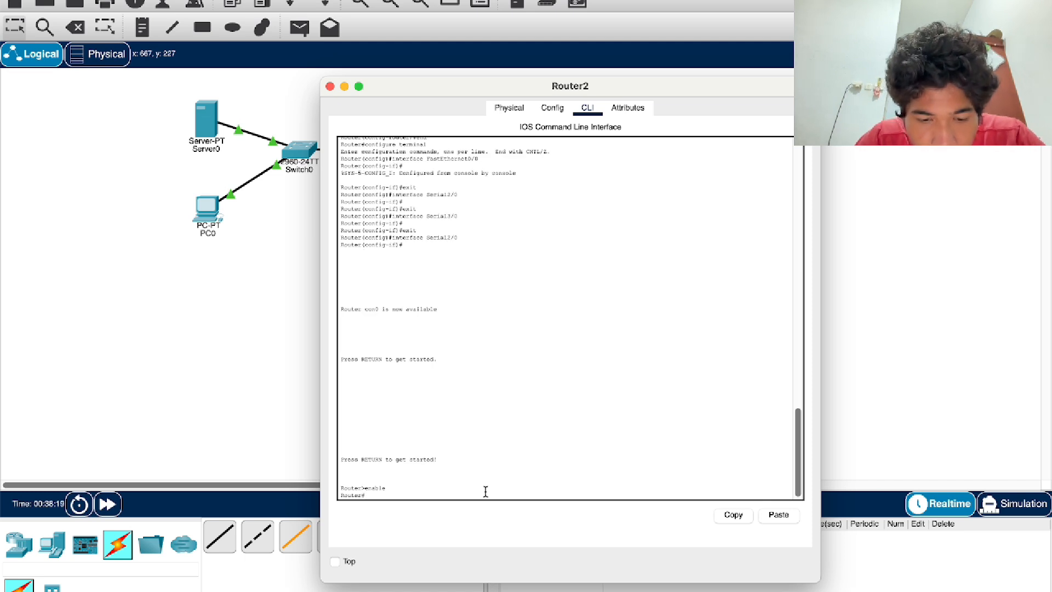
type("conf")
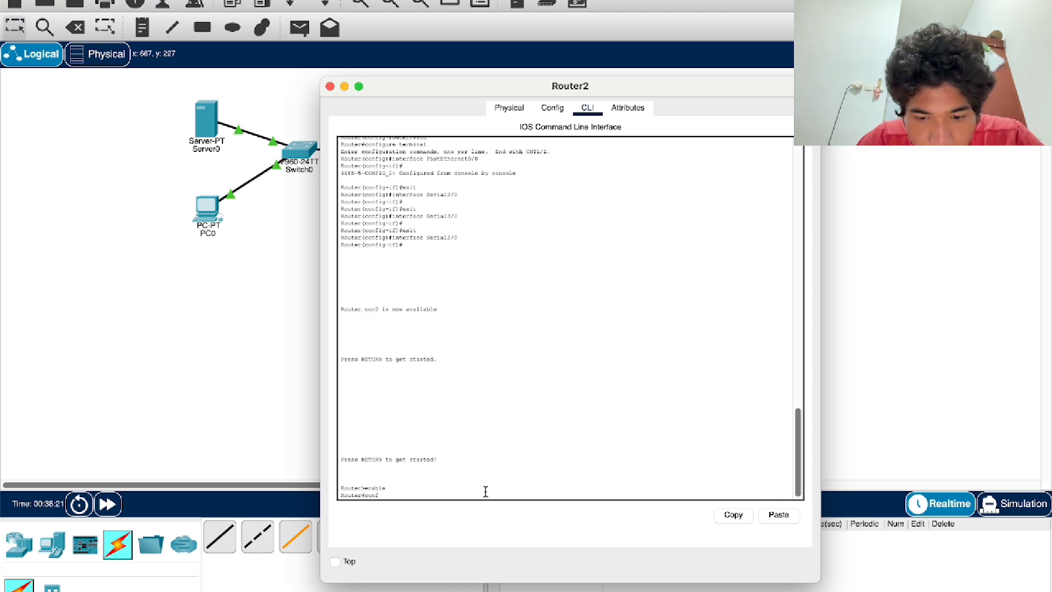
type("igure")
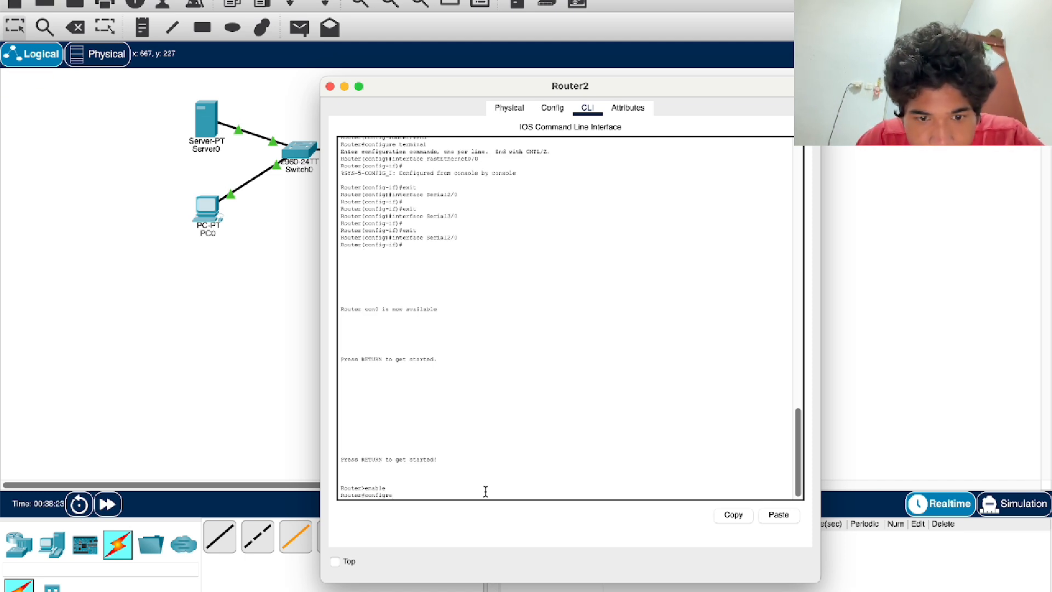
type("ure")
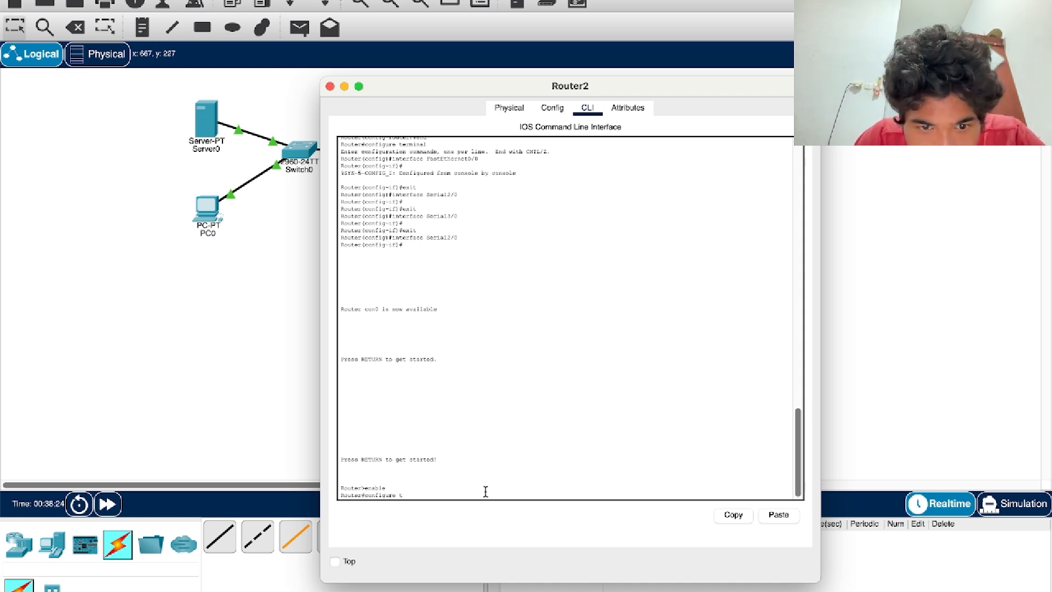
type(" t")
key("Return")
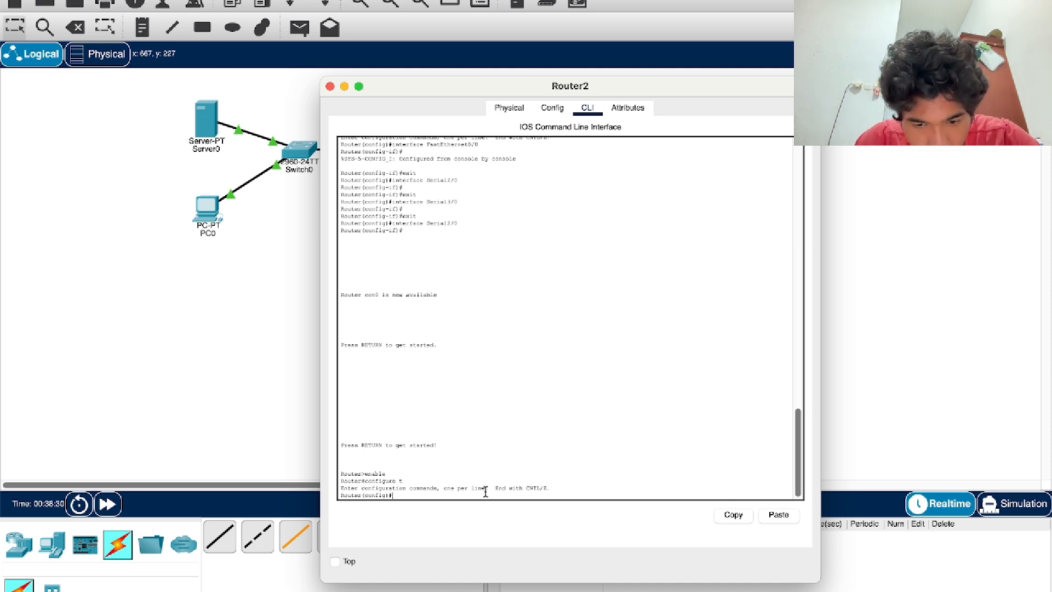
Enter interface configuration mode for f0/0 on Router2
type("inf")
type("er")
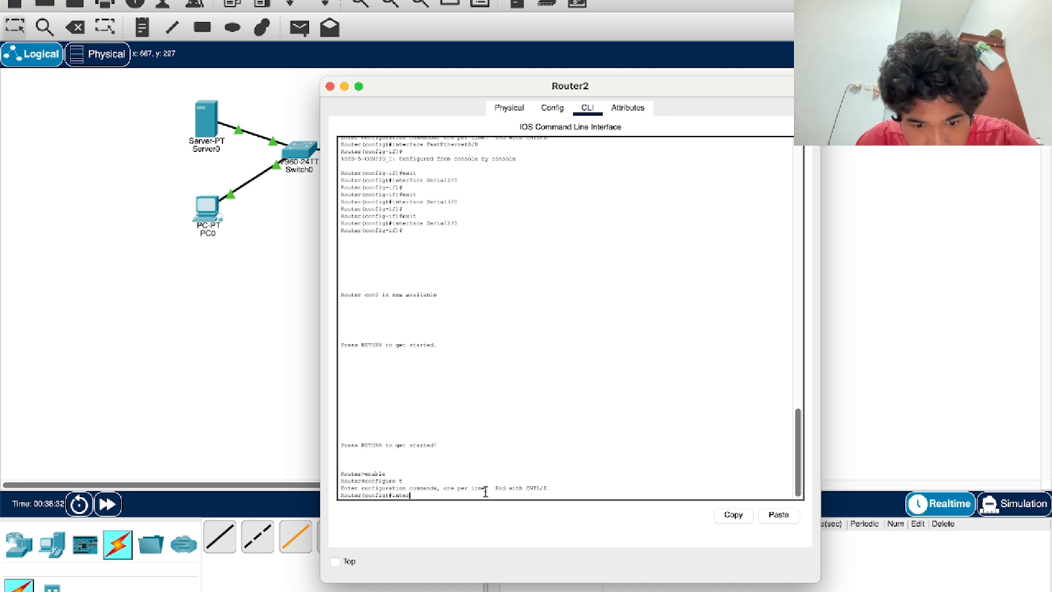
type("face f0")
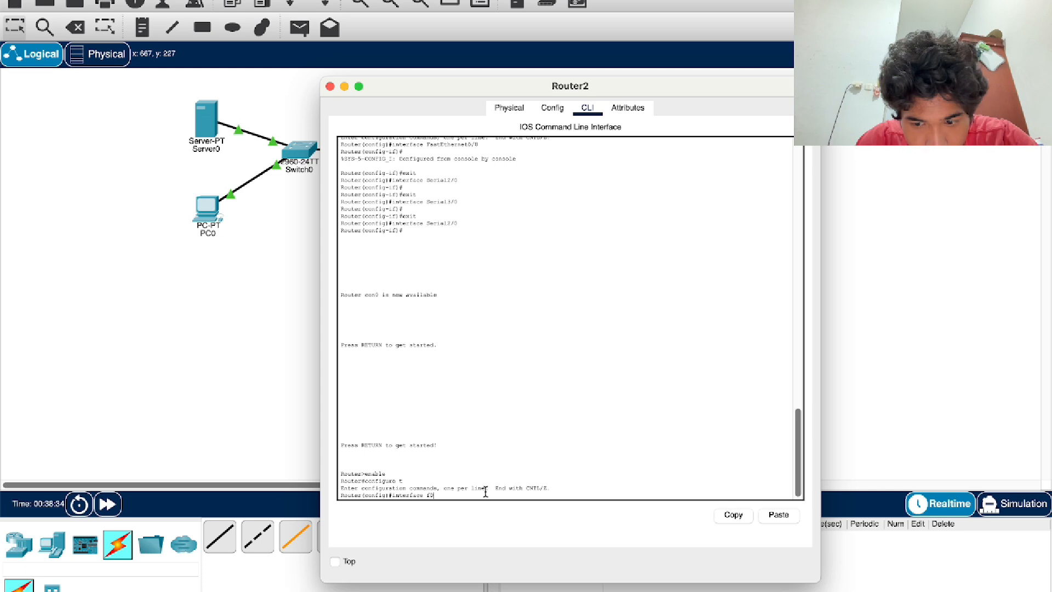
type("/0")
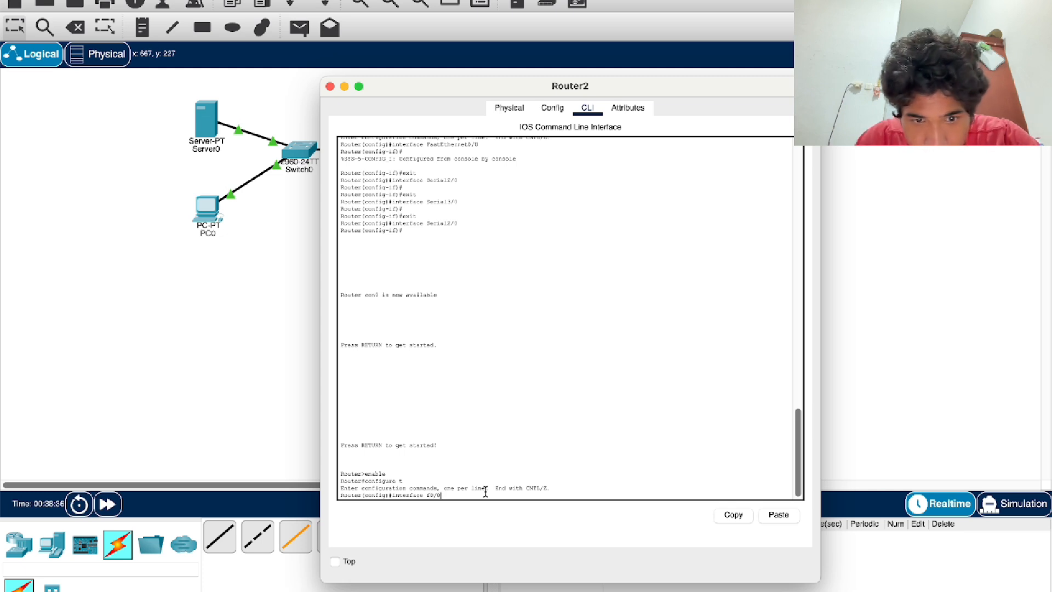
key("Return")
Try to set the IP helper address of Router2's f0/0 interface to 192.168.10.2
type("ip ")
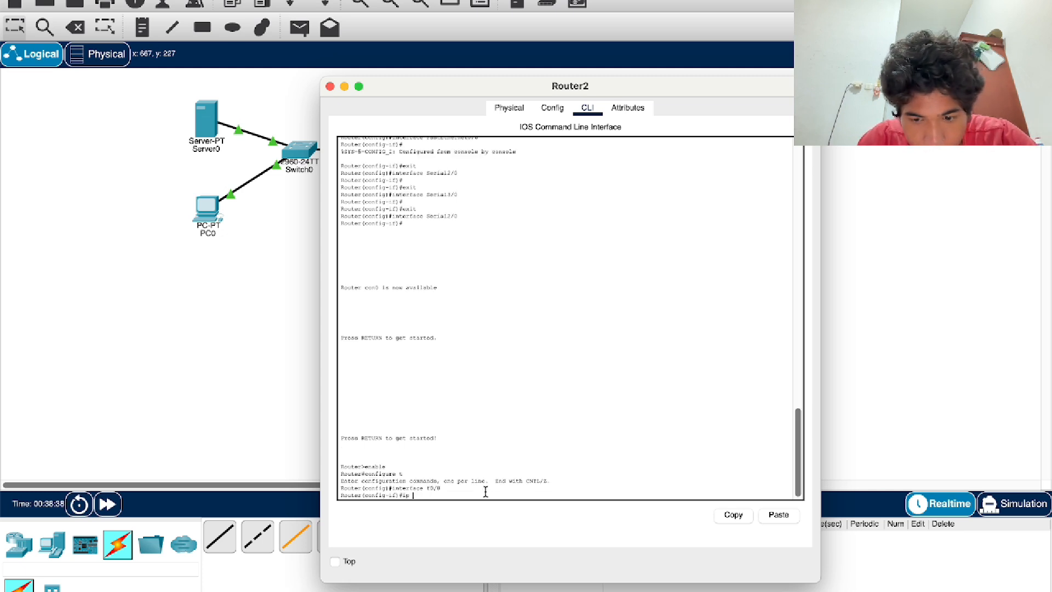
type("helper")
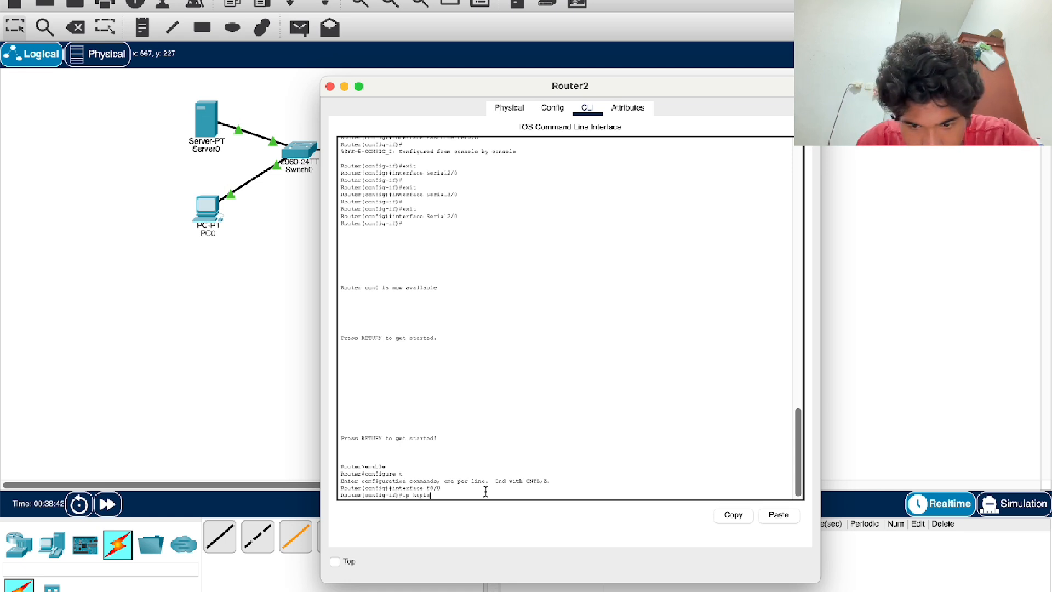
type("-a")
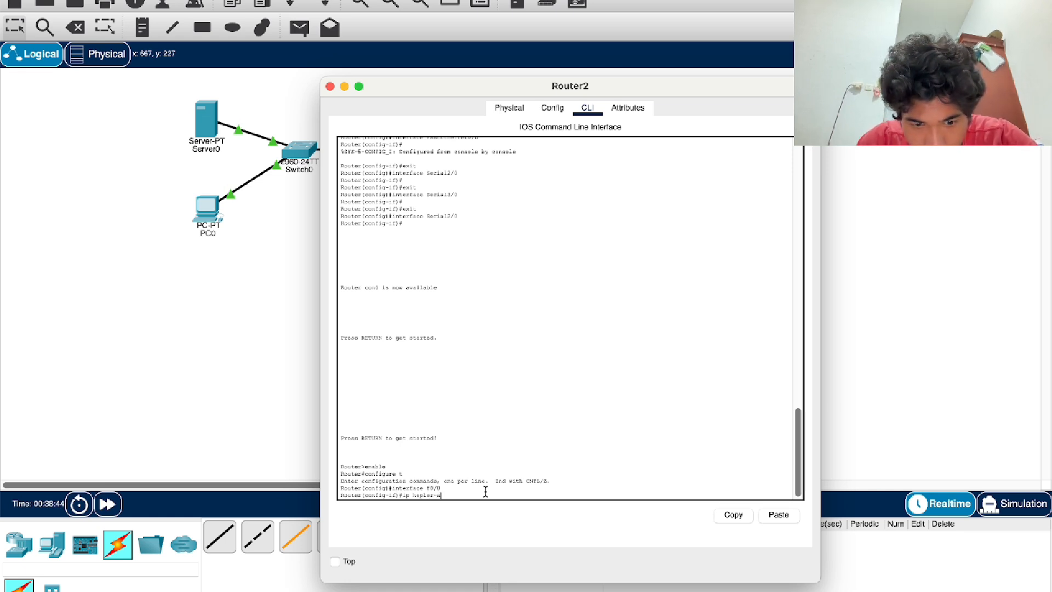
type("ddress ")
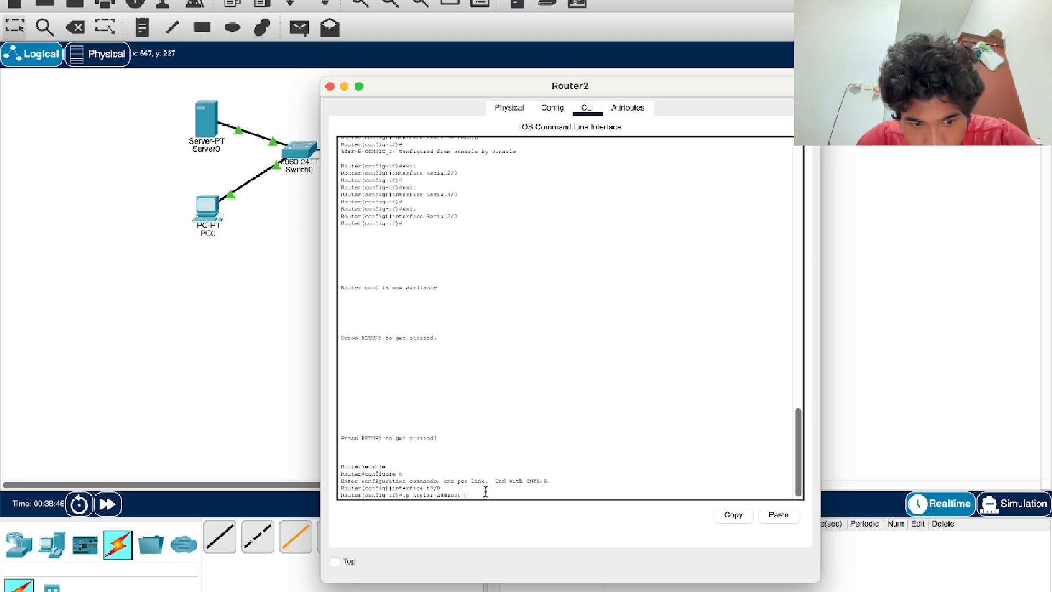
type("192.1")
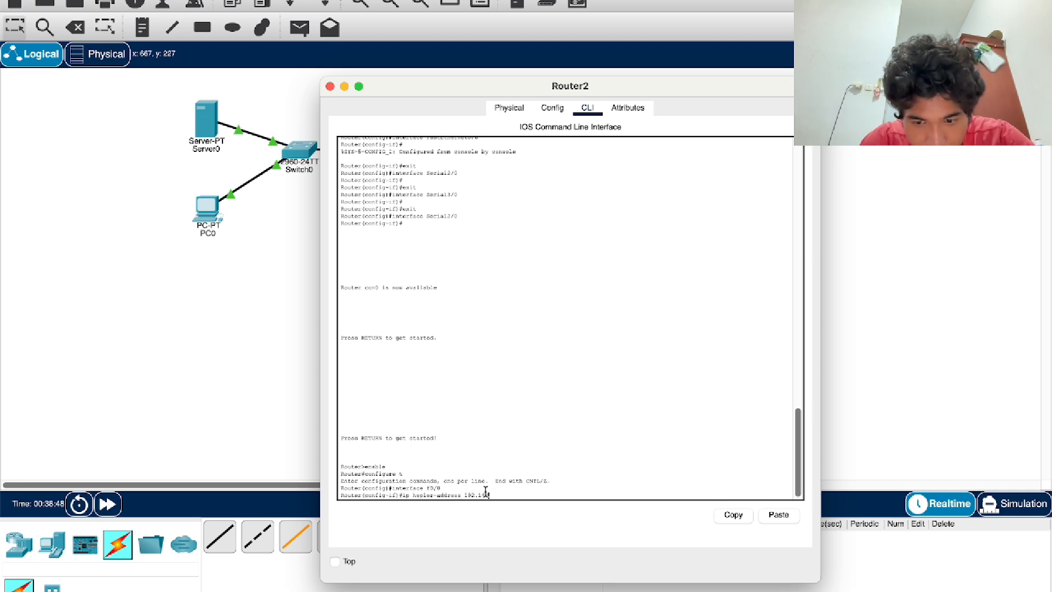
type("68.10.2")
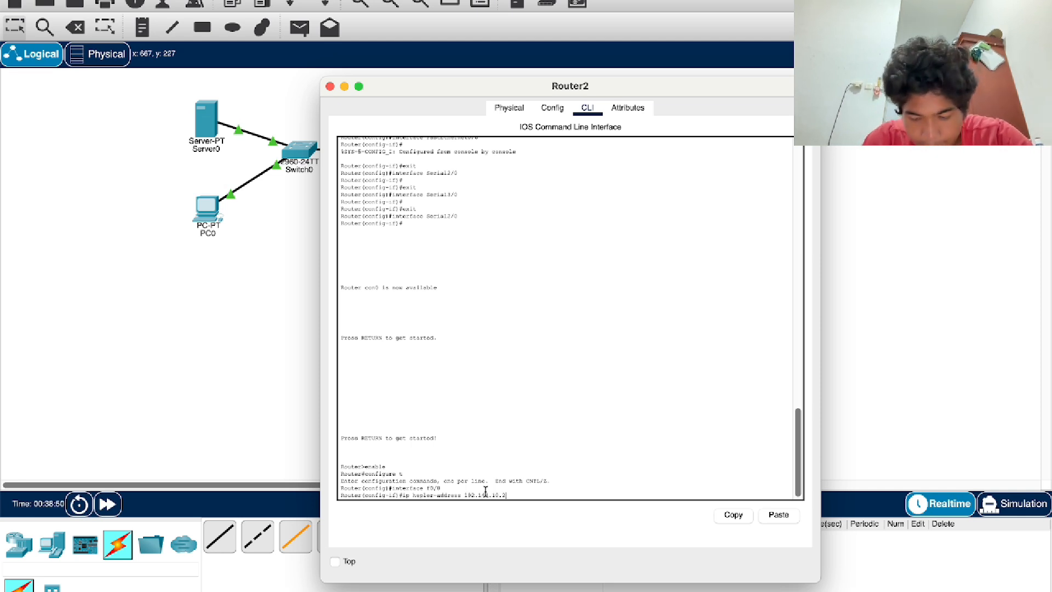
key("Return")
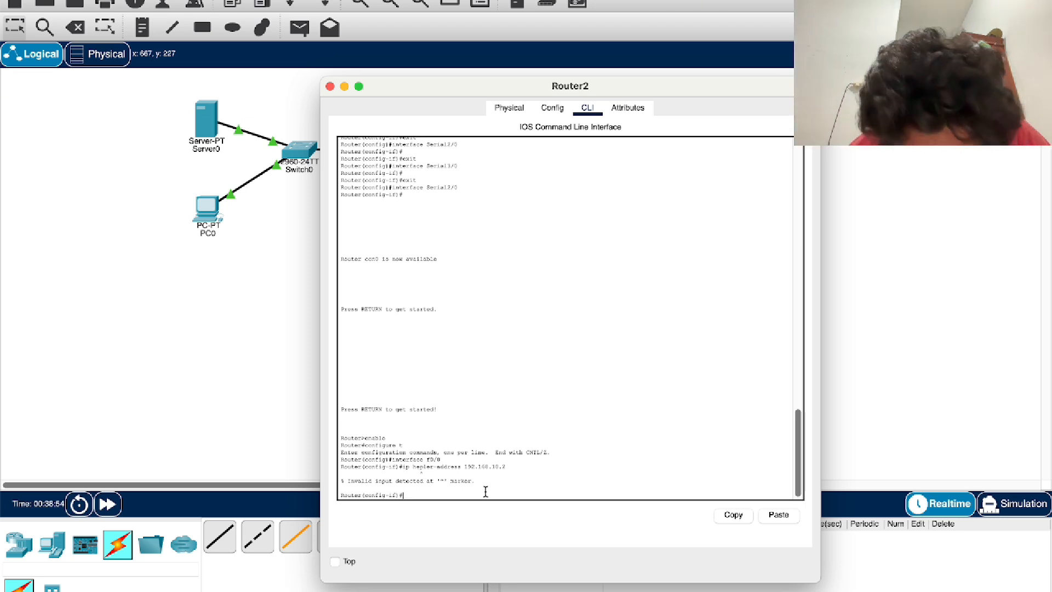
Correct the misspelled command to ip helper-address 192.168.10.2 for Router2's f0/0 interface, run it and close the router's window
key("Up")
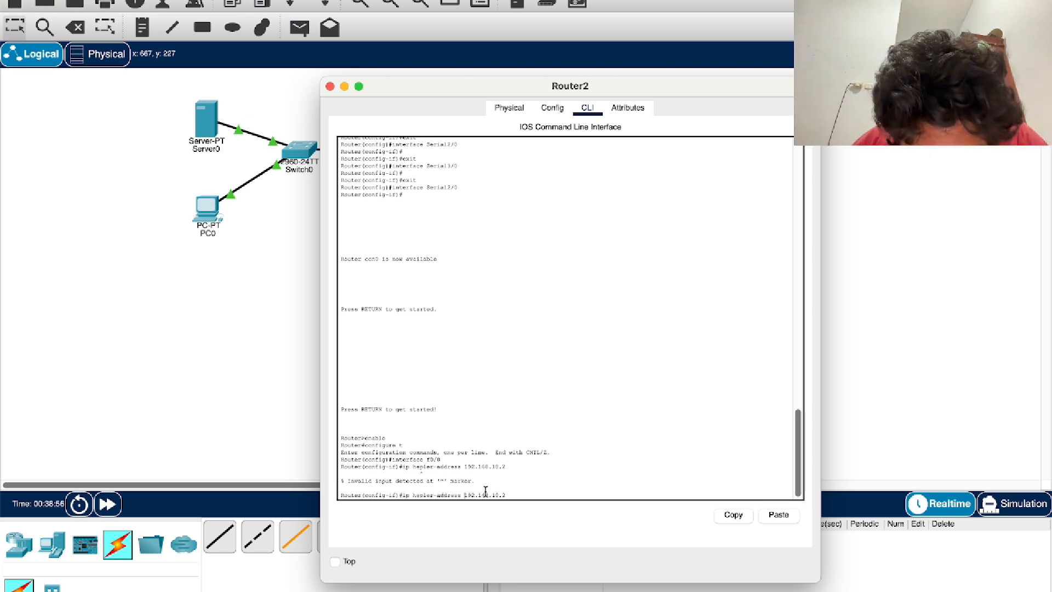
key("Left")
key("Left")
key("Left")
key("Left")
key("Left")
key("Left")
key("BackSpace")
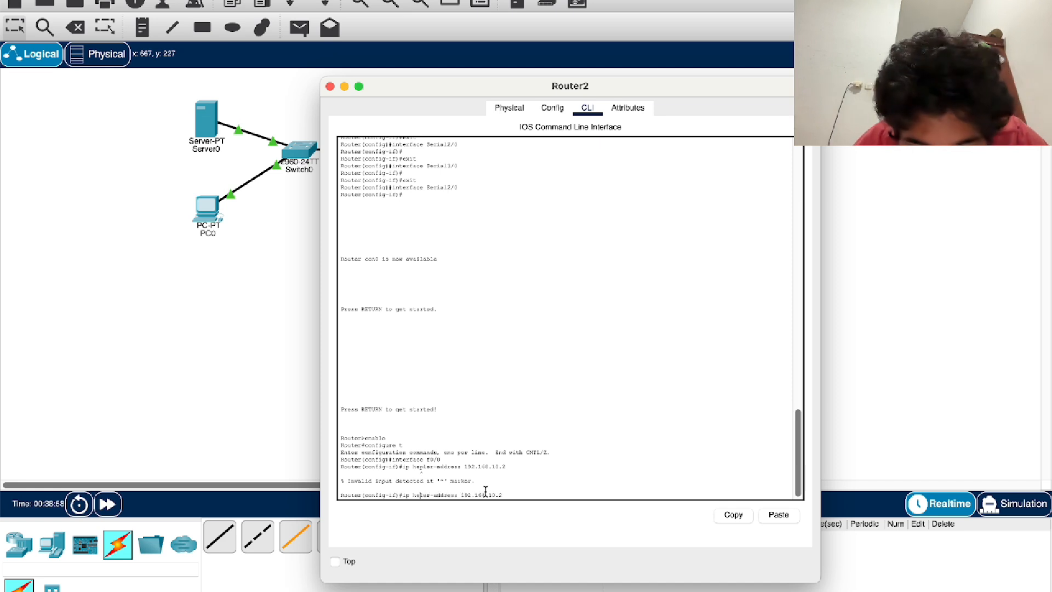
type("p")
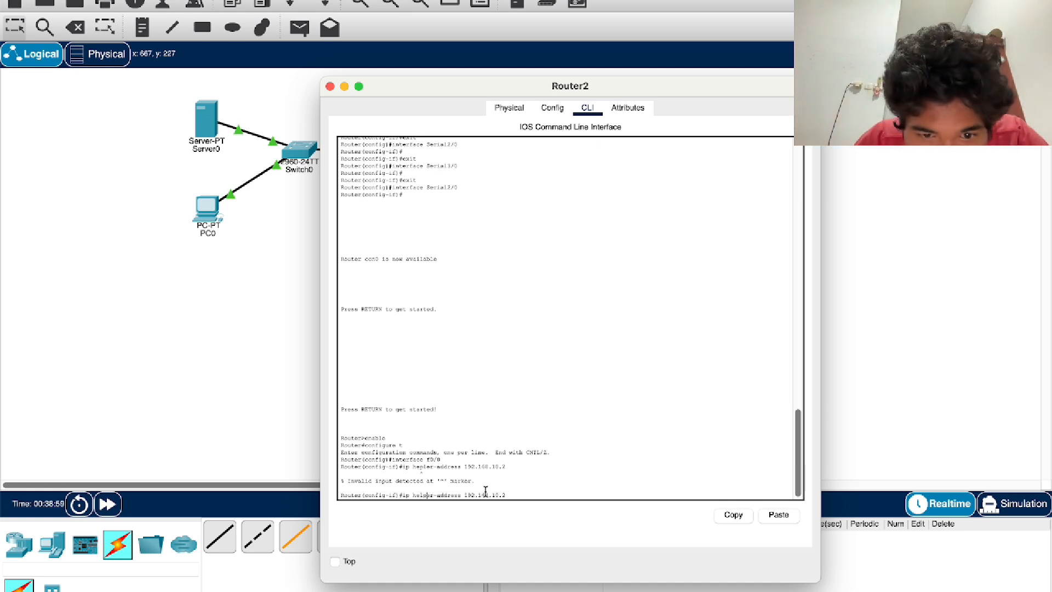
key("Return")
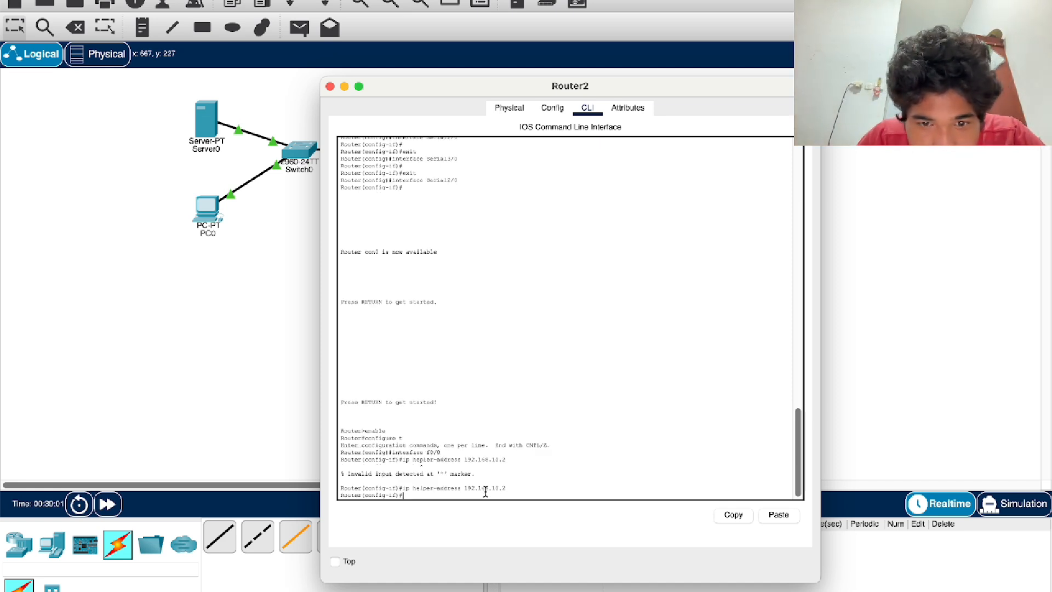
left_click(329, 87)
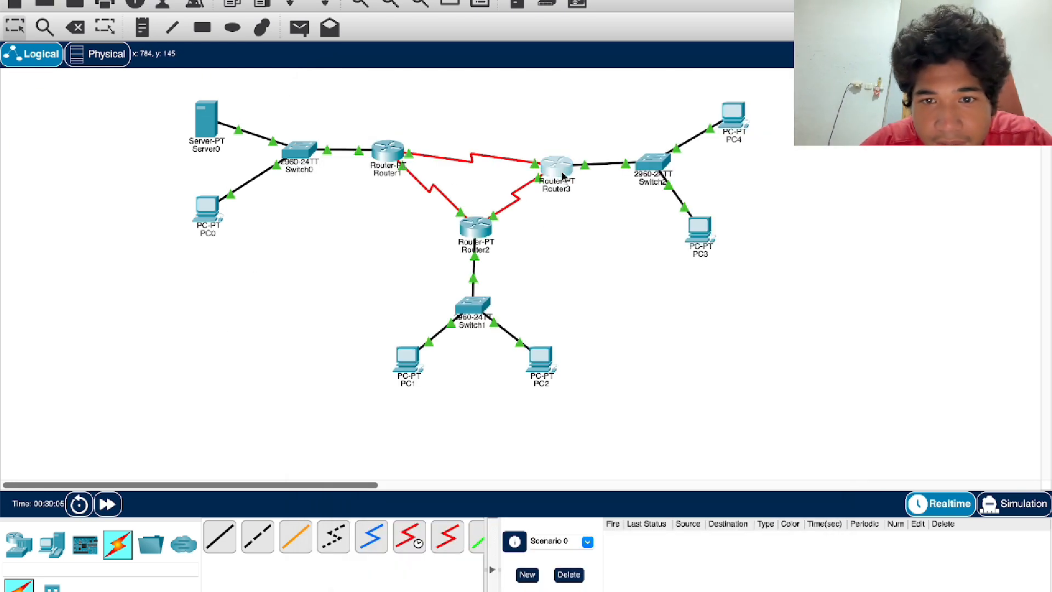
Enter global configuration mode on Router3's command line with enable and conf t
left_click(563, 176)
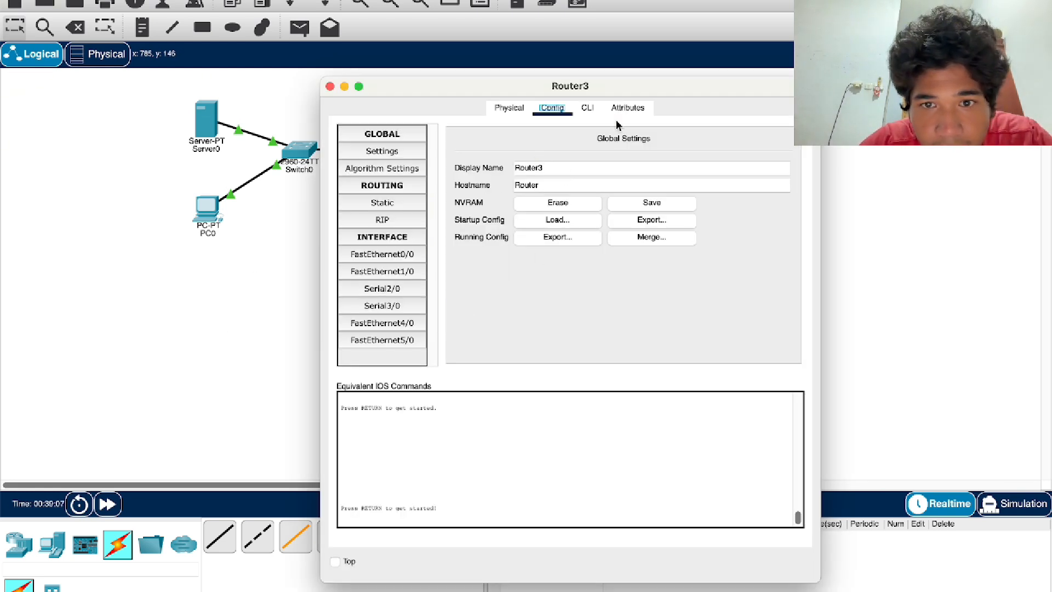
left_click(587, 108)
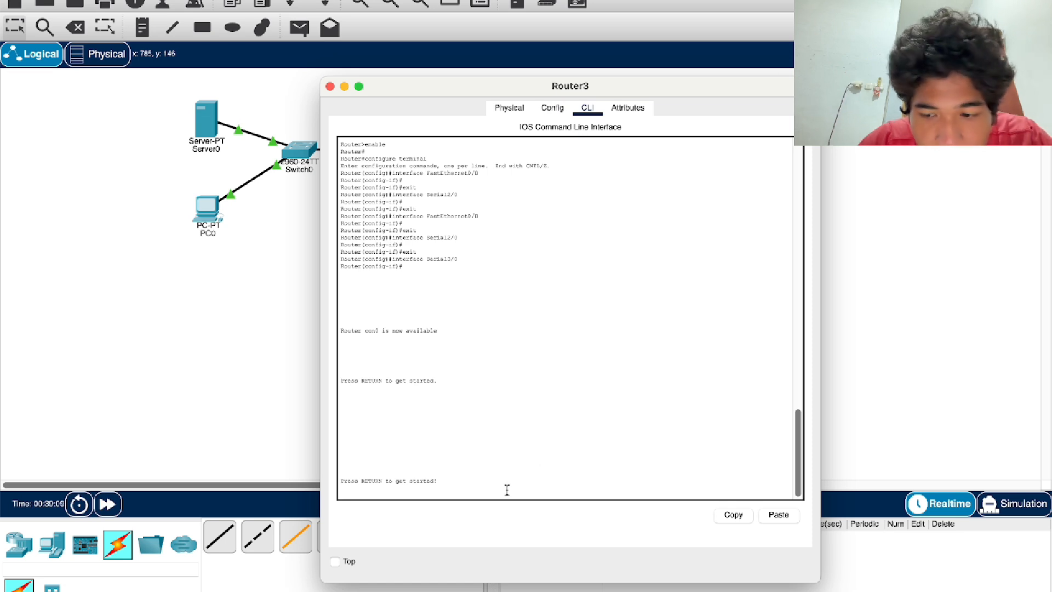
key("Return")
type("enable")
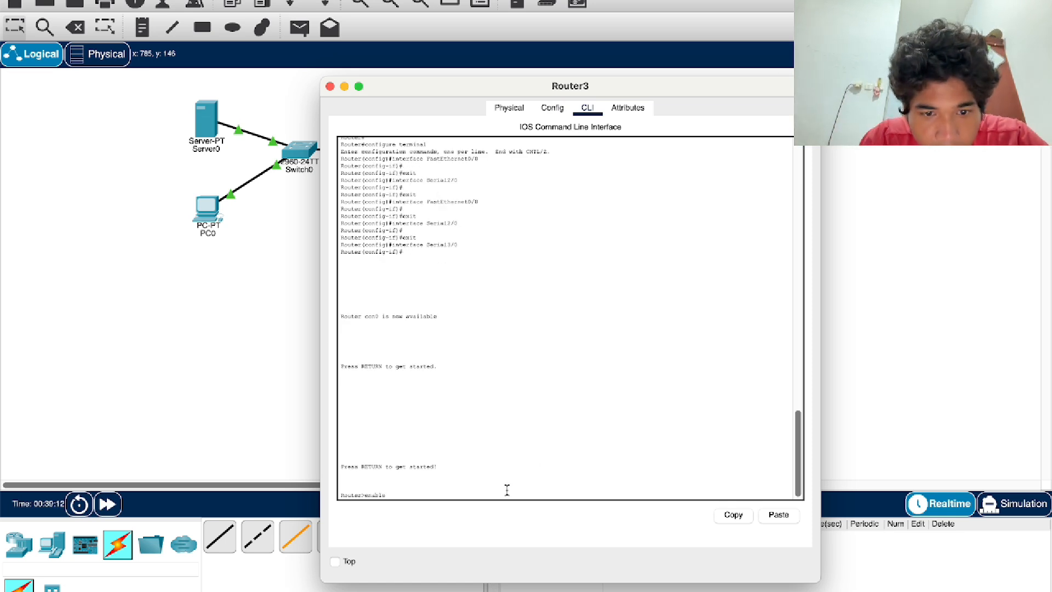
key("Return")
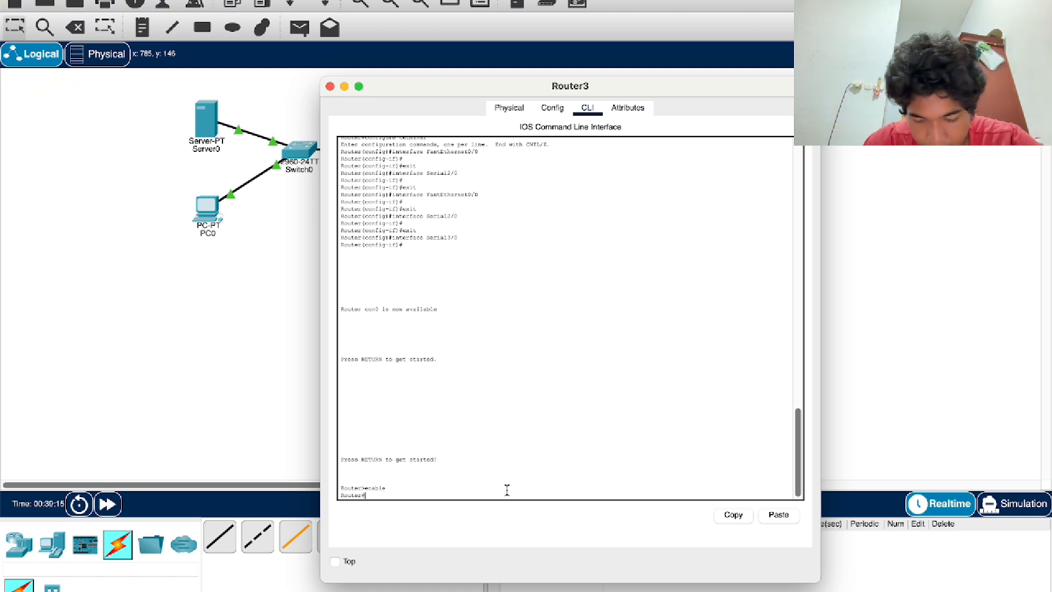
type("conf t")
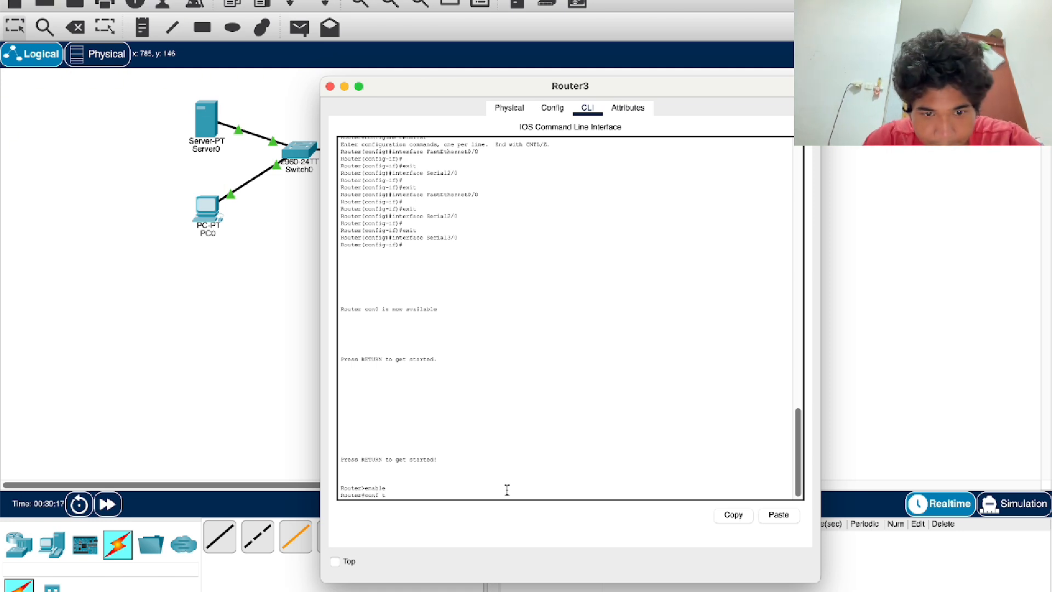
key("Return")
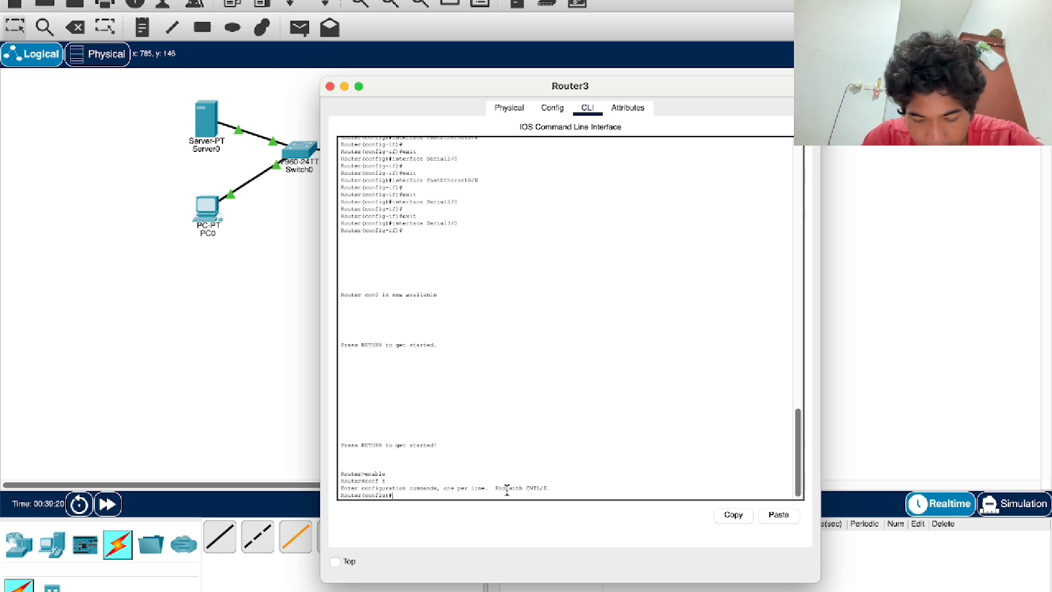
Enter interface configuration mode for f0/0 on Router3
type("interfa")
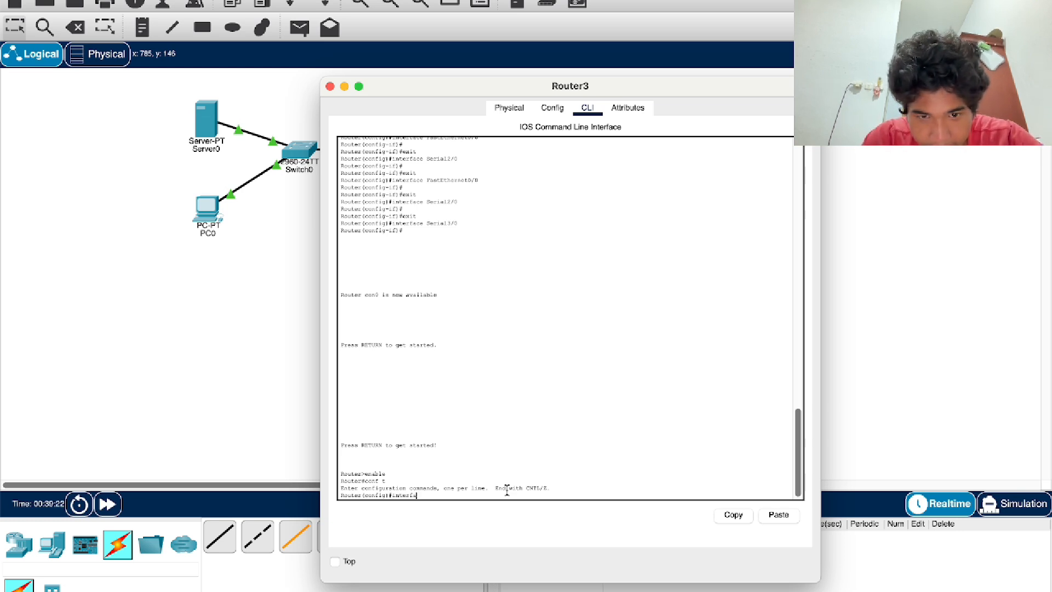
type("ce f0")
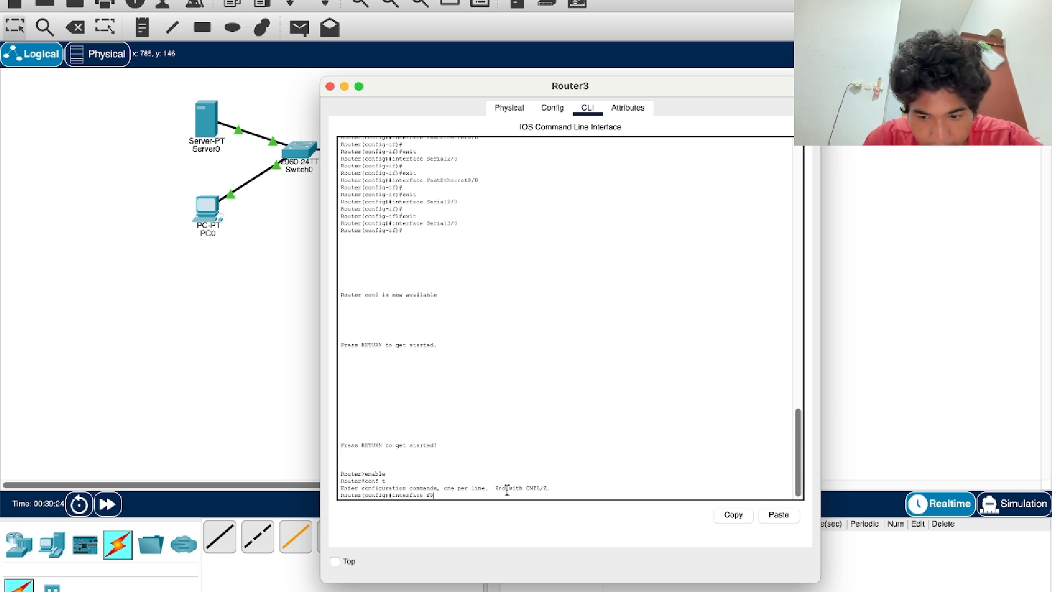
type("/0")
key("Return")
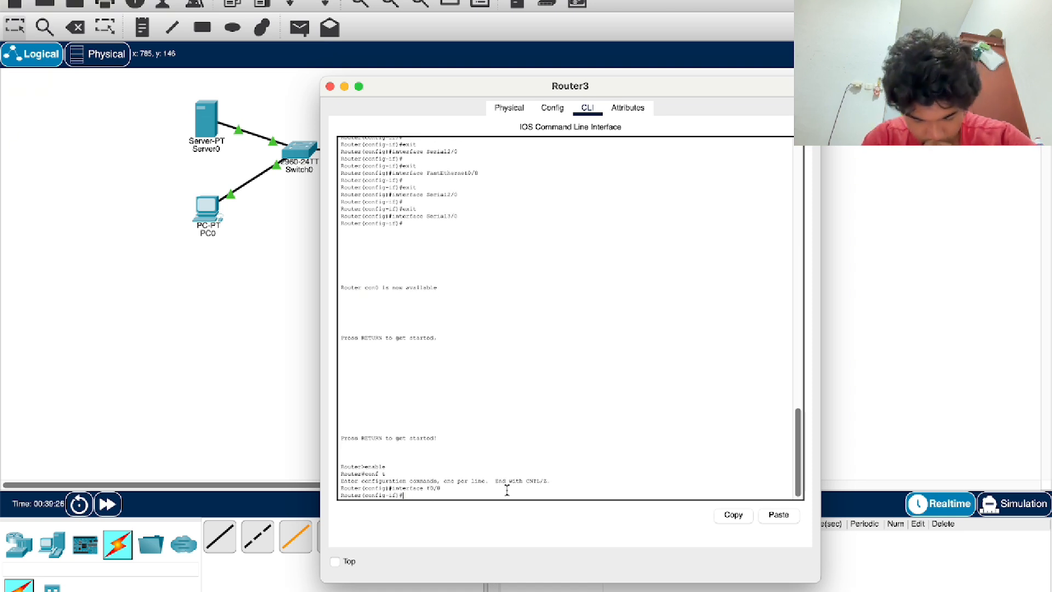
Set the IP helper address of Router3's f0/0 interface to 192.168.10.2 and close the router's window
type("ip ")
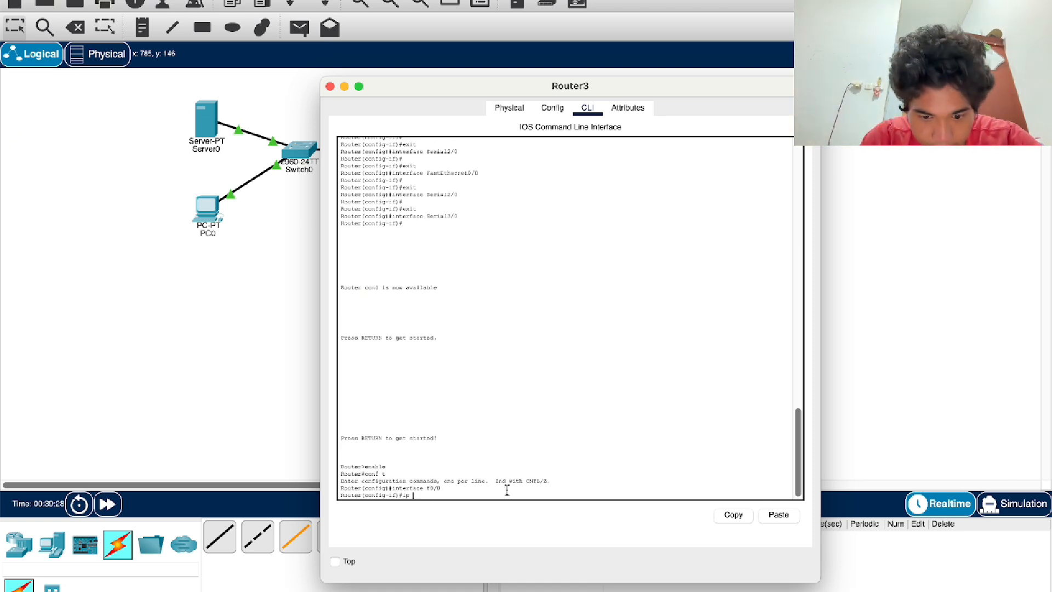
type("ael")
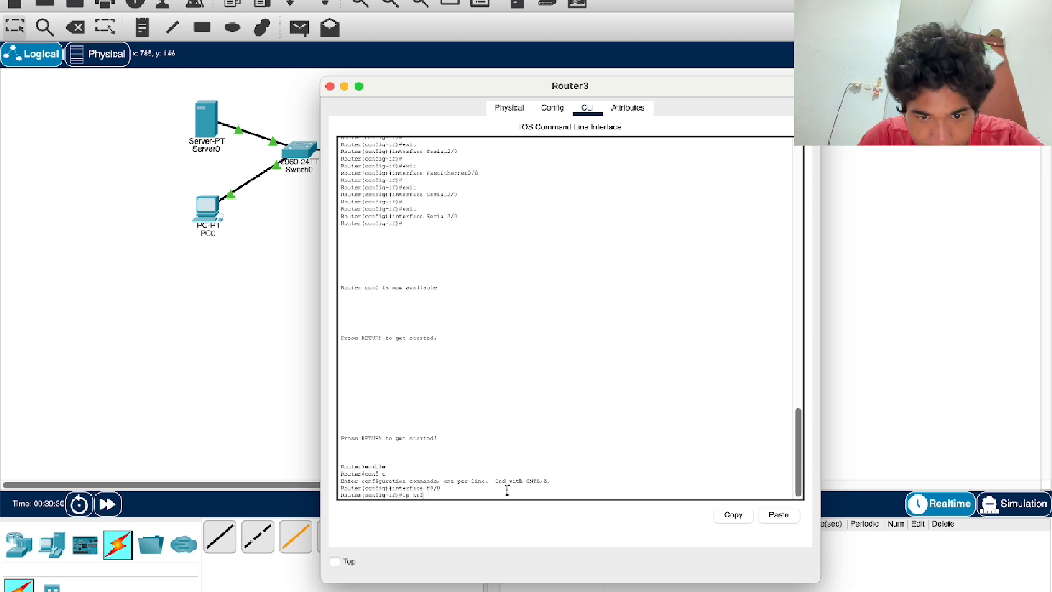
type("per-")
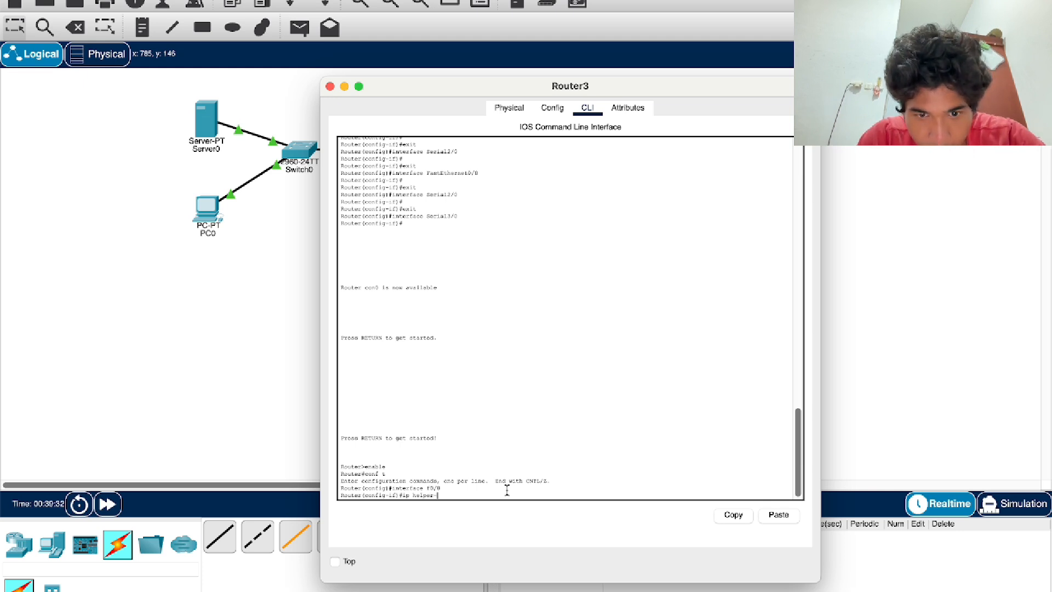
type("address 1")
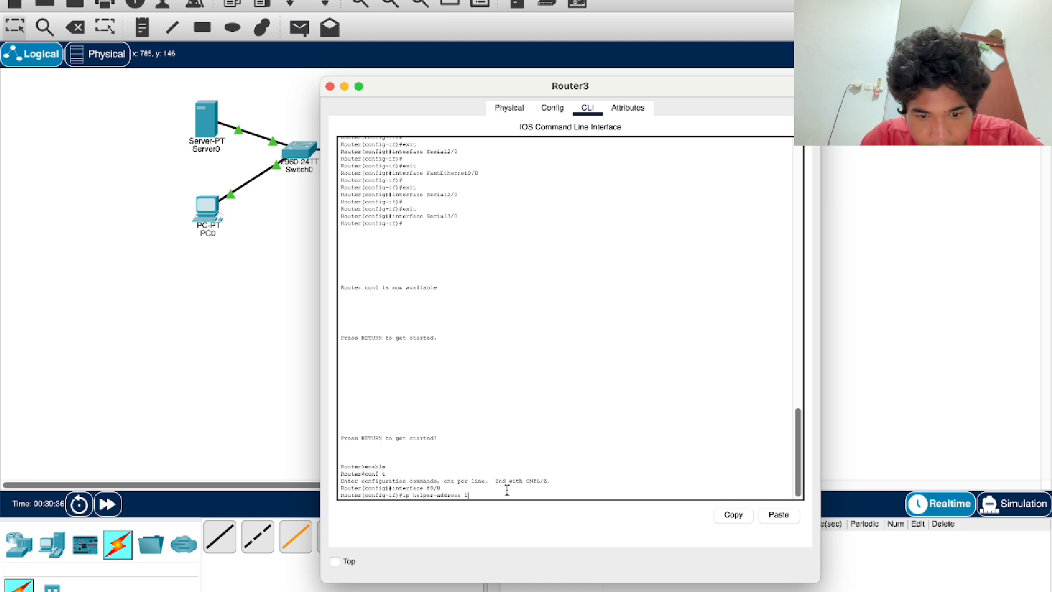
type("92.1")
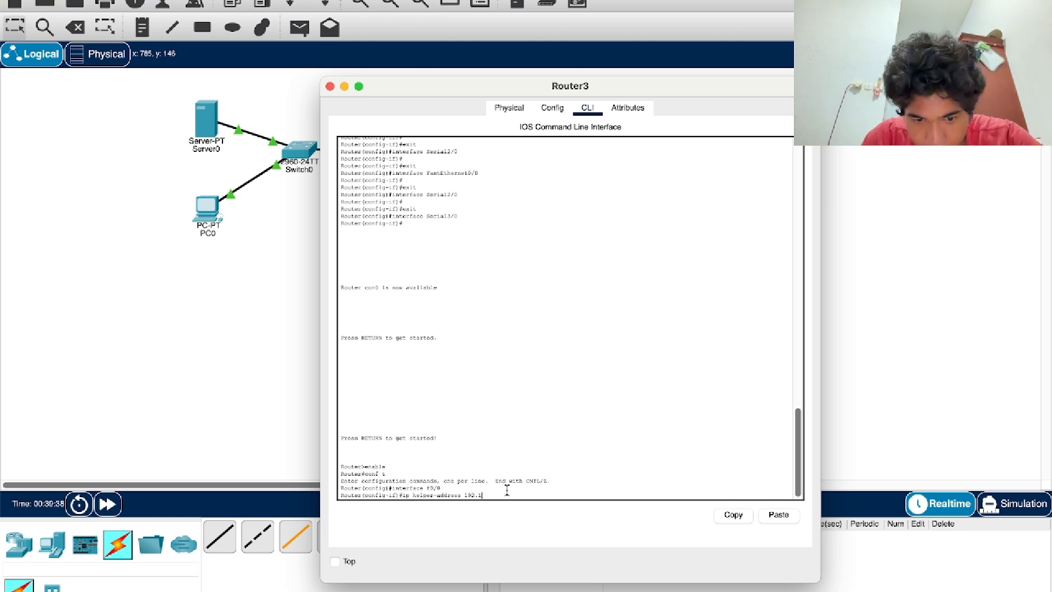
type("68.")
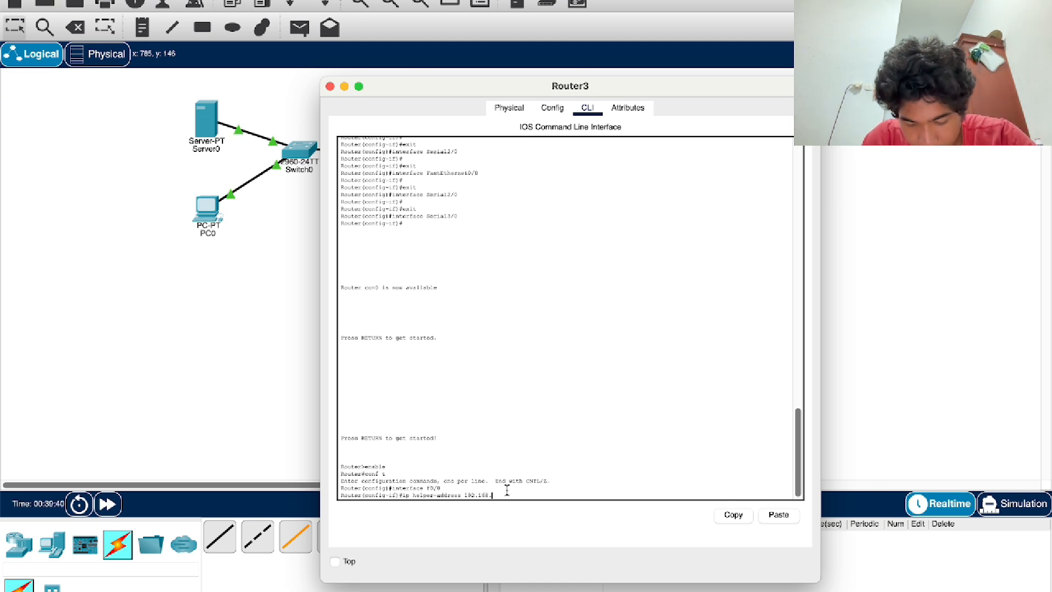
type("10.2")
key("Return")
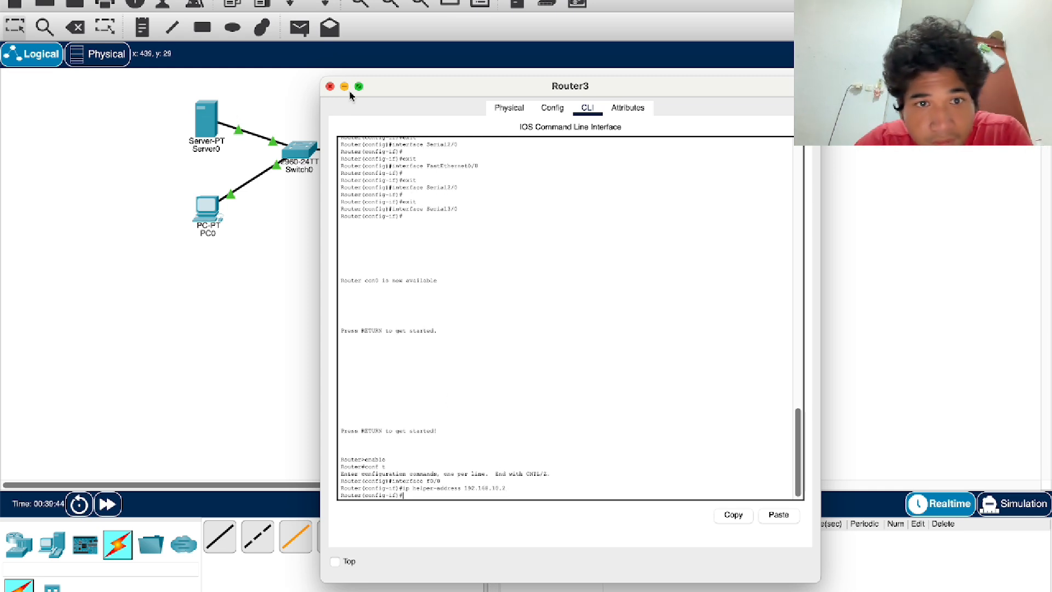
left_click(330, 86)
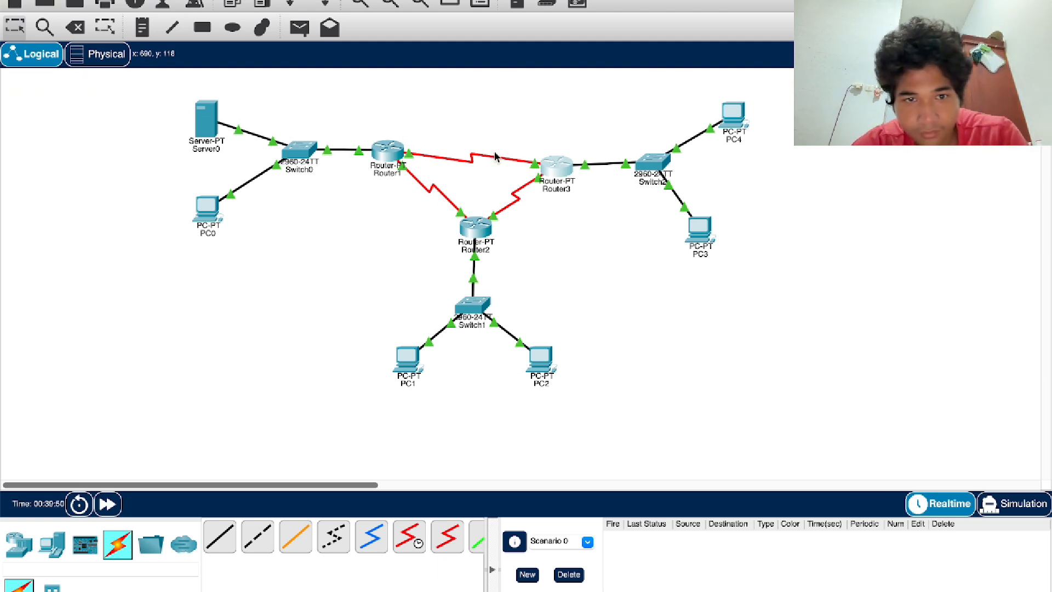
Open Router1's command line and enter global configuration mode with enable and conf t
mouse_move(156, 93)
left_mouse_down()
mouse_move(257, 121)
mouse_move(157, 99)
left_mouse_up()
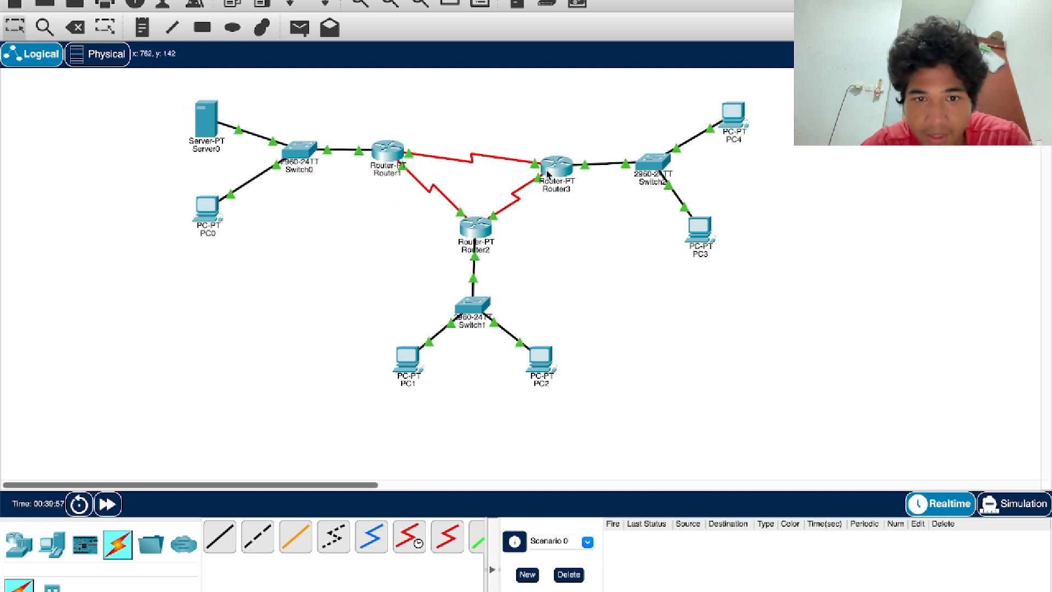
mouse_move(547, 174)
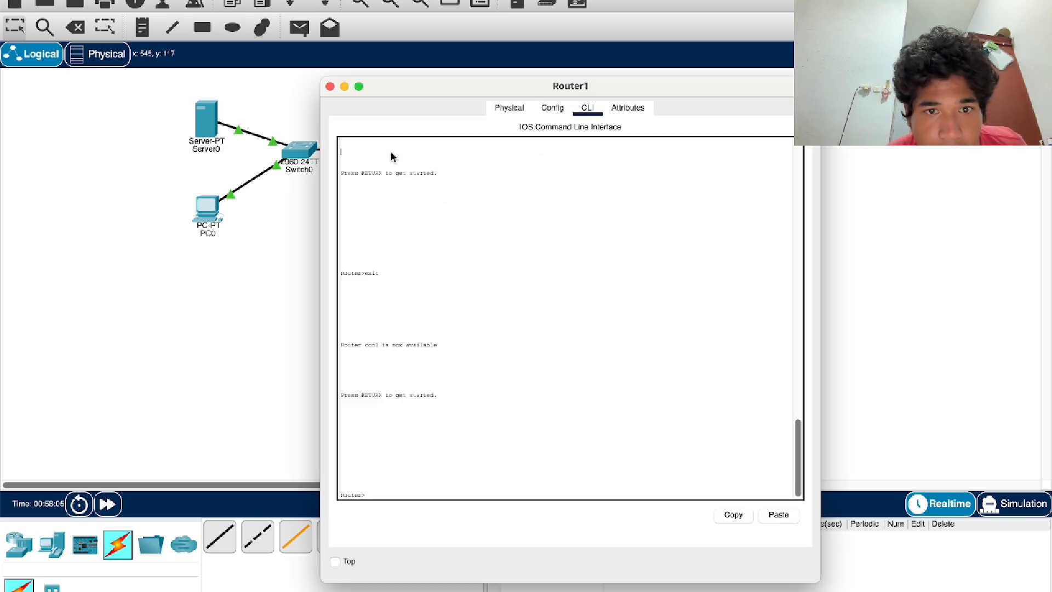
left_click(392, 157)
left_click(510, 109)
left_click(587, 109)
key("Return")
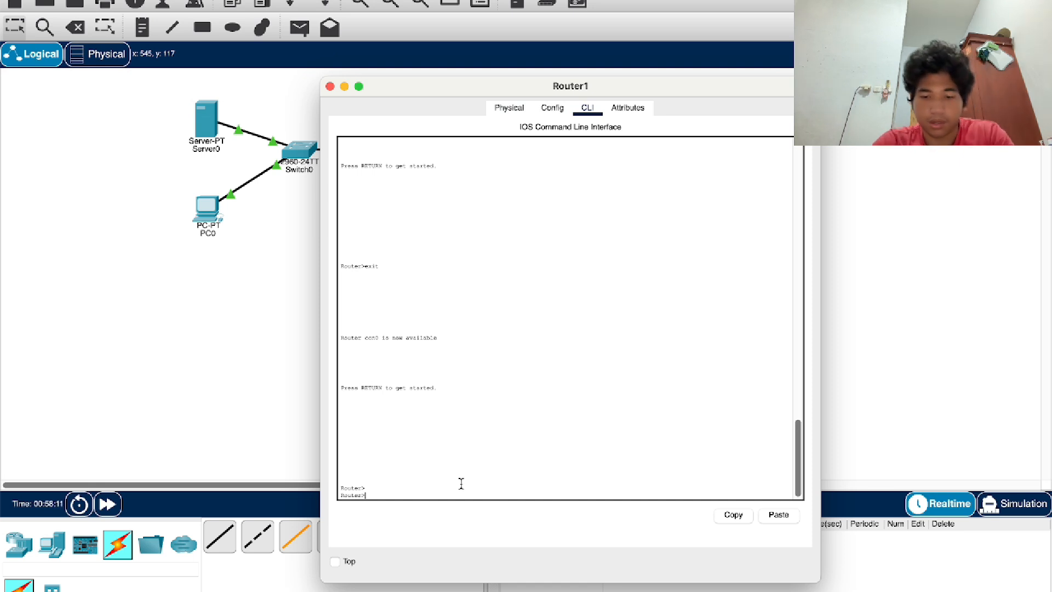
type("enable")
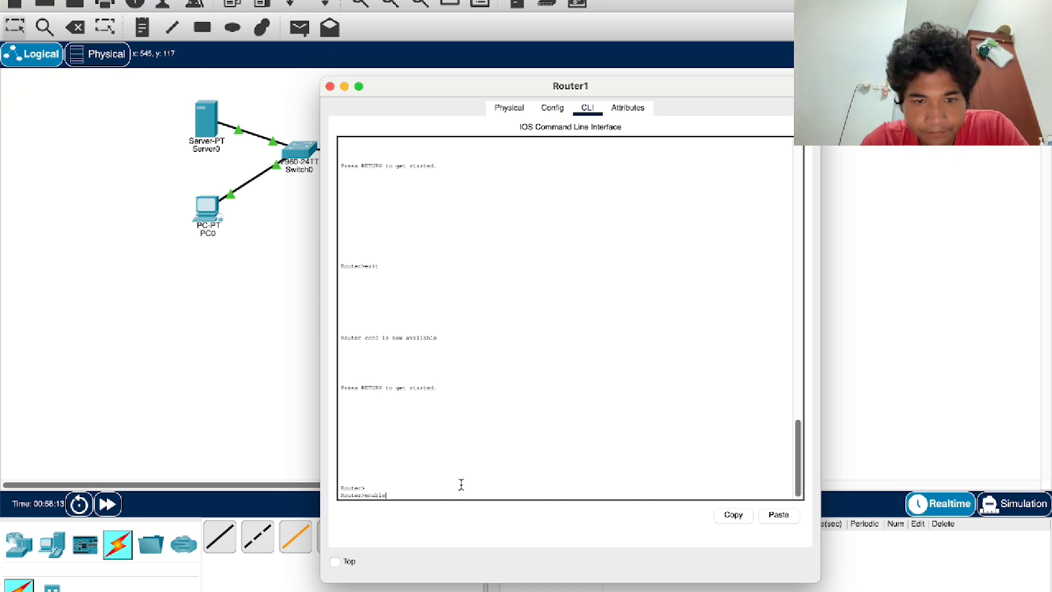
key("Return")
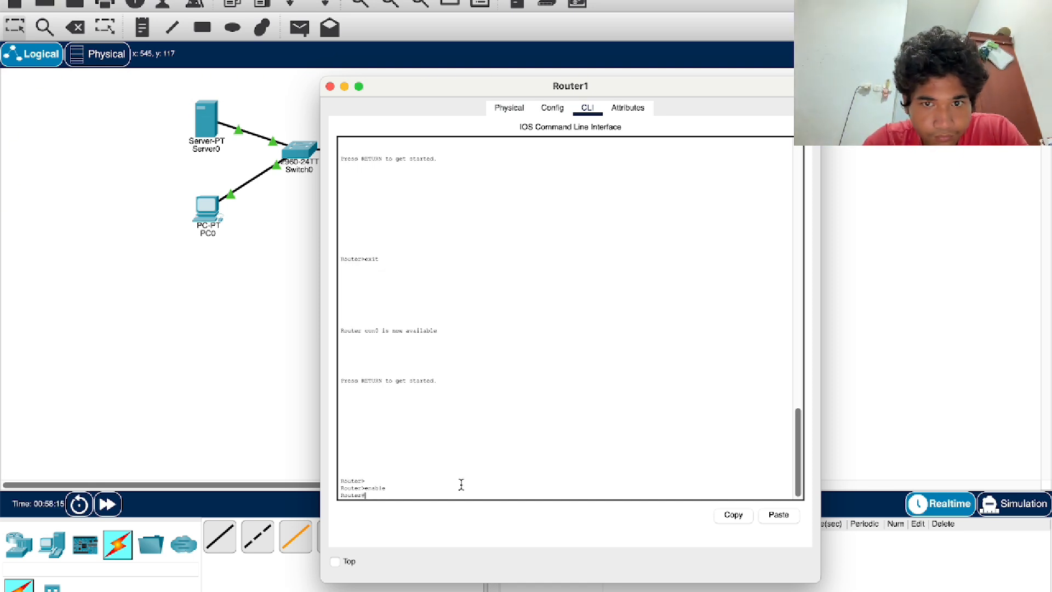
type("conf")
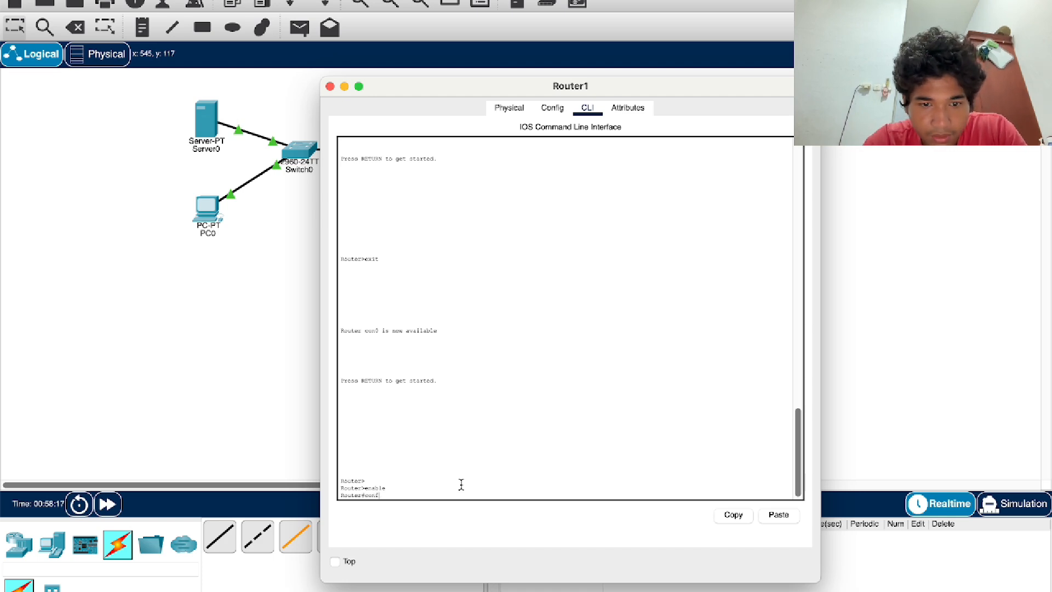
type(" t")
key("Return")
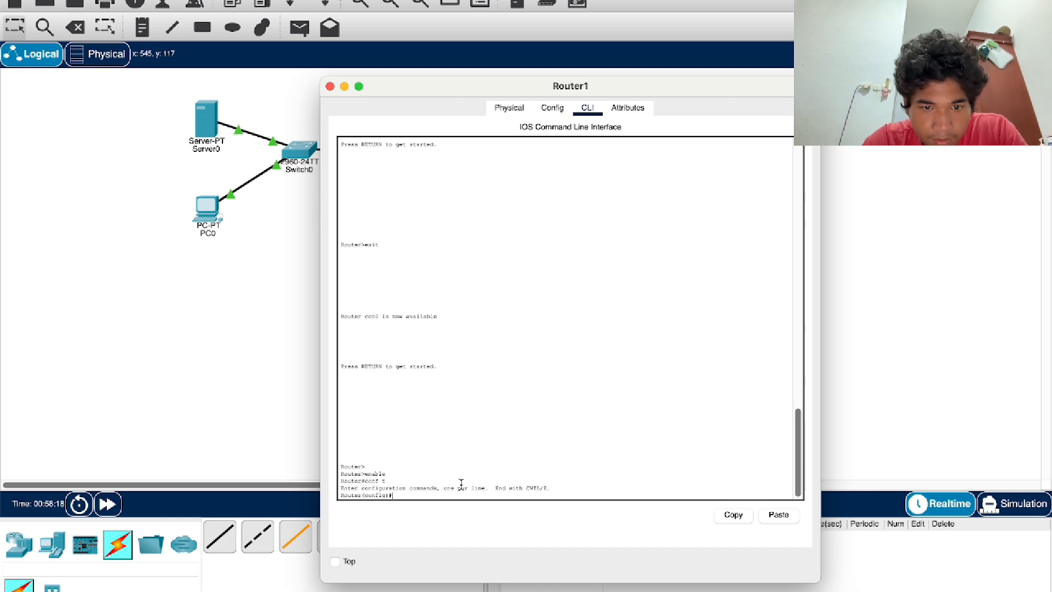
Enter EIGRP router configuration on Router1 with autonomous system number 1
type("router")
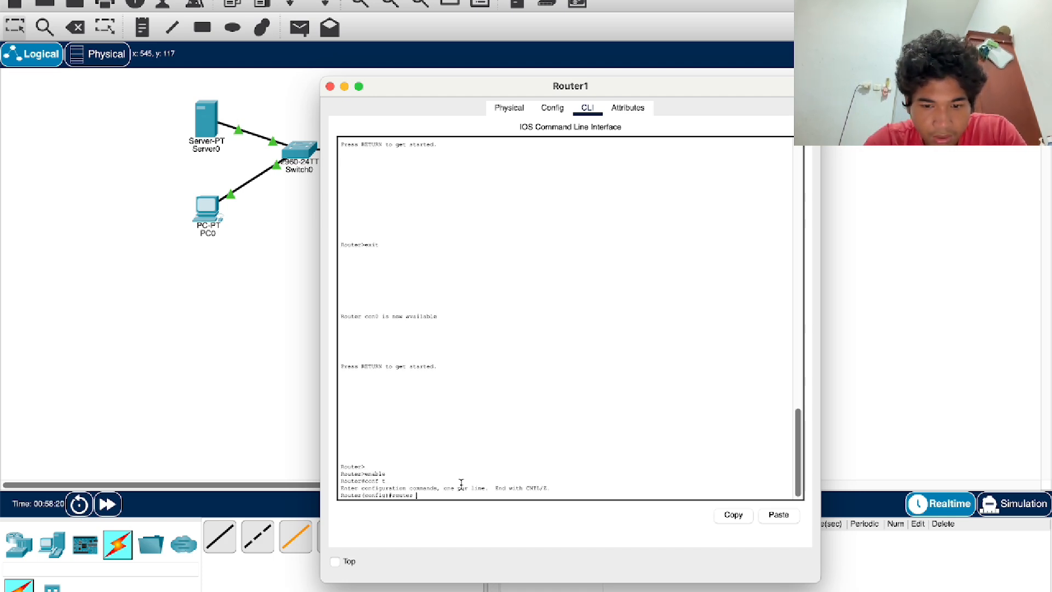
type(" eigrp")
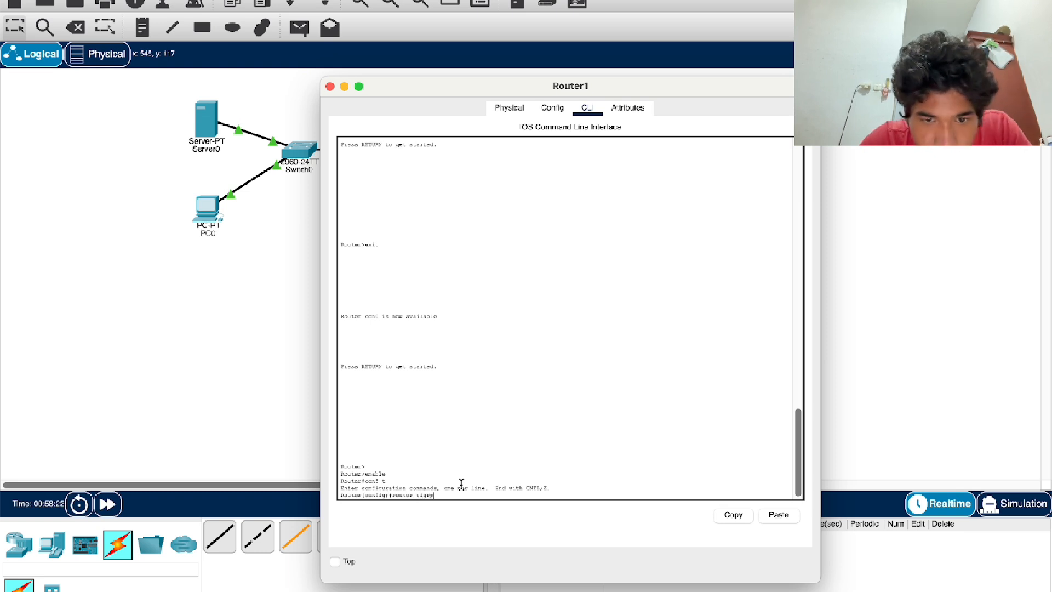
type(" 1")
key("Return")
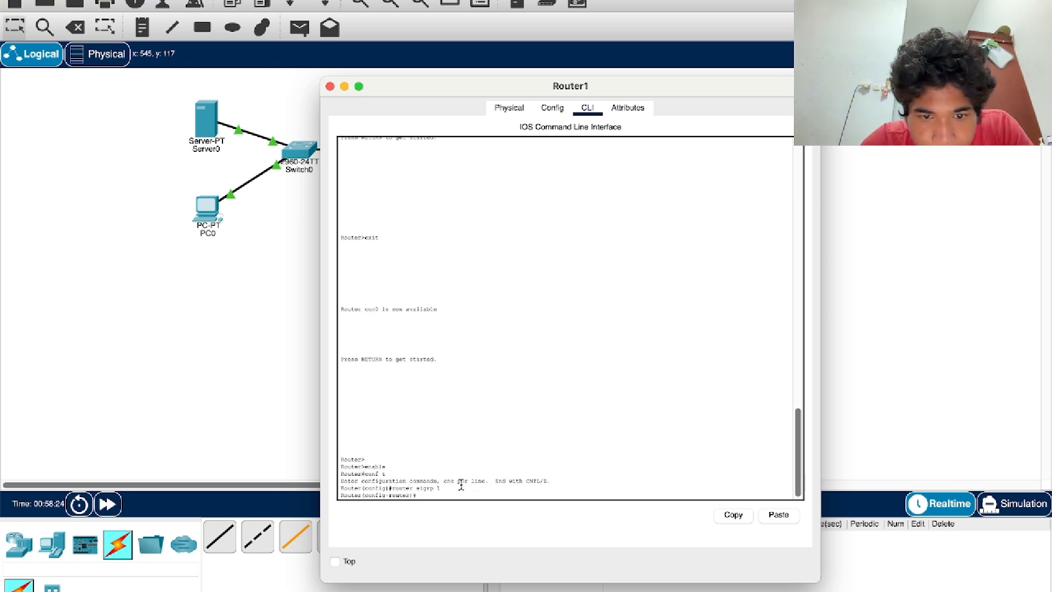
Add network 192.168.10.0 with wildcard mask 0.0.0.255 to Router1's EIGRP 1 process, correcting the misspelled network command
type("netwok")
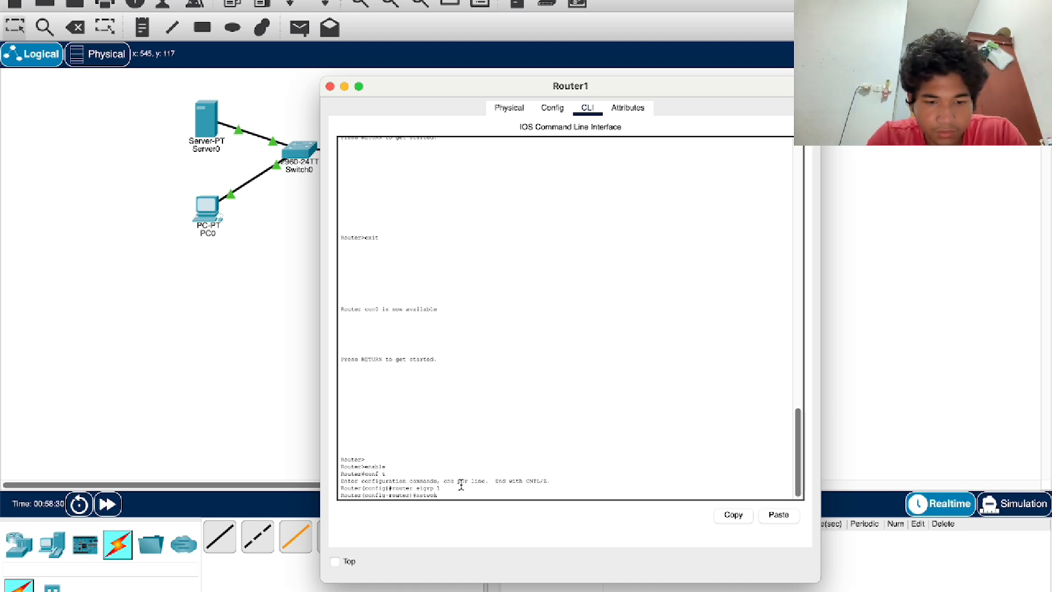
type(" 192.1")
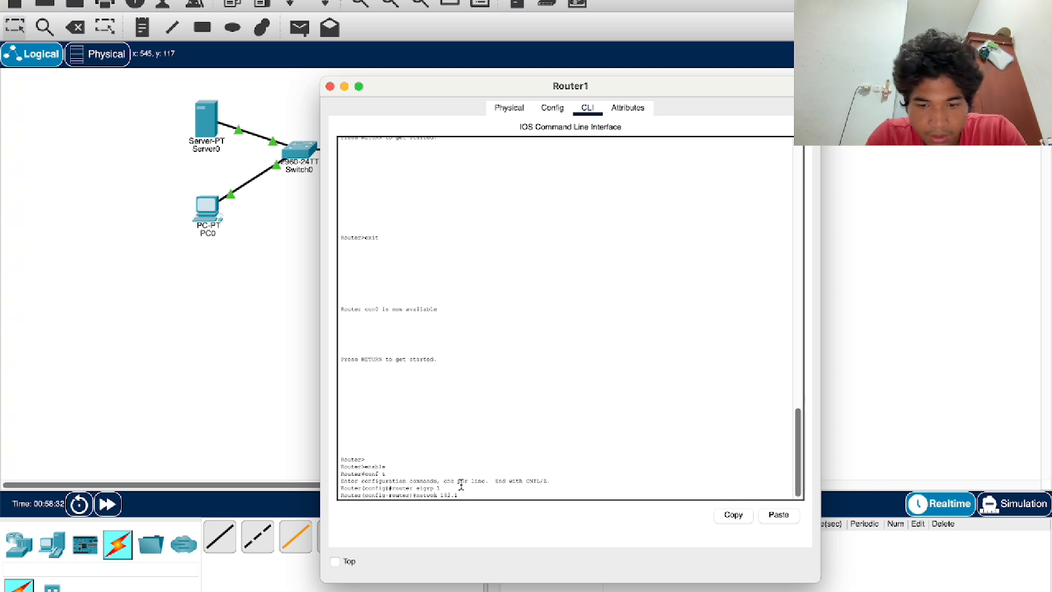
type("68.")
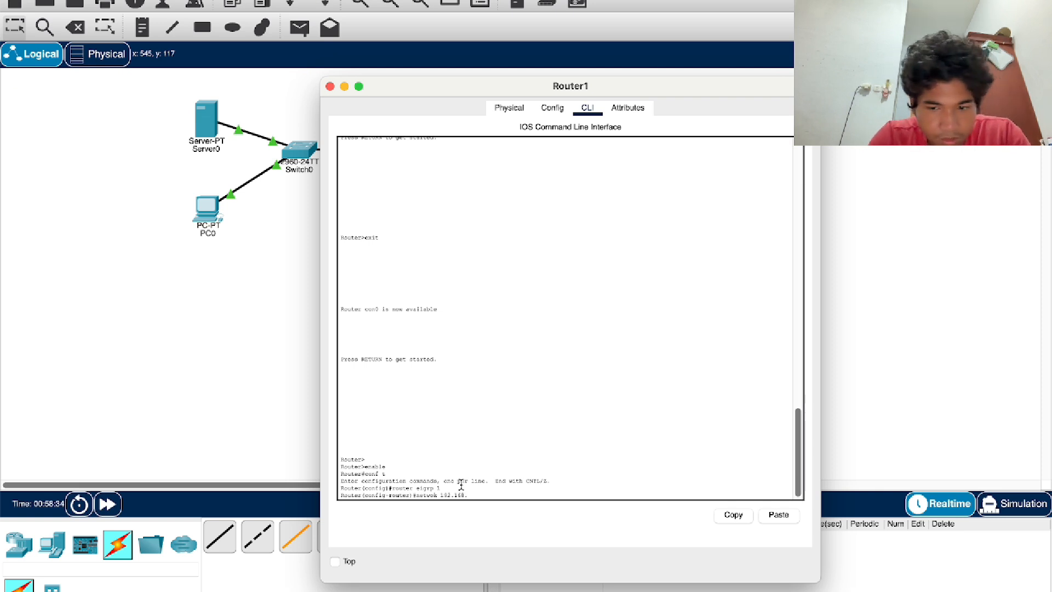
type("10.0 0.0.")
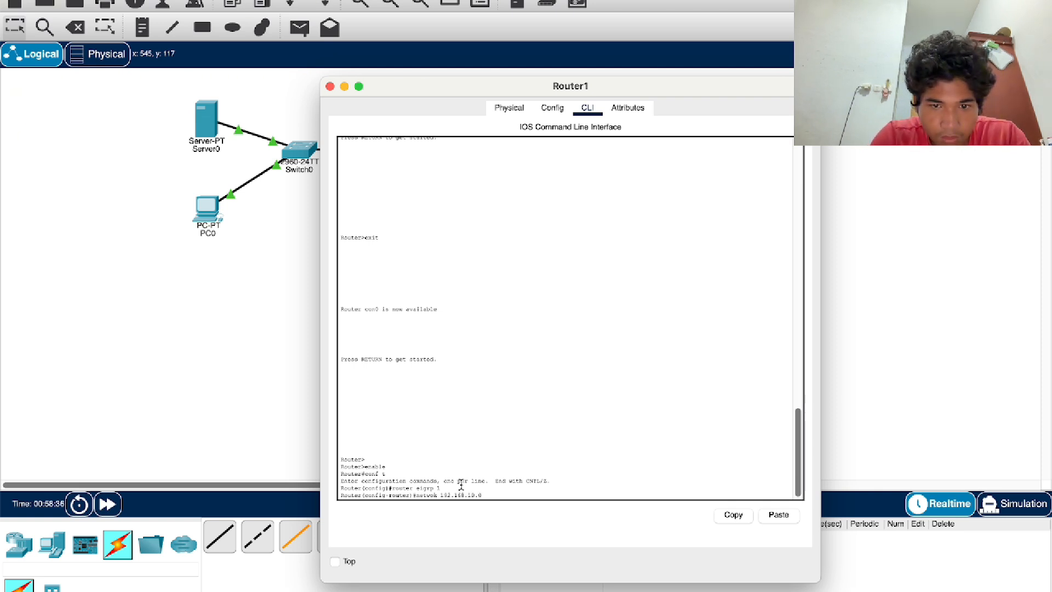
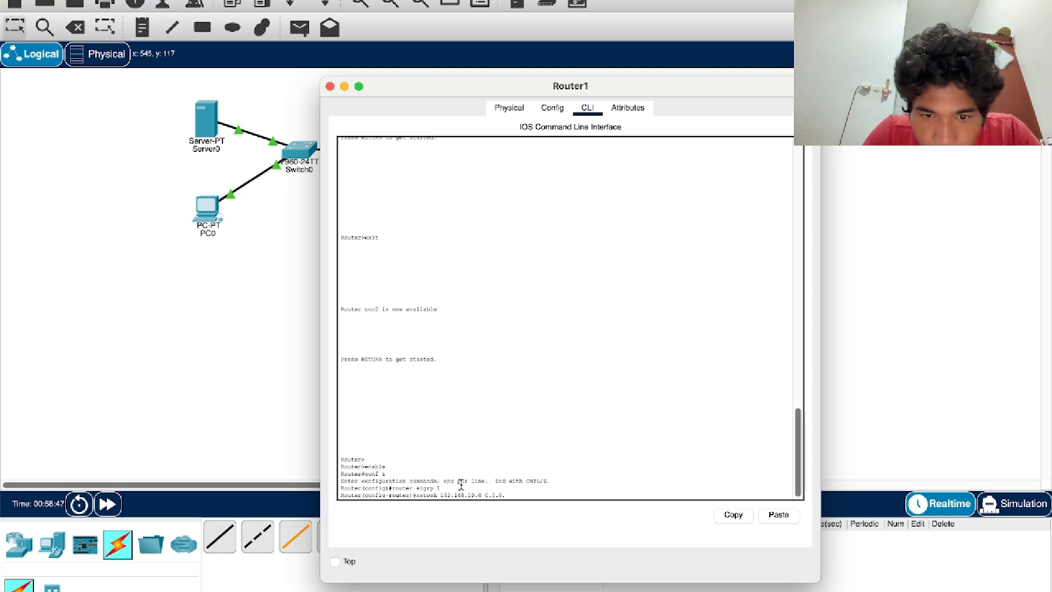
type("0.255")
key("Return")
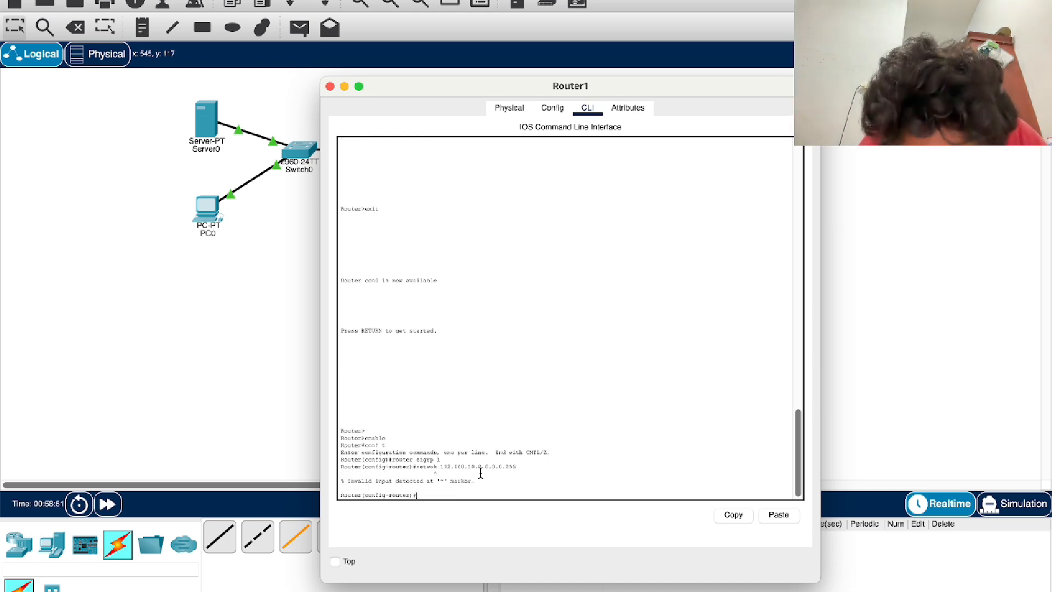
key("Up")
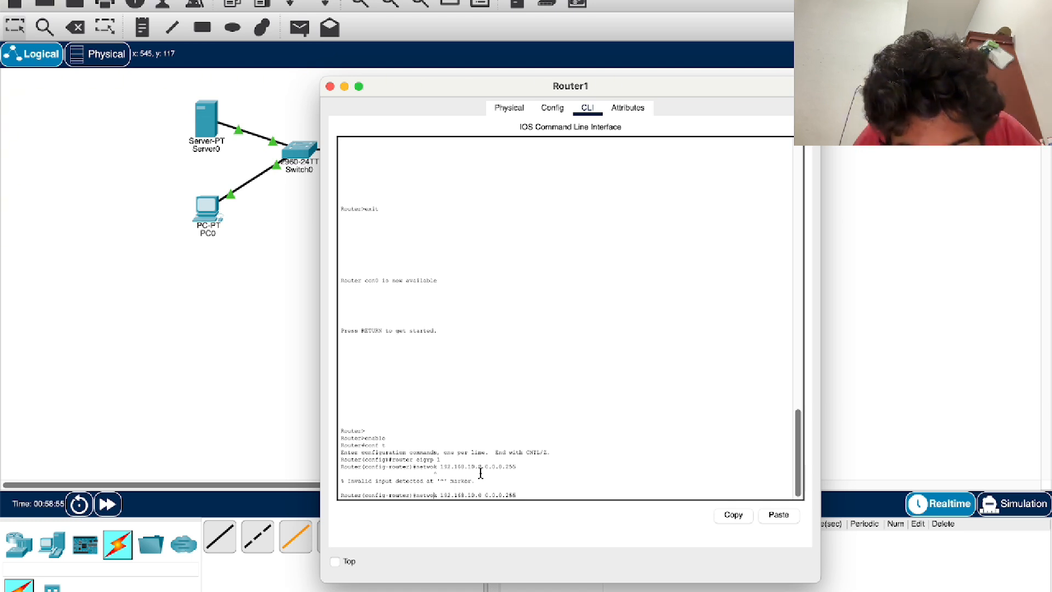
type("r")
key("Return")
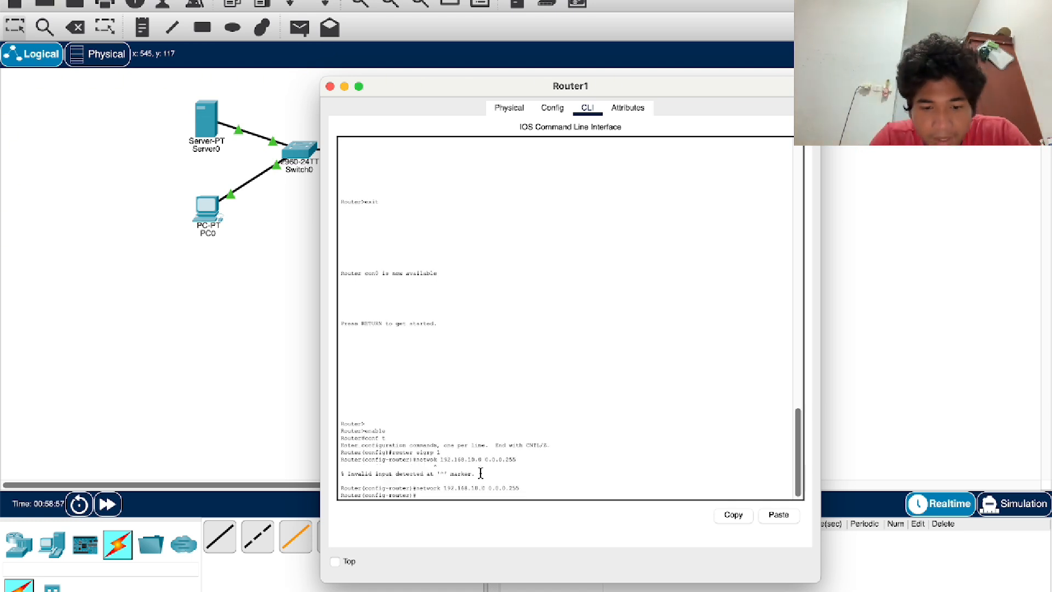
Add network 192.168.1.0 with wildcard mask 0.0.0.3 to Router1's EIGRP 1 process
type("netwo")
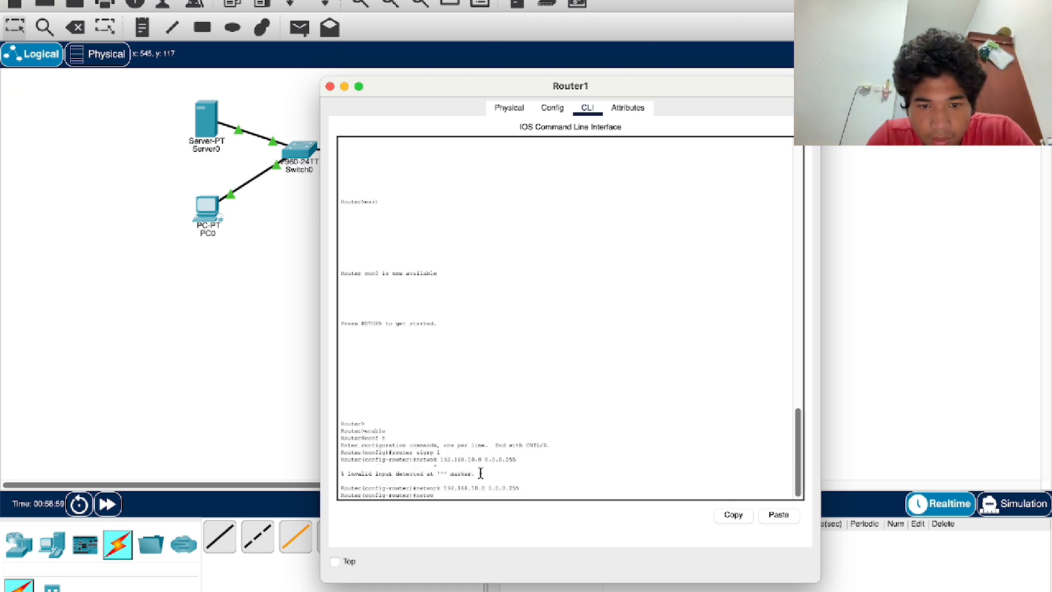
type("rk 192.168.")
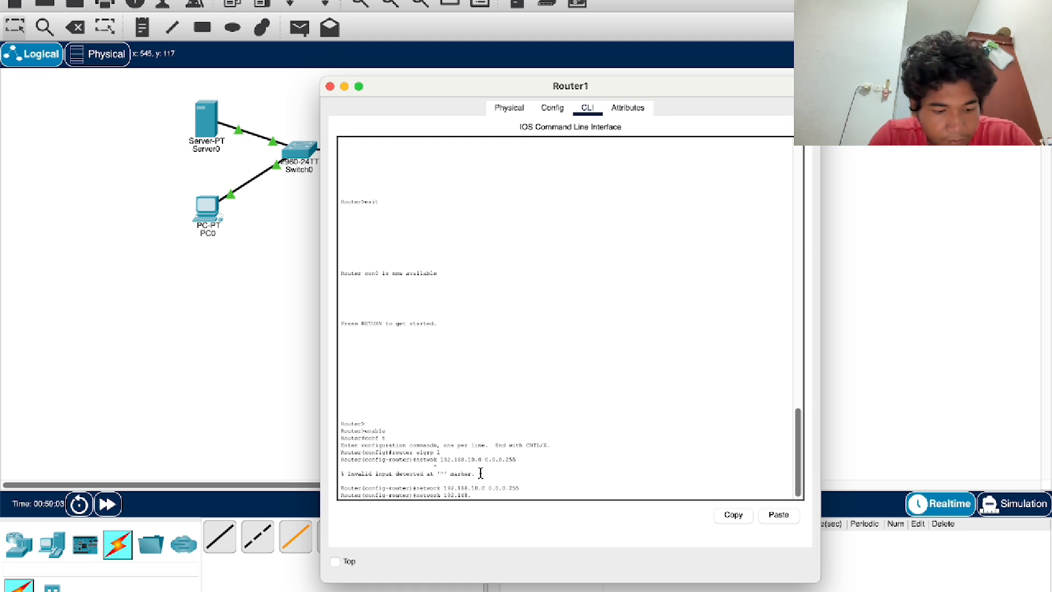
type("1.")
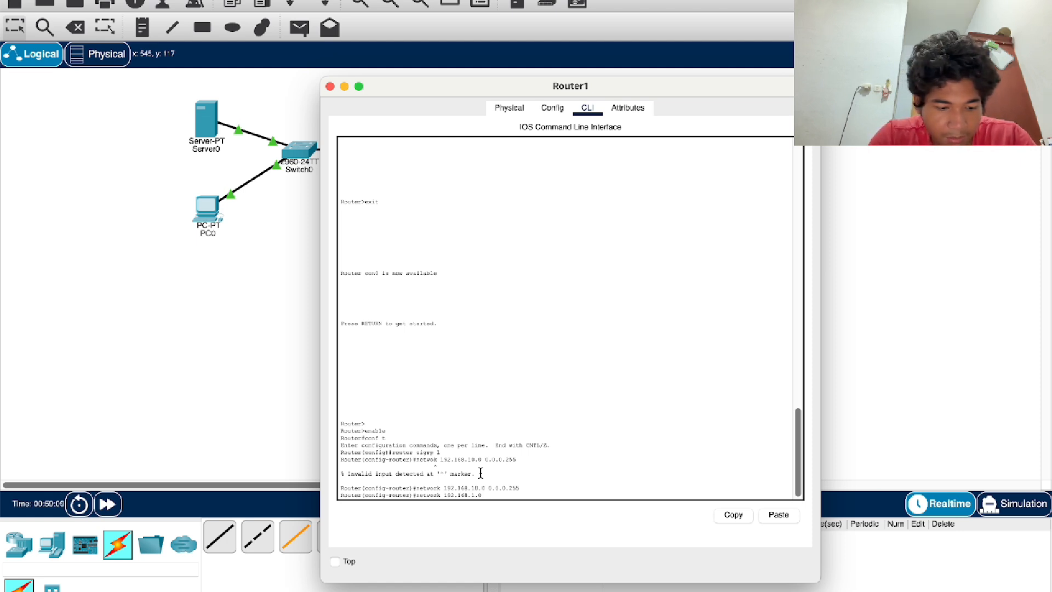
type("0 0.0")
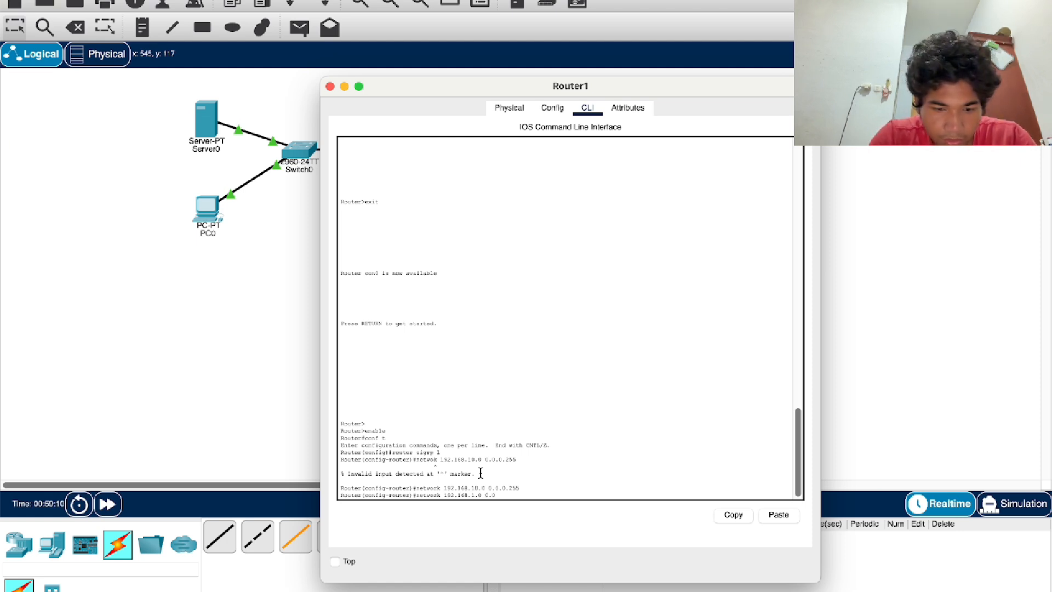
type(".0.3")
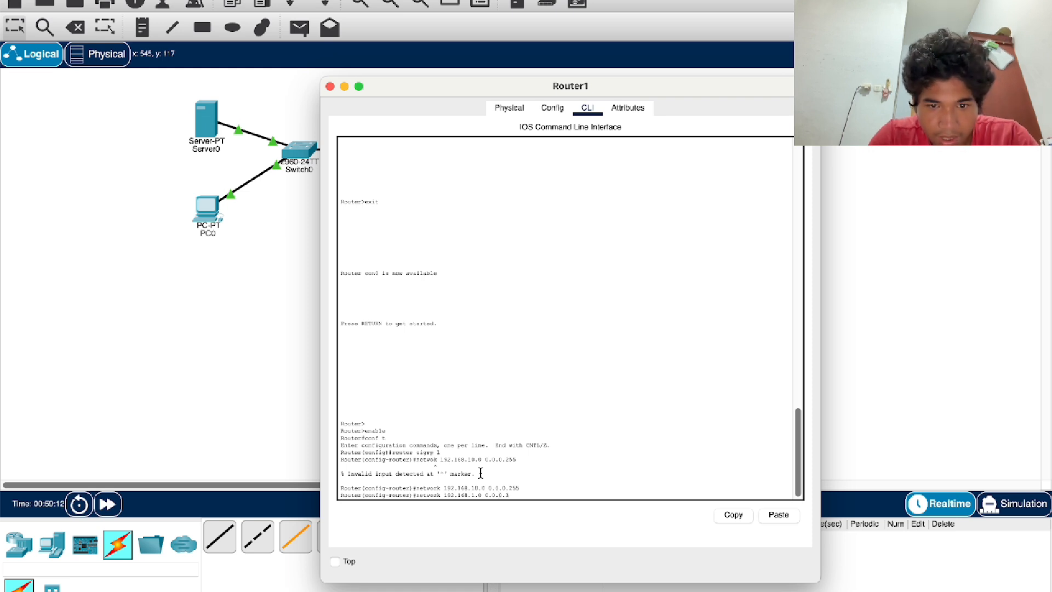
key("Return")
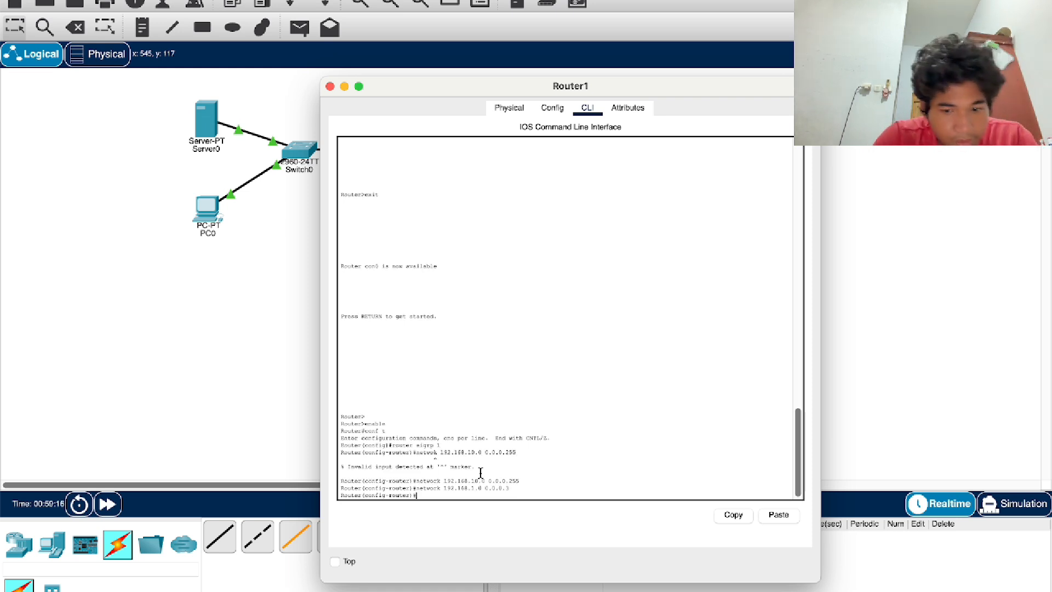
Add network 192.168.3.0 with wildcard mask 0.0.0.3 to Router1's EIGRP 1 process and close Router1's window
type("network")
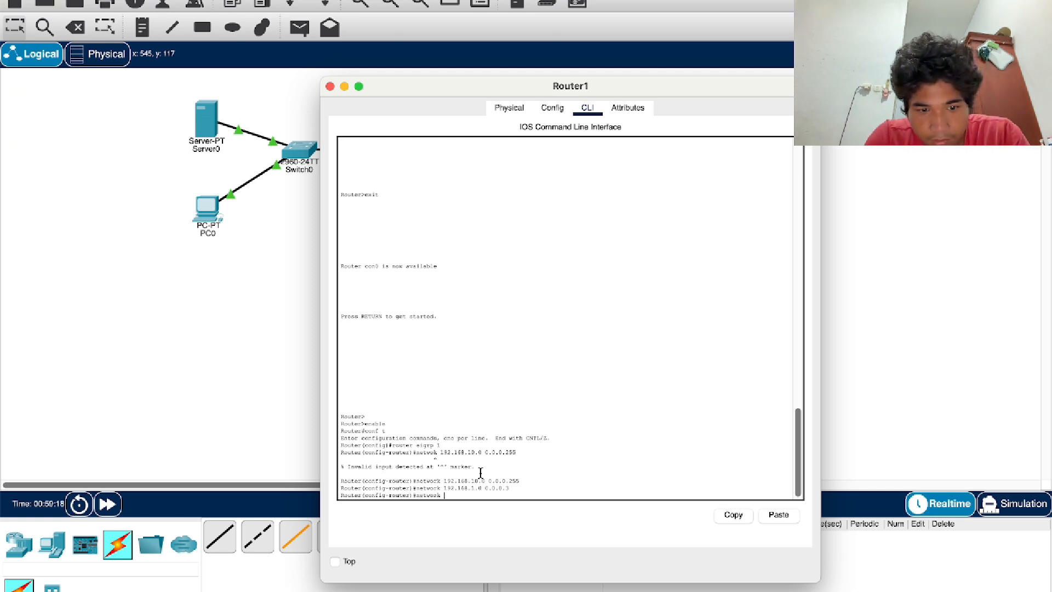
type(" 192")
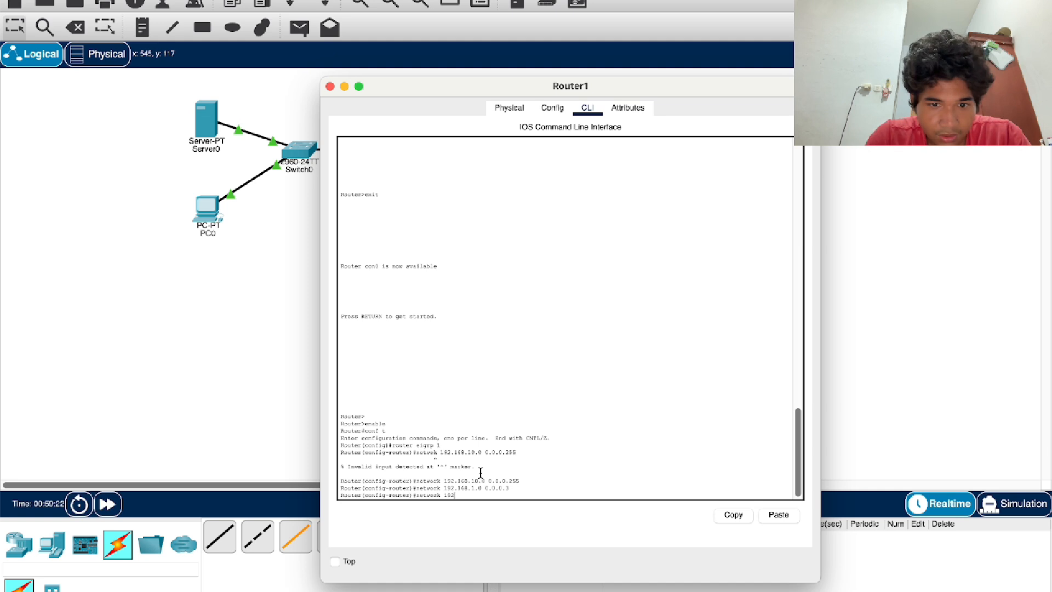
type(".168.3.")
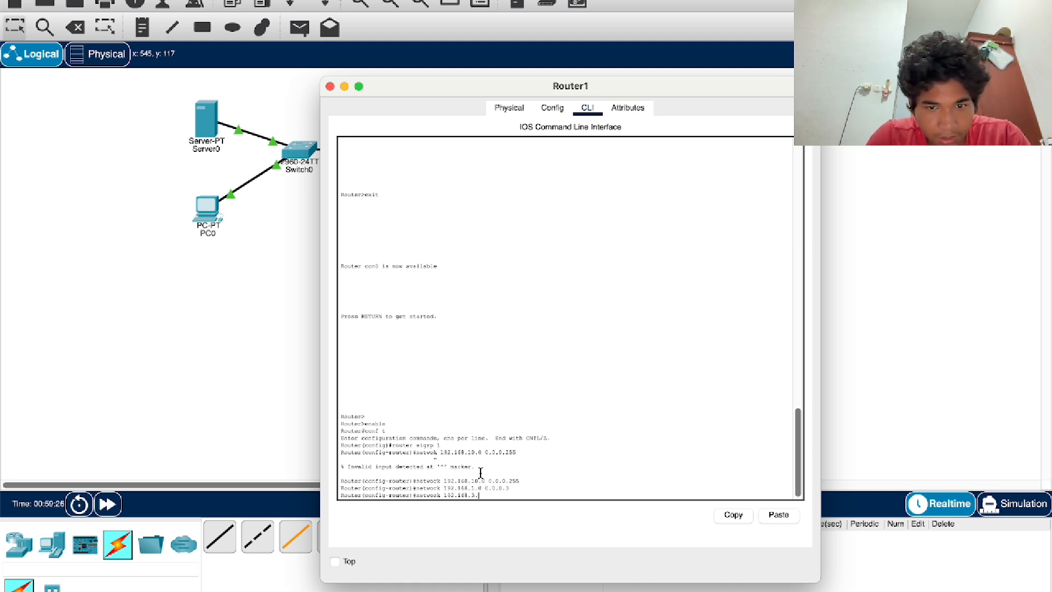
type("0 ")
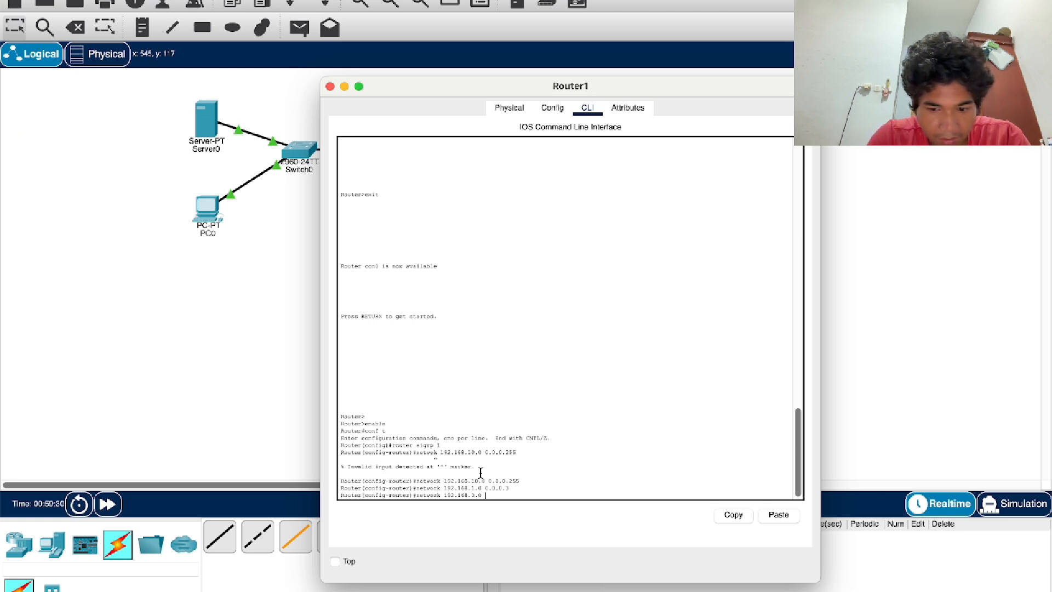
type("0.0.")
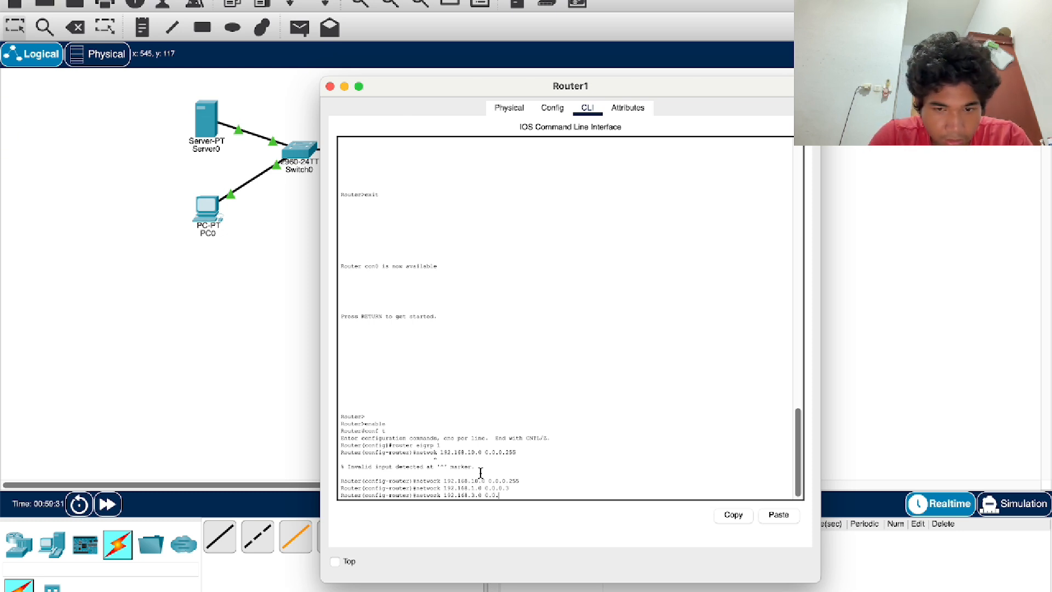
type("0.3")
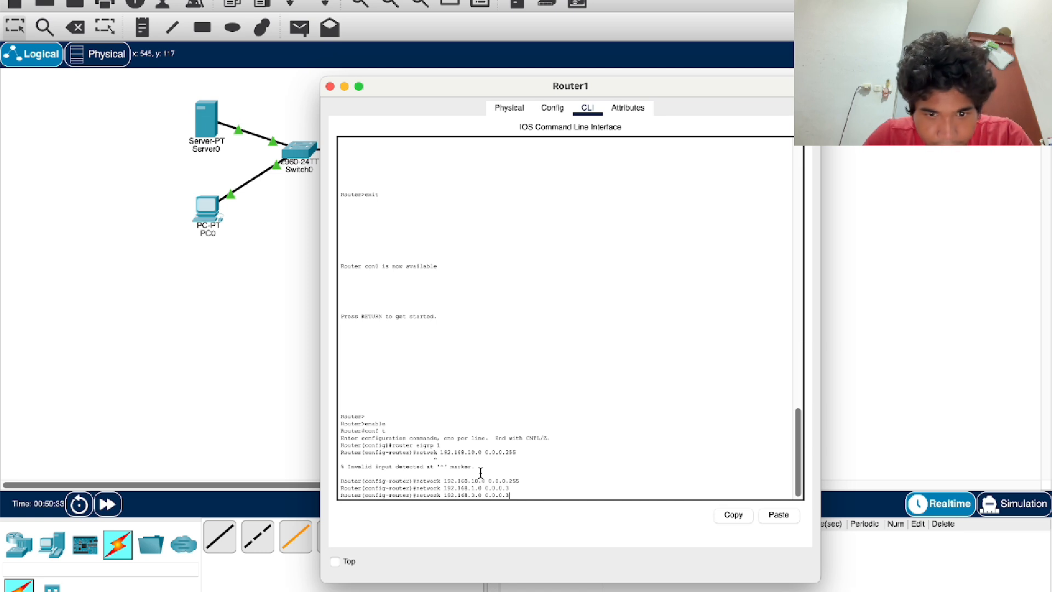
key("Return")
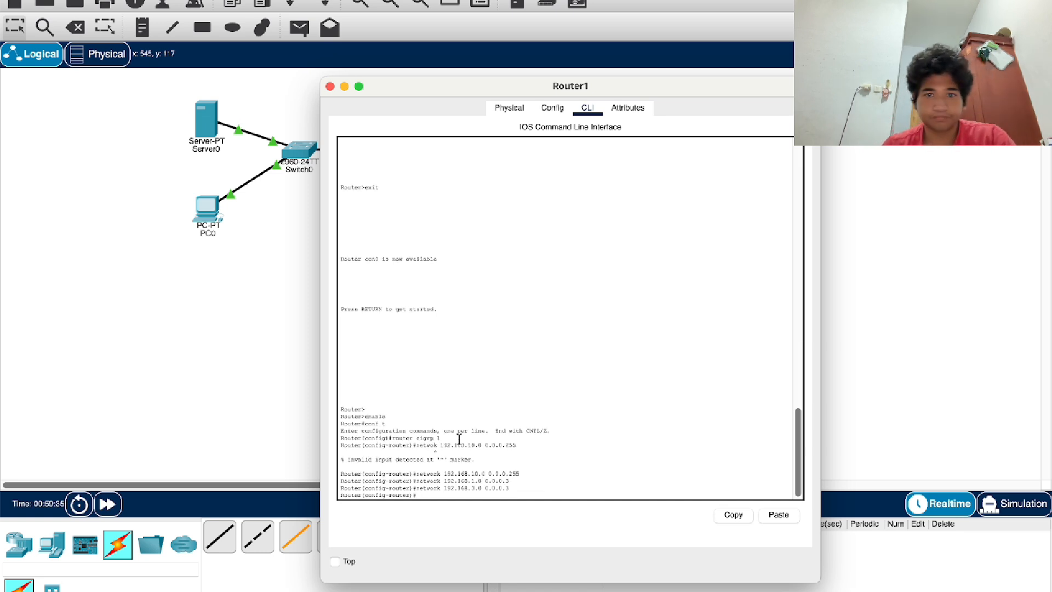
left_click(331, 87)
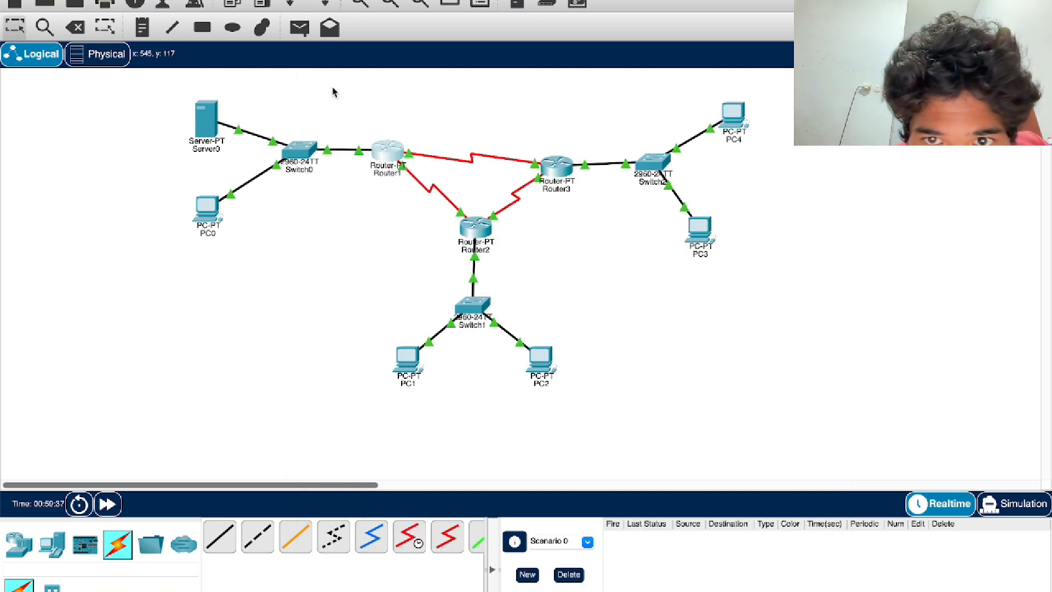
Open Router2's command line and enter global configuration mode with enable and conf t
left_click(474, 229)
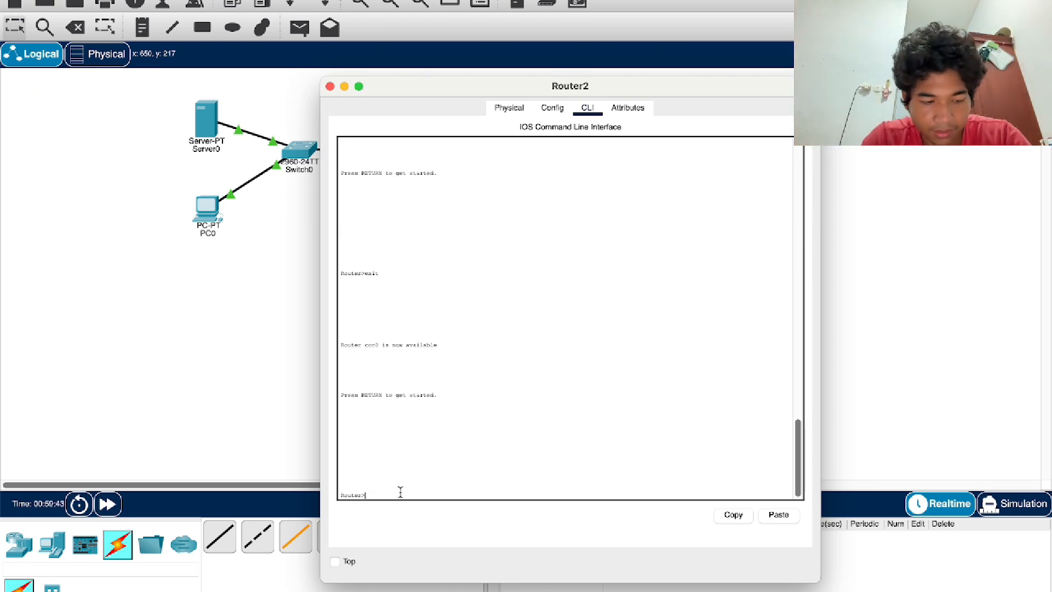
type("enab")
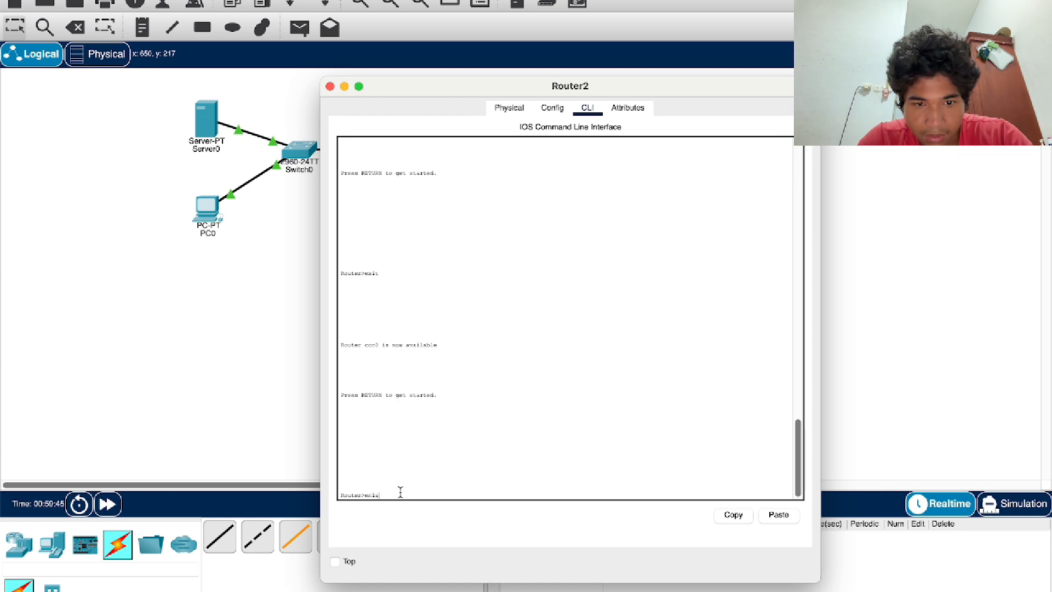
type("le")
key("Return")
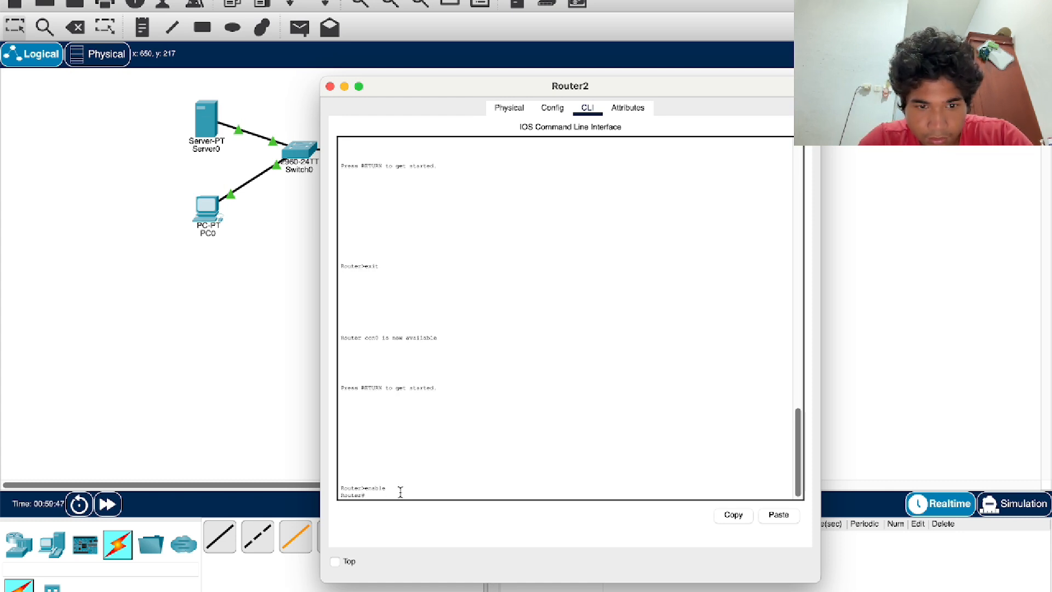
type("conf t")
key("Return")
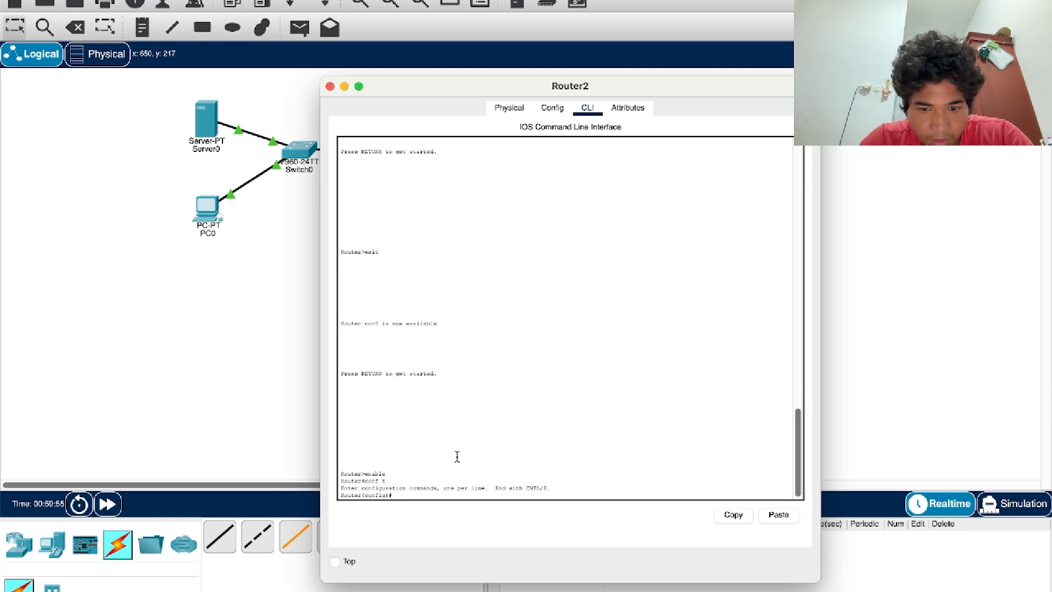
Enter EIGRP router configuration on Router2 with autonomous system number 1
type("router eigrp")
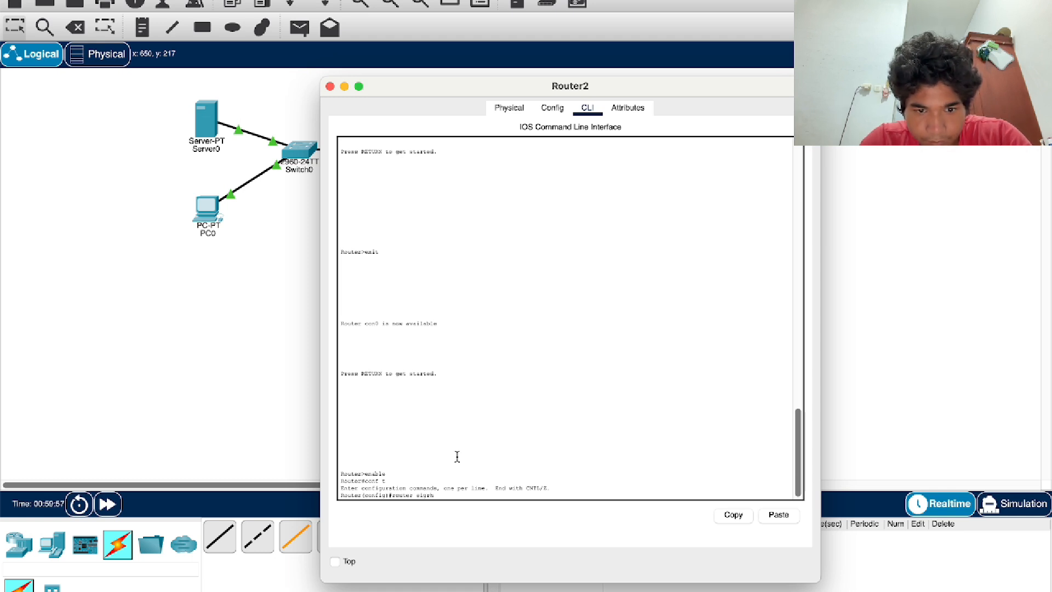
key("BackSpace")
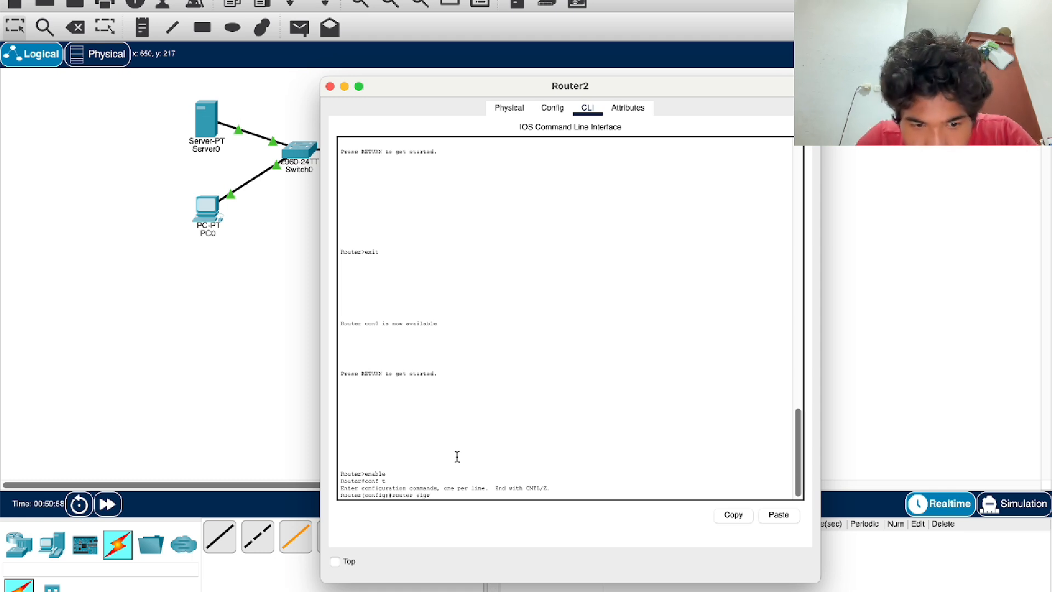
type("p 1")
key("Return")
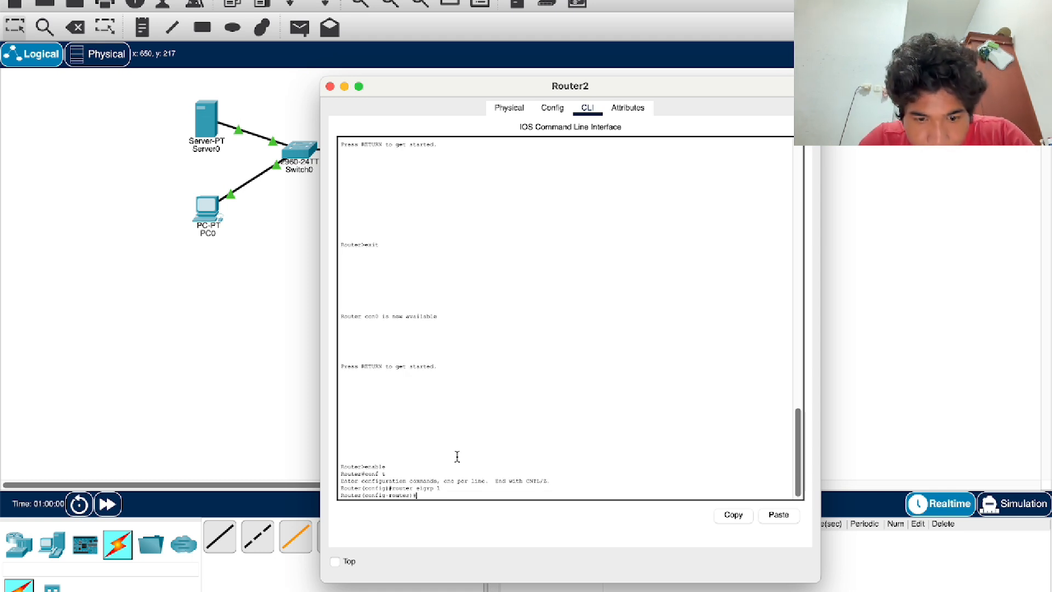
Add network 192.168.20.0 with wildcard mask 0.0.0.127 to Router2's EIGRP 1 process
type("network")
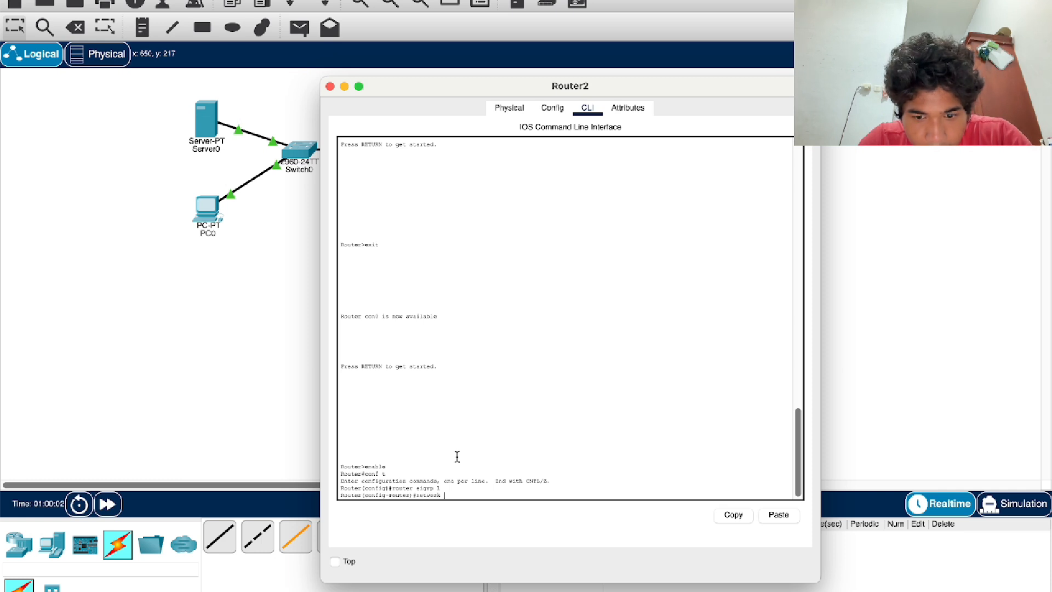
type(" 192.16")
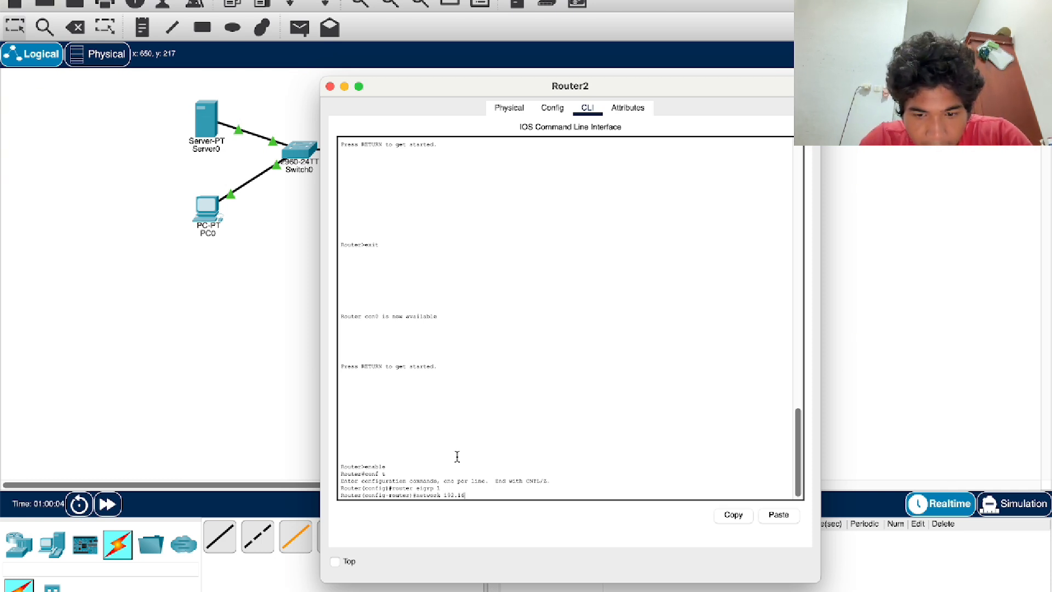
type("8")
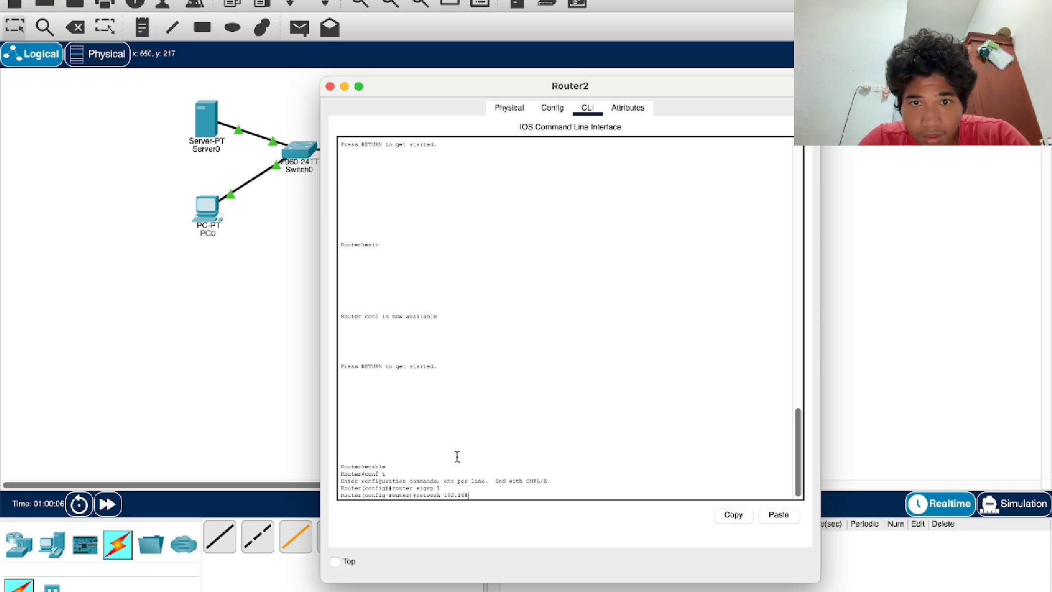
type(".")
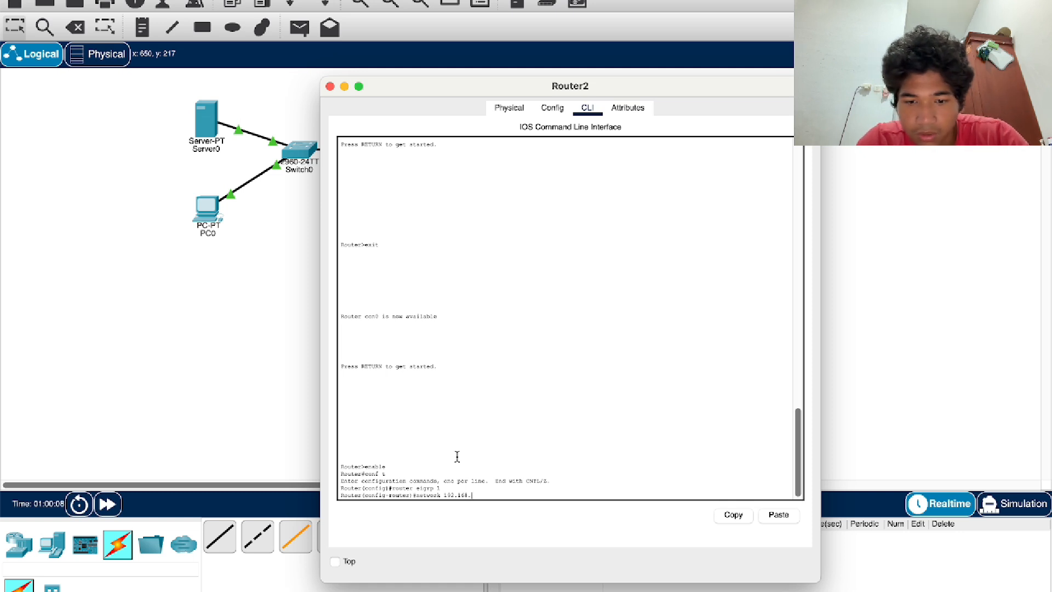
type("20..")
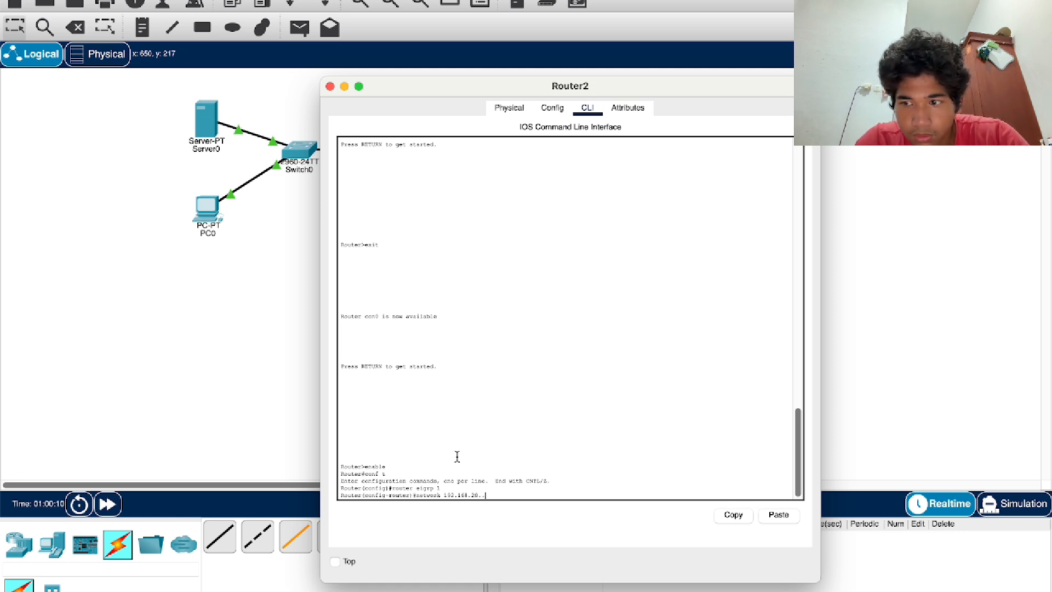
key("BackSpace")
type("0")
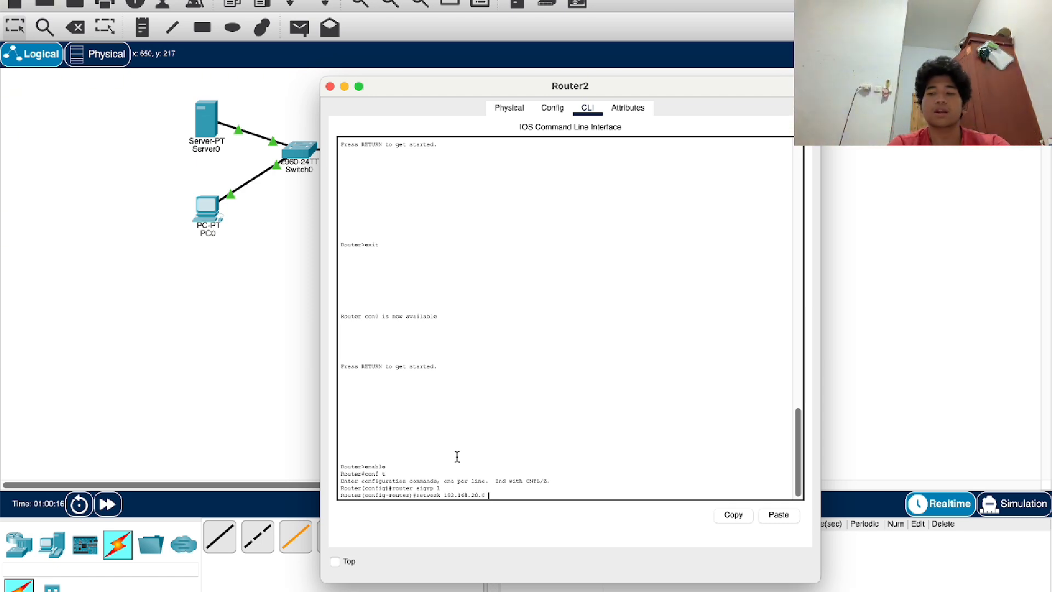
type("0.")
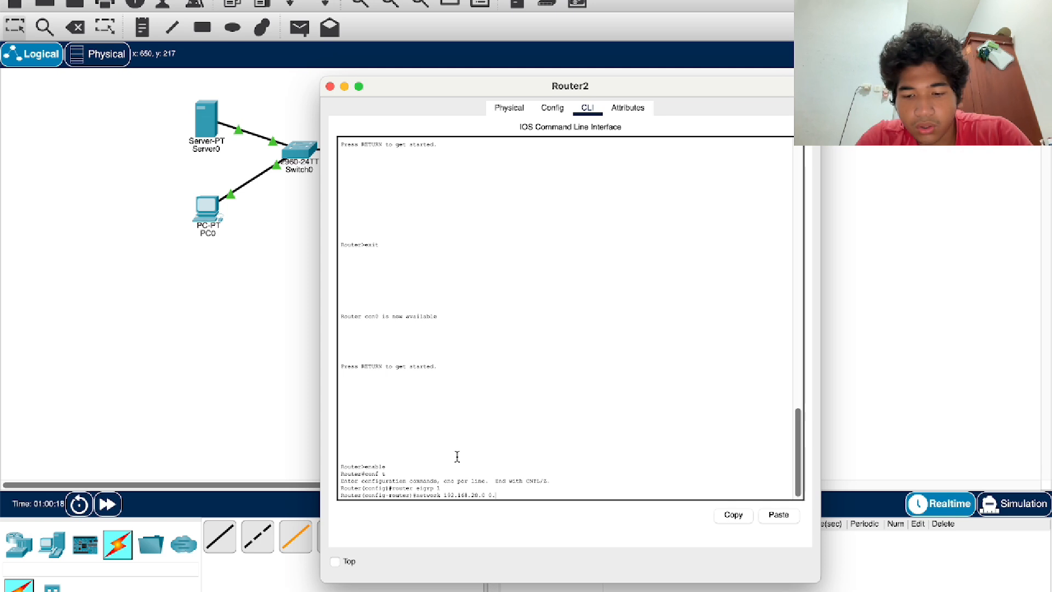
type("0.0.25")
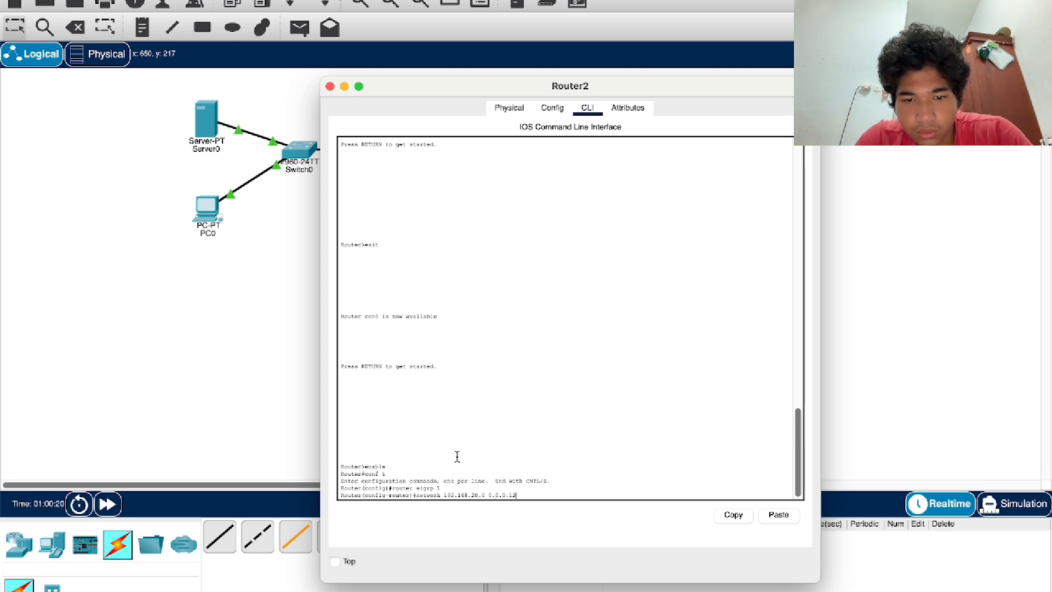
type("7")
key("Return")
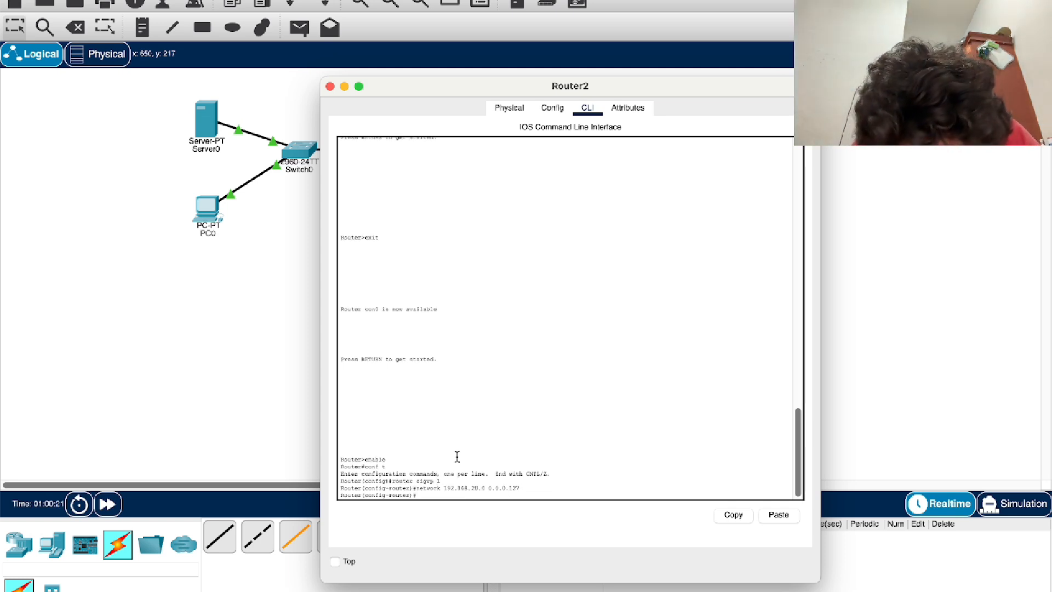
Add network 192.168.1.0 with wildcard mask 0.0.0.3 to Router2's EIGRP 1 process
type("network ")
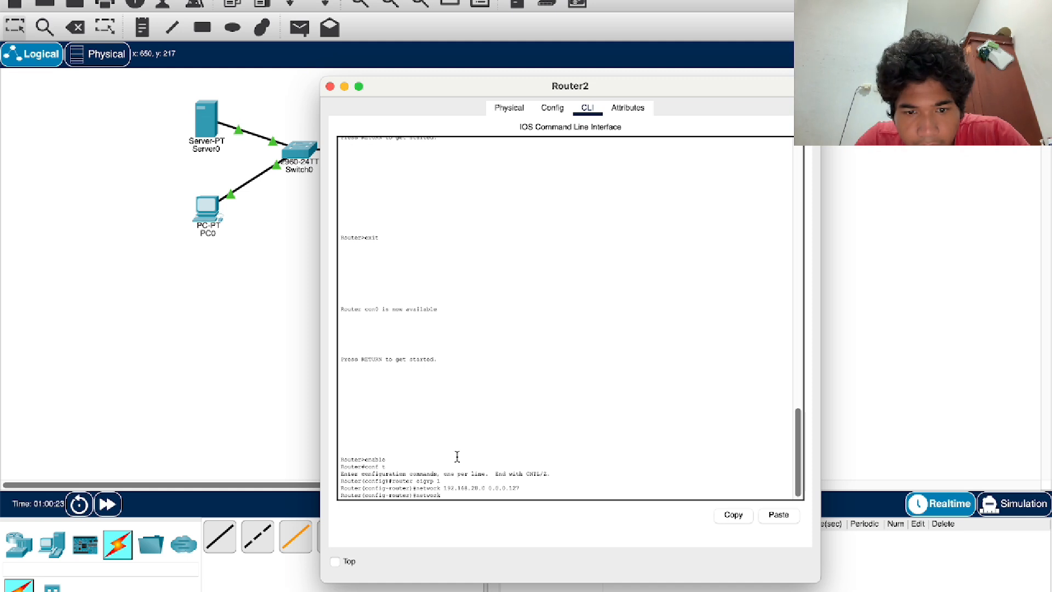
type("192.1")
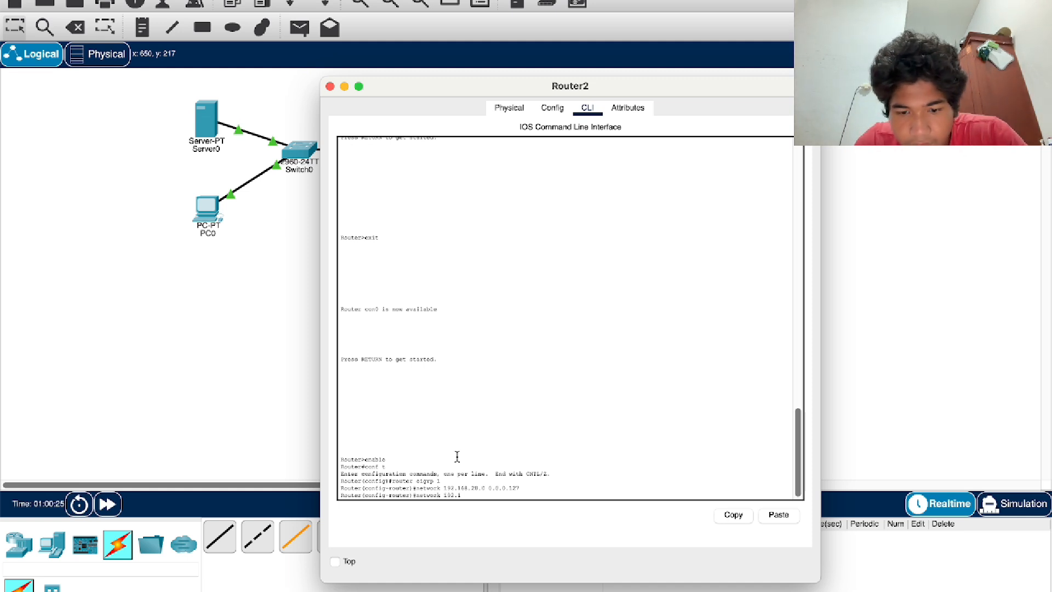
type("68.")
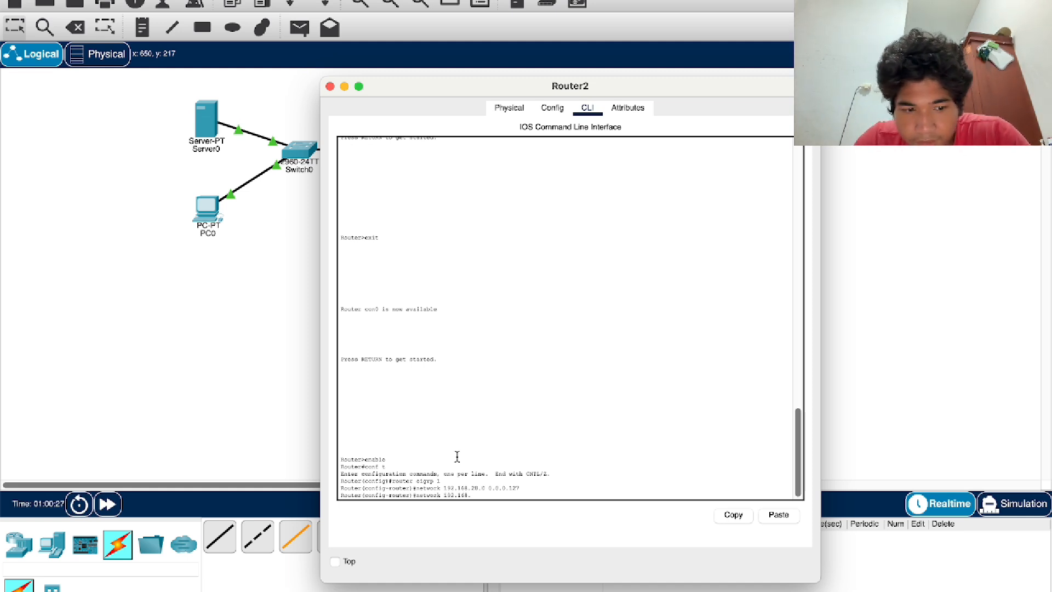
type("1.0 ")
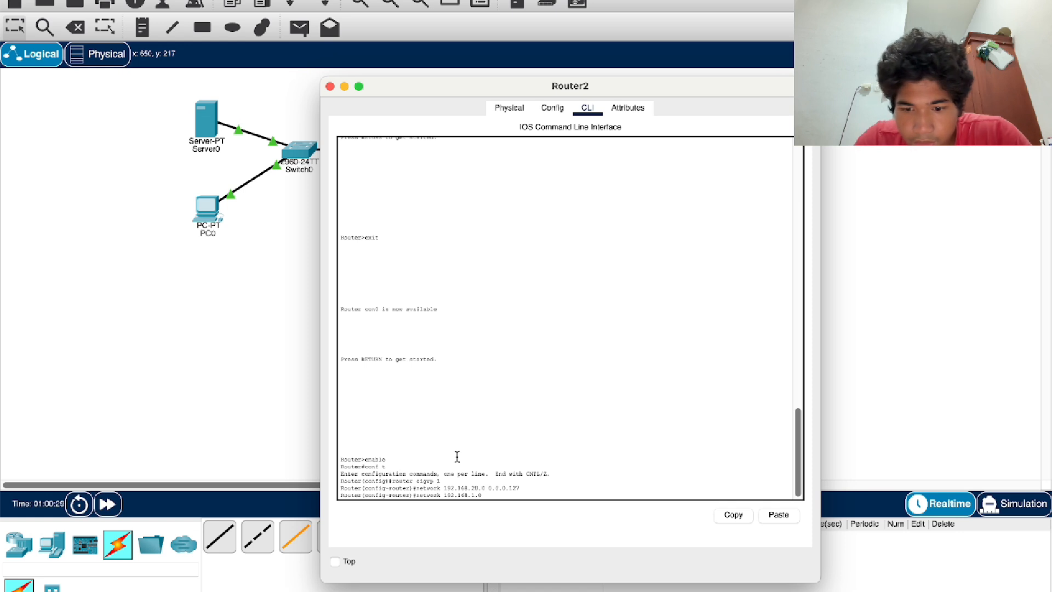
type("0.0.0")
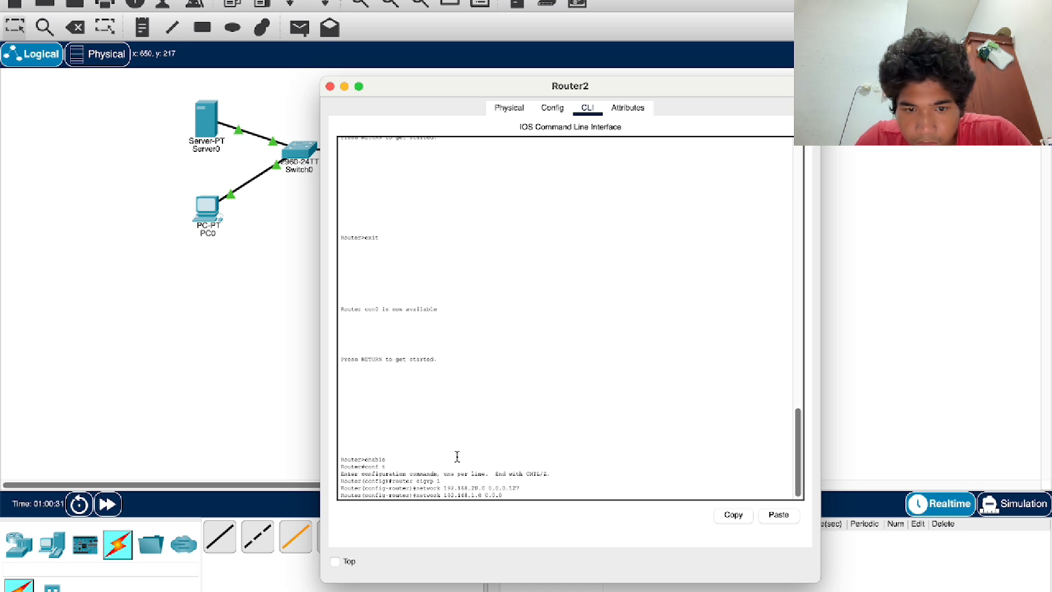
type(".3")
key("Return")
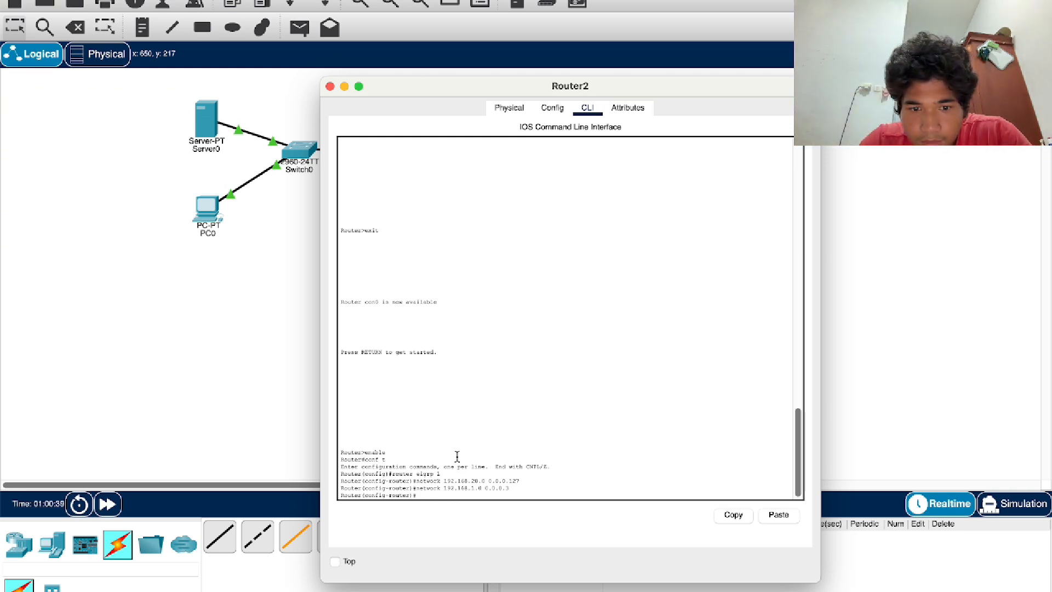
Add network 192.168.2.0 with wildcard mask 0.0.0.3 to Router2's EIGRP 1 process and close Router2's window
type("networ")
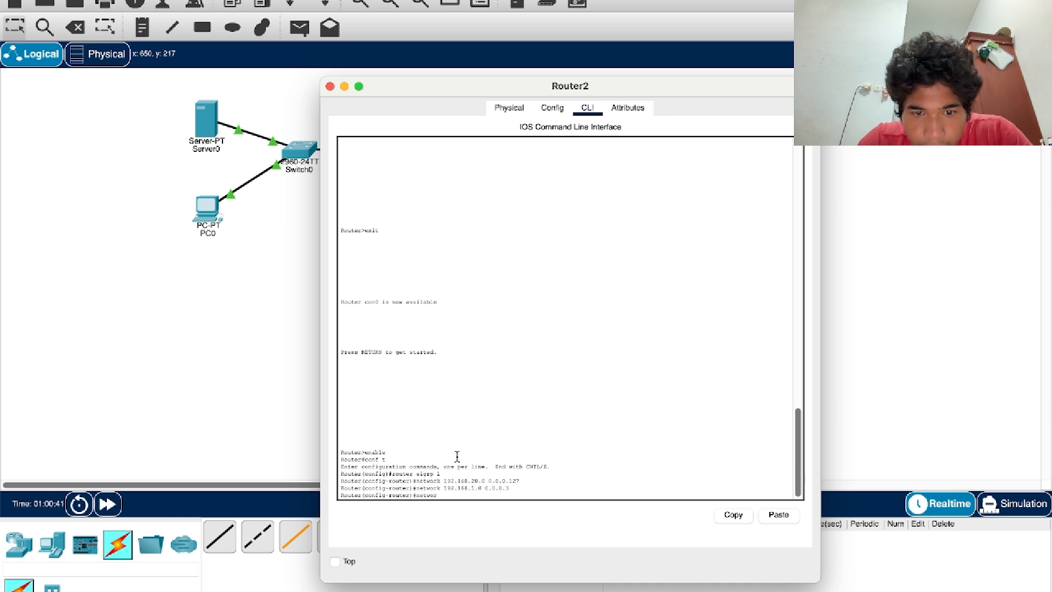
type("k 192")
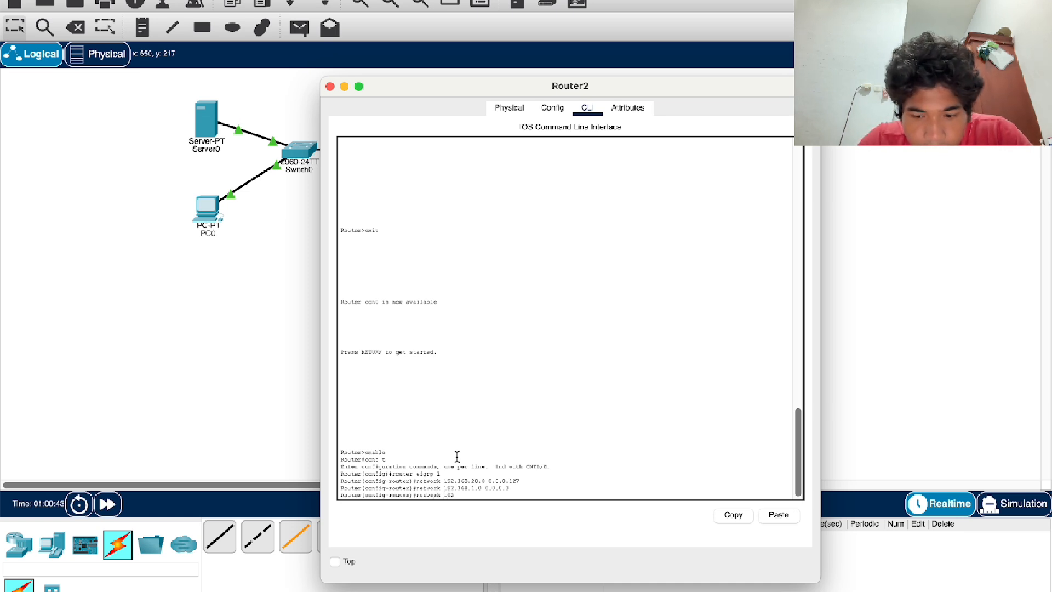
type(".168")
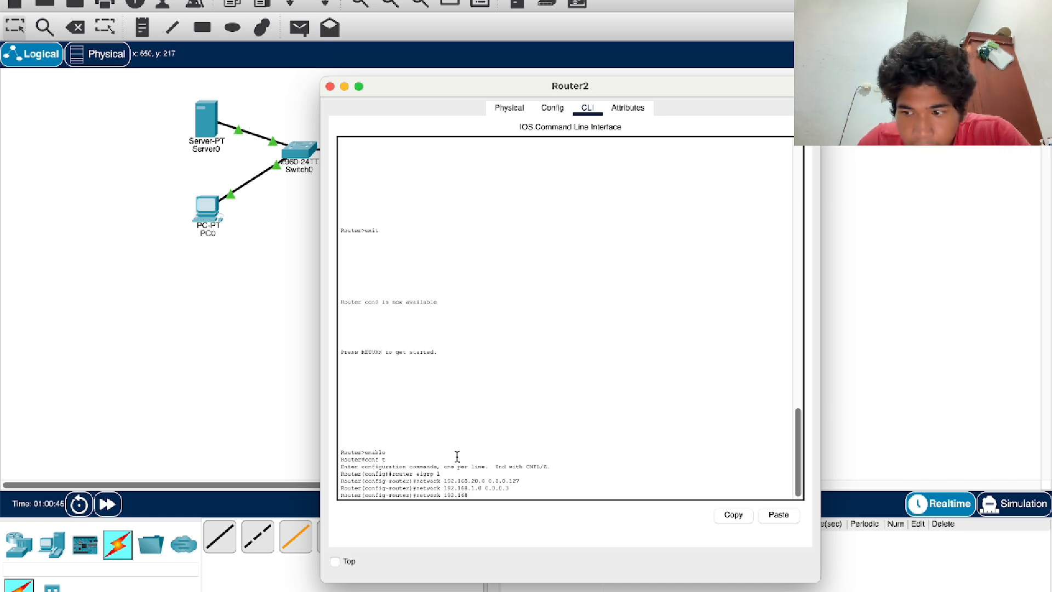
type(".2.0")
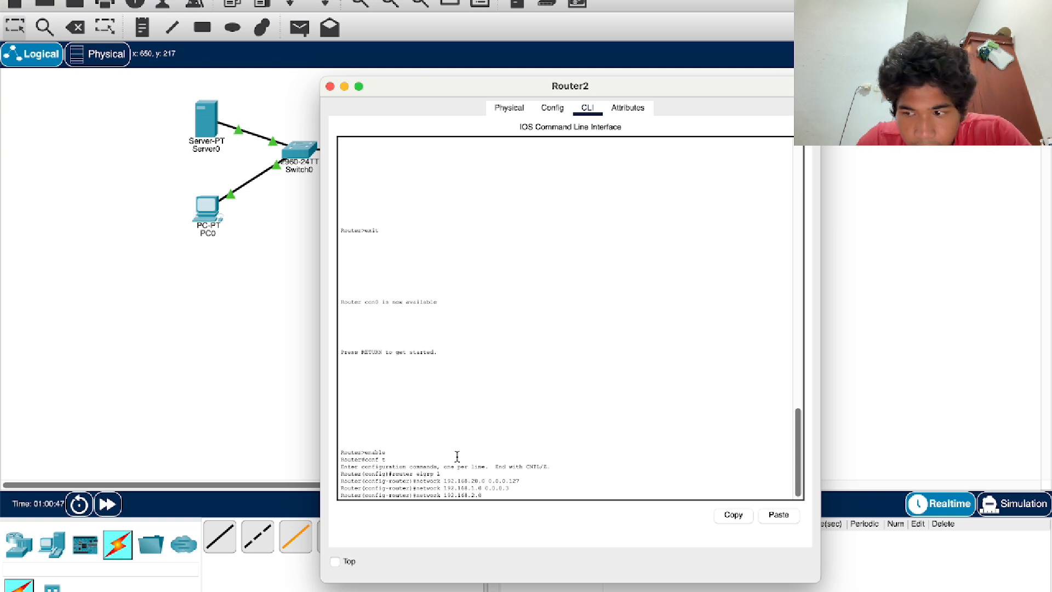
type(" 0.0.0")
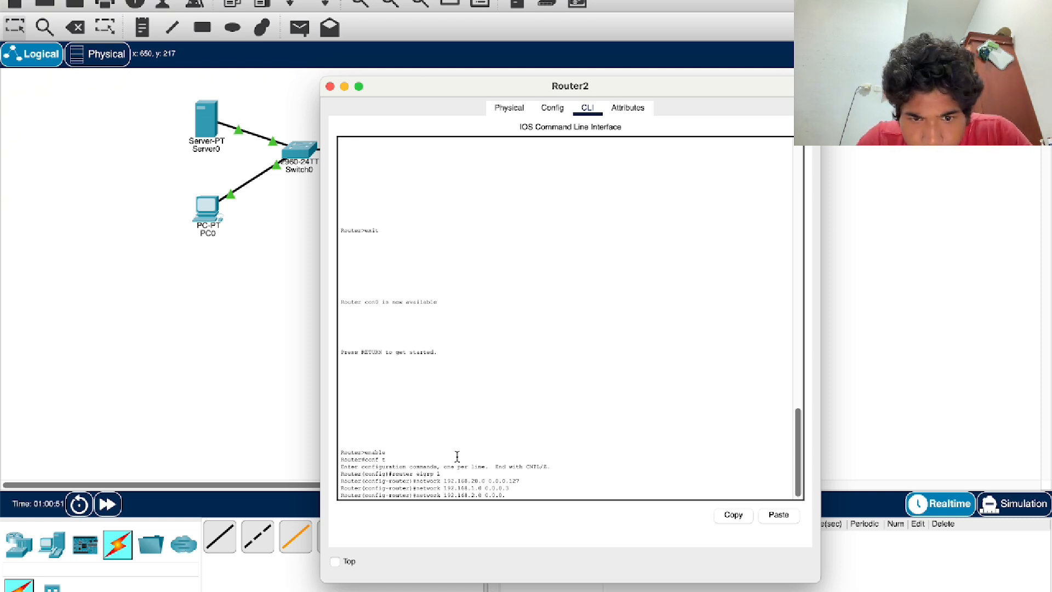
type(".3")
key("Return")
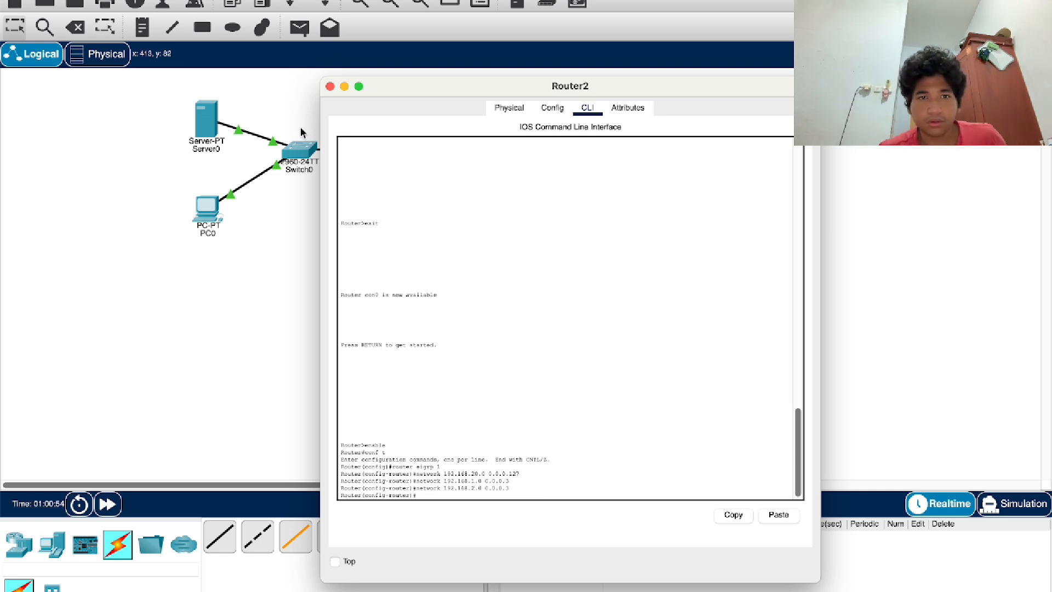
left_click(330, 86)
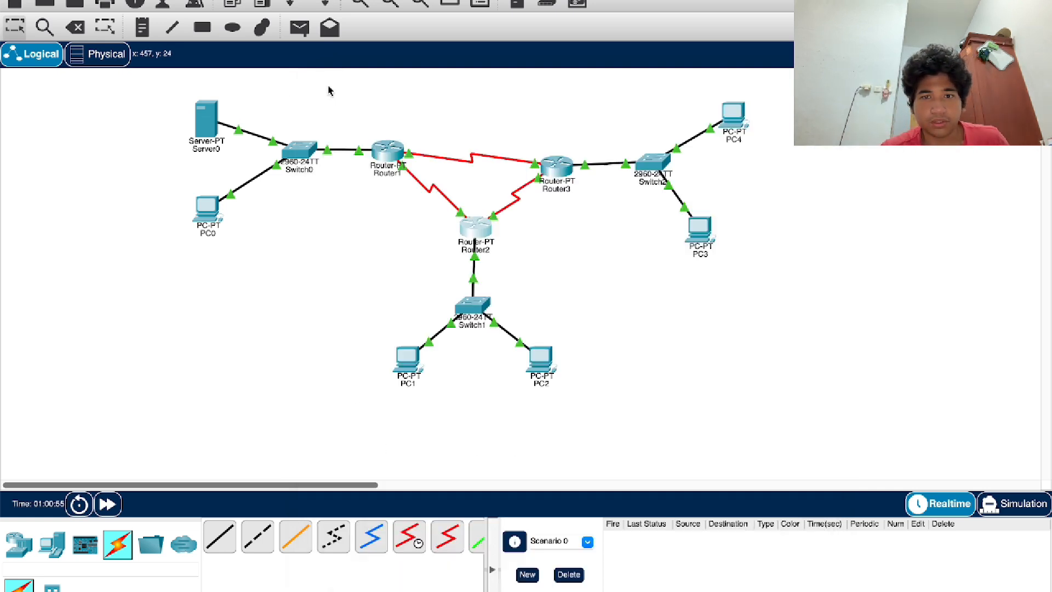
Open Router3's command line, exit all configuration modes and return to a fresh user EXEC prompt
left_click(570, 173)
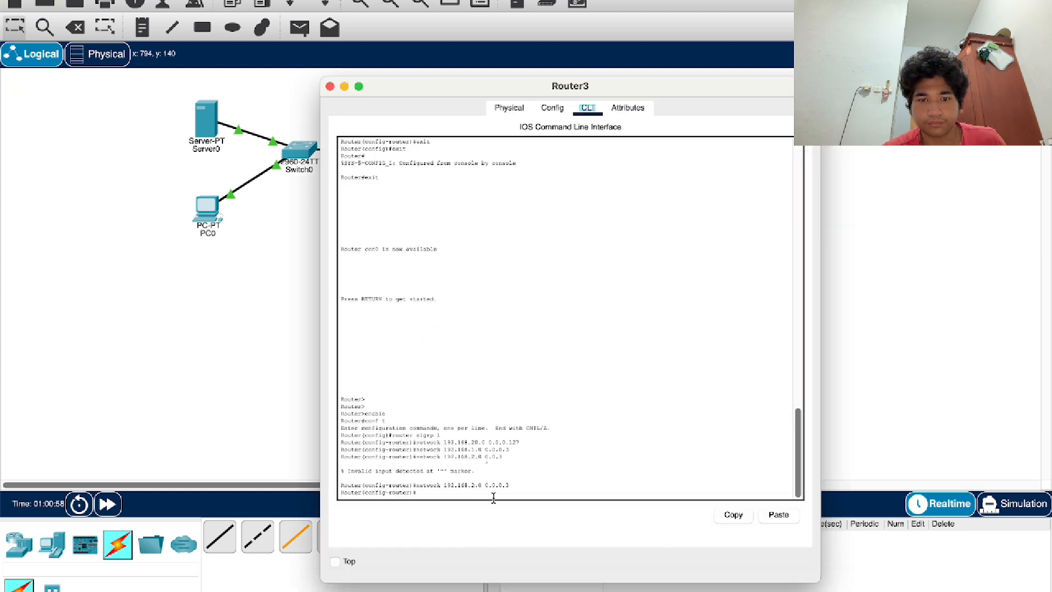
type("exit")
key("Return")
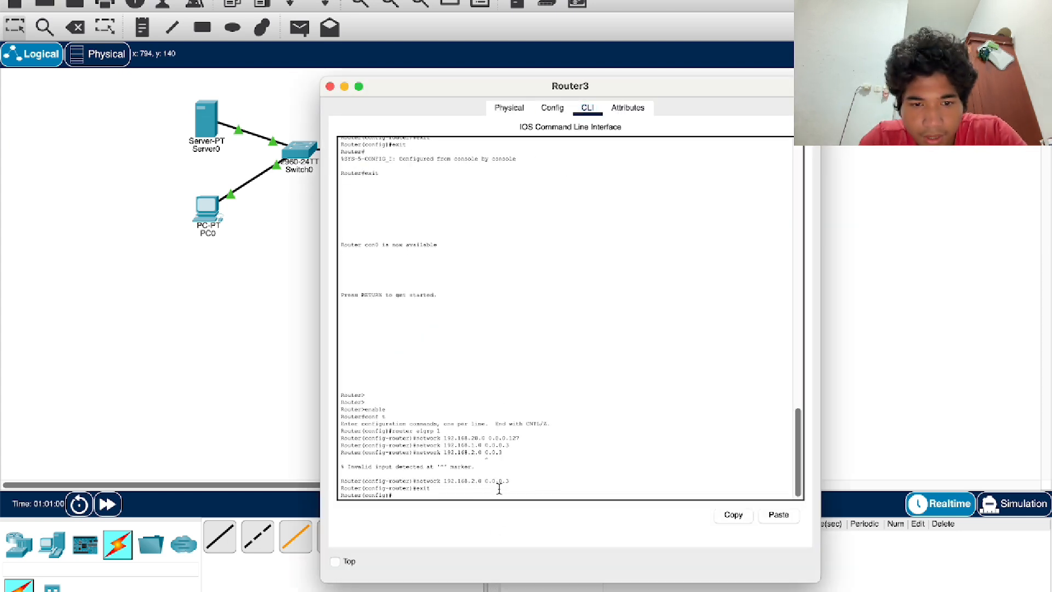
type("exit")
key("Return")
type("exit")
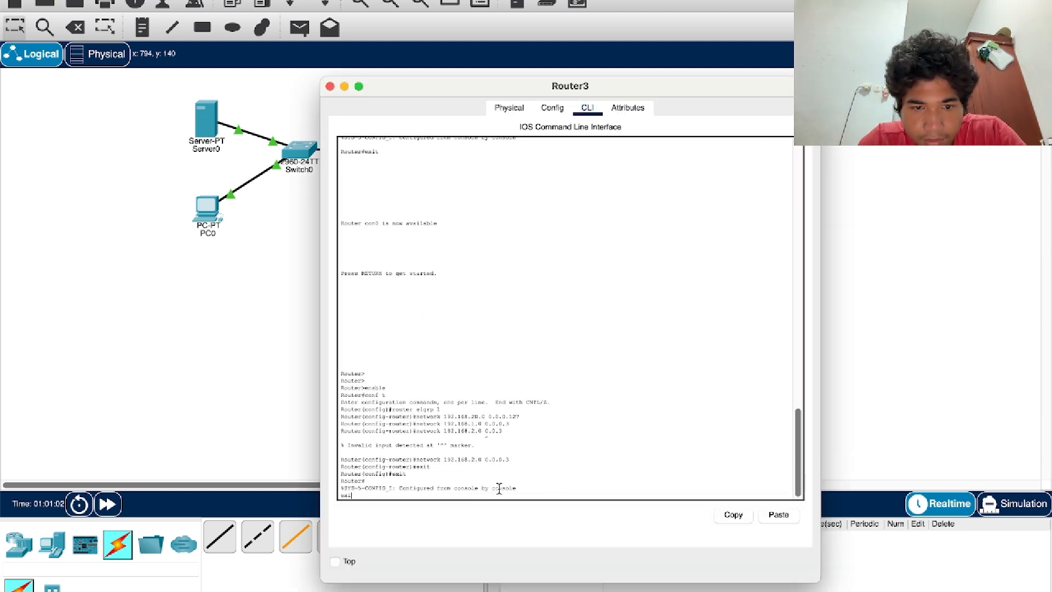
key("Return")
key("Return")
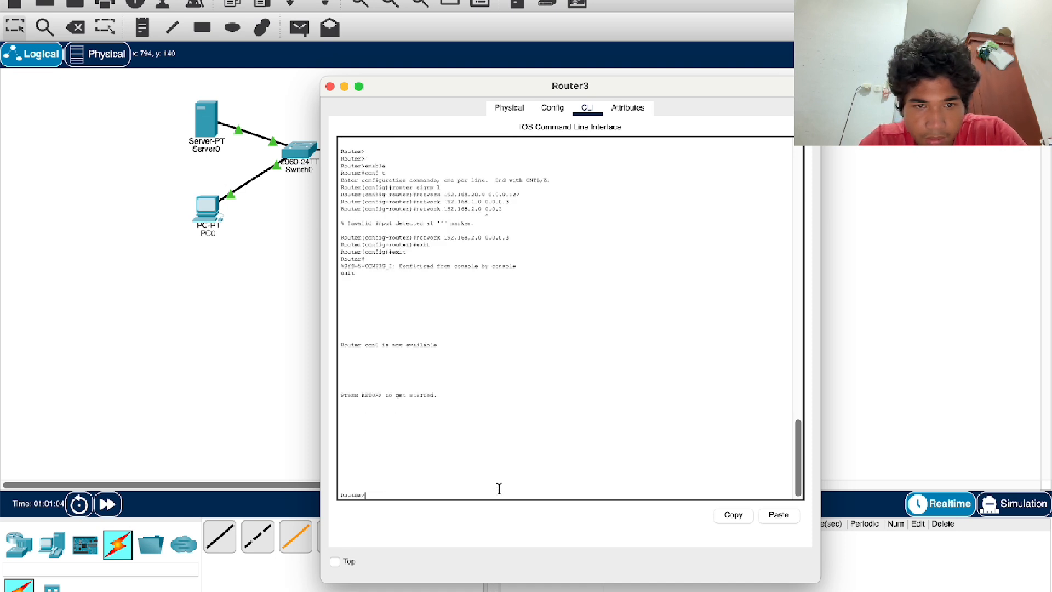
type("exit")
key("Return")
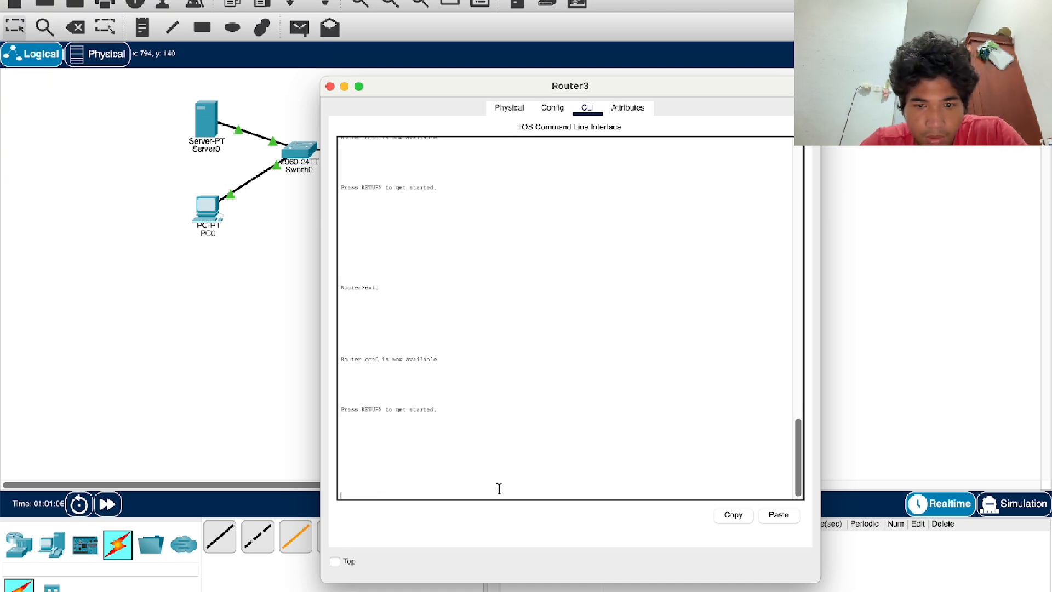
key("Return")
Enter global configuration mode on Router3 with enable and conf t
type("en")
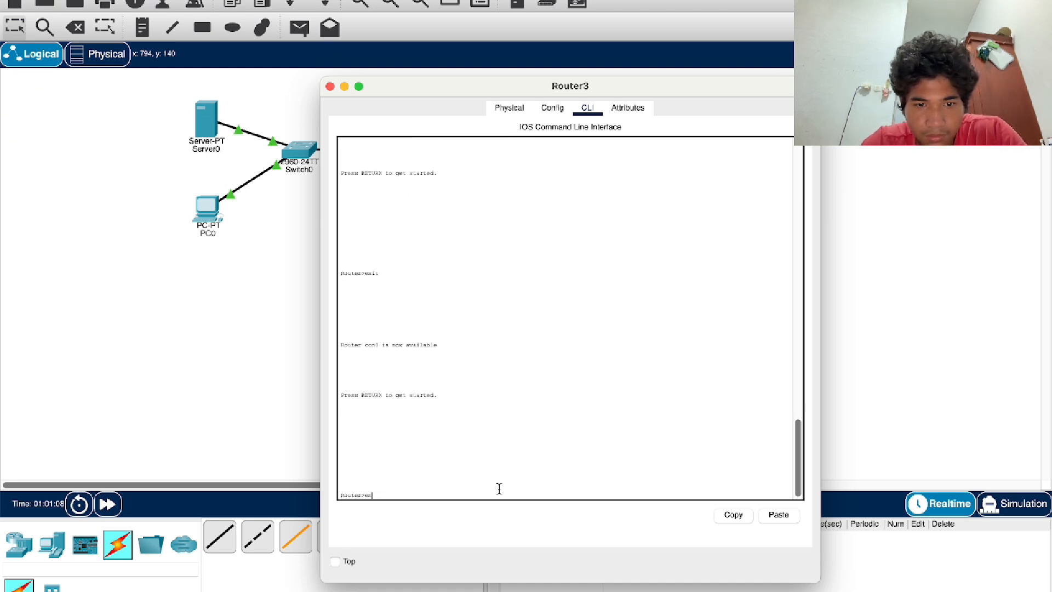
type("able")
key("Return")
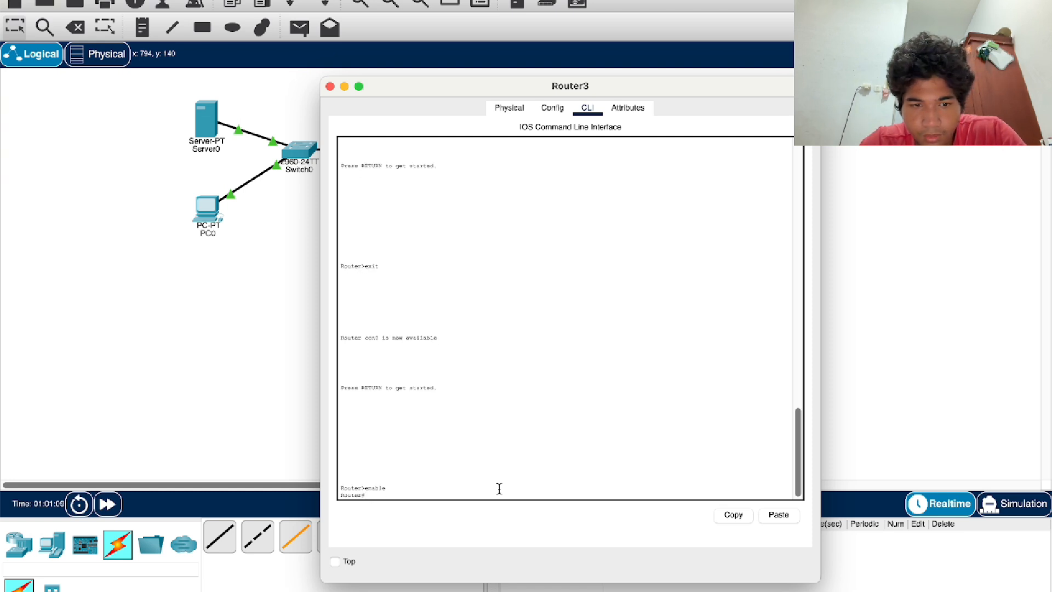
type("conf")
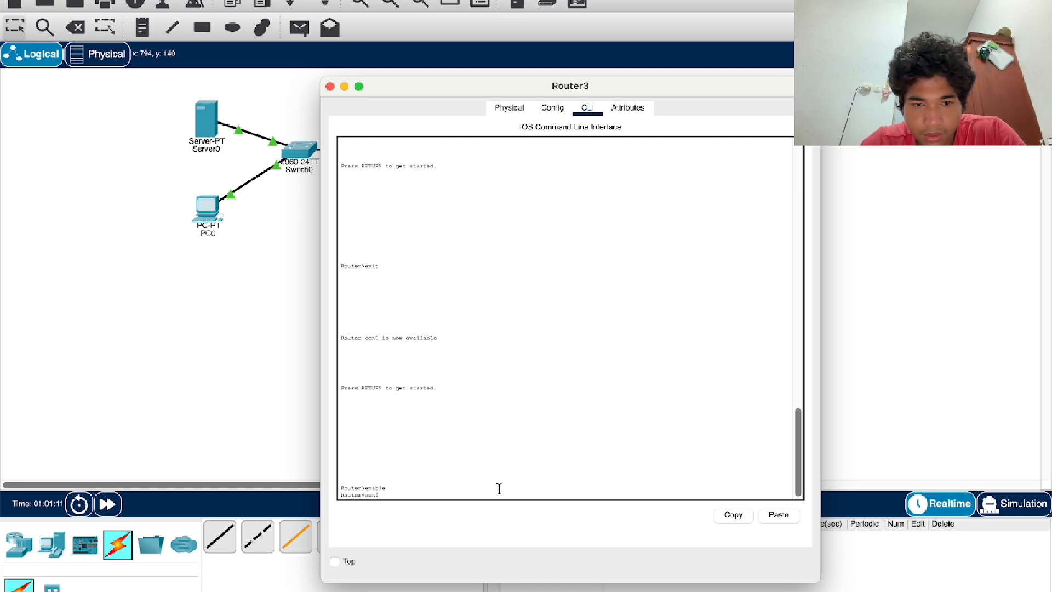
type(" t")
key("Return")
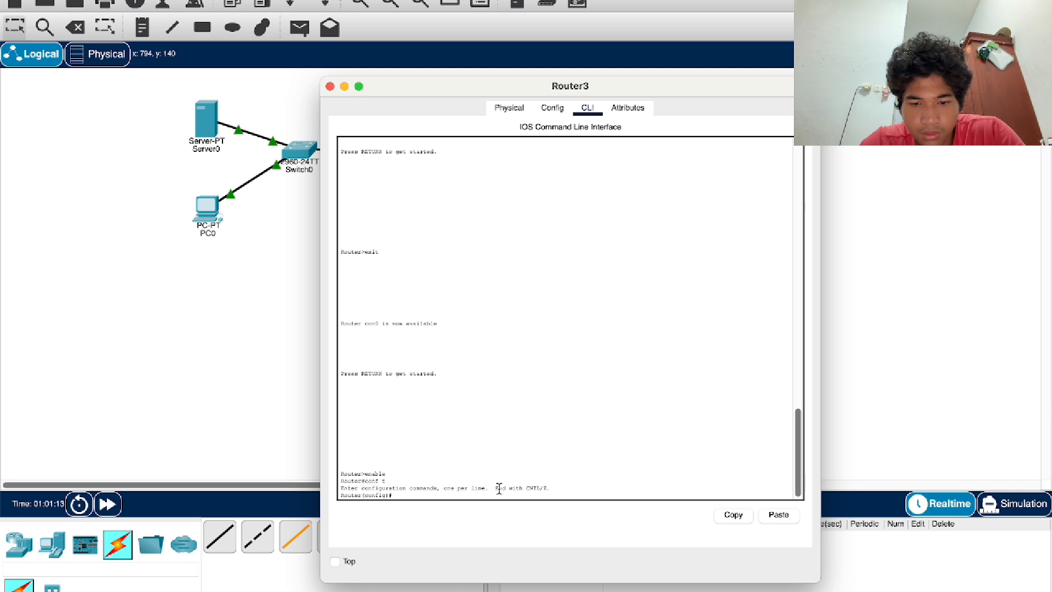
Enter EIGRP router configuration on Router3 with autonomous system number 1
type("router o")
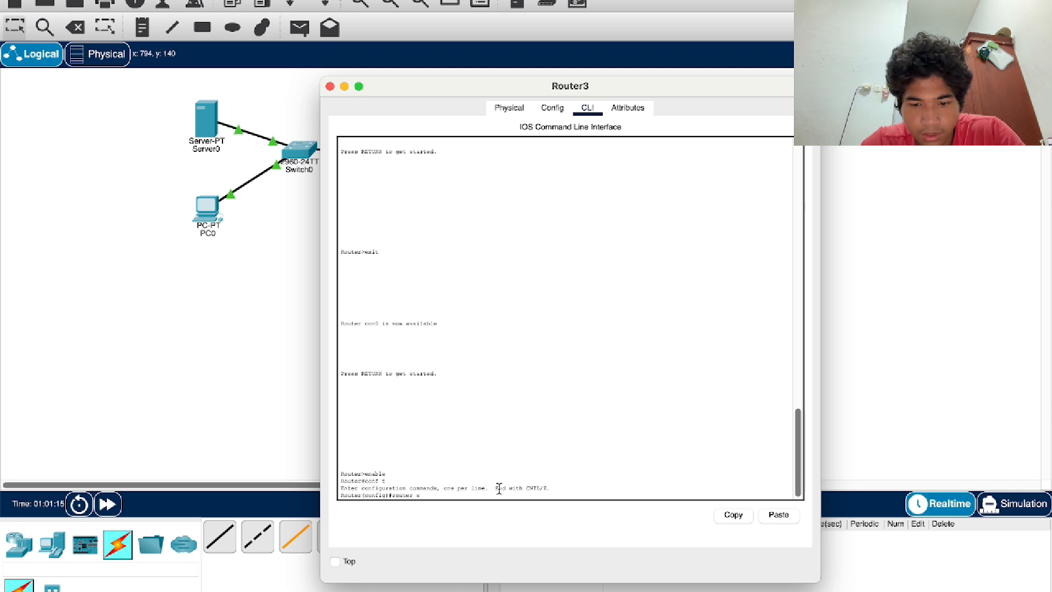
type("i")
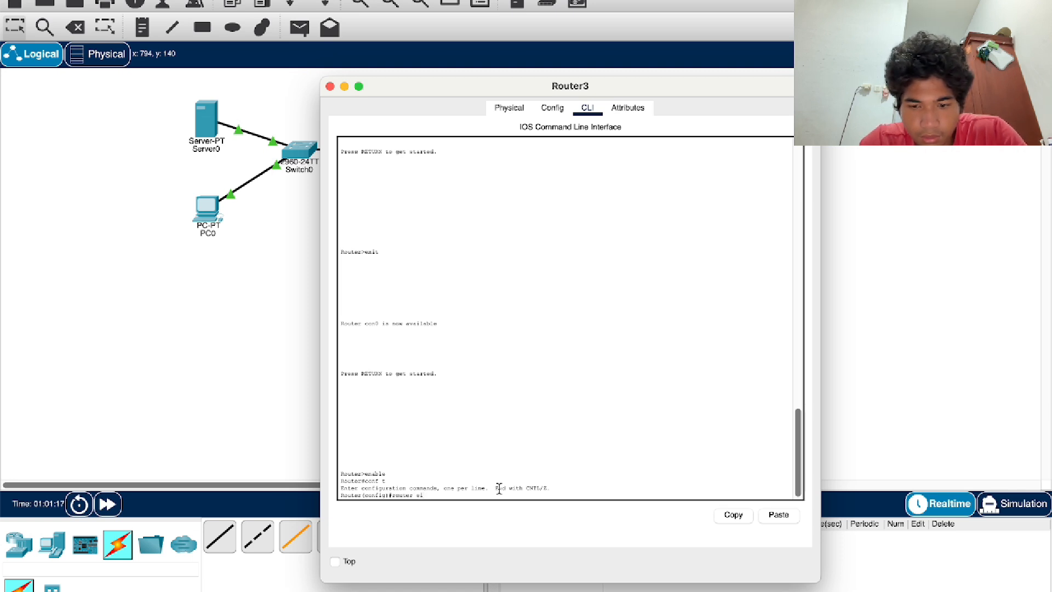
type("grp 1")
key("Return")
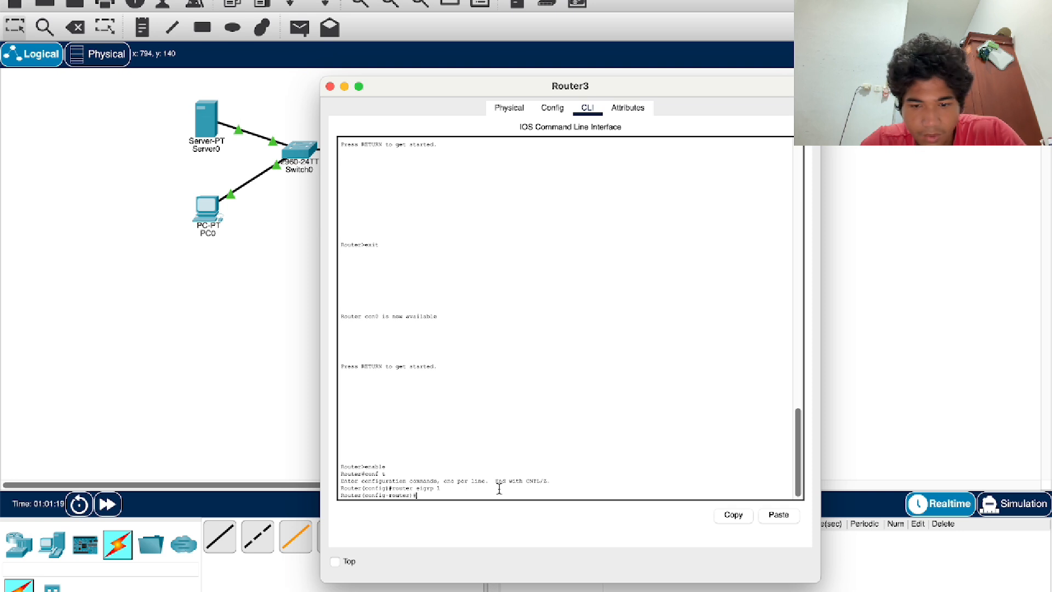
Add network 192.168.30.0 with wildcard mask 0.0.0.63 to Router3's EIGRP 1 process
type("network")
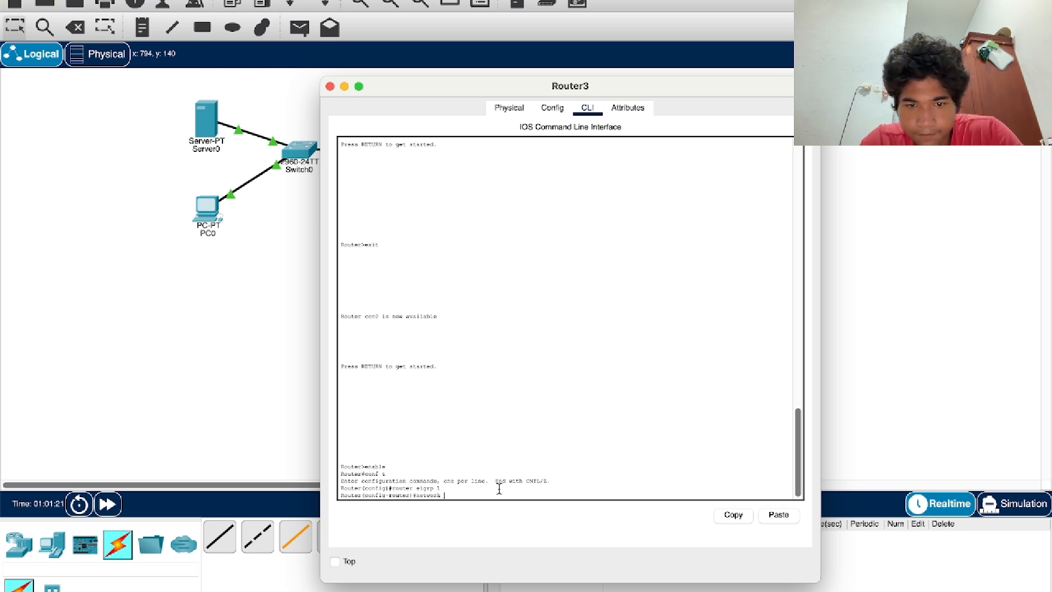
type(" 192")
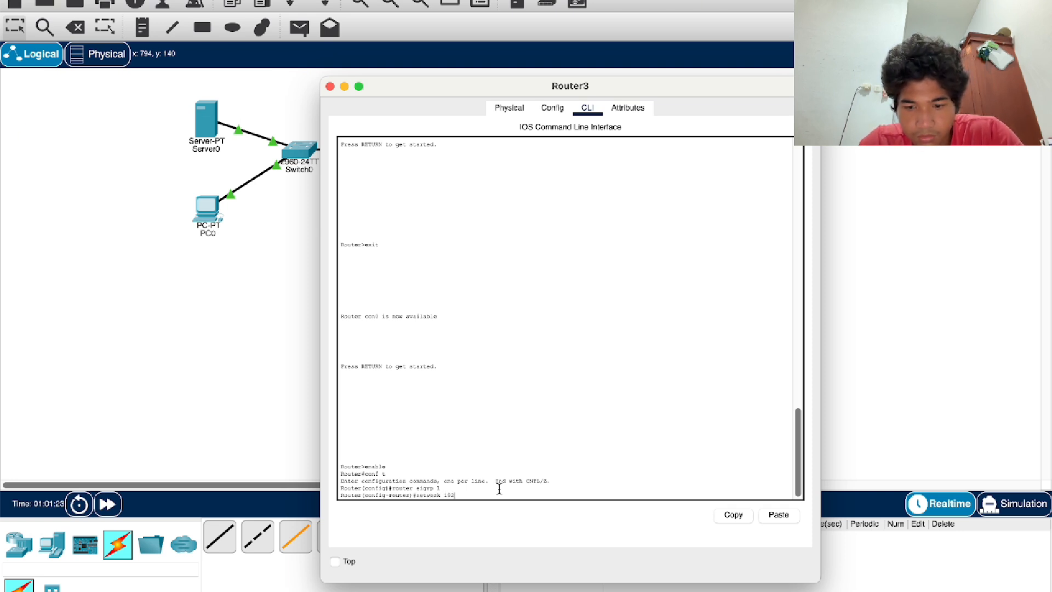
type(".168")
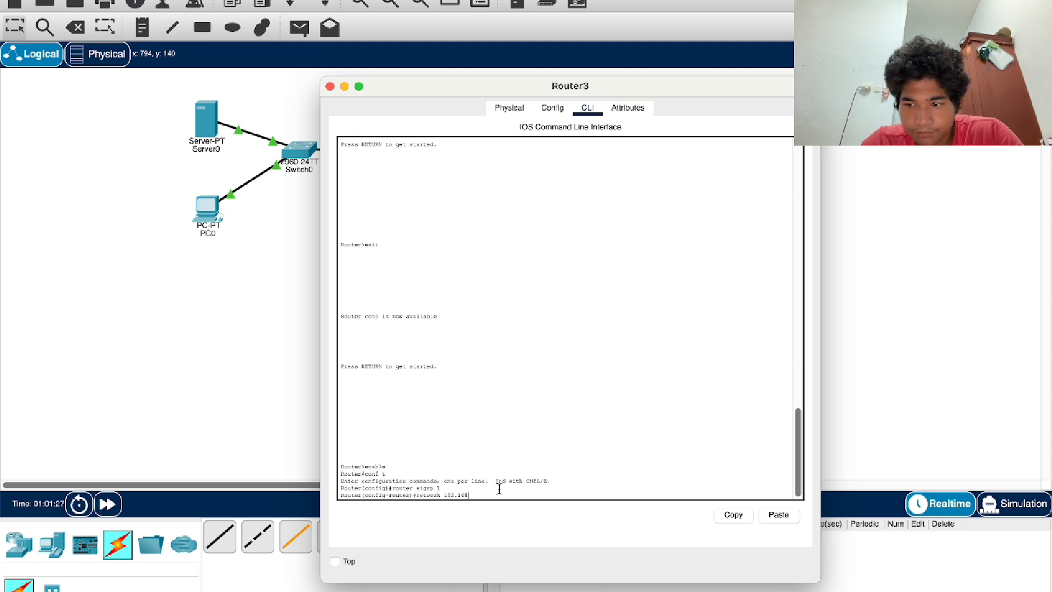
type(".3")
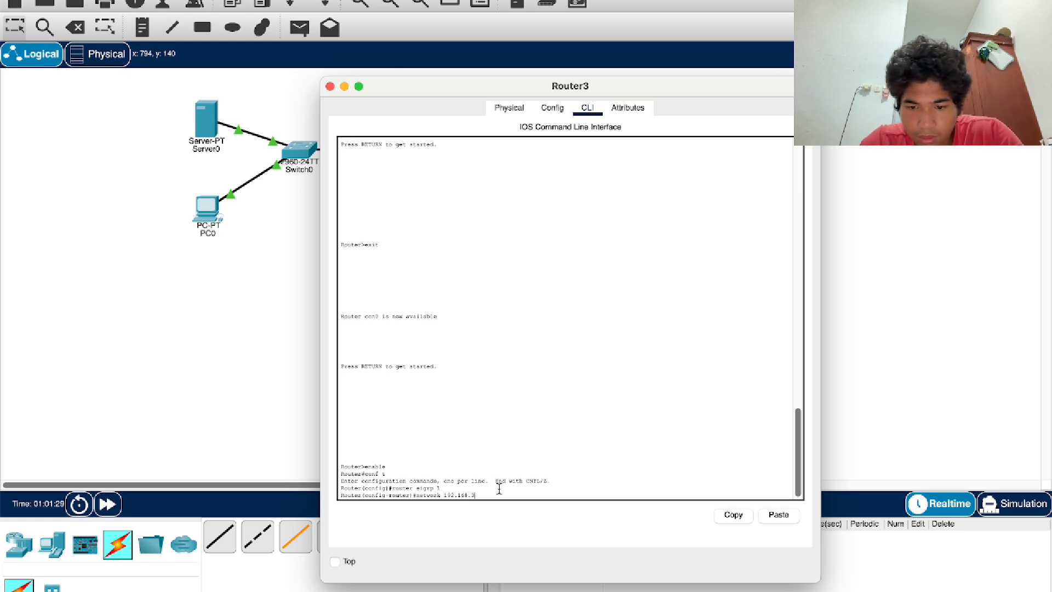
type("0.")
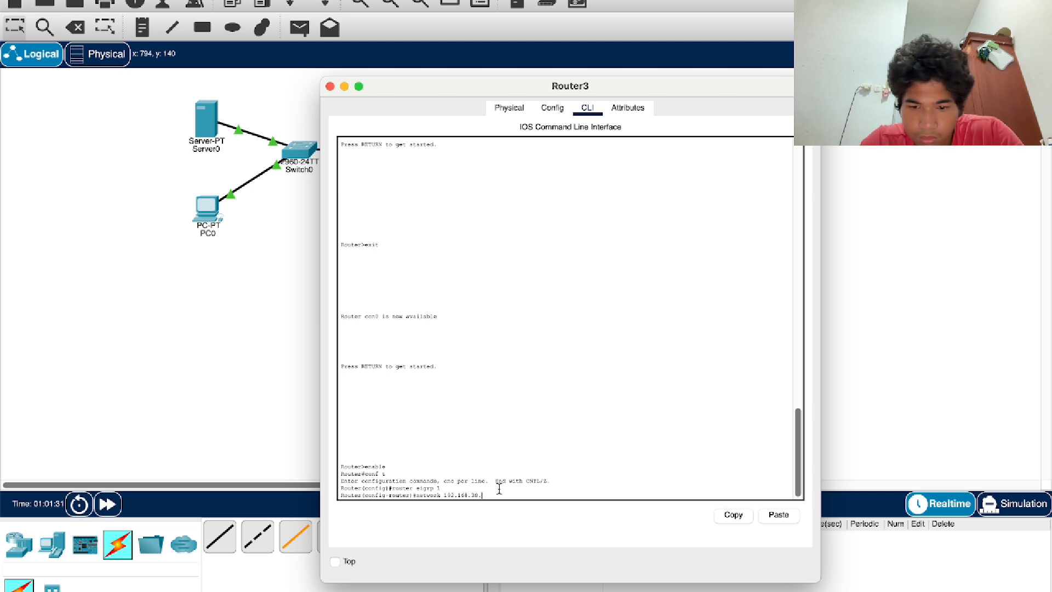
type("0 0.0.0.63")
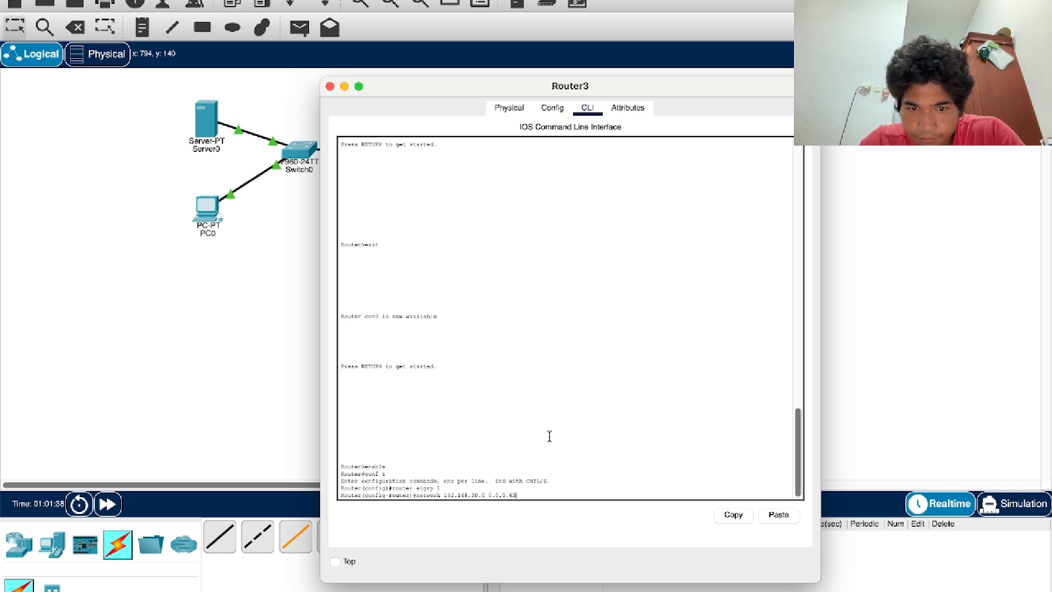
key("Return")
Add network 192.168.3.0 with wildcard mask 0.0.0.3 to Router3's EIGRP 1 process
type("nfig-router)#n")
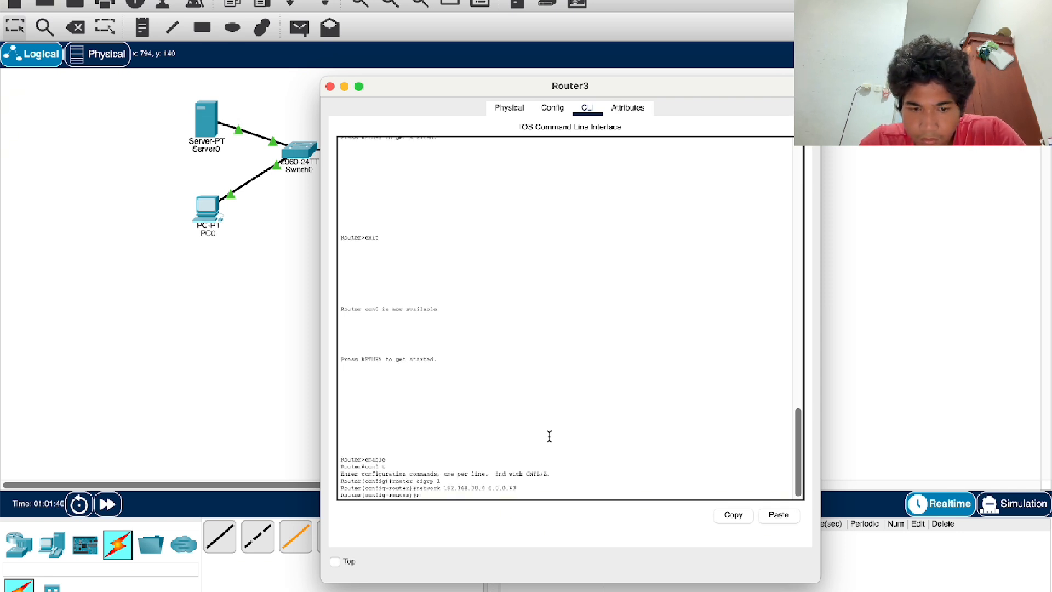
type("etwork")
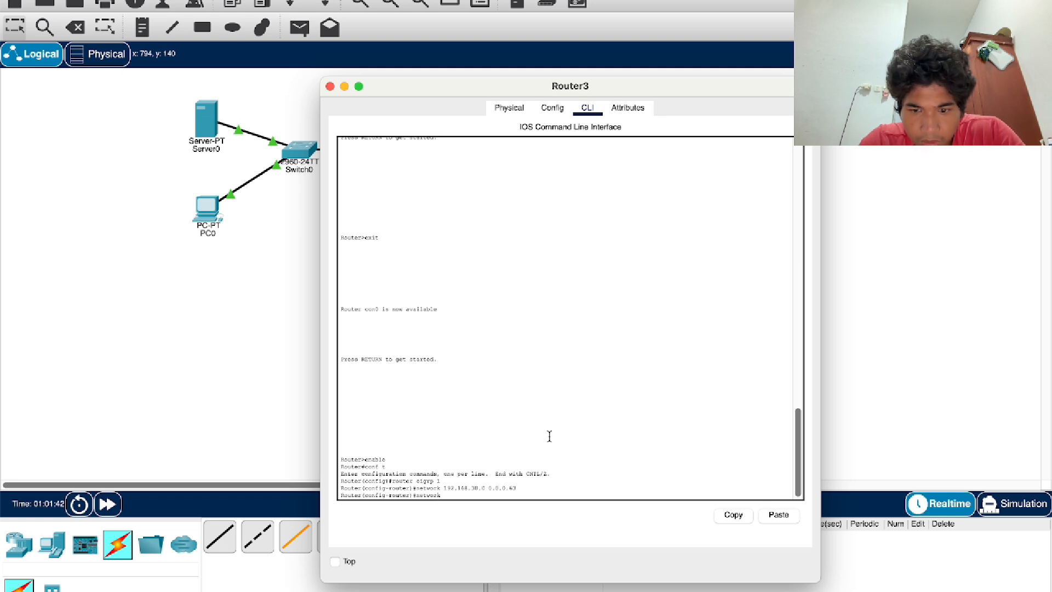
type(" 192.")
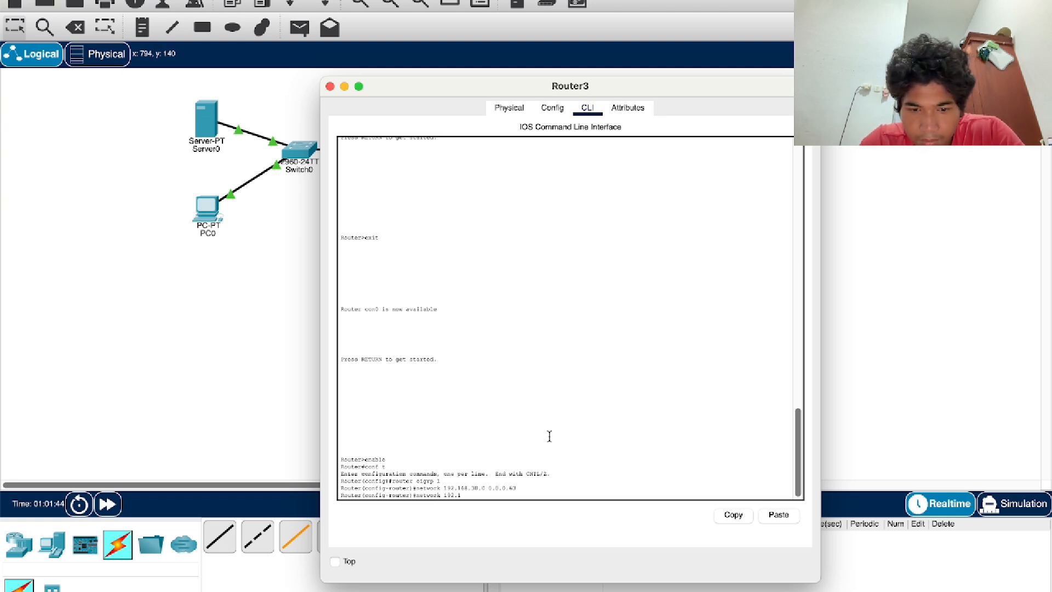
type("168.")
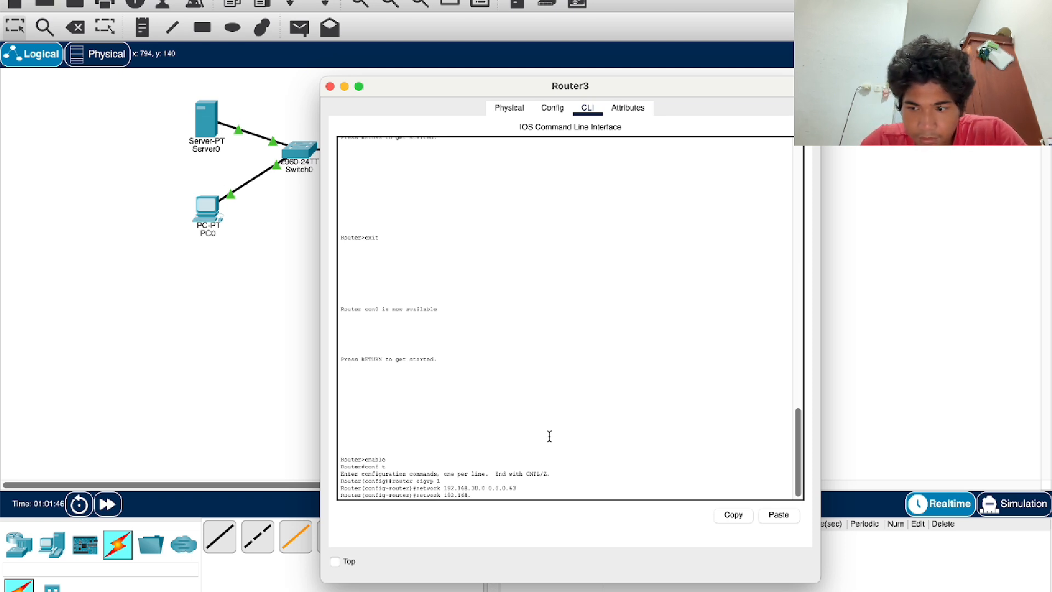
type("3.0")
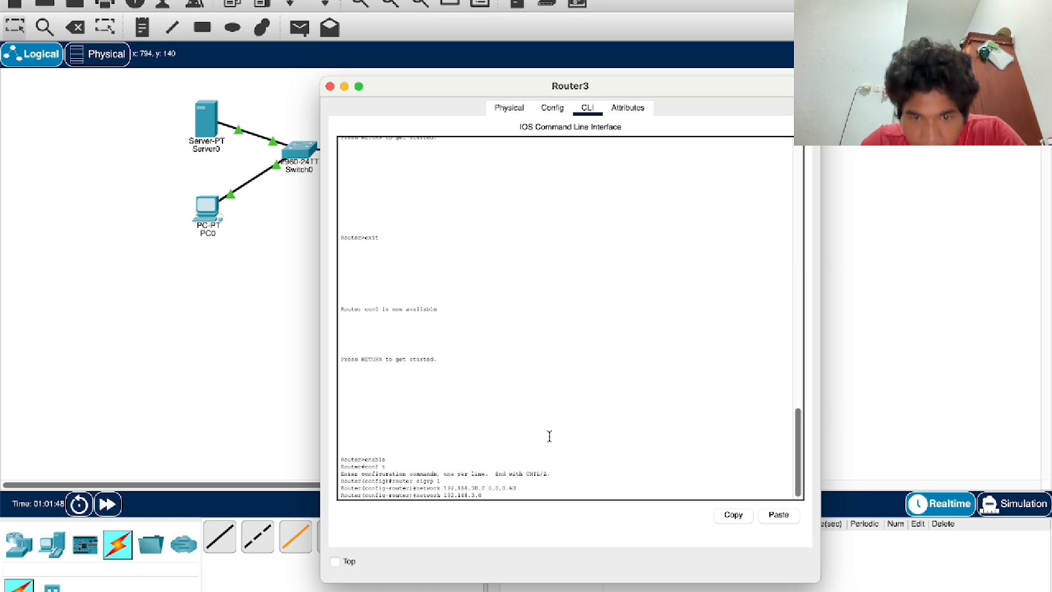
type(" 0.0")
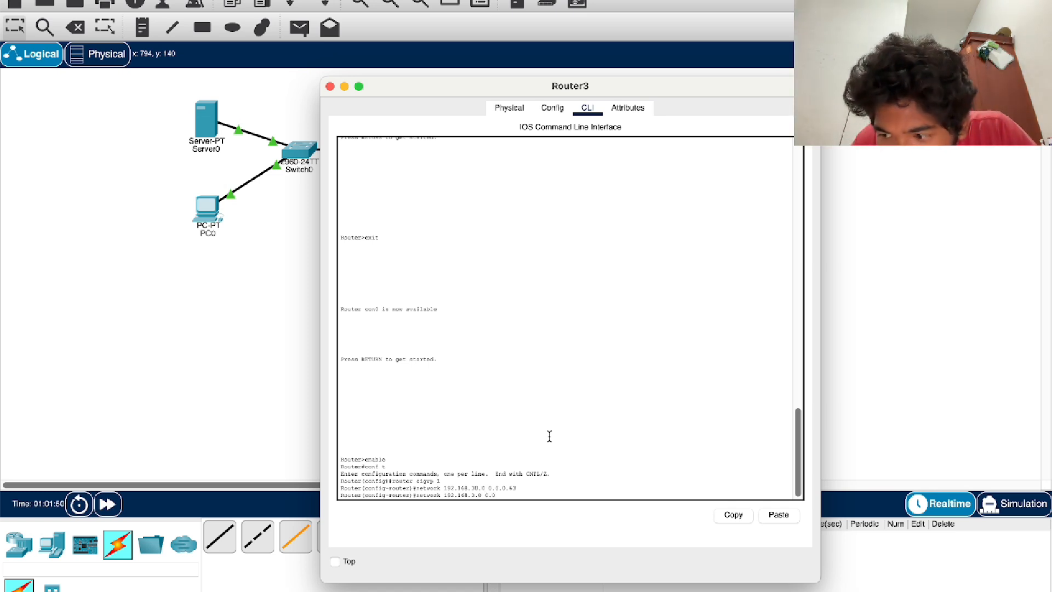
type(".0.")
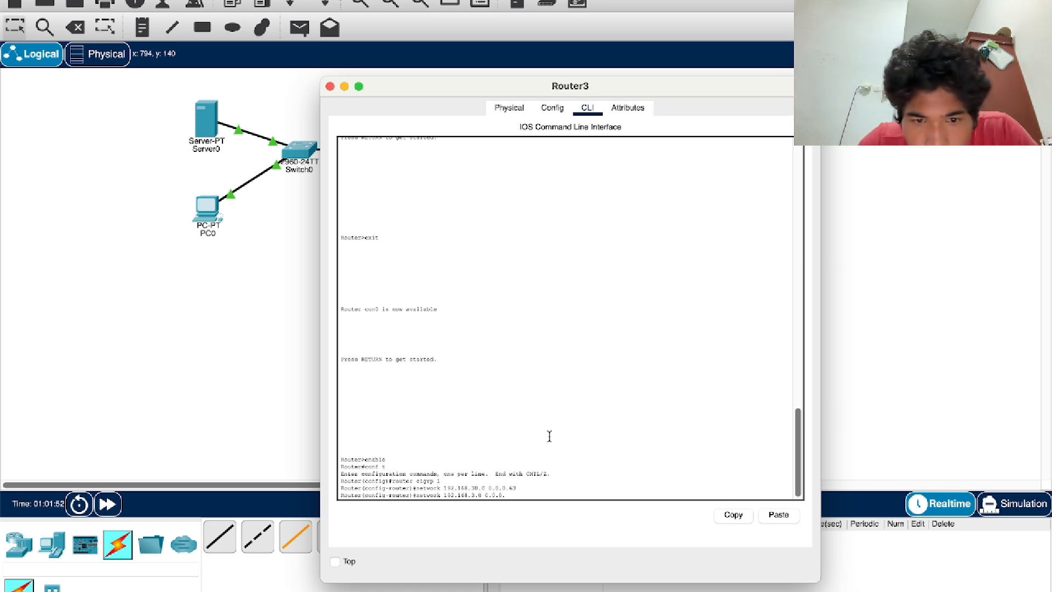
type("3")
key("Return")
Try to add network 192.168.2 with wildcard mask 0.0.0.3 to Router3's EIGRP 1 process
type("net")
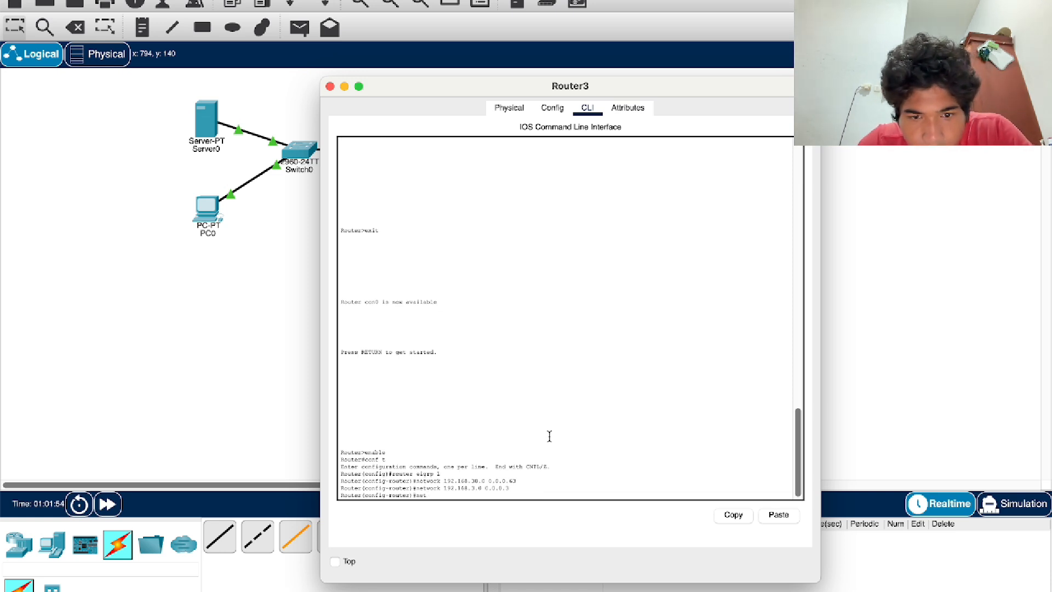
type("work")
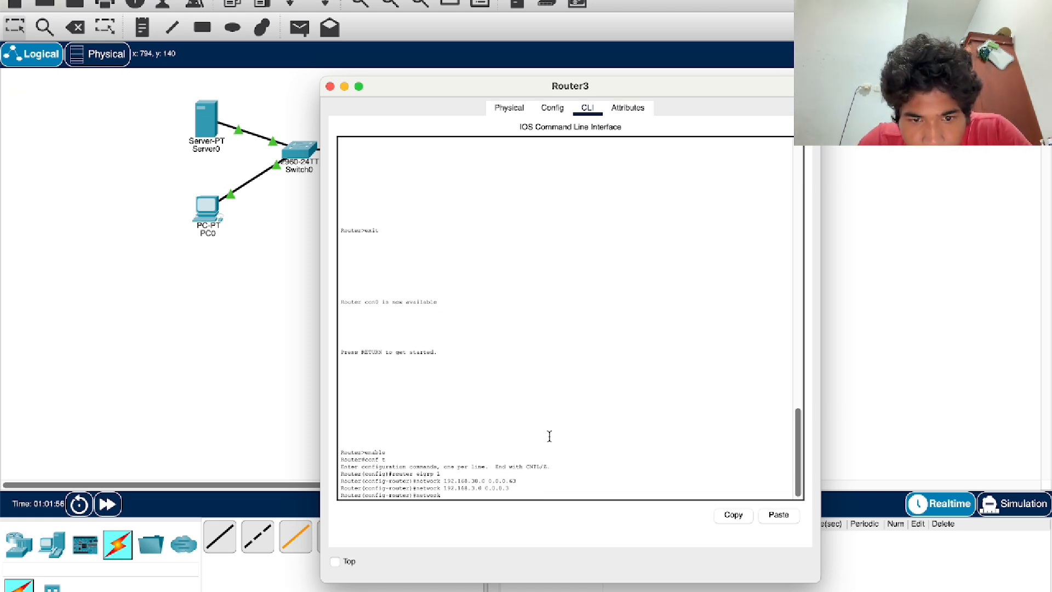
type(" 192")
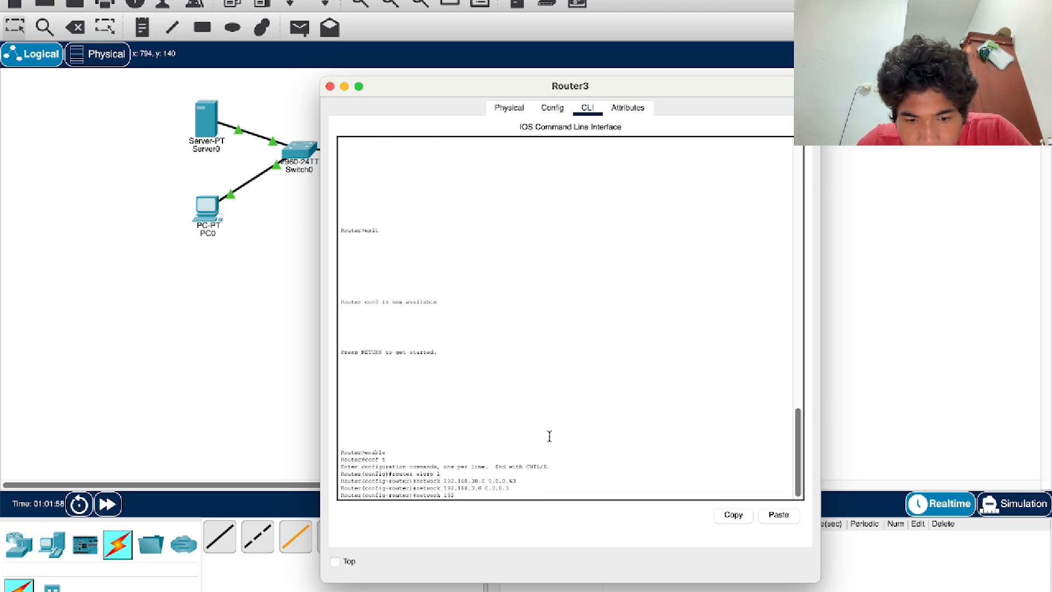
type(".168")
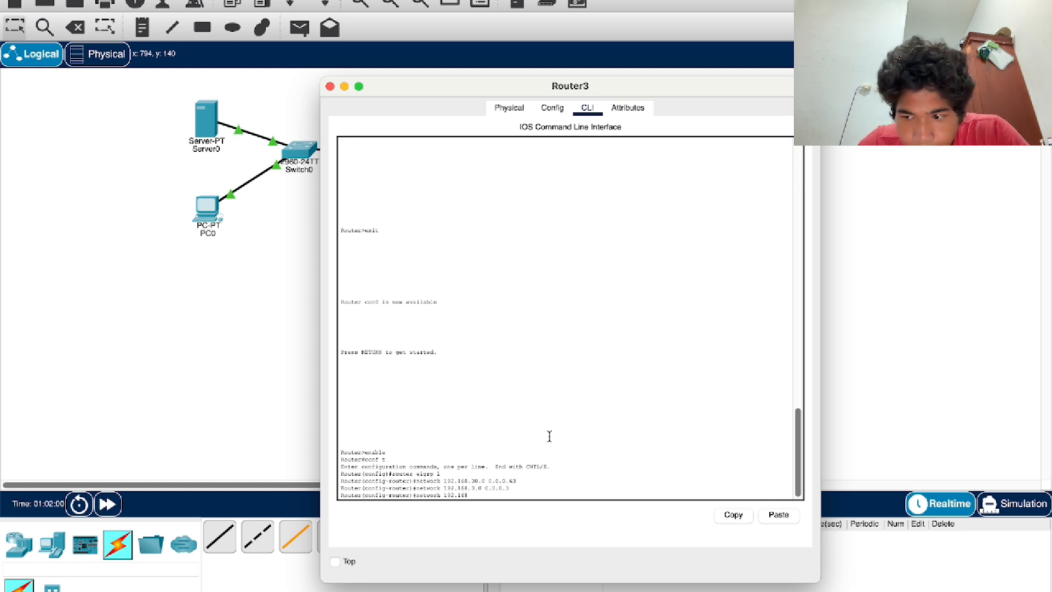
type(".2 ")
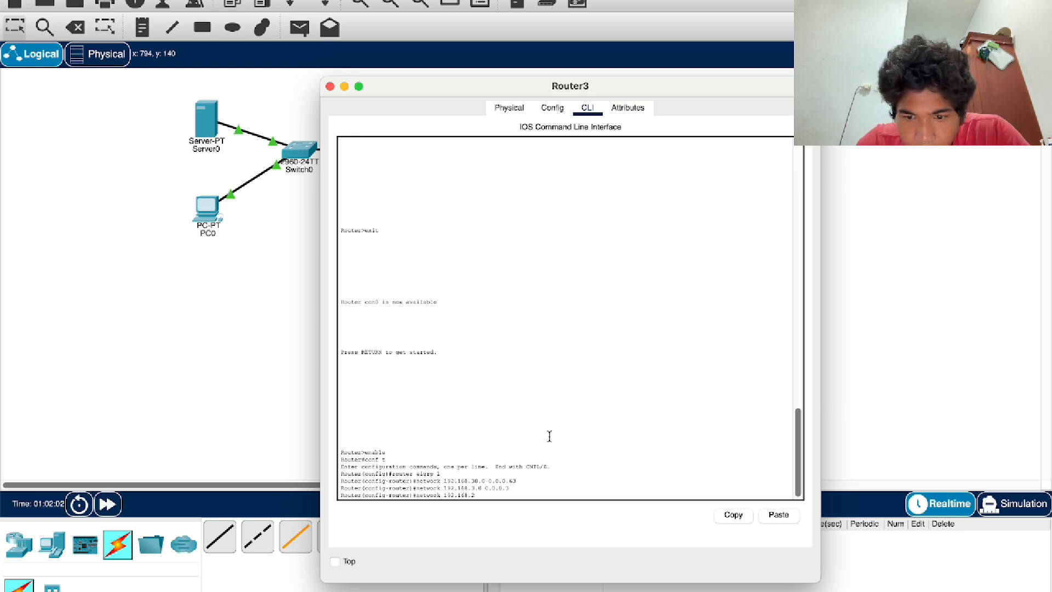
type("0.0.0")
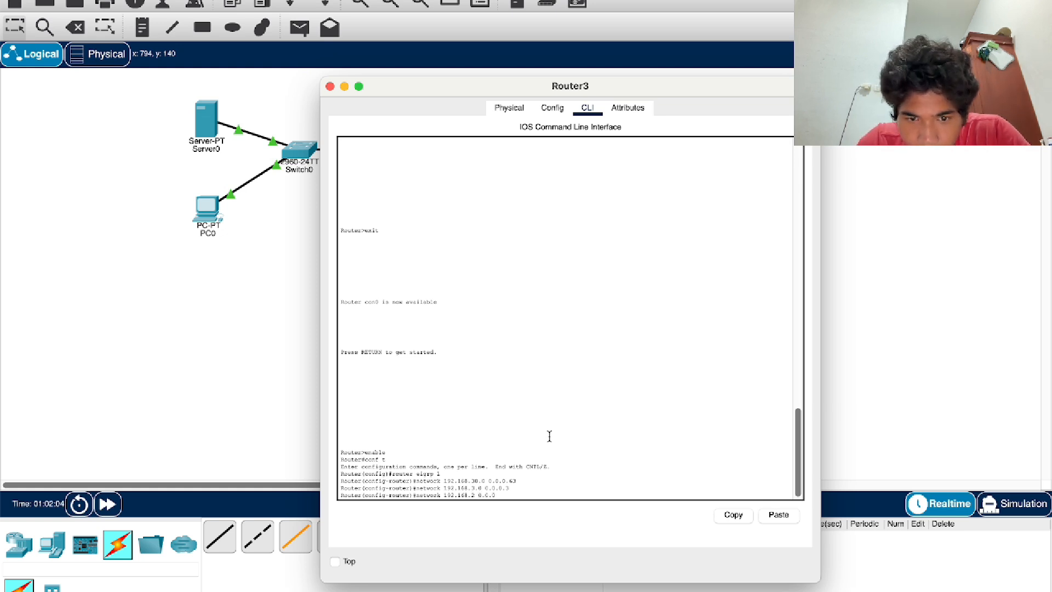
type(".")
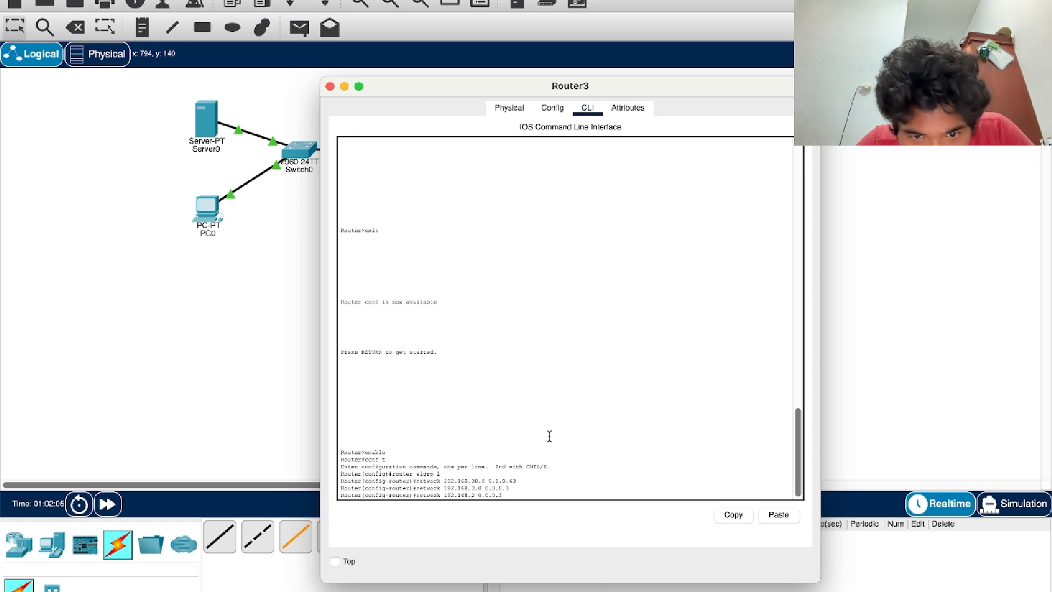
type("3")
key("Return")
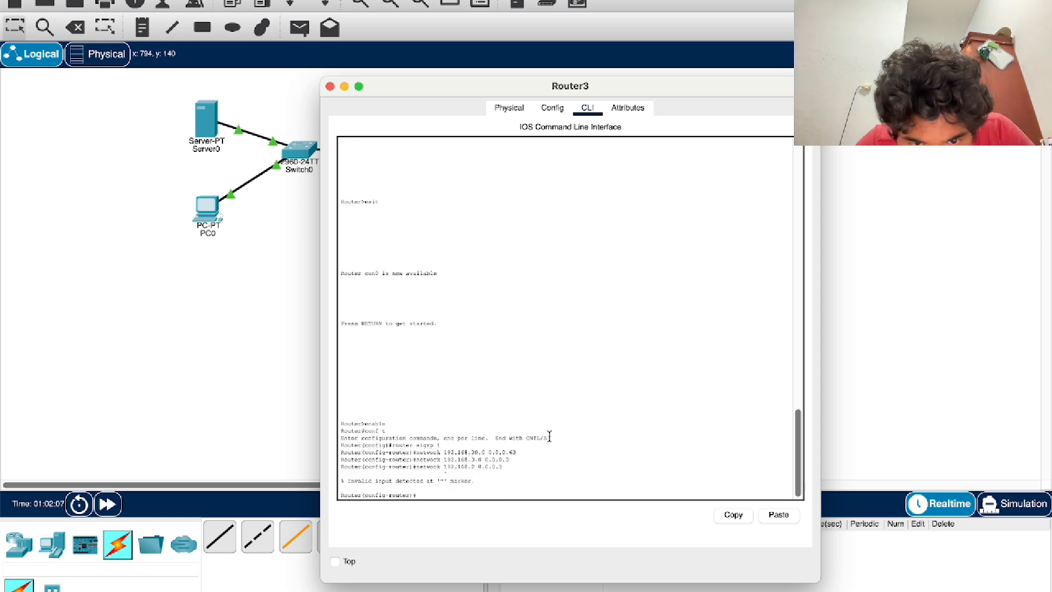
Correct the network statement to 192.168.2.0 with wildcard mask 0.0.0.3 in Router3's EIGRP 1 process and disable auto-summary
key("Up")
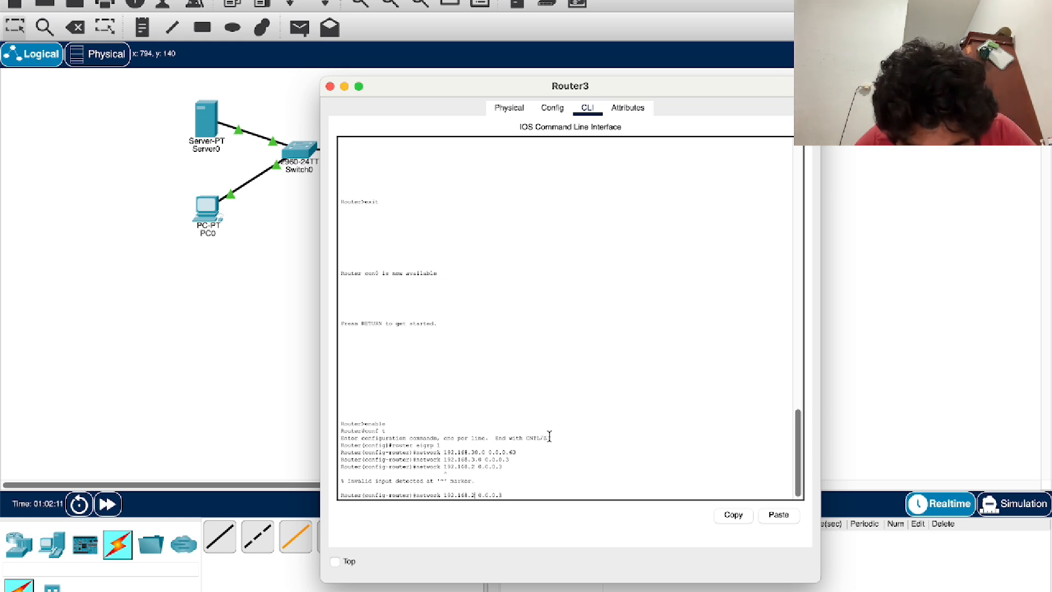
key("Left")
key("Left")
key("Left")
key("Left")
key("Left")
key("Left")
key("Left")
key("Left")
type(".0")
key("Return")
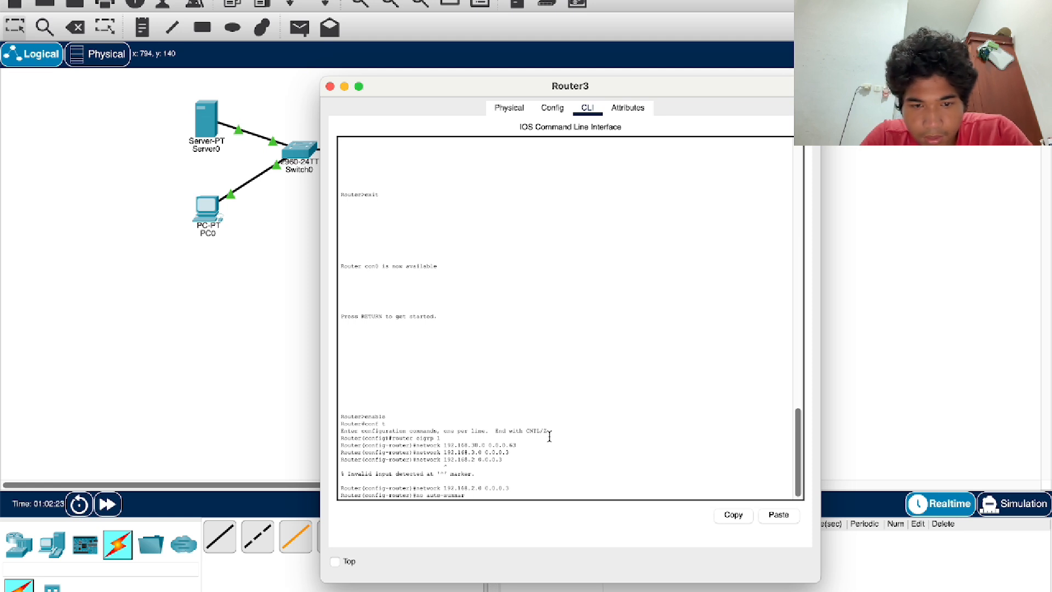
key("Return")
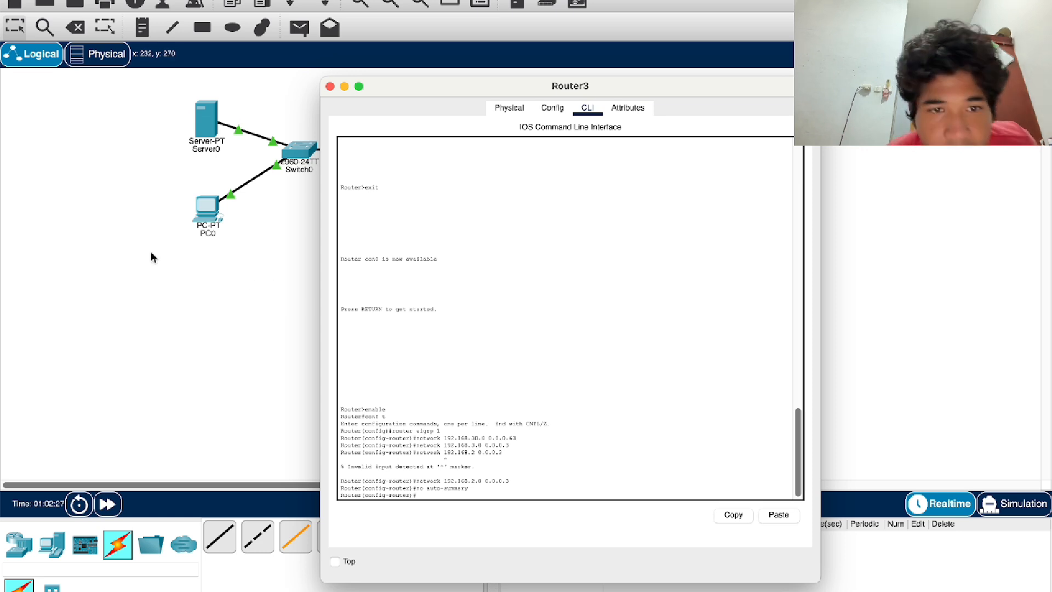
left_click(329, 87)
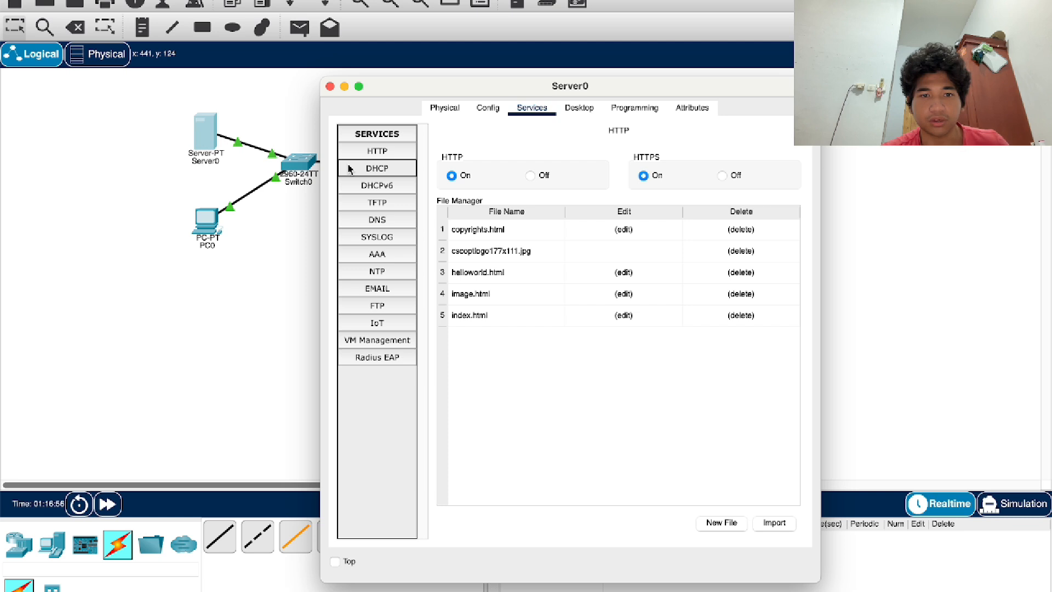
Review the gateway and address range of the serverPool entry in Server0's DHCP service
left_click(377, 169)
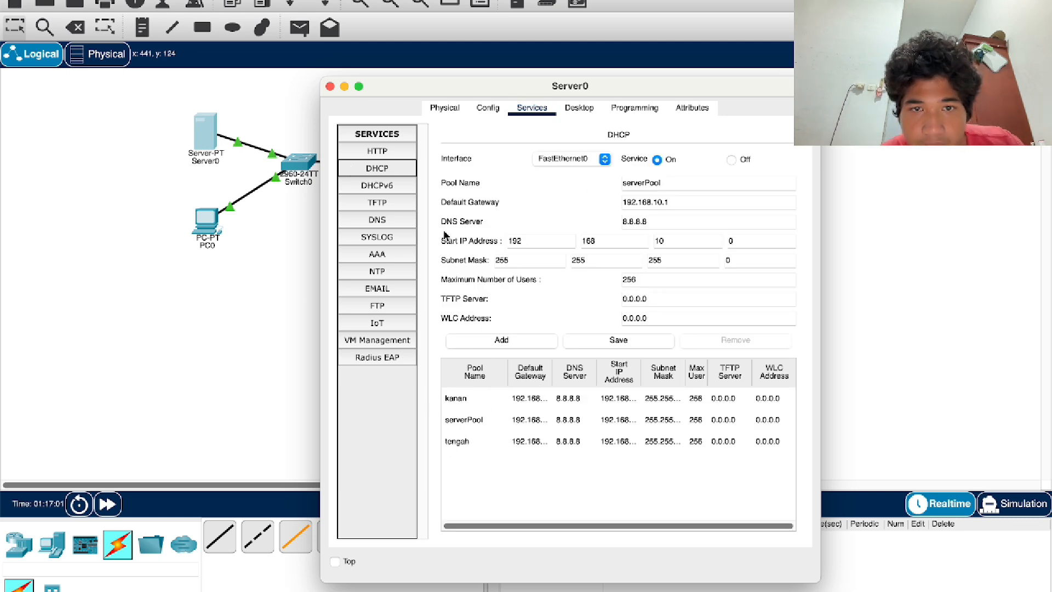
left_click_drag(430, 95, 629, 41)
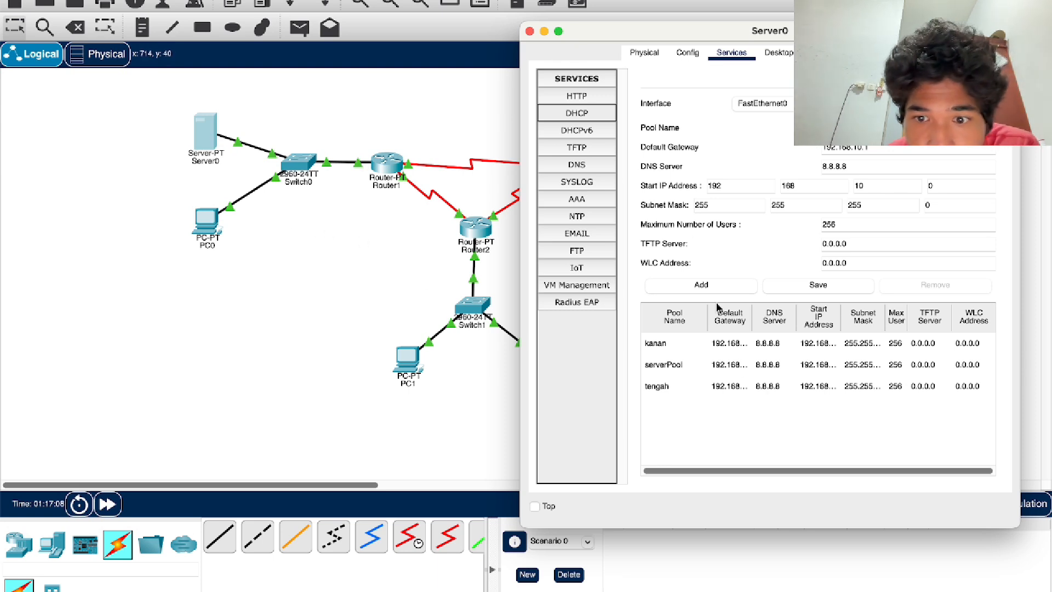
left_click(665, 366)
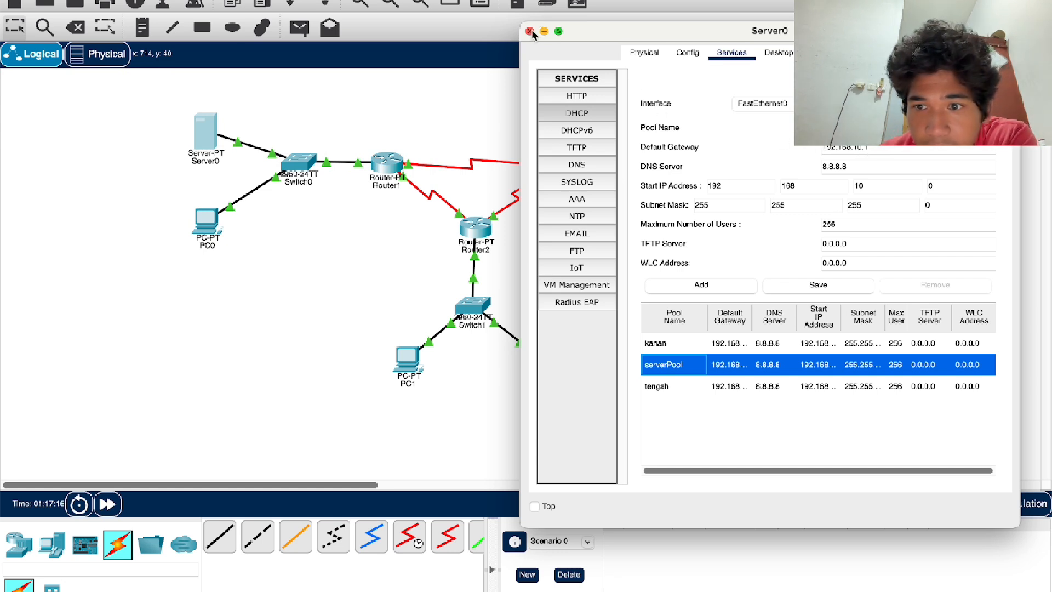
left_click(934, 189)
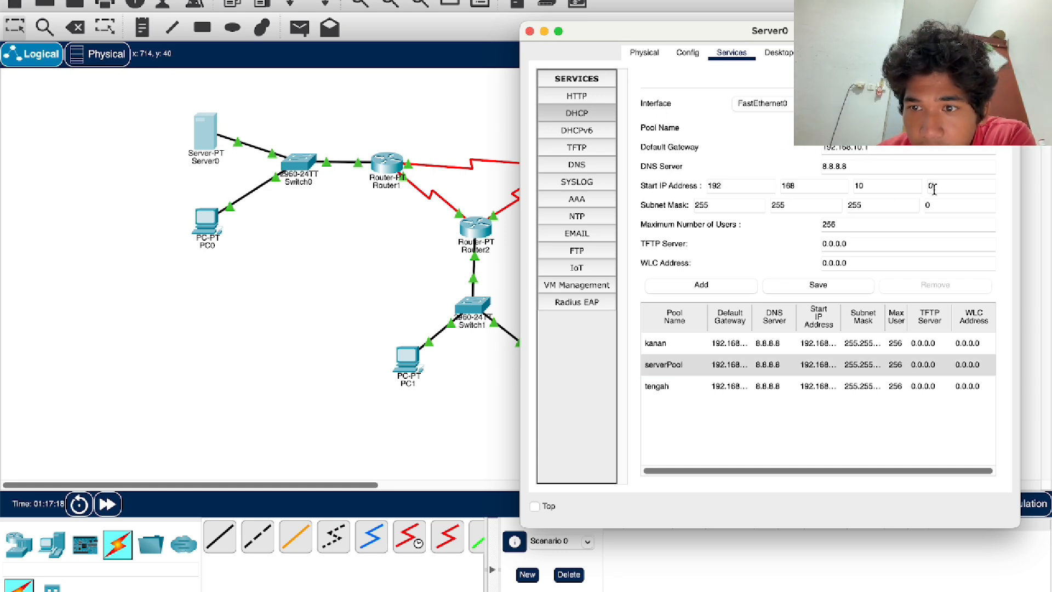
left_click(665, 90)
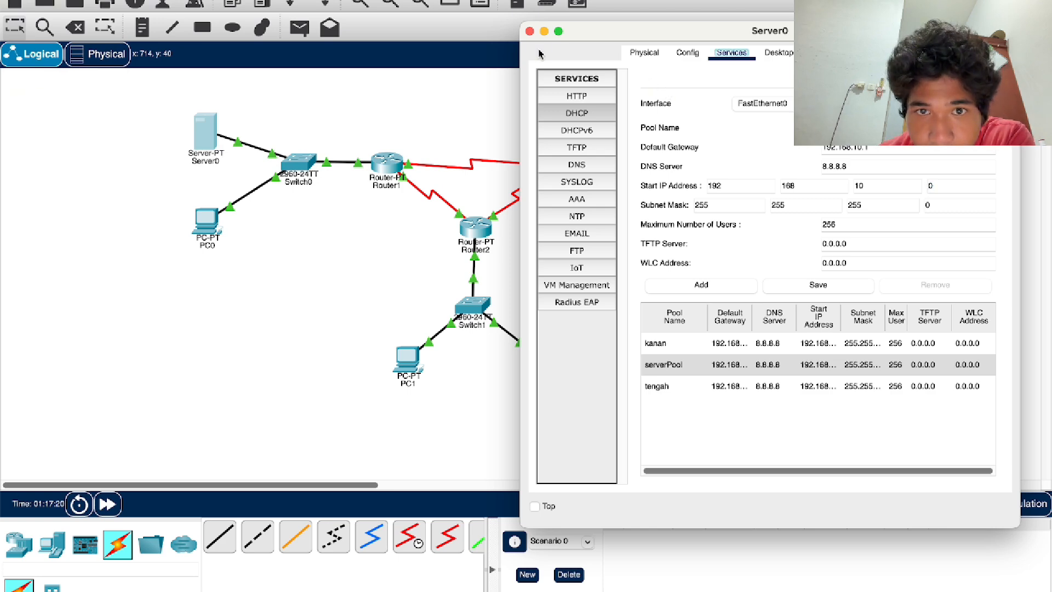
left_click(529, 31)
Check the DHCP-assigned IP configuration on PC0
left_click(206, 220)
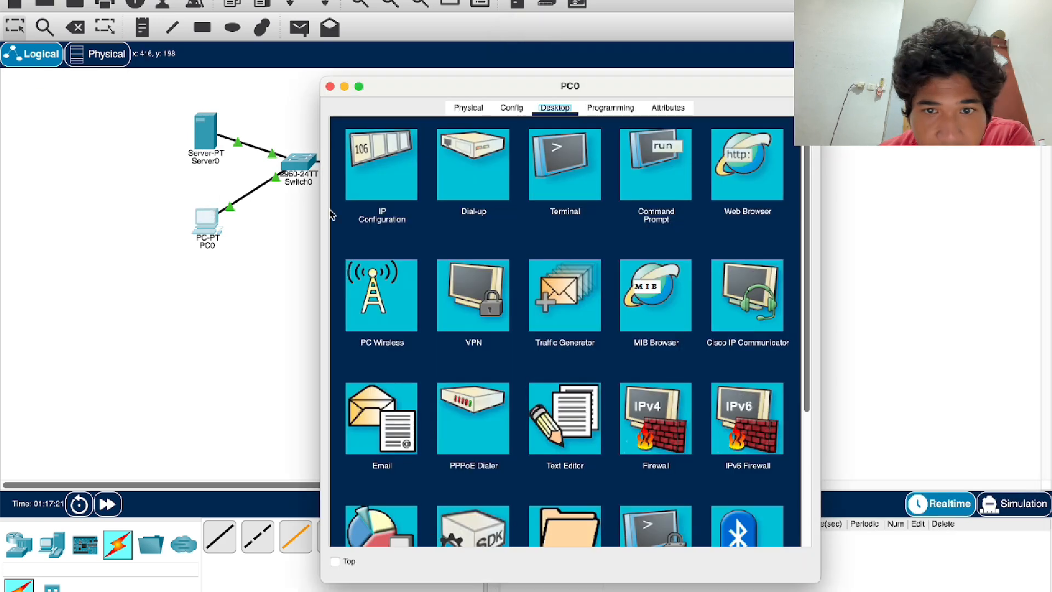
left_click(408, 174)
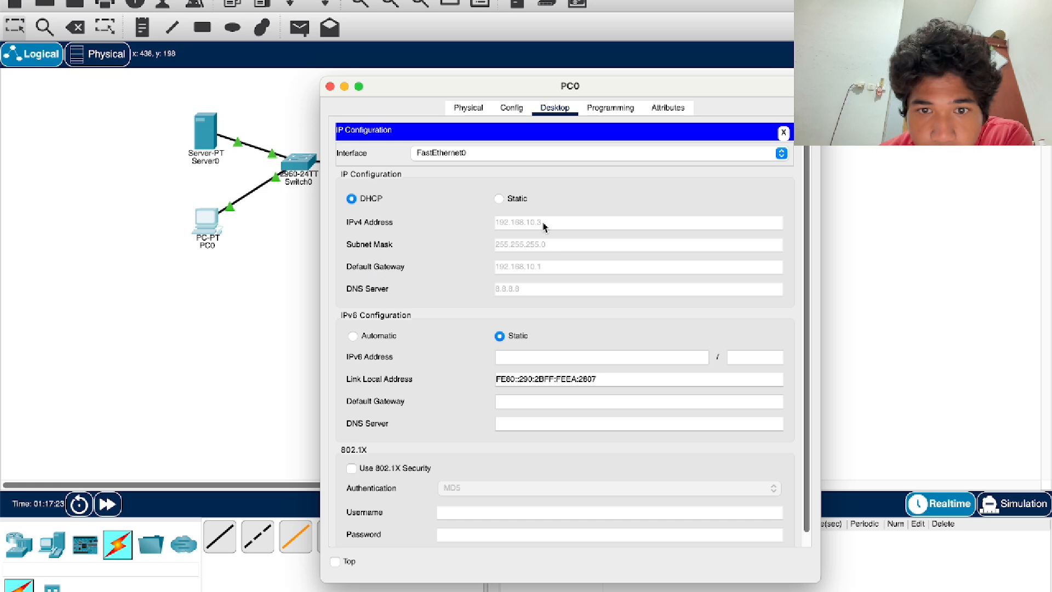
left_click(329, 87)
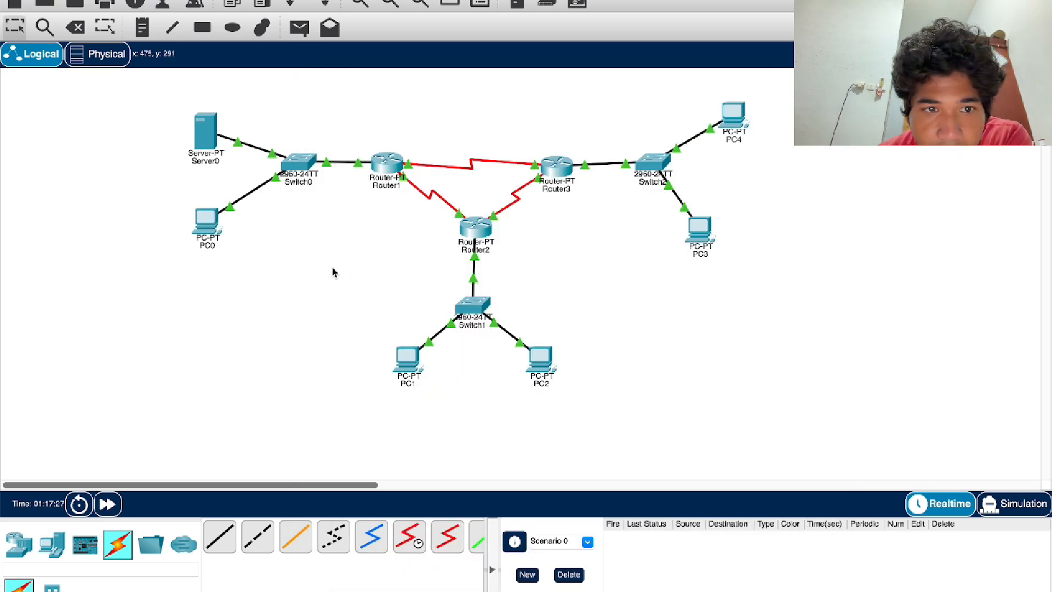
Examine the default gateway and start IP address of the tengah pool in Server0's DHCP service
left_click(205, 132)
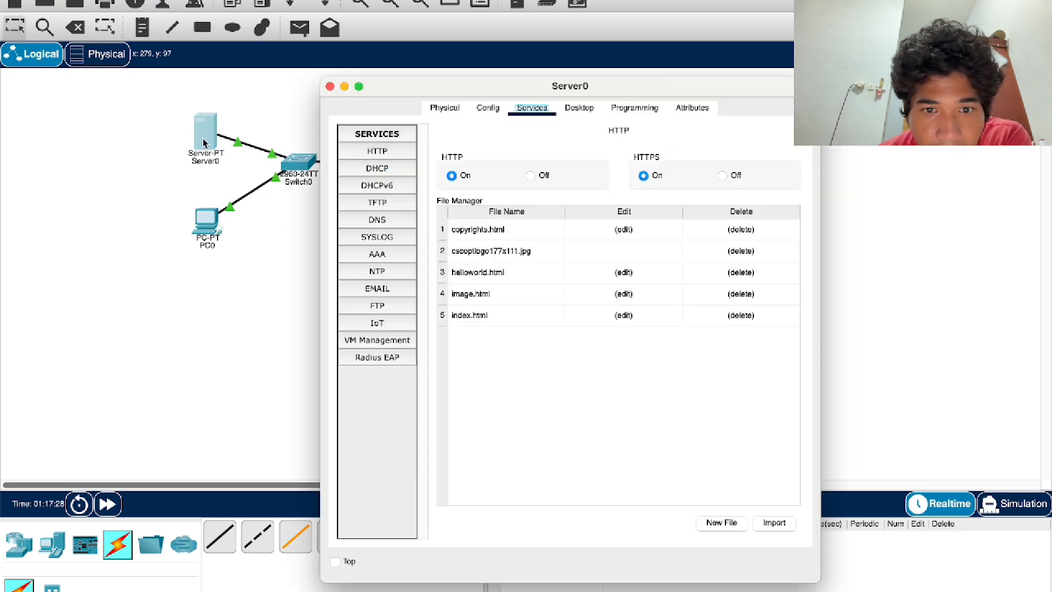
left_click(382, 169)
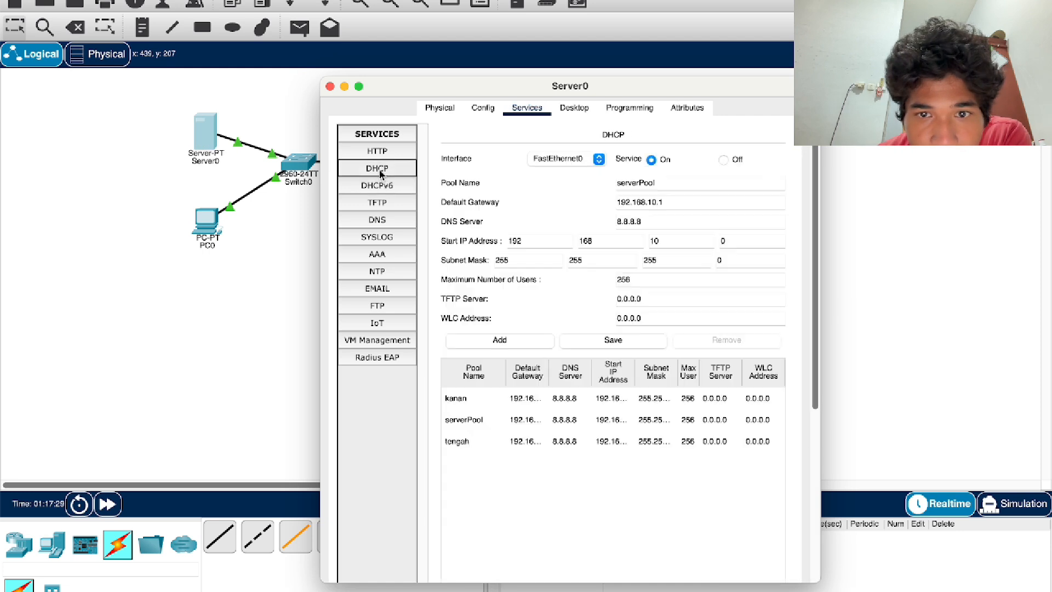
left_click(478, 441)
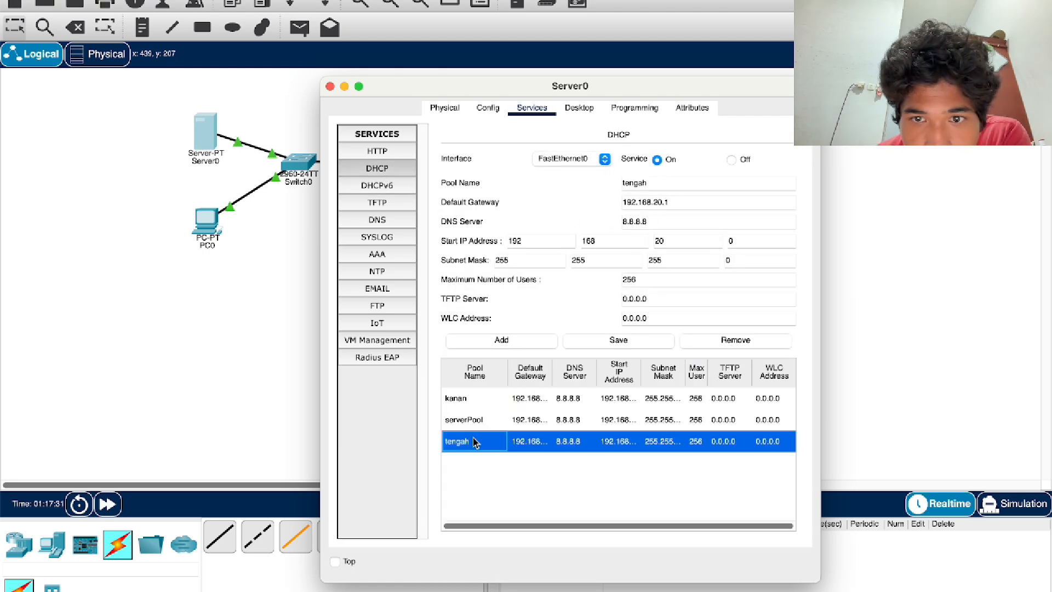
left_click(659, 203)
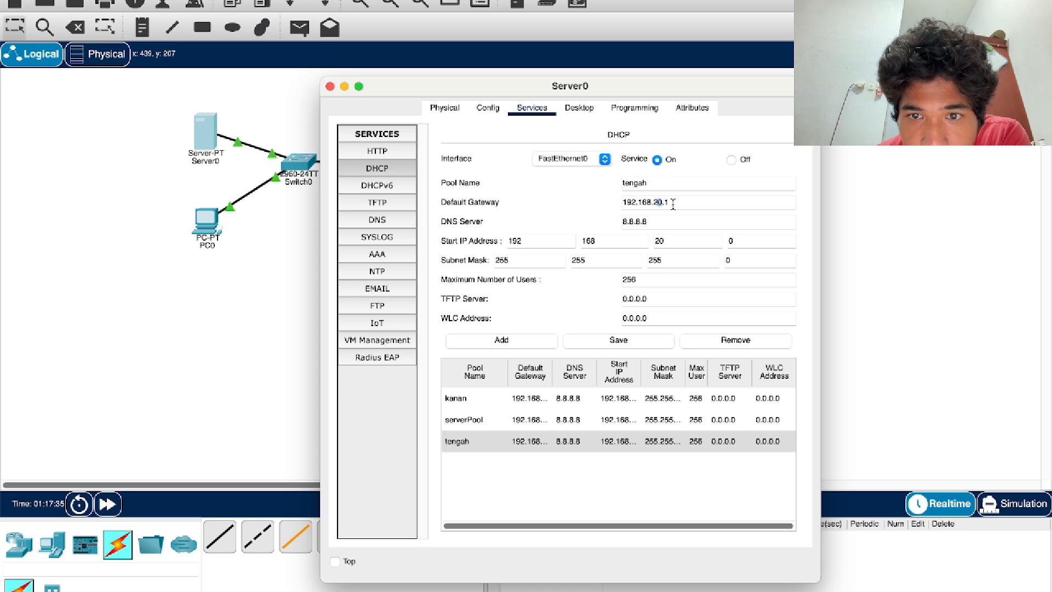
left_click_drag(673, 204, 660, 206)
left_click(525, 202)
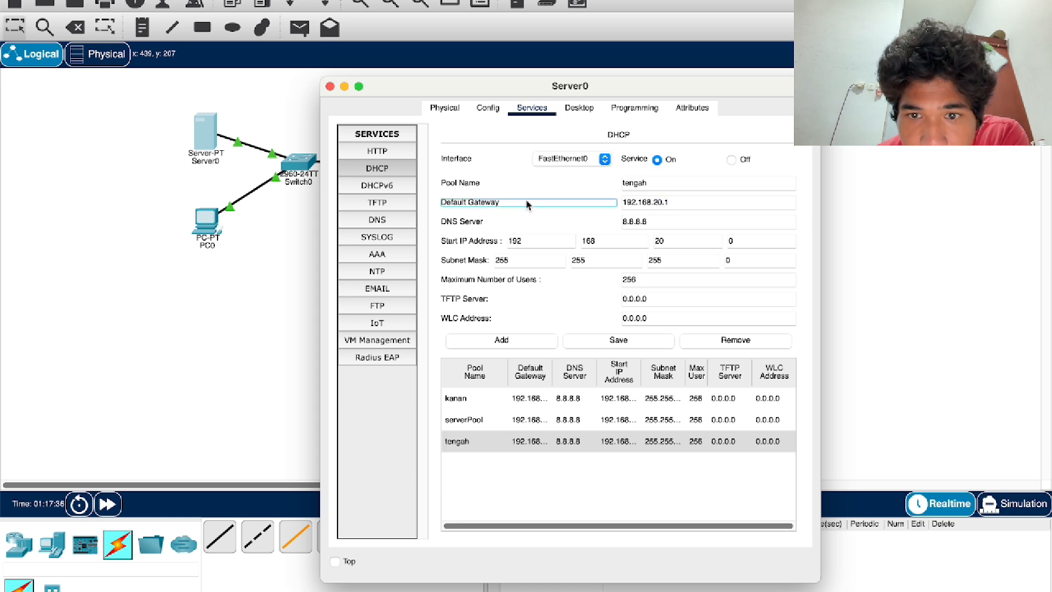
left_click(448, 243)
left_click(733, 241)
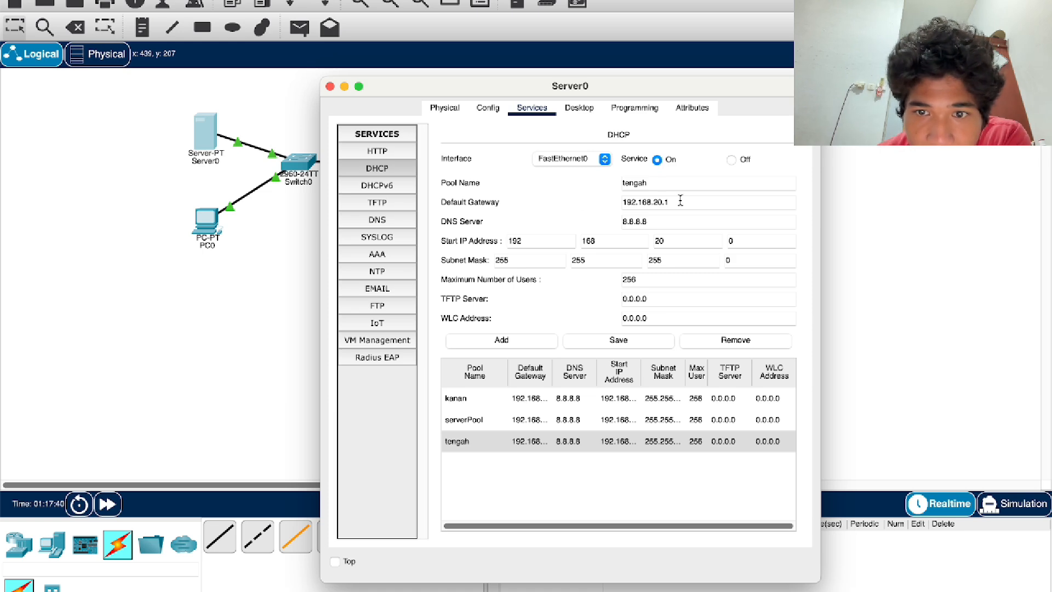
left_click(475, 201)
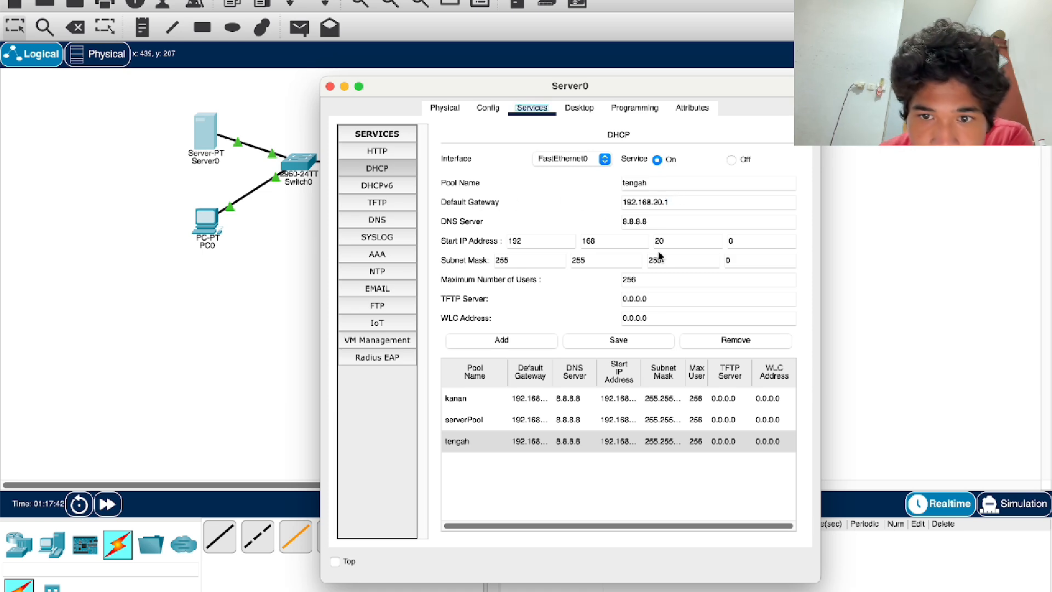
left_click_drag(399, 90, 664, 62)
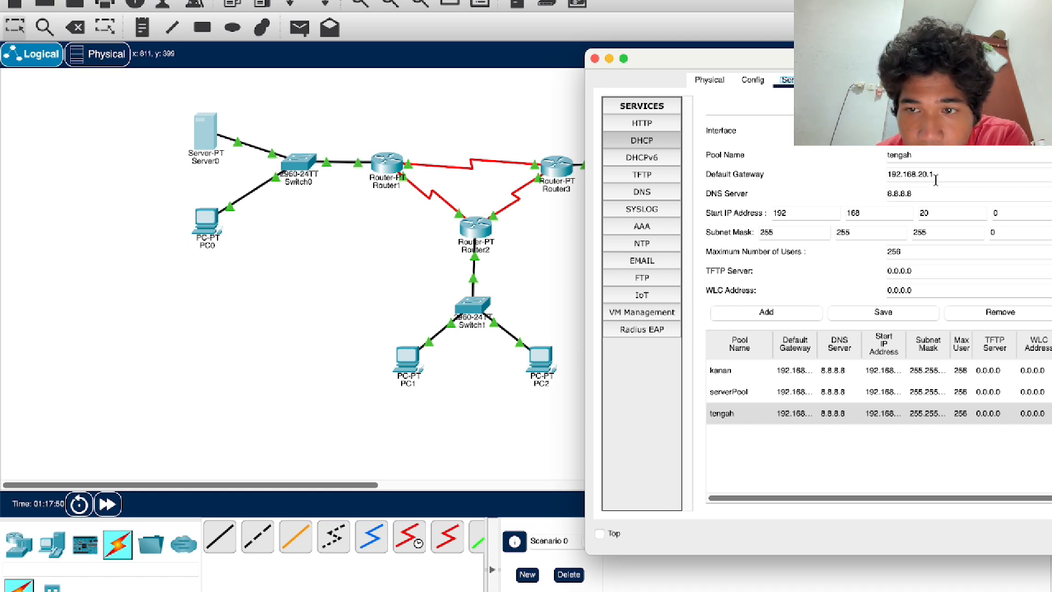
left_click(595, 58)
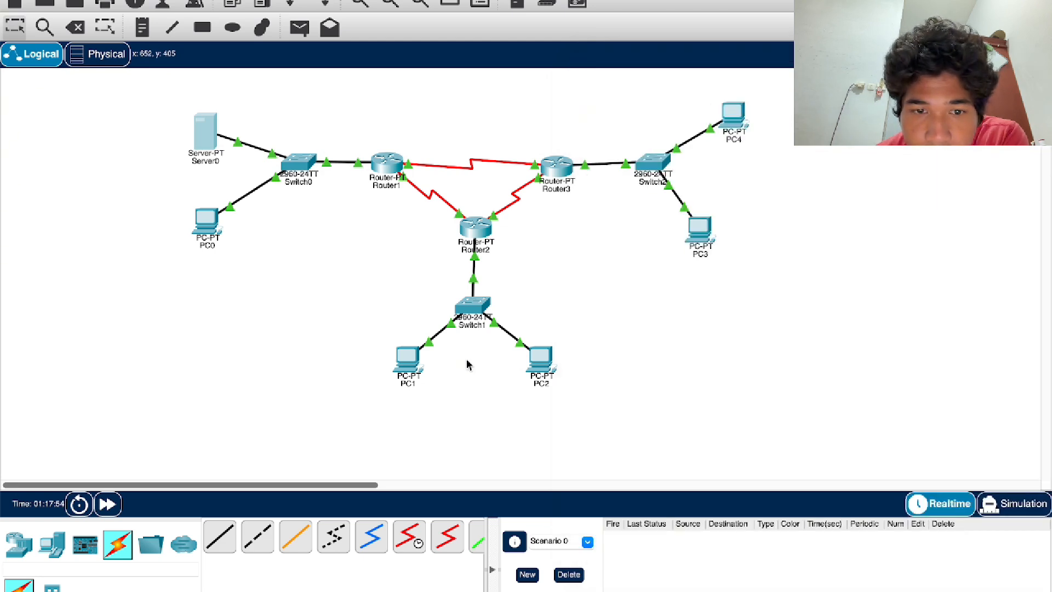
Renew PC1's IPv4 configuration by switching it to Static and back to DHCP
left_click(413, 369)
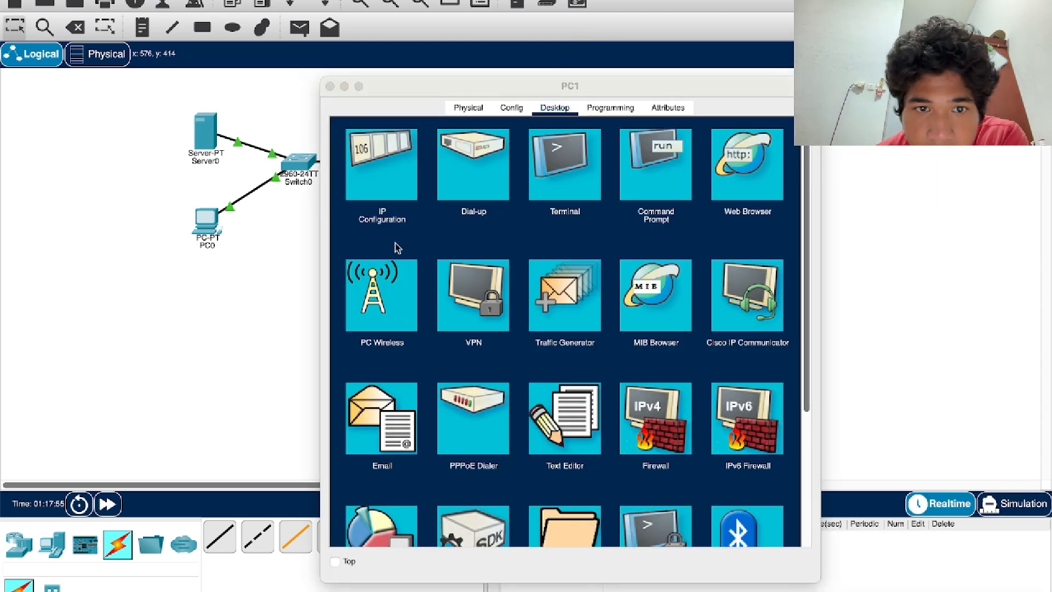
left_click_drag(407, 102, 507, 67)
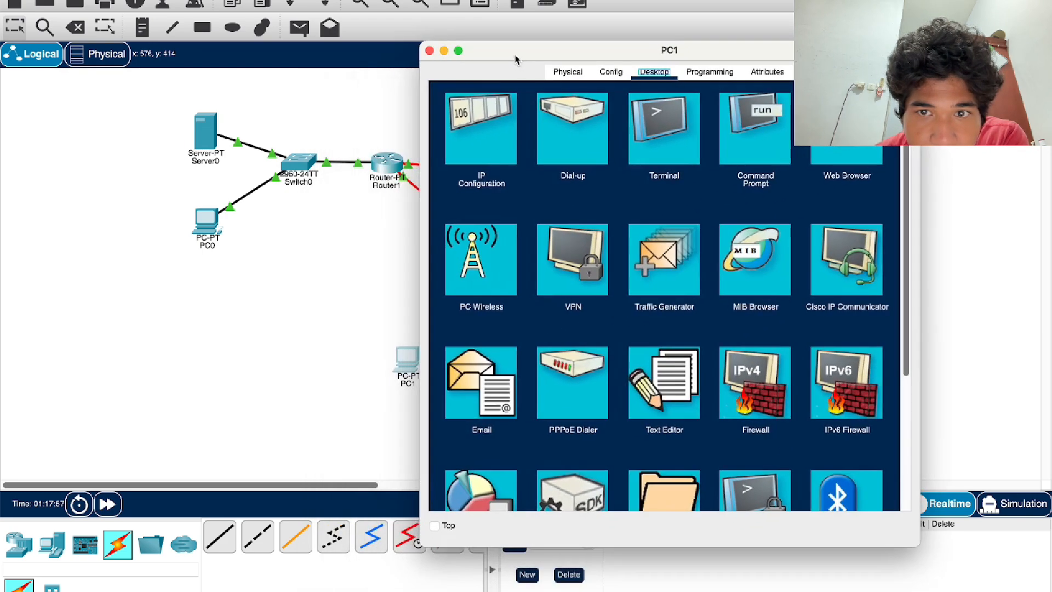
left_click(486, 119)
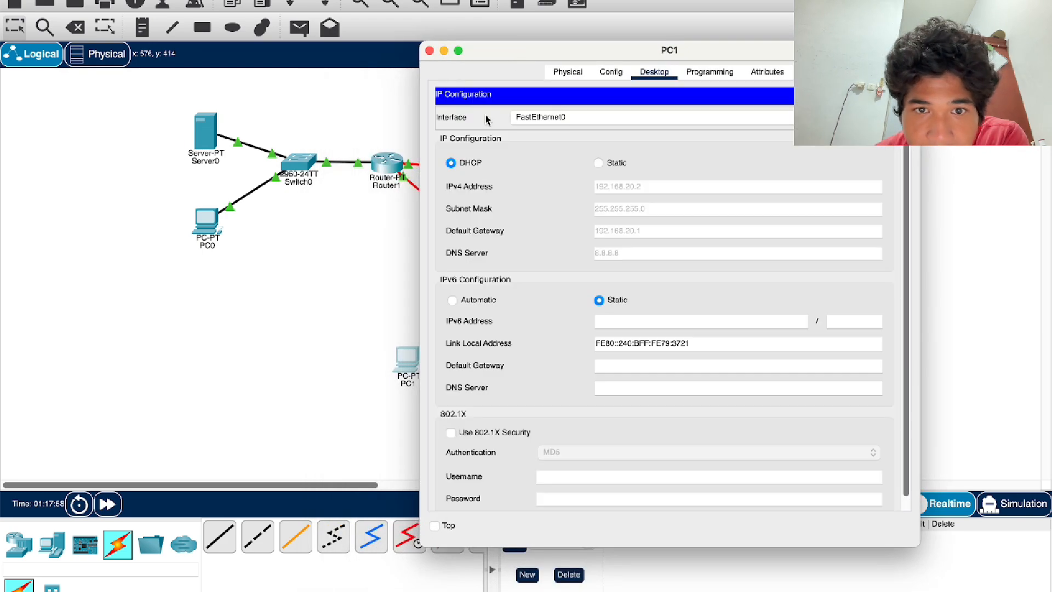
left_click(598, 164)
left_click(450, 163)
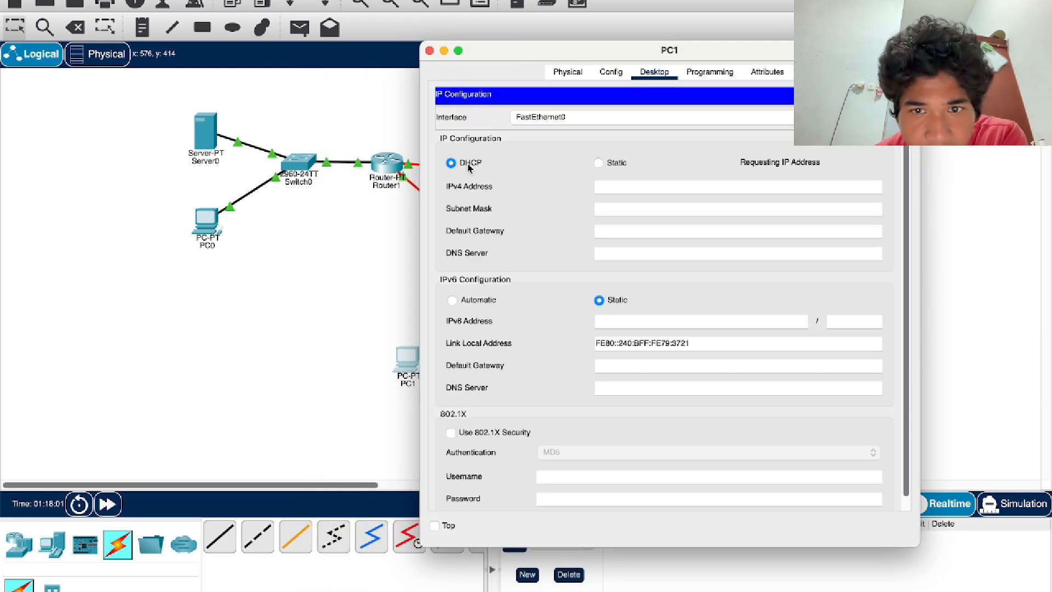
left_click(599, 163)
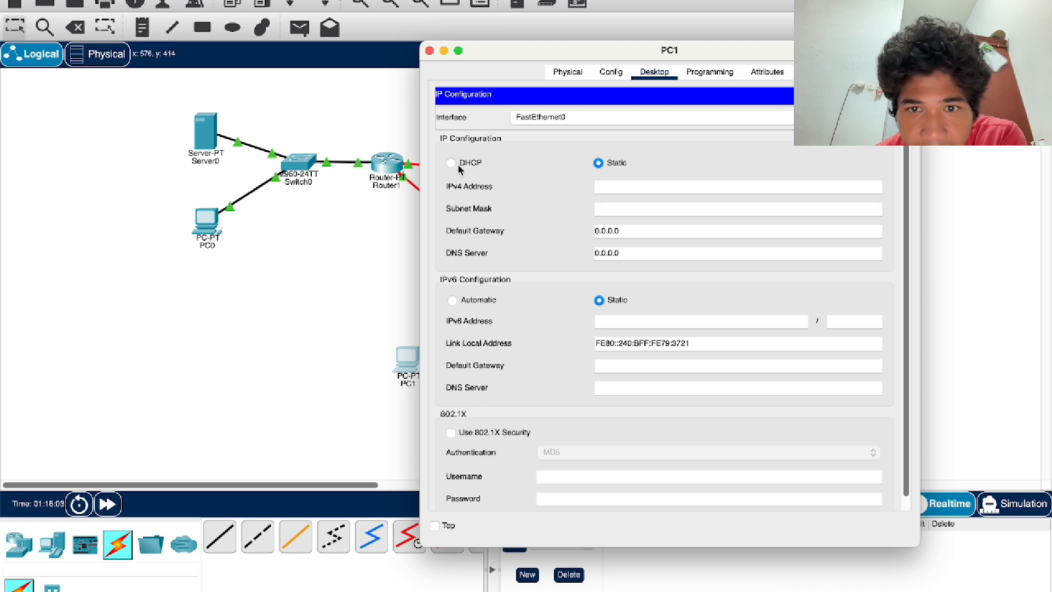
left_click(451, 163)
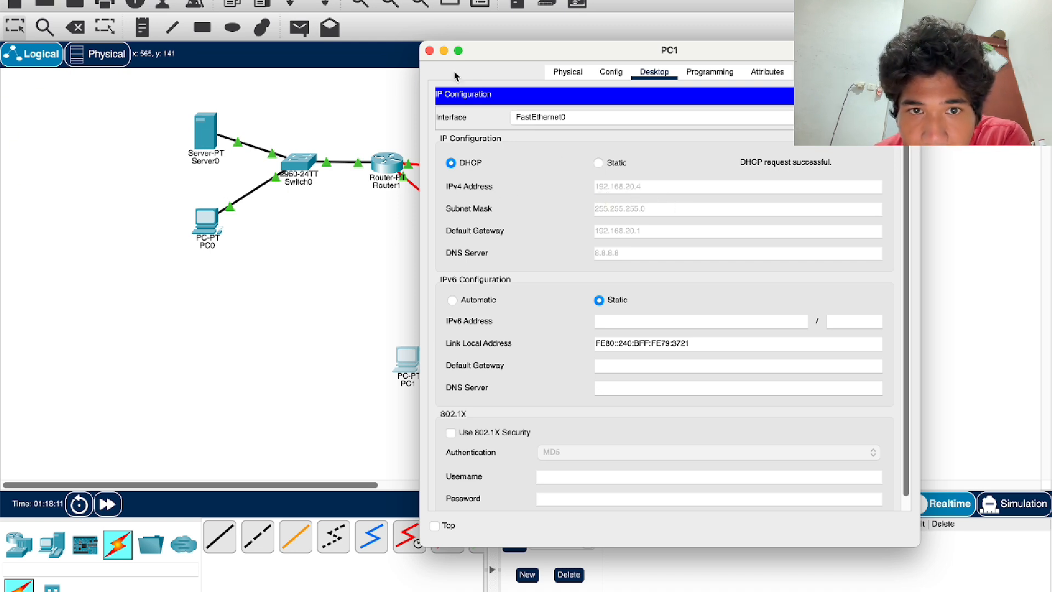
Renew PC2's IPv4 configuration by switching it to Static and back to DHCP
left_click(429, 50)
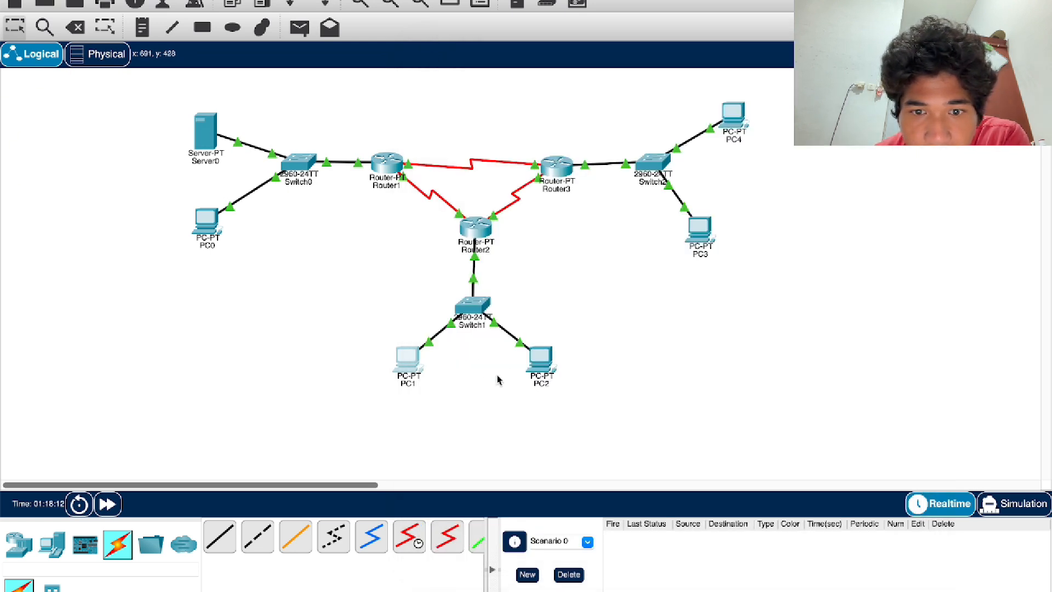
left_click(541, 356)
left_click(410, 187)
left_click(499, 199)
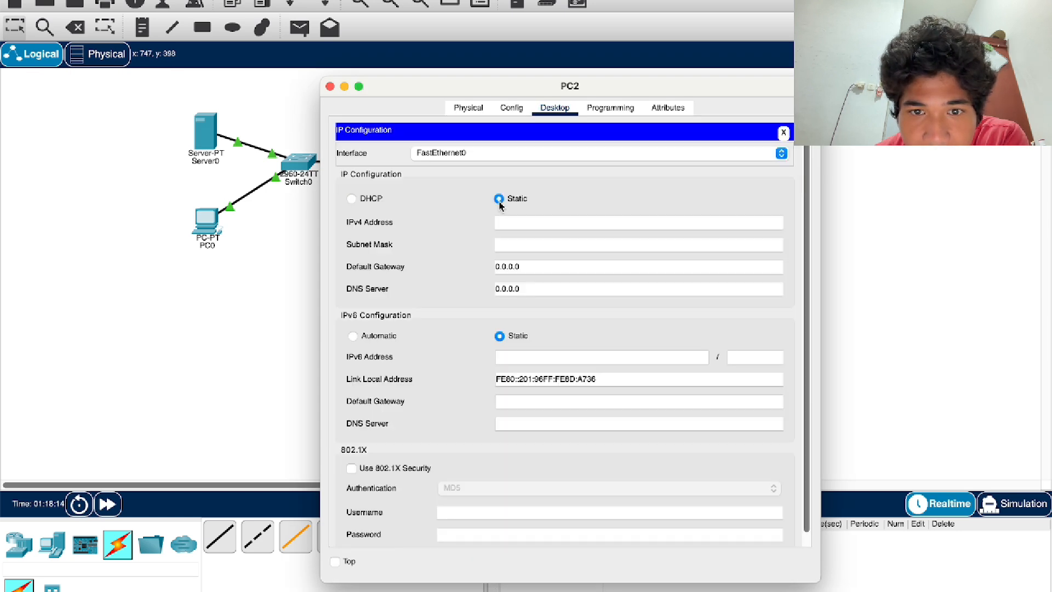
left_click(351, 200)
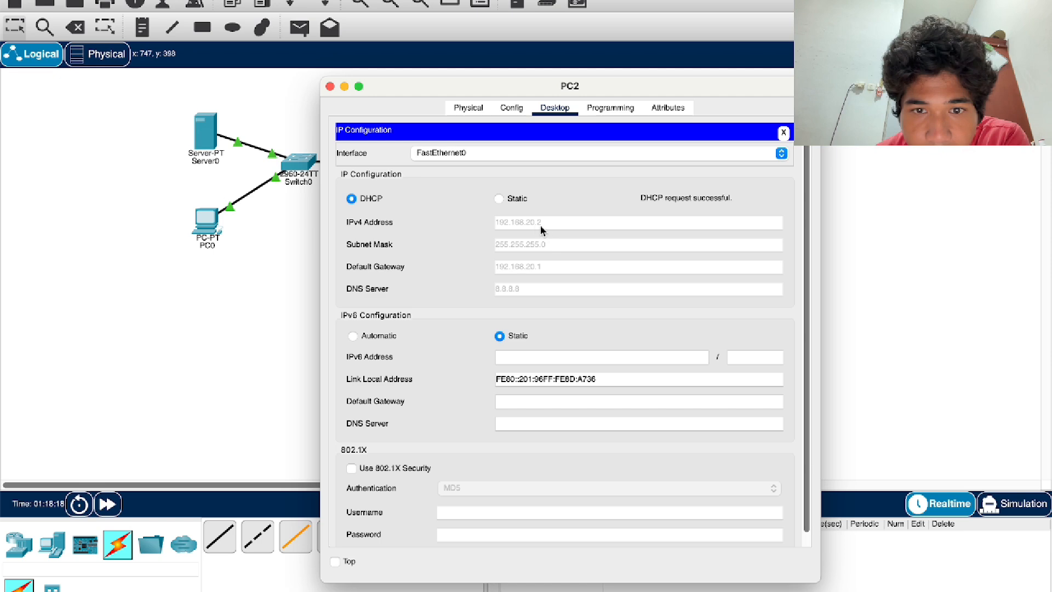
left_click(329, 87)
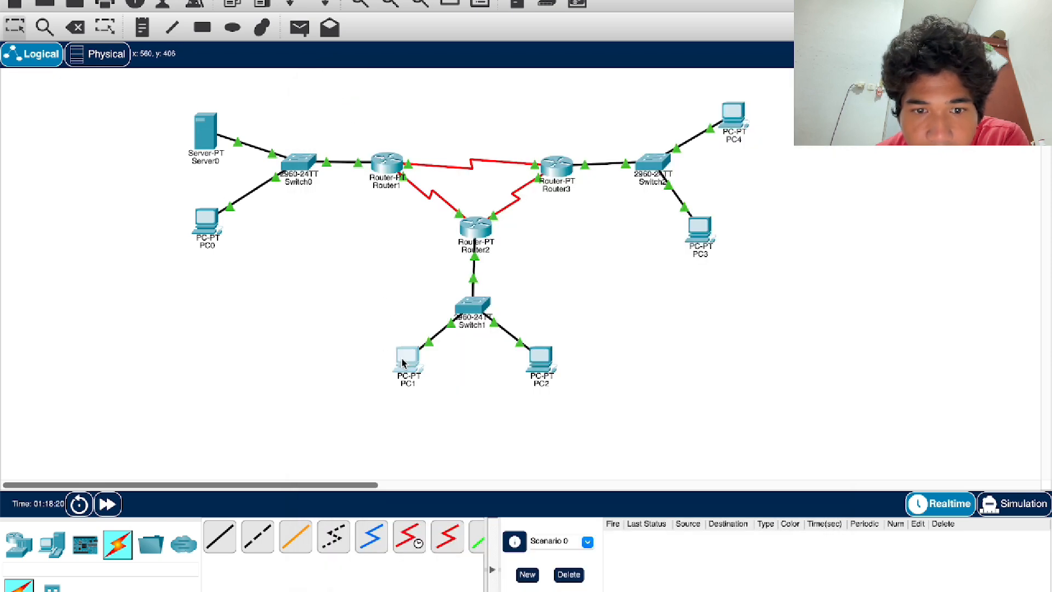
Request a new DHCP lease on PC1 by setting its IPv4 configuration to Static and back to DHCP
left_click(404, 358)
left_click(399, 161)
left_click(501, 201)
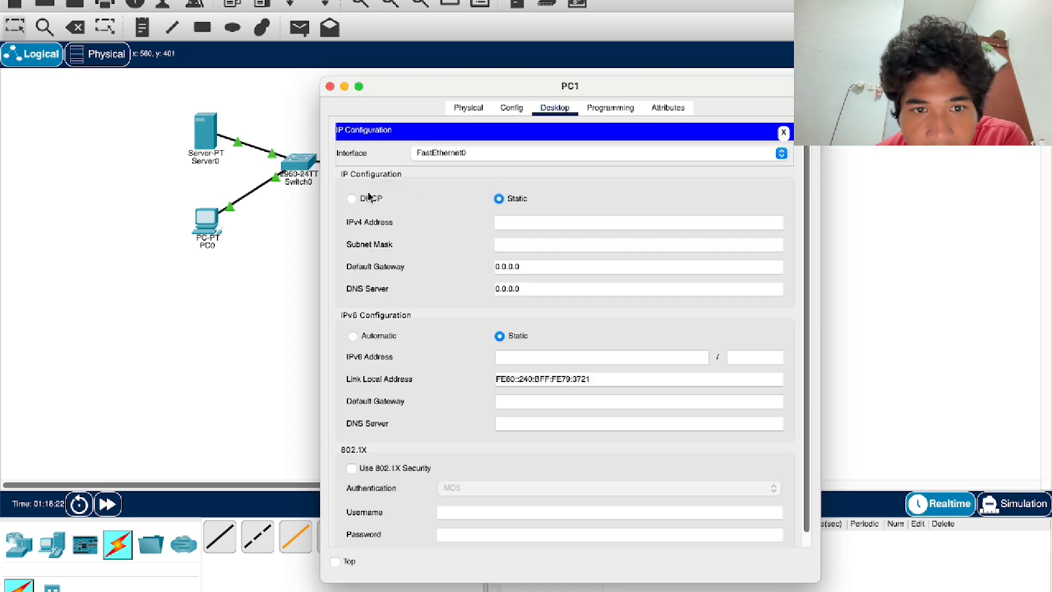
left_click(364, 197)
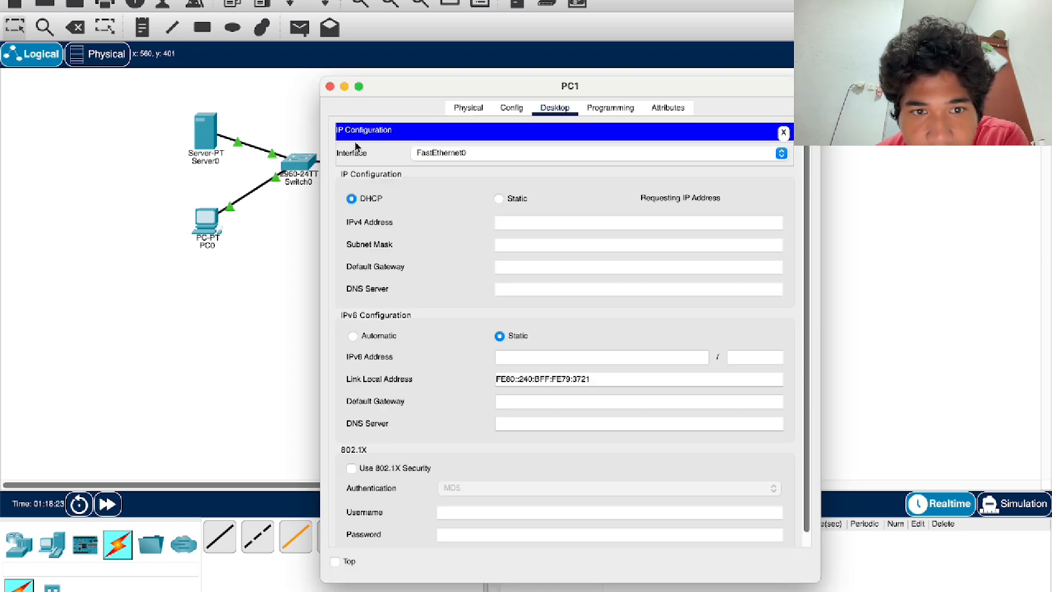
left_click(330, 86)
Renew PC0's IPv4 configuration by switching it to Static and back to DHCP
left_click(211, 222)
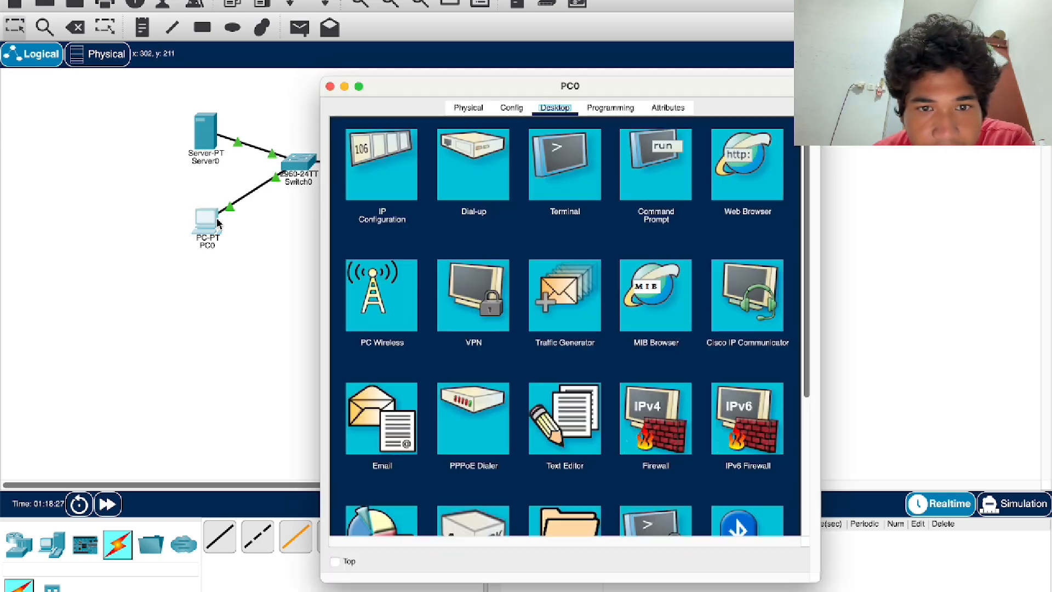
left_click(369, 175)
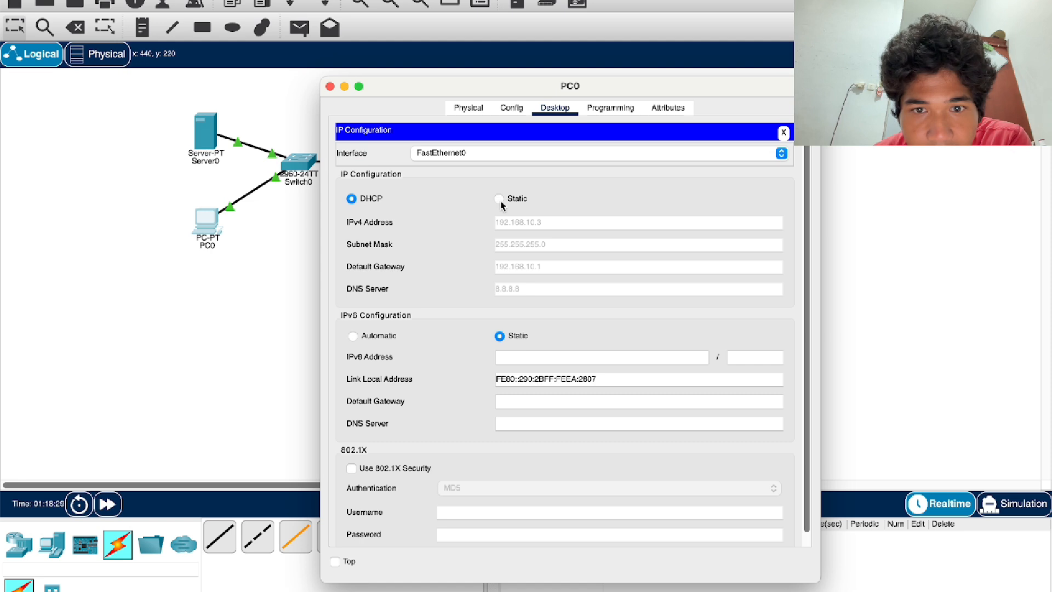
left_click(499, 199)
left_click(378, 199)
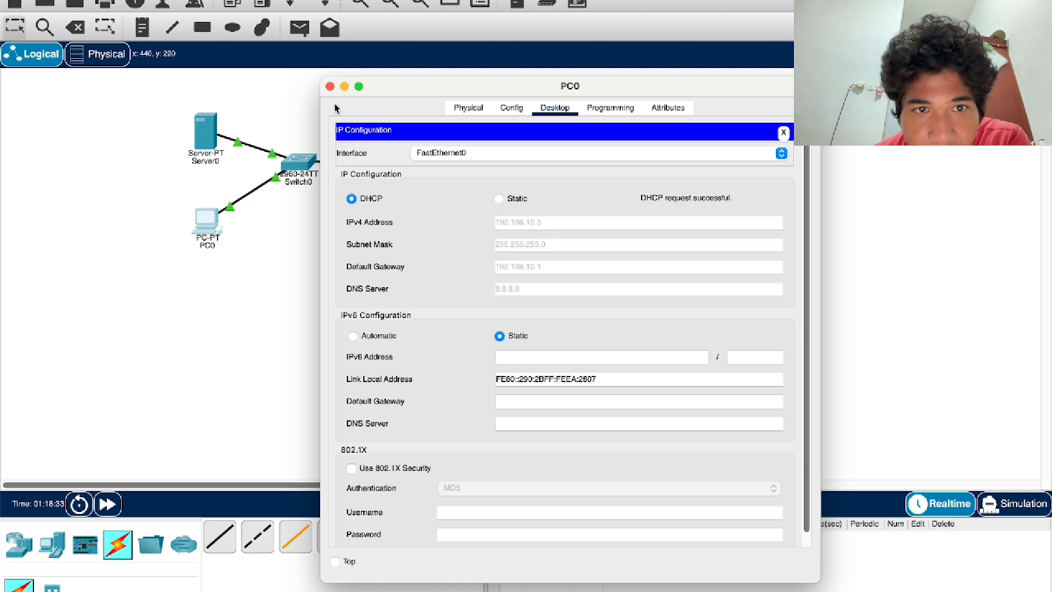
left_click(330, 86)
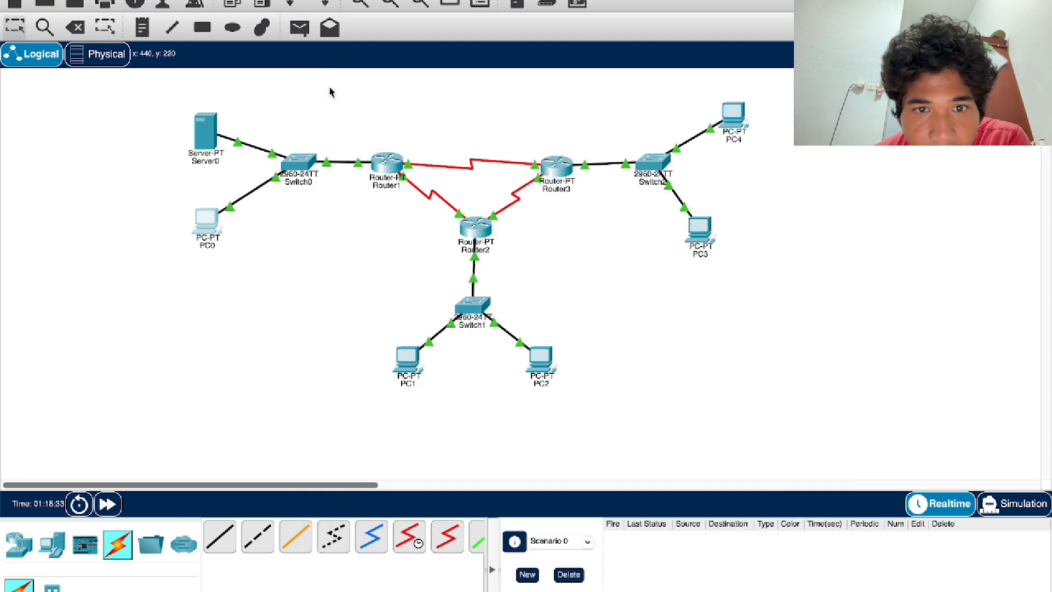
Check the DHCP-assigned IP configuration on PC3 and PC4
left_click(697, 230)
left_click(366, 175)
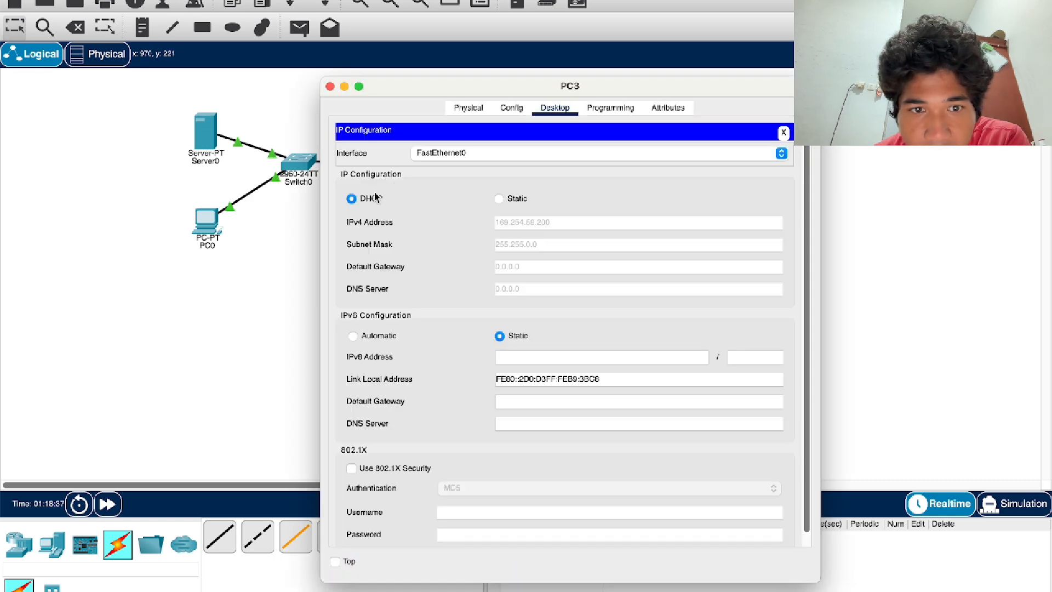
left_click(330, 87)
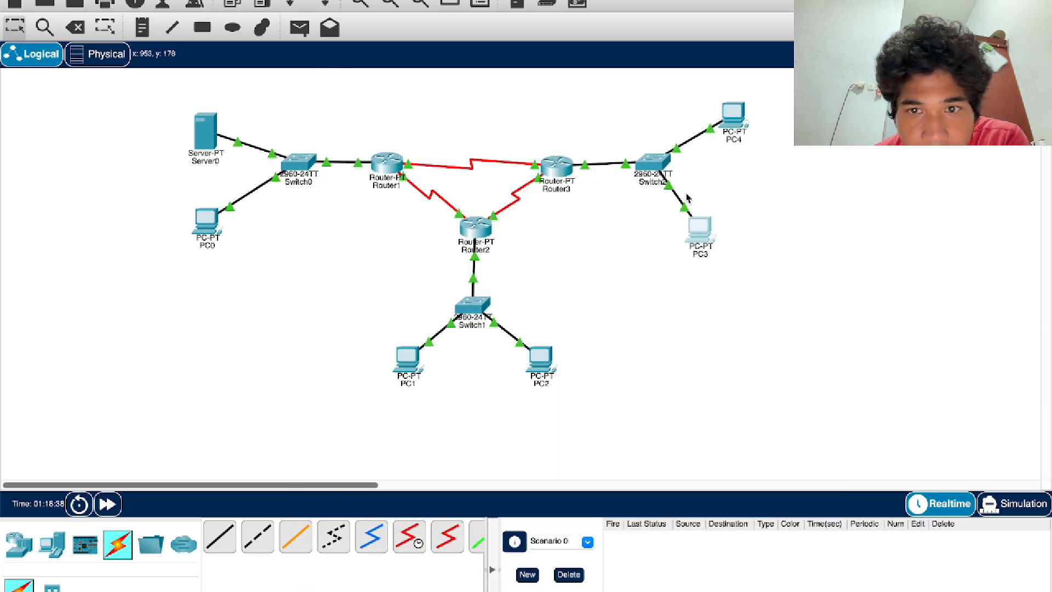
left_click(724, 132)
left_click(363, 172)
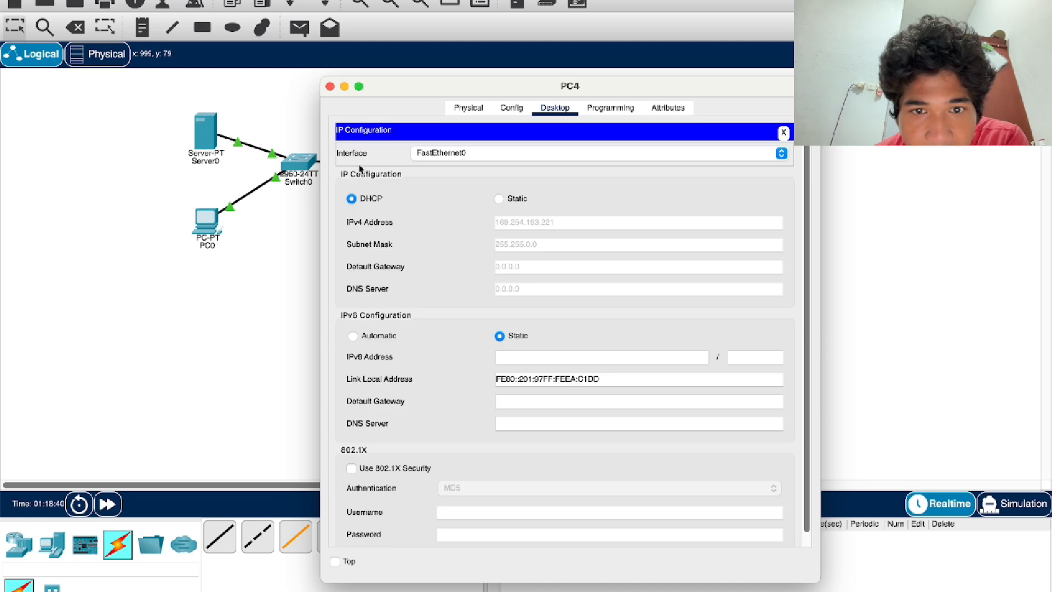
left_click(330, 86)
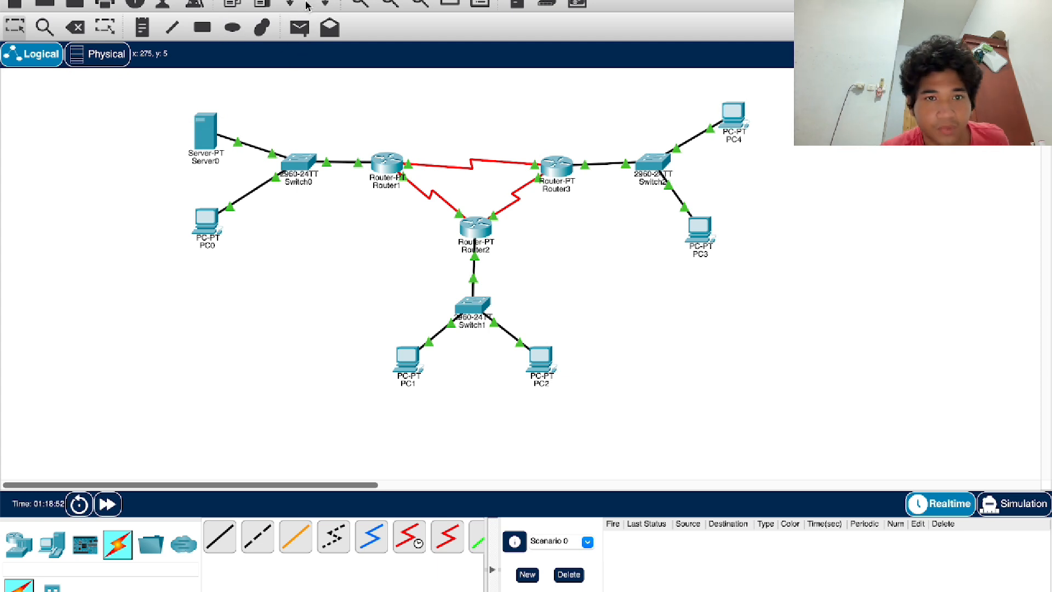
Send a simple PDU from PC0 to PC2 and another from PC0 to PC1
left_click(296, 32)
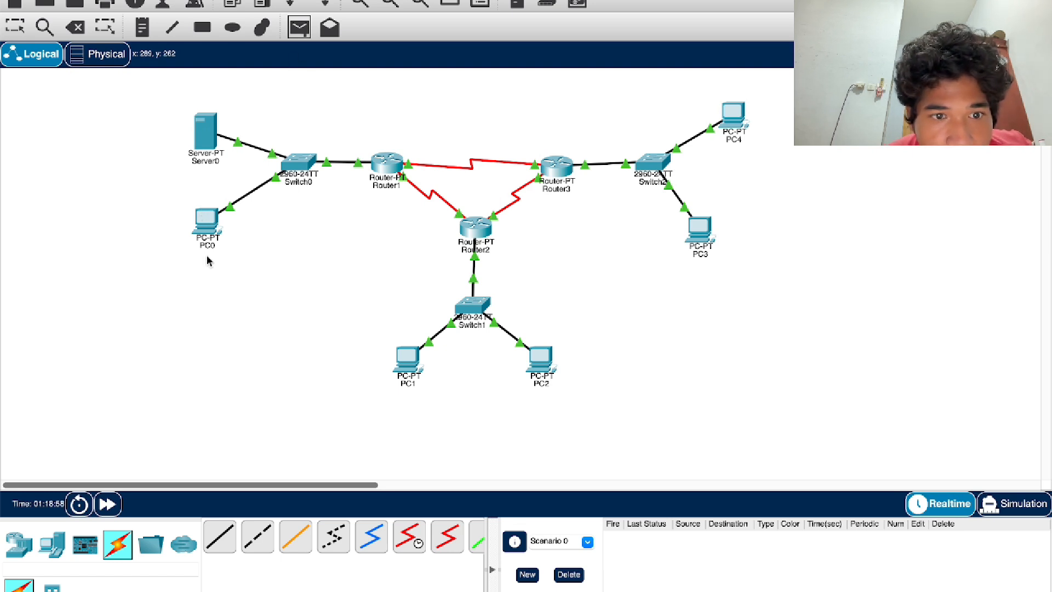
left_click(201, 225)
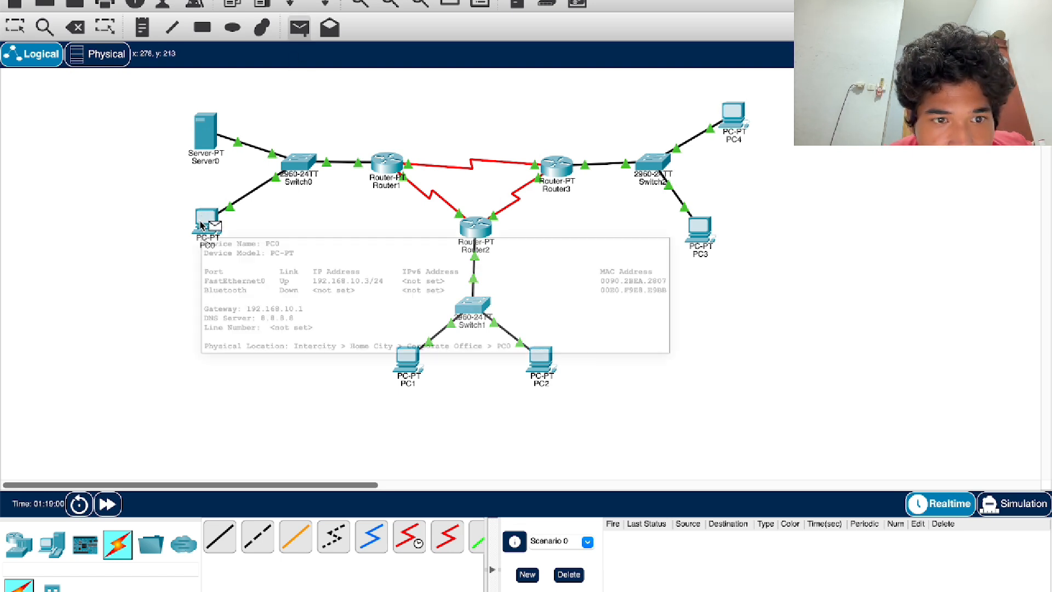
left_click(545, 368)
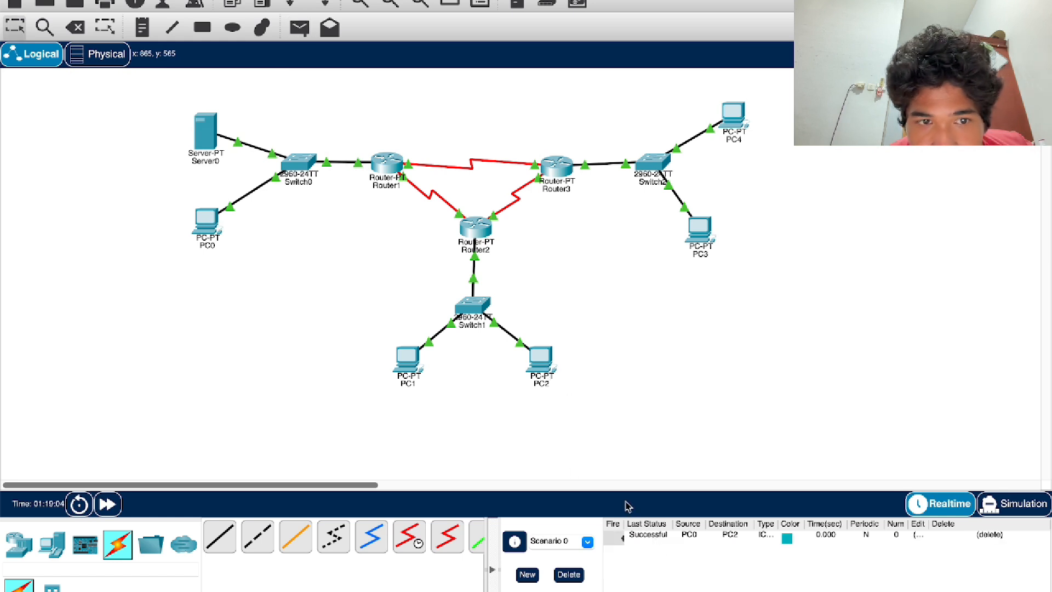
left_click(299, 27)
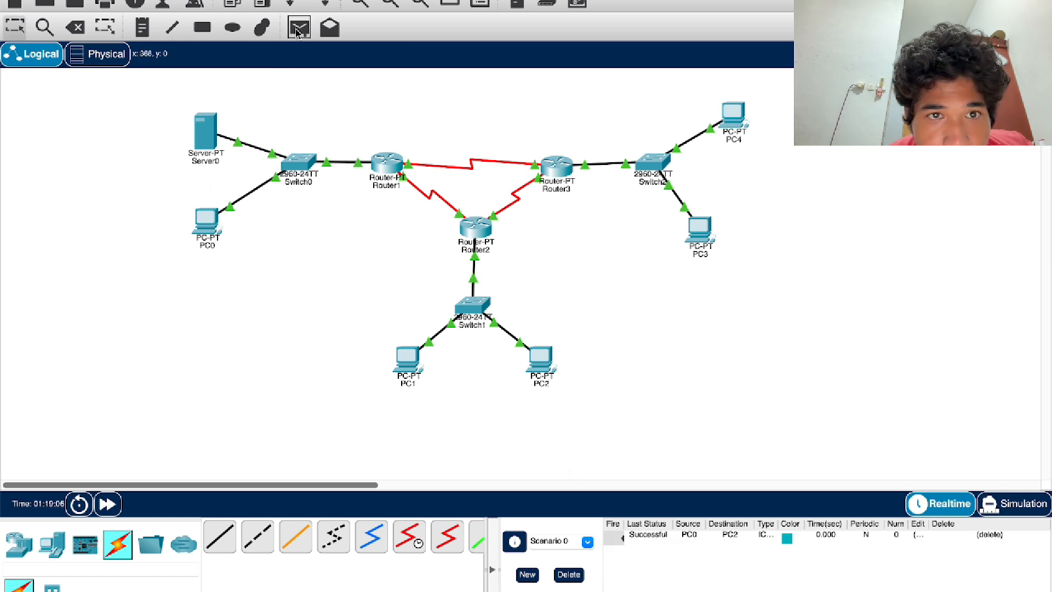
left_click(205, 221)
left_click(406, 364)
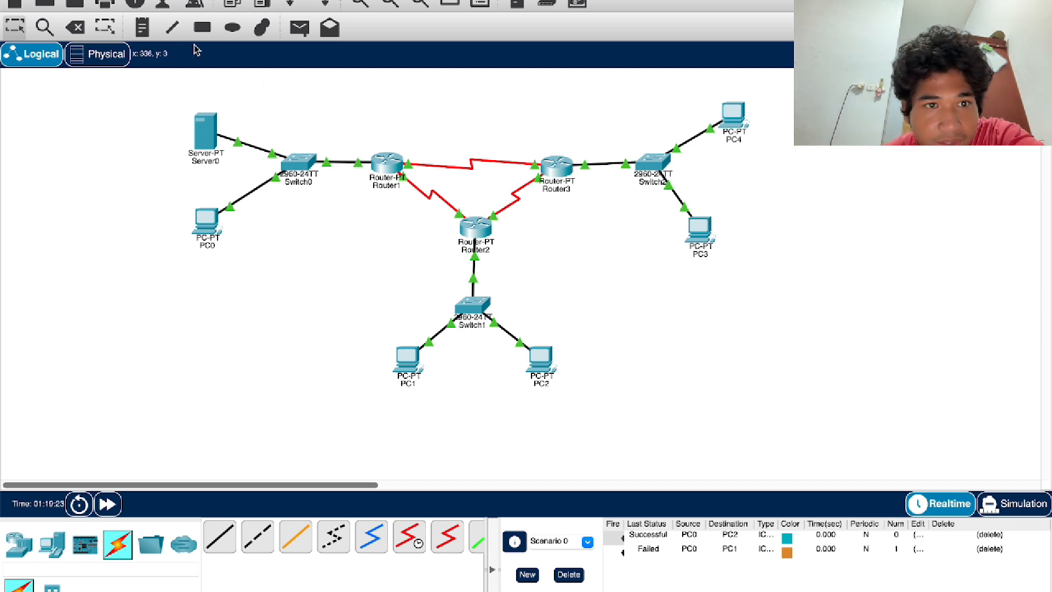
Repeat the simple PDU test from PC0 to PC1 and from PC0 to PC2
left_click(299, 27)
left_click(213, 222)
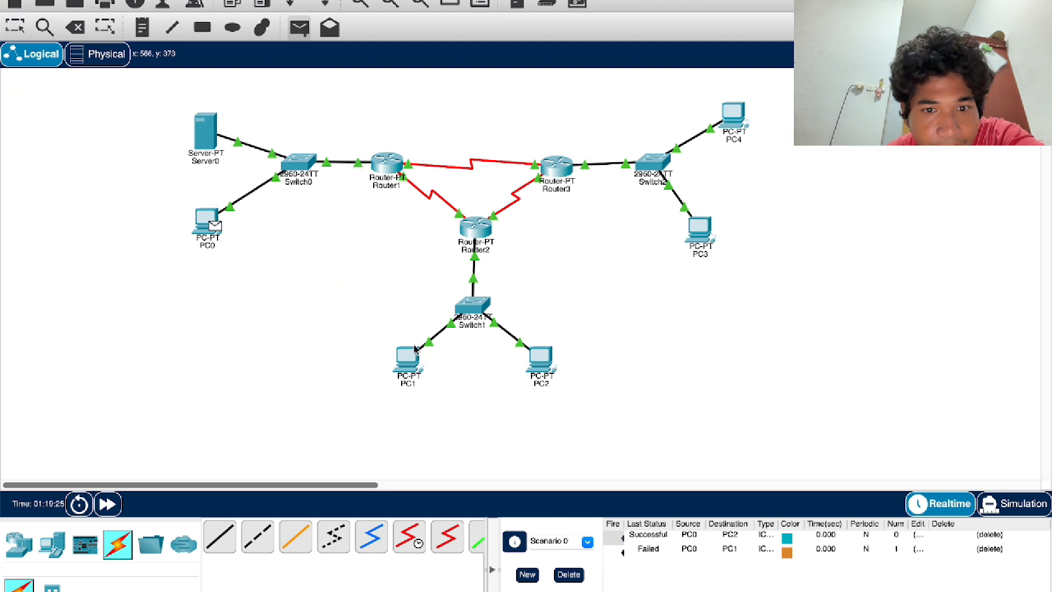
left_click(408, 359)
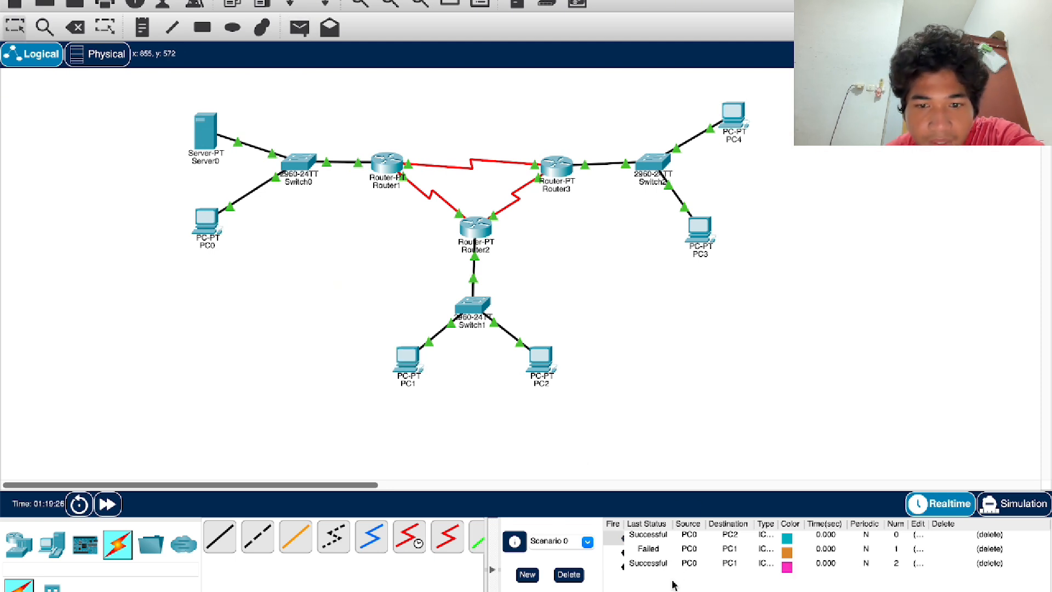
left_click(300, 27)
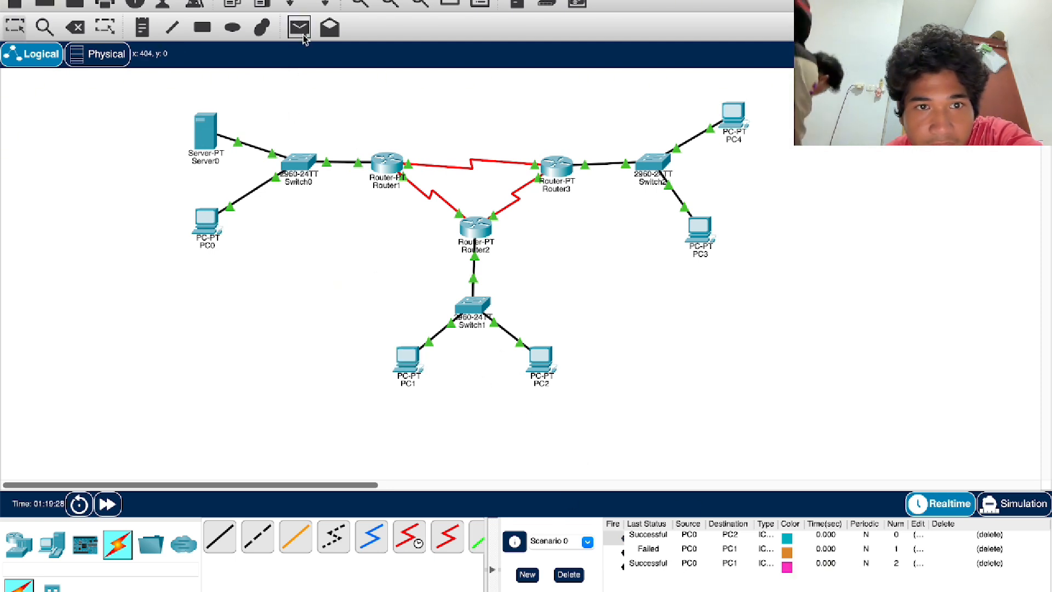
left_click(207, 222)
left_click(542, 354)
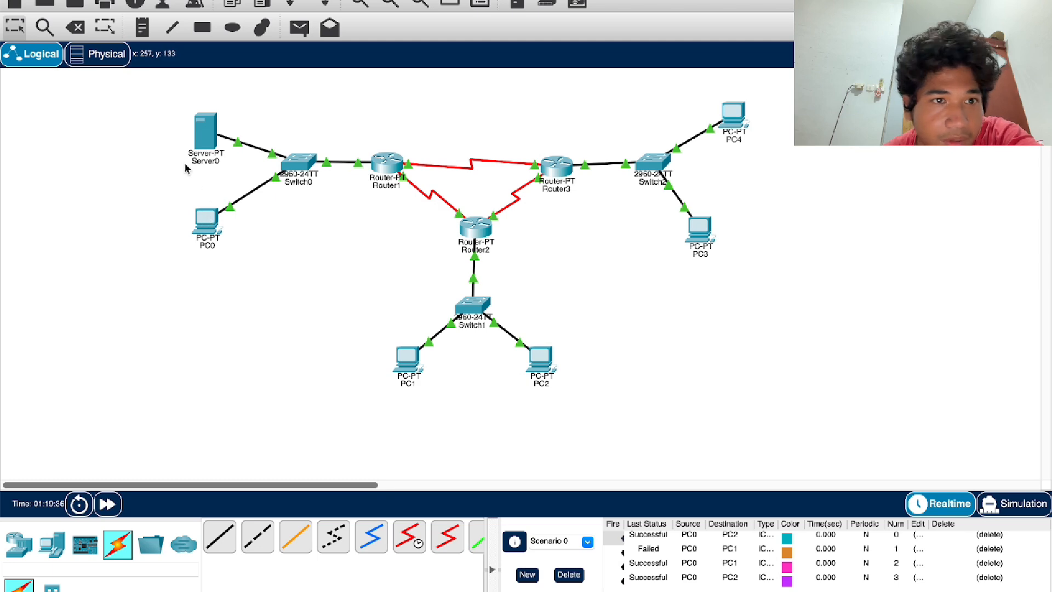
Ping 192.168.20.3 from PC0's Command Prompt and close the PC0 window
left_click(208, 229)
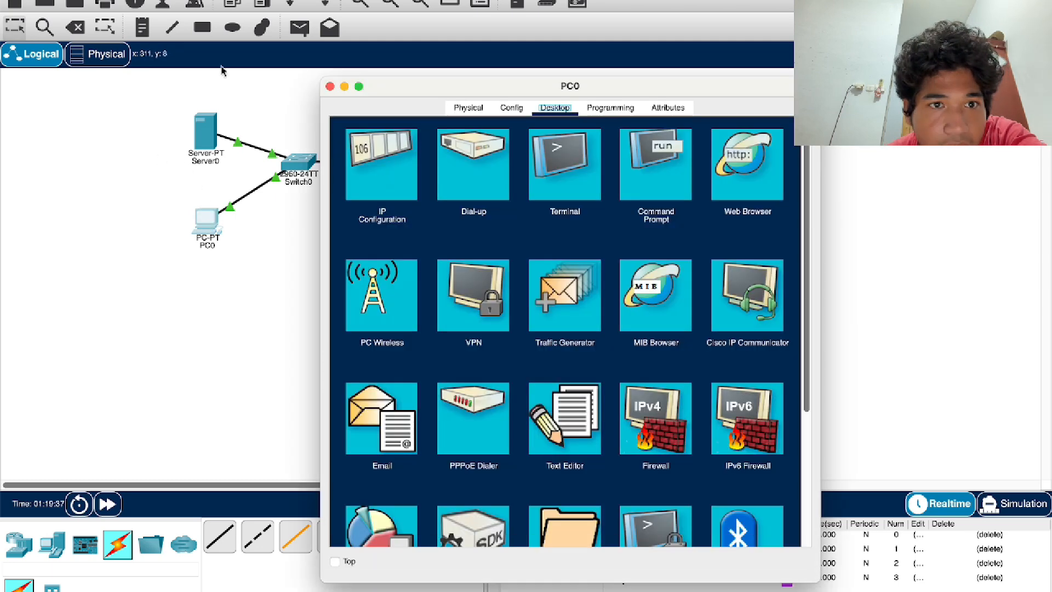
left_click(580, 168)
left_click(515, 108)
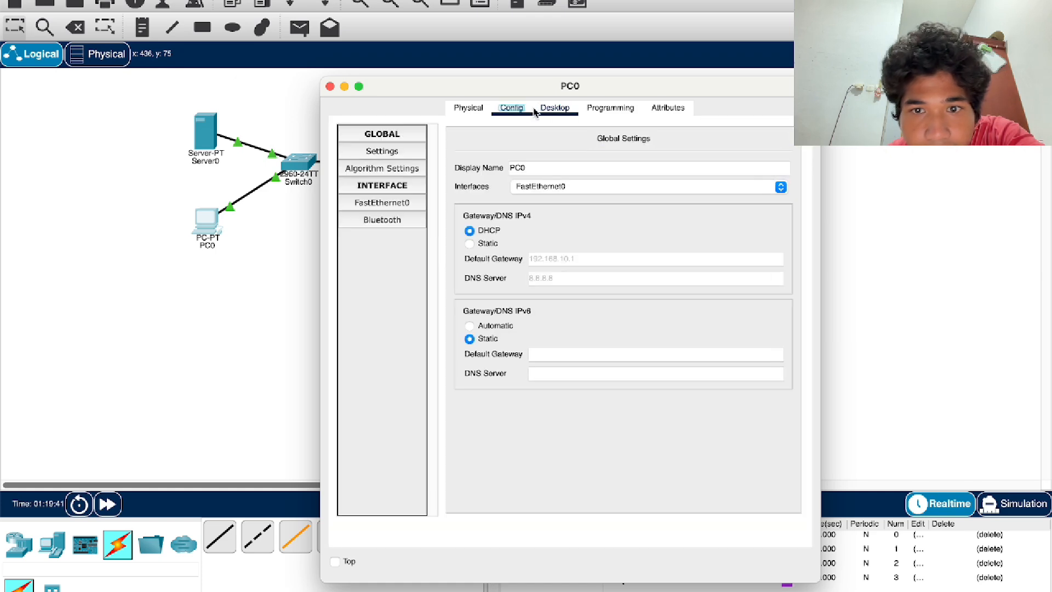
left_click(548, 108)
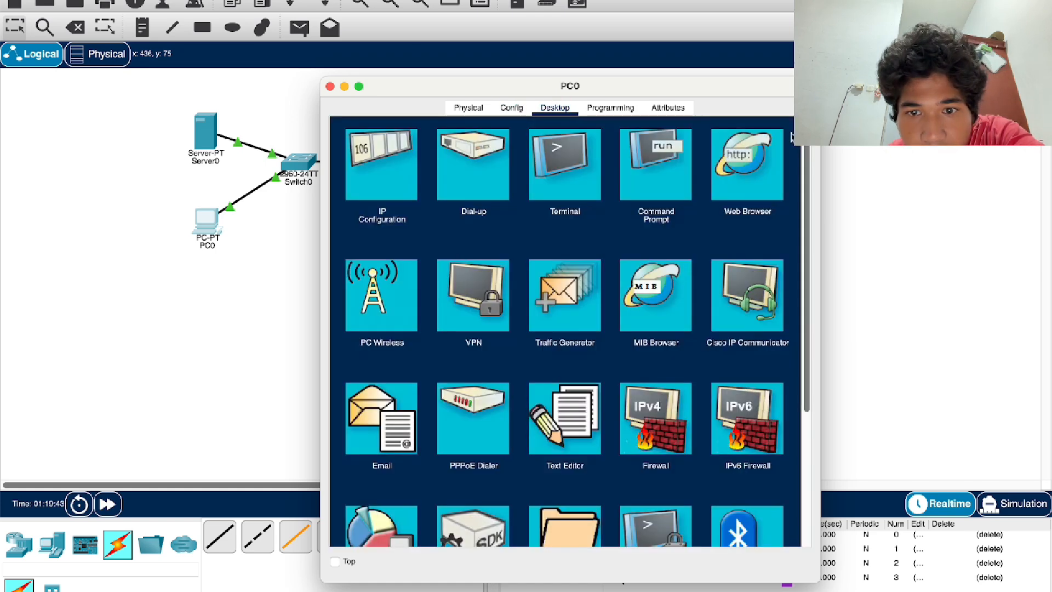
left_click(654, 189)
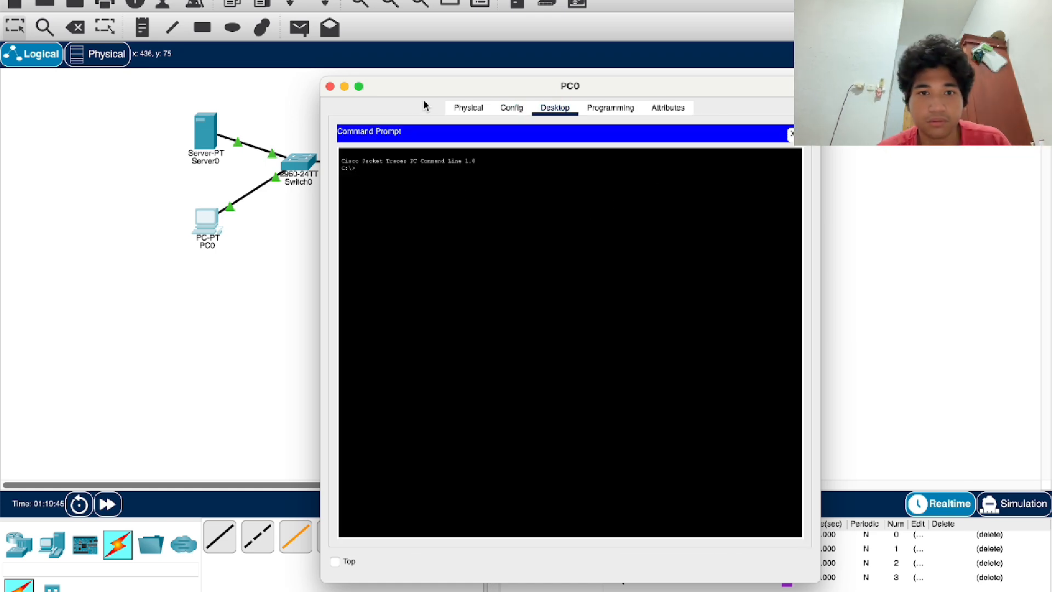
left_click_drag(471, 93, 731, 38)
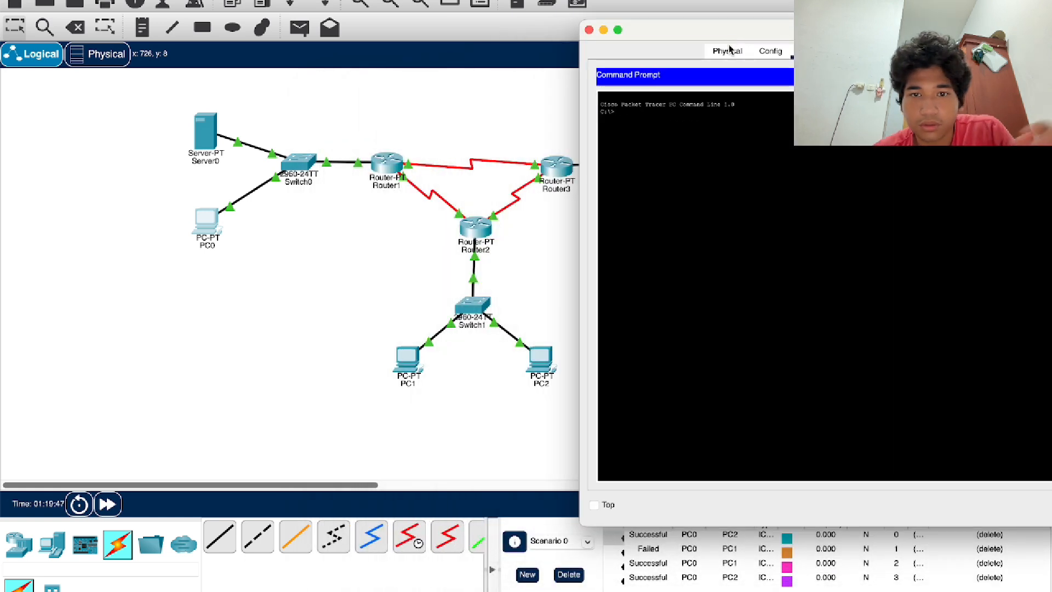
left_click(683, 119)
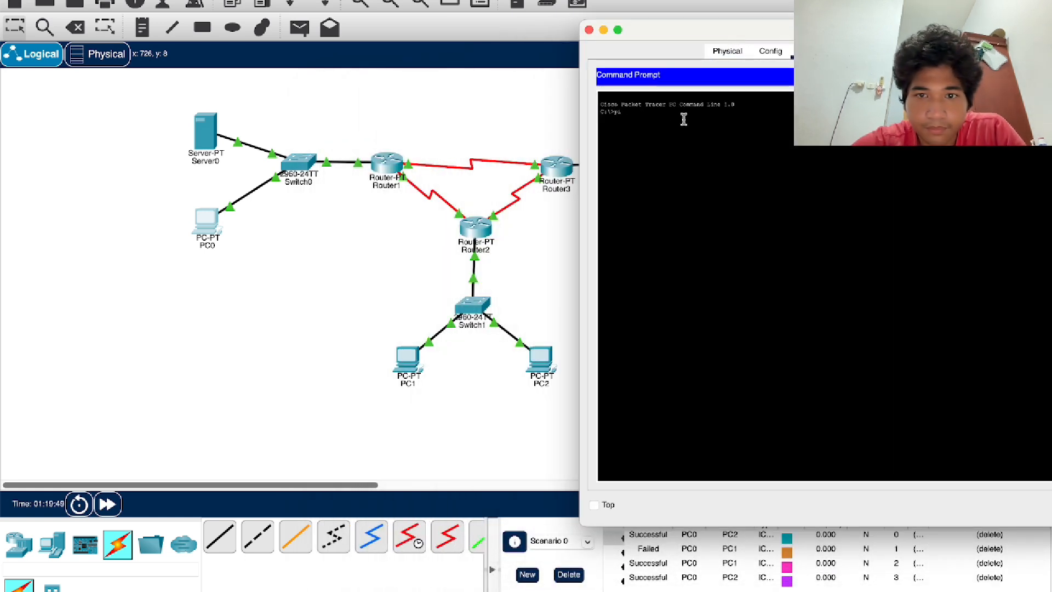
type("ping 192.168.20.3")
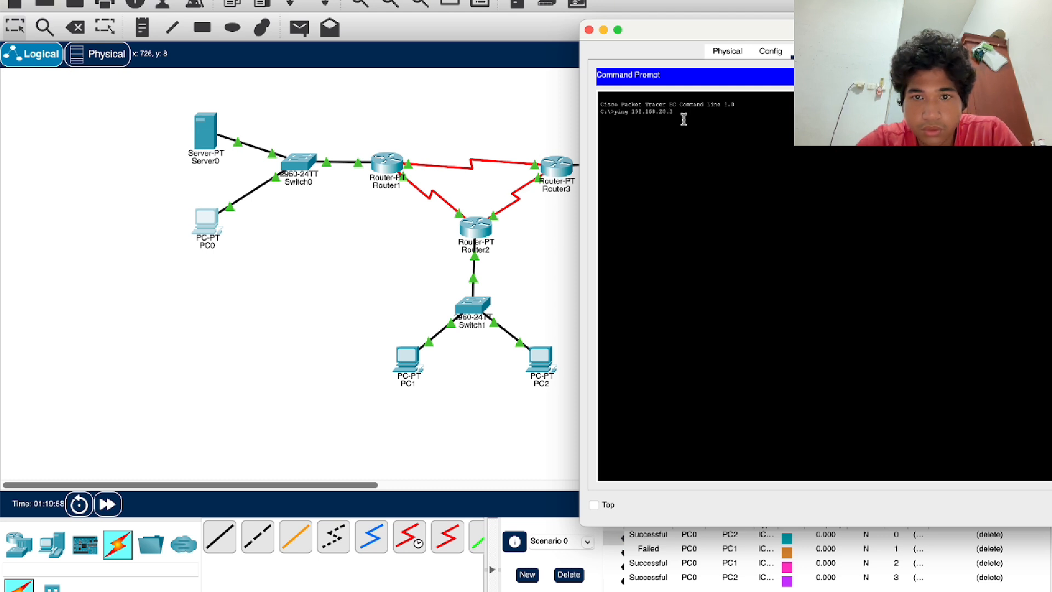
key("Return")
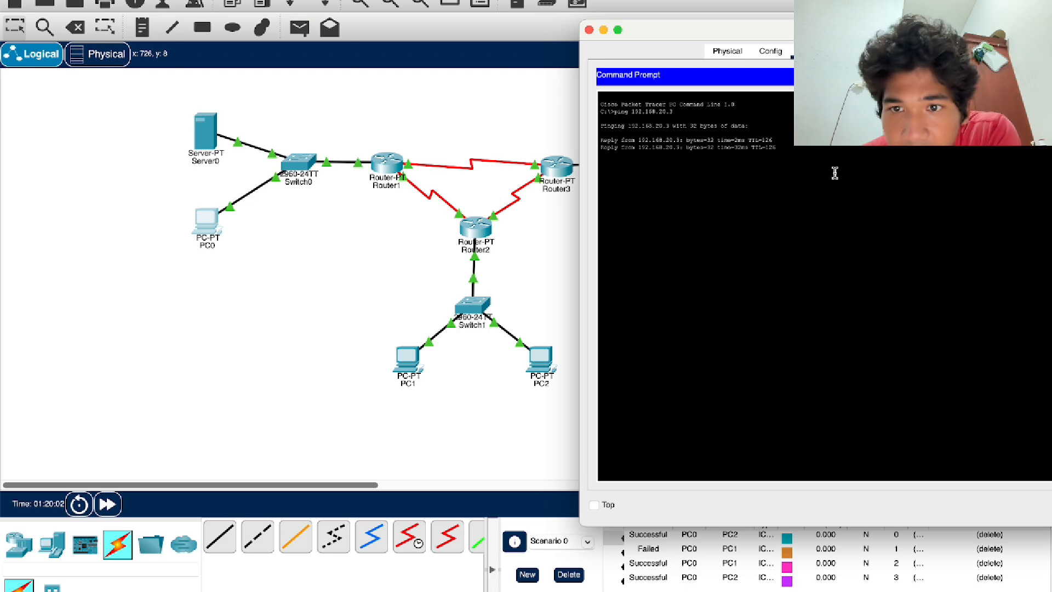
left_click_drag(676, 21, 644, 0)
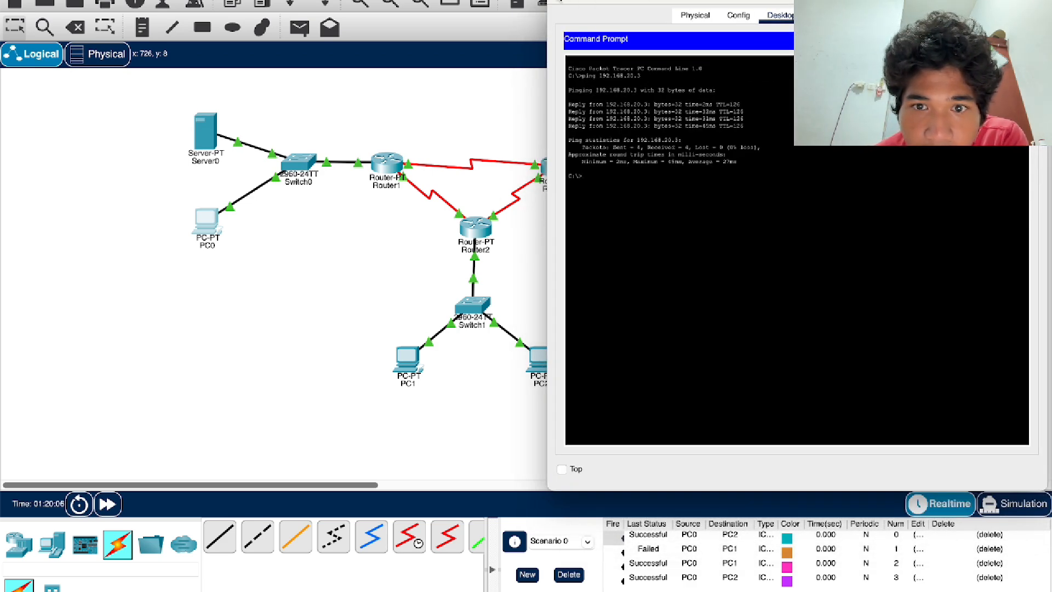
left_click(558, 2)
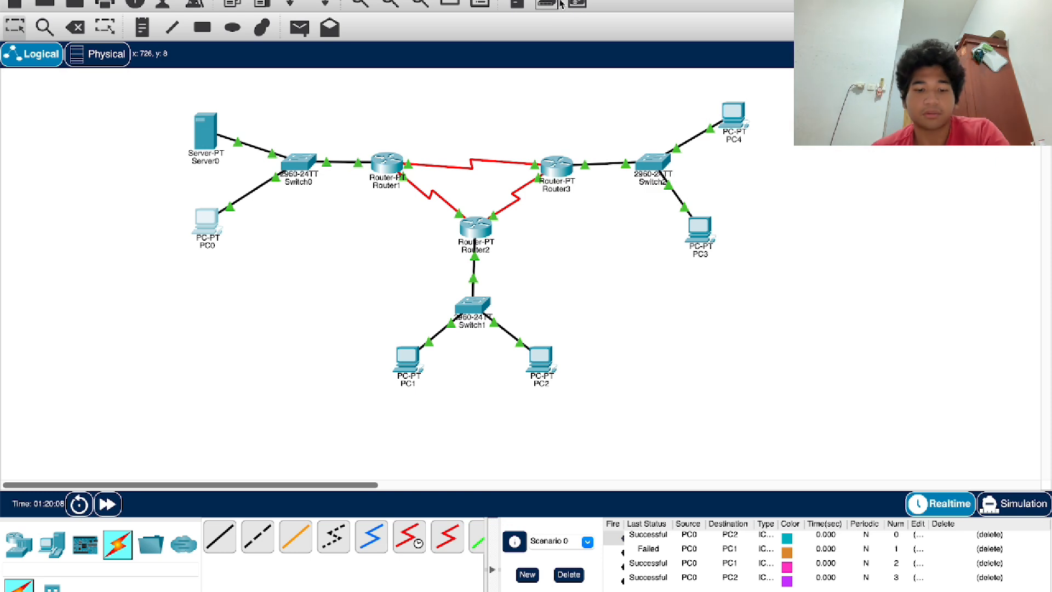
key("super+Tab")
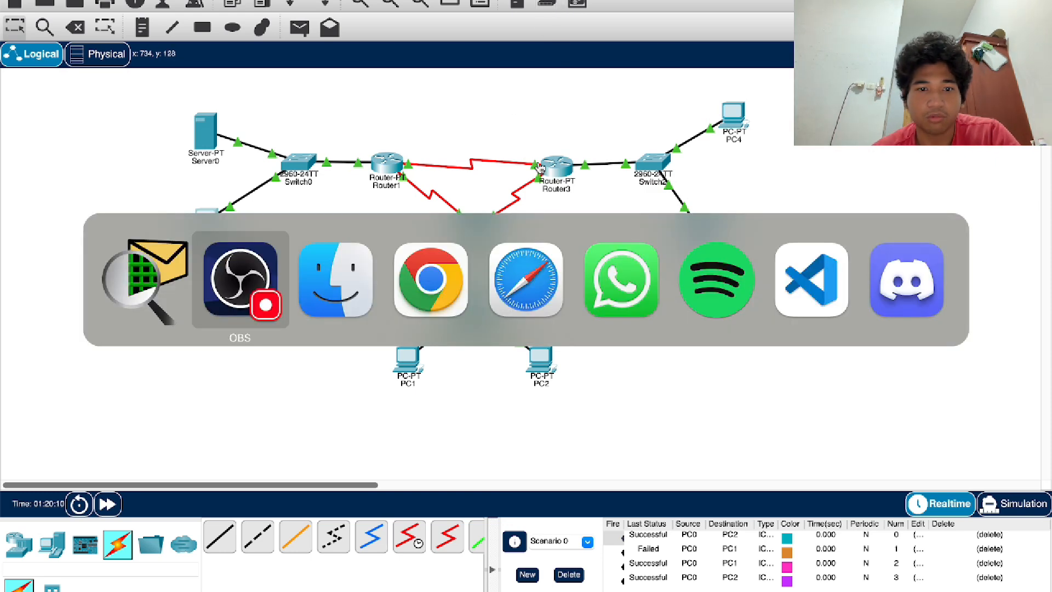
key("super+Tab")
key("super+Tab")
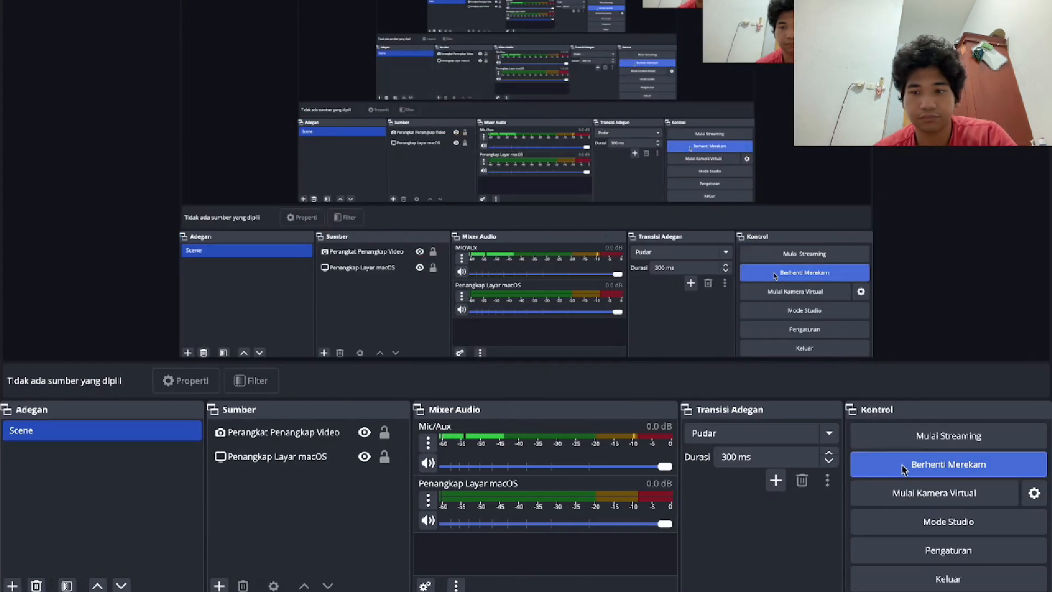
left_click(904, 469)
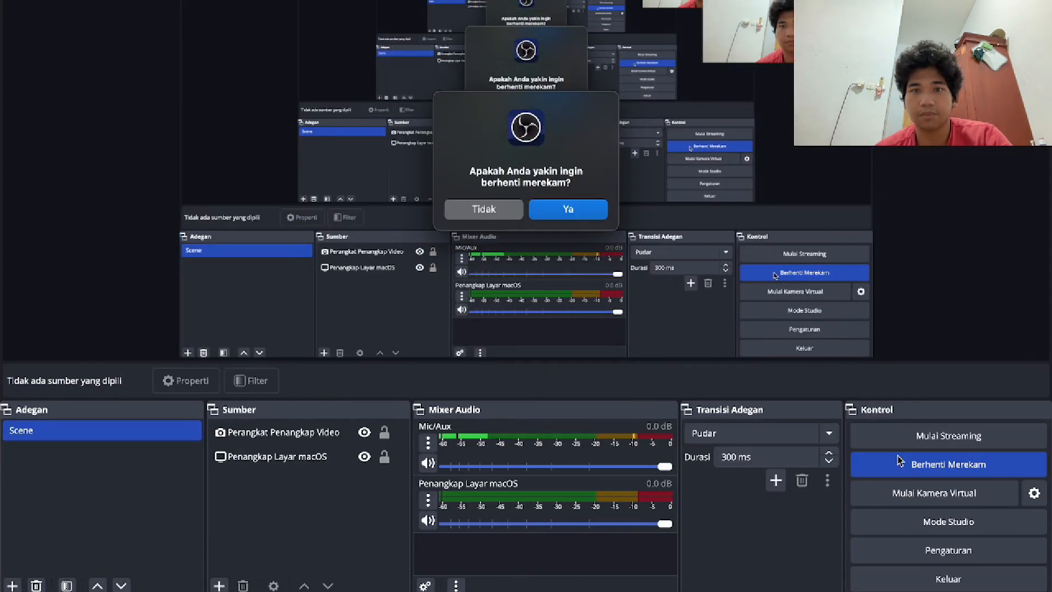